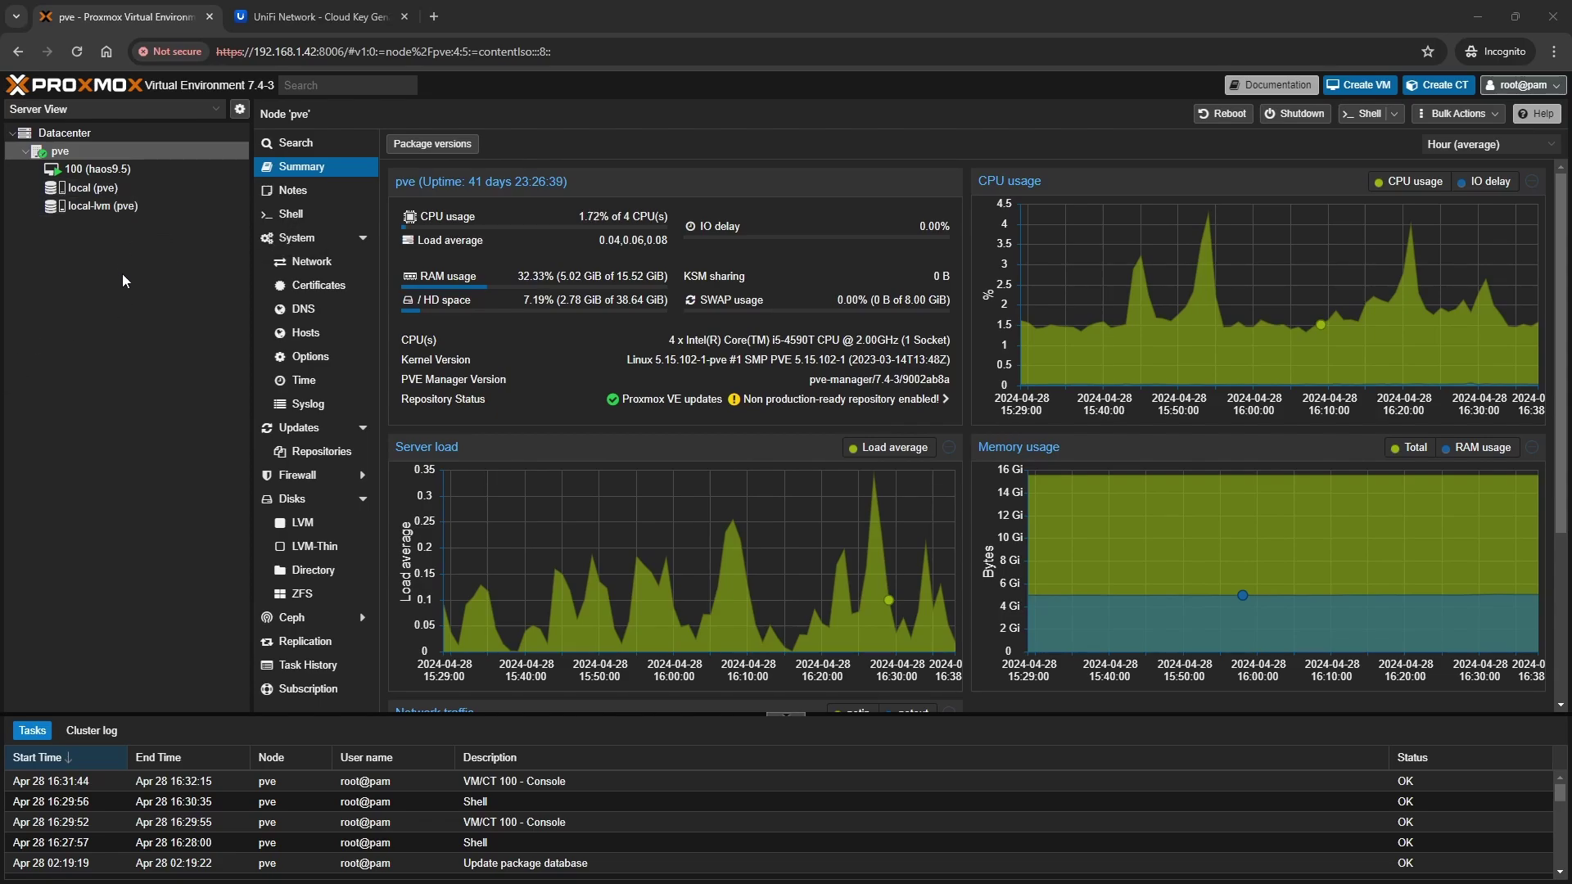
Download ubuntu-24.04-live-server-amd64.iso (2.75 GB) from its URL into local storage's ISO Images
{"action": "left_click", "coordinate": [101, 189]}
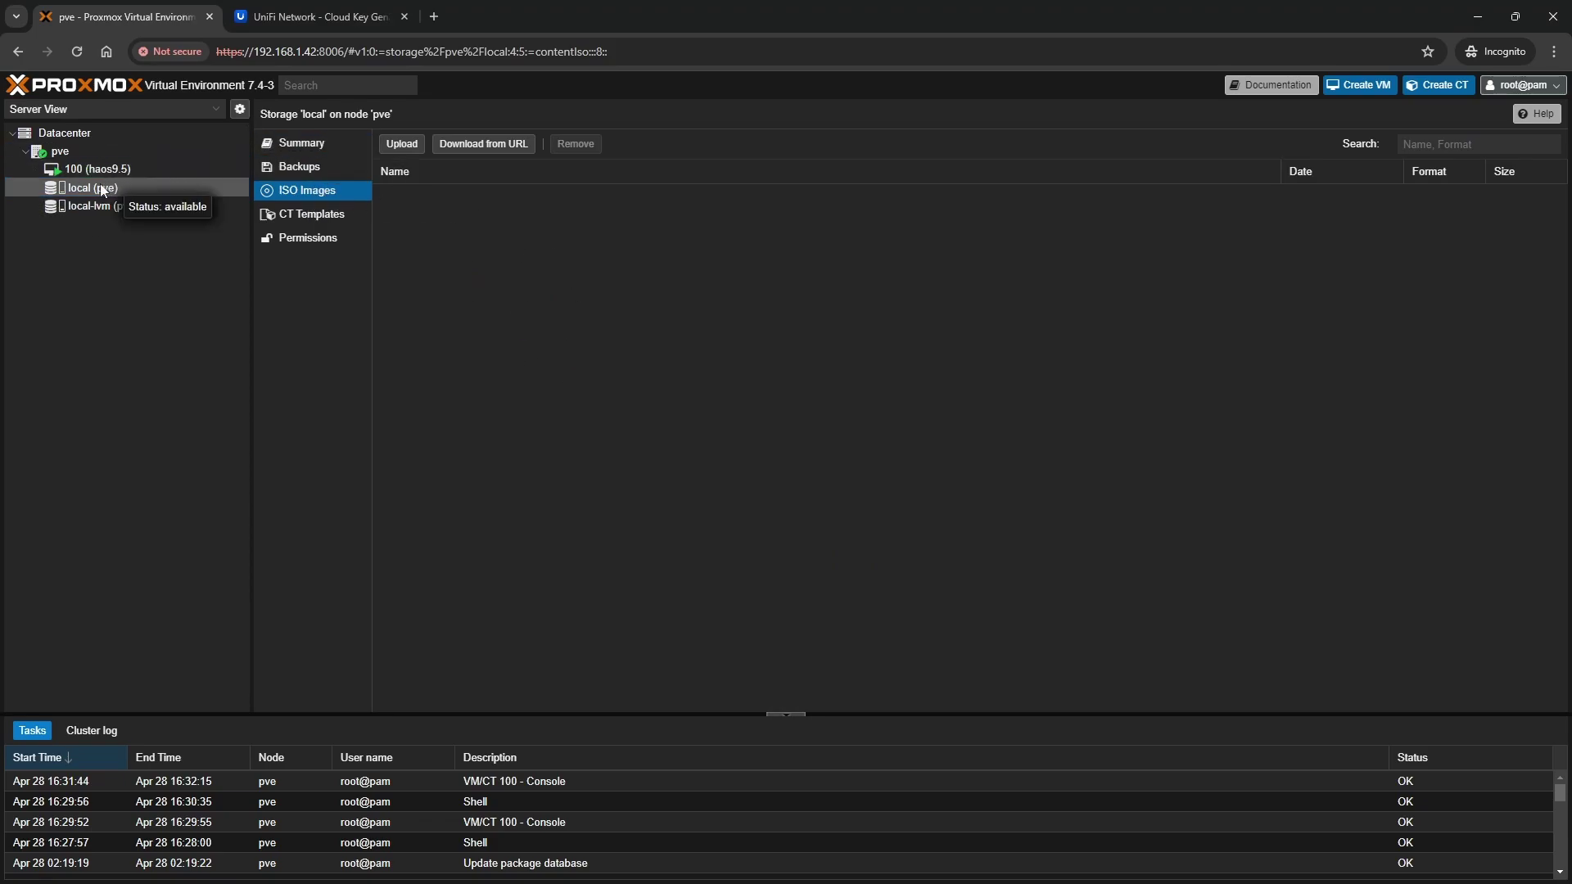
{"action": "left_click", "coordinate": [475, 145]}
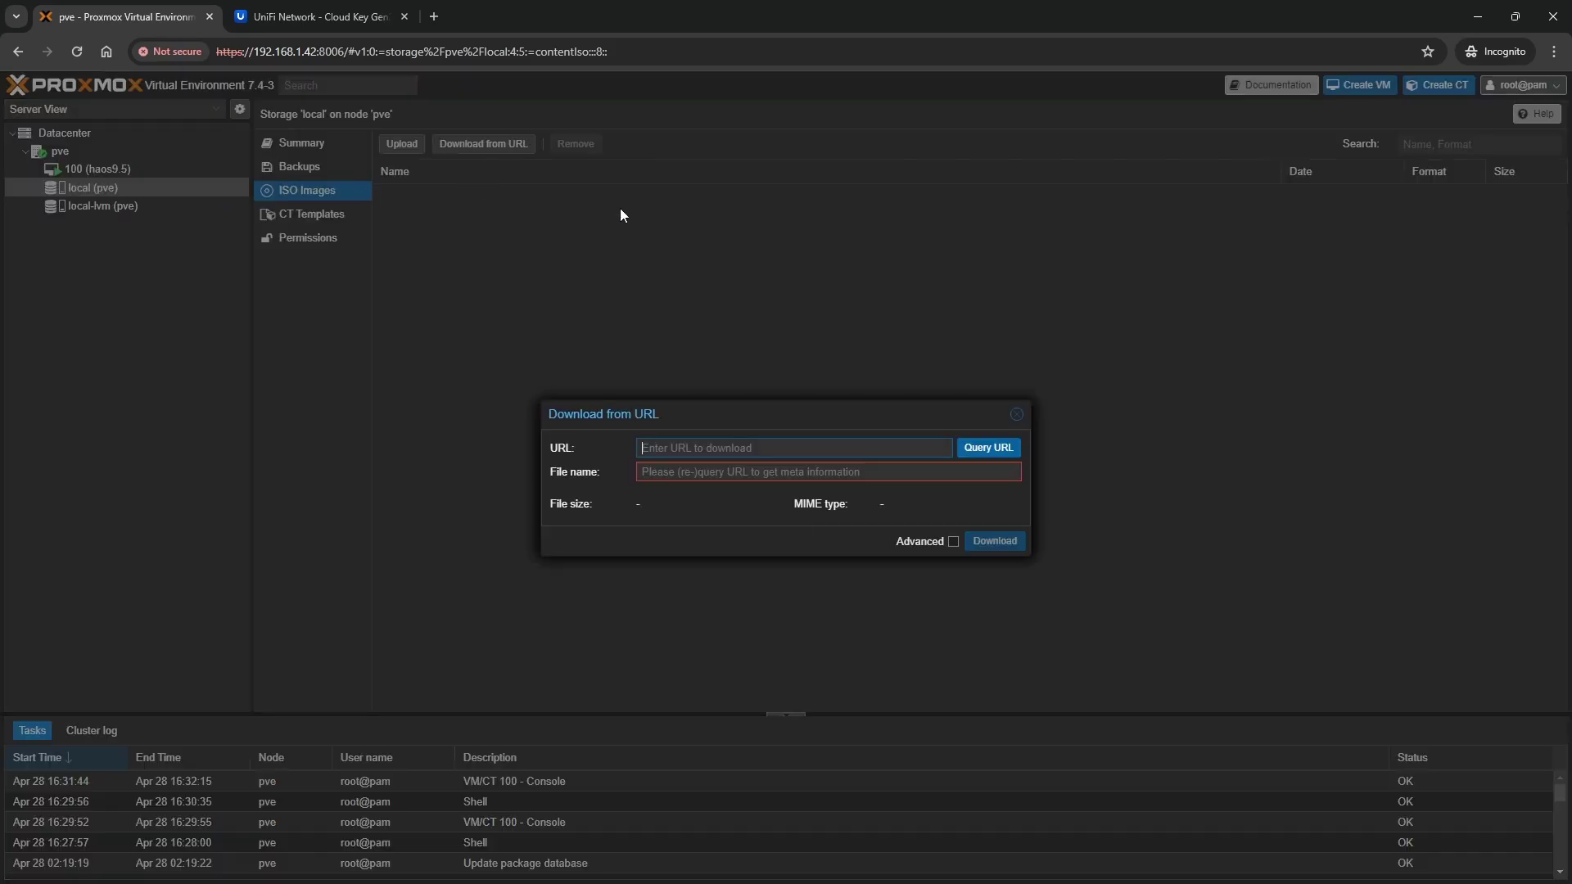
{"action": "type", "text": "https://releases.ubuntu.com/24.04/ubuntu-24.04-live-server-amd64.iso"}
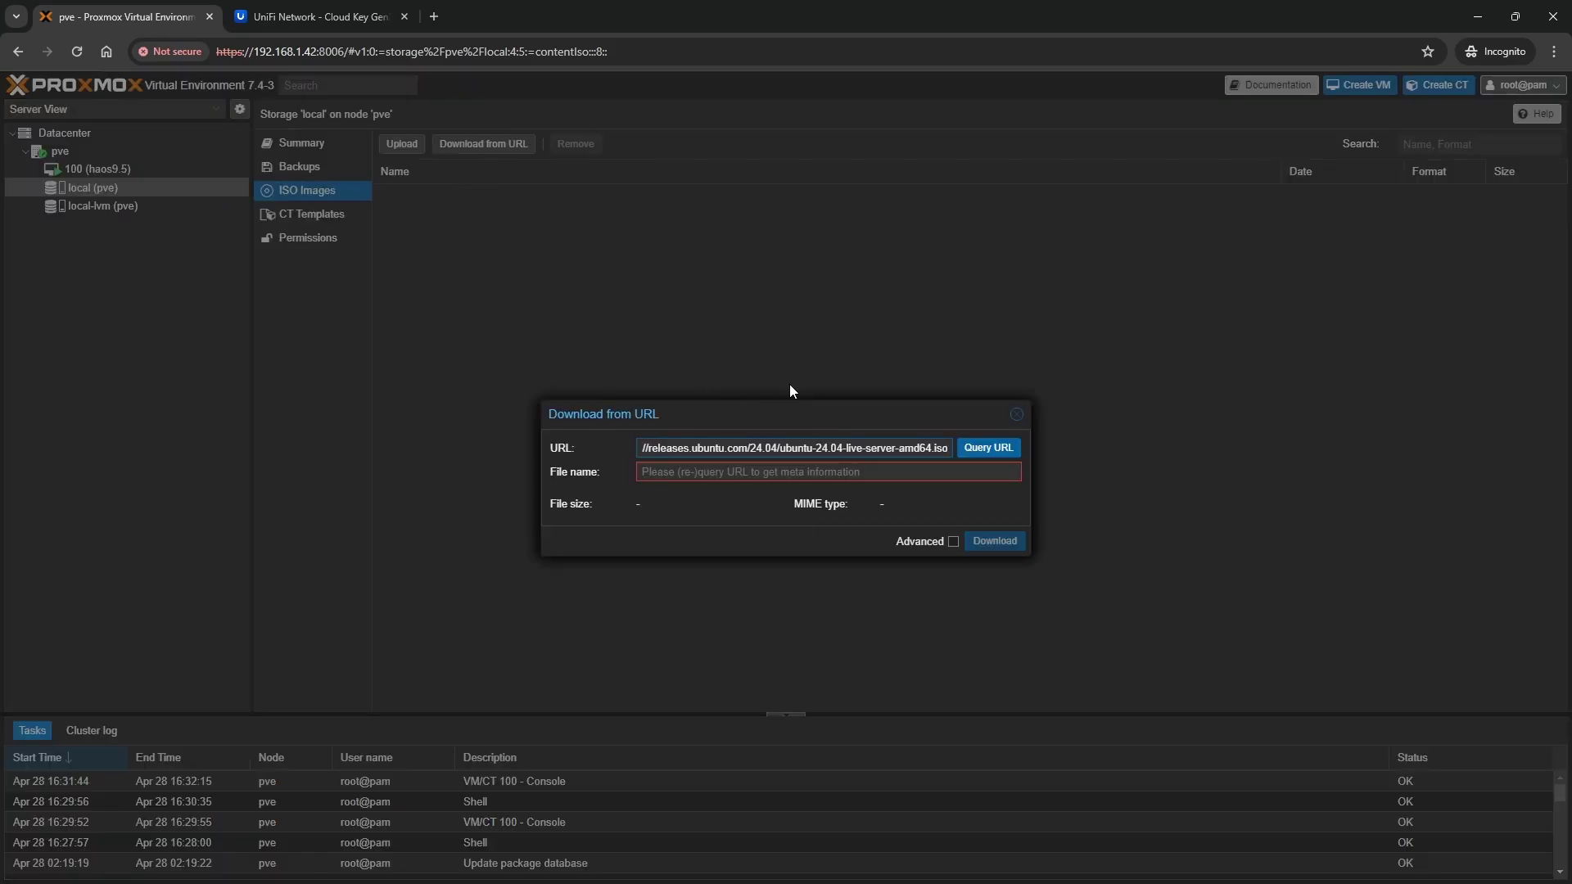
{"action": "left_click", "coordinate": [988, 448]}
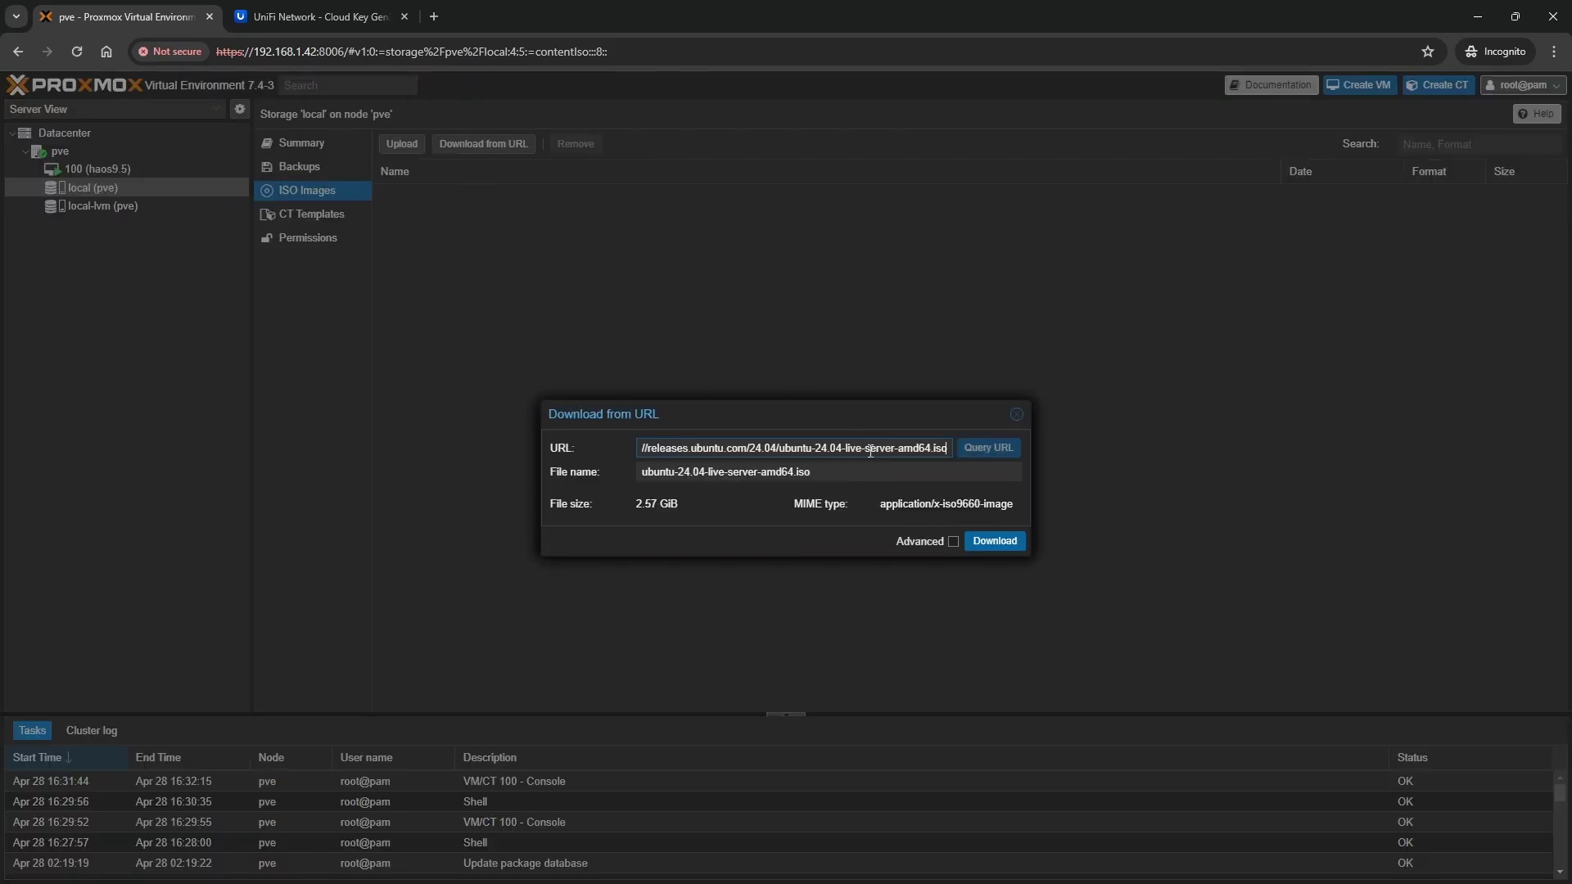
{"action": "left_click_drag", "start_coordinate": [811, 453], "coordinate": [834, 443]}
{"action": "left_click", "coordinate": [901, 448]}
{"action": "left_click", "coordinate": [994, 541]}
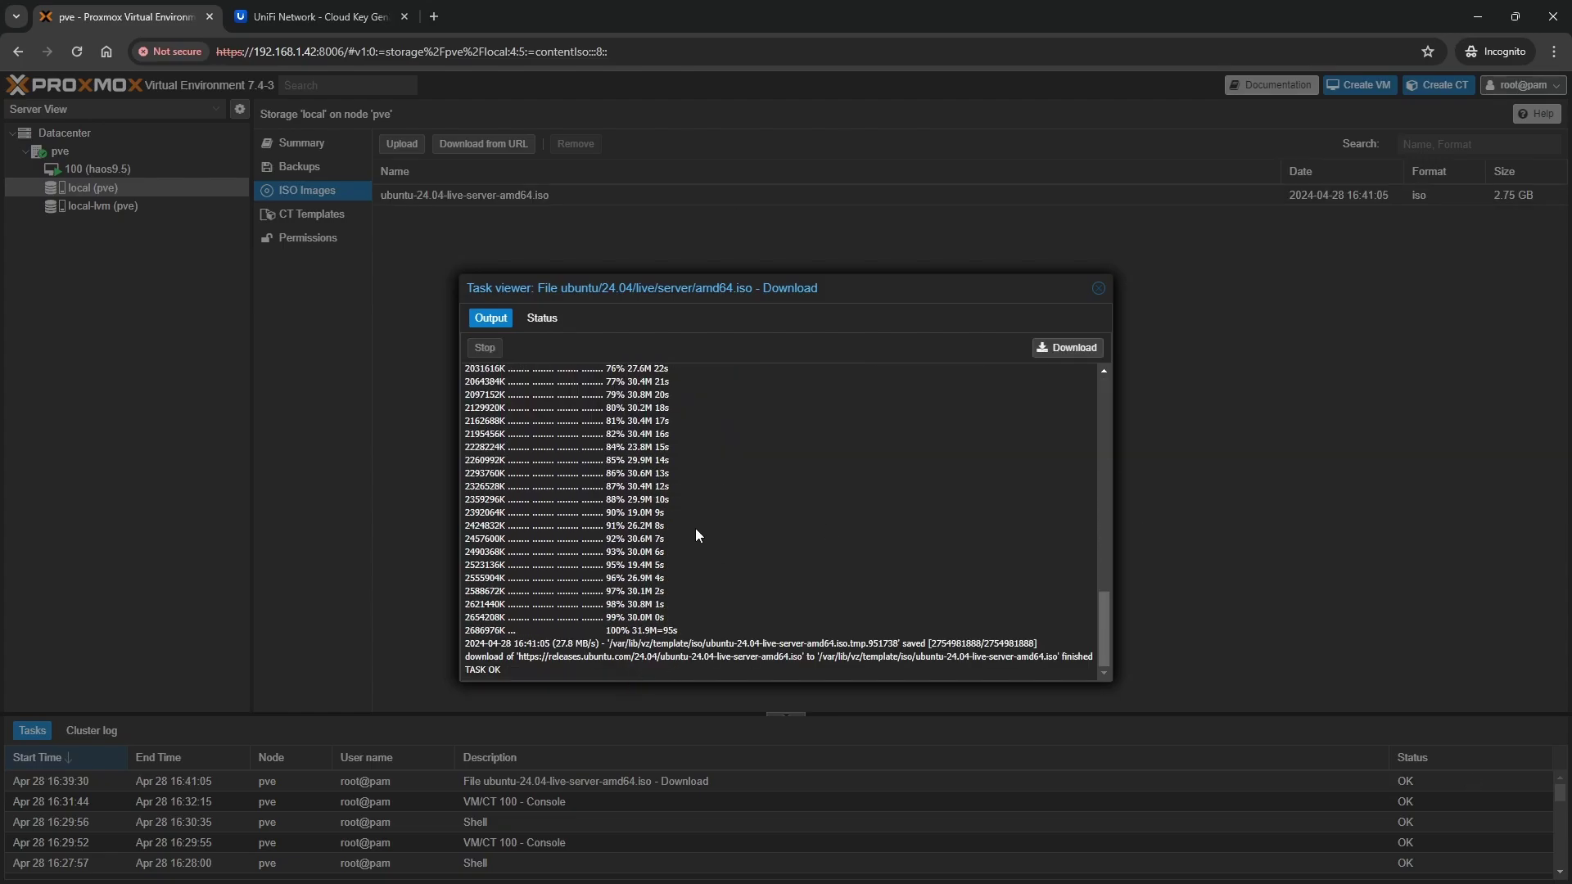
{"action": "left_click", "coordinate": [1104, 289]}
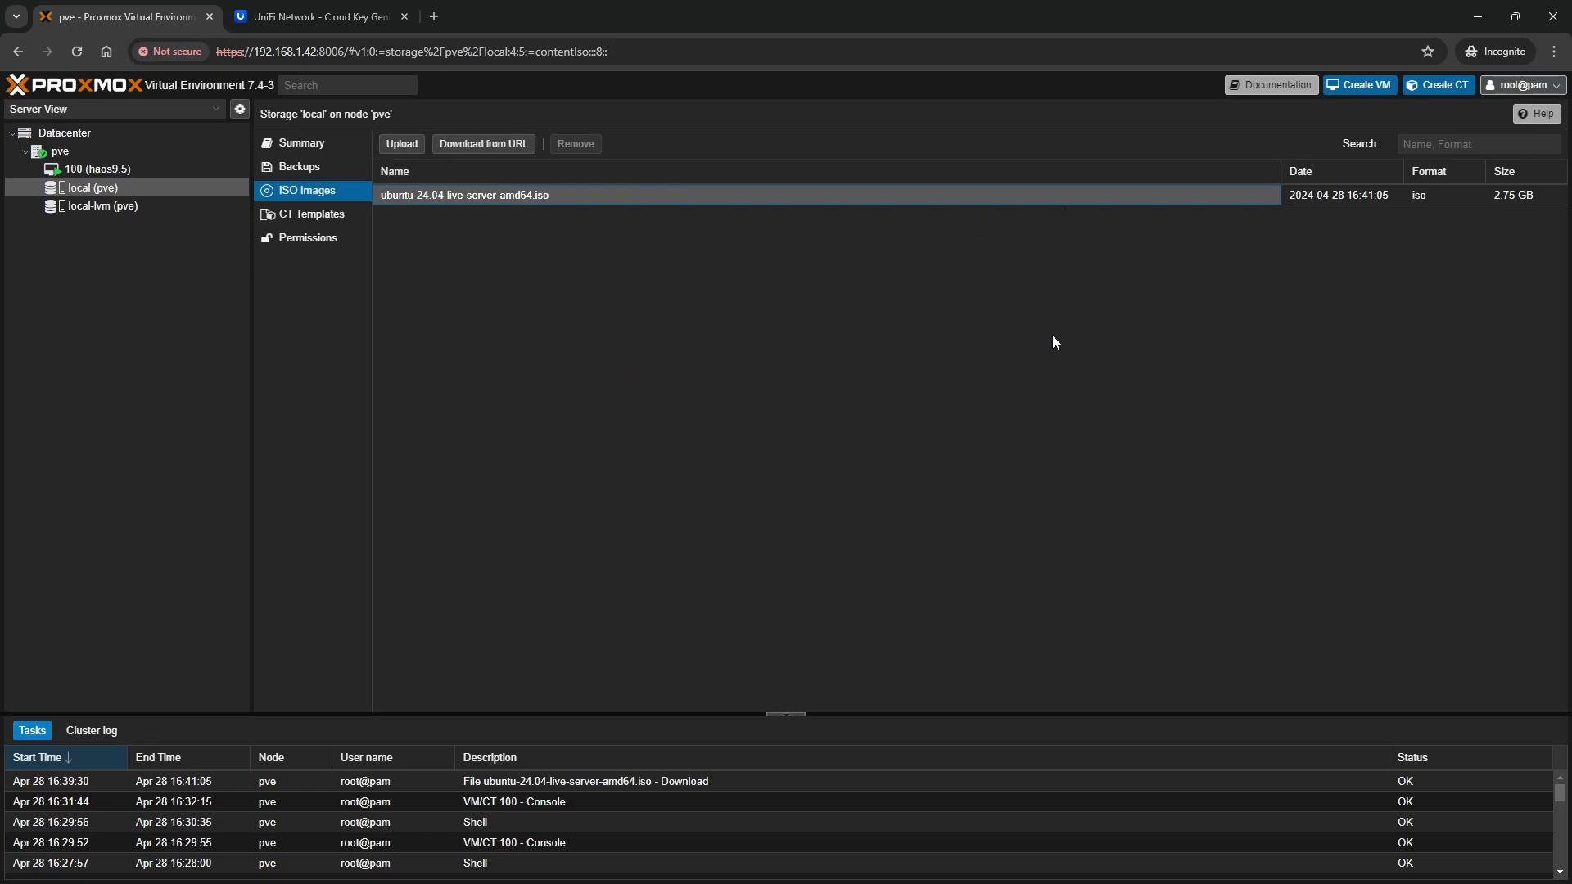
Start a new VM 101 on node pve and name it Pi-hole
{"action": "left_click", "coordinate": [1354, 86]}
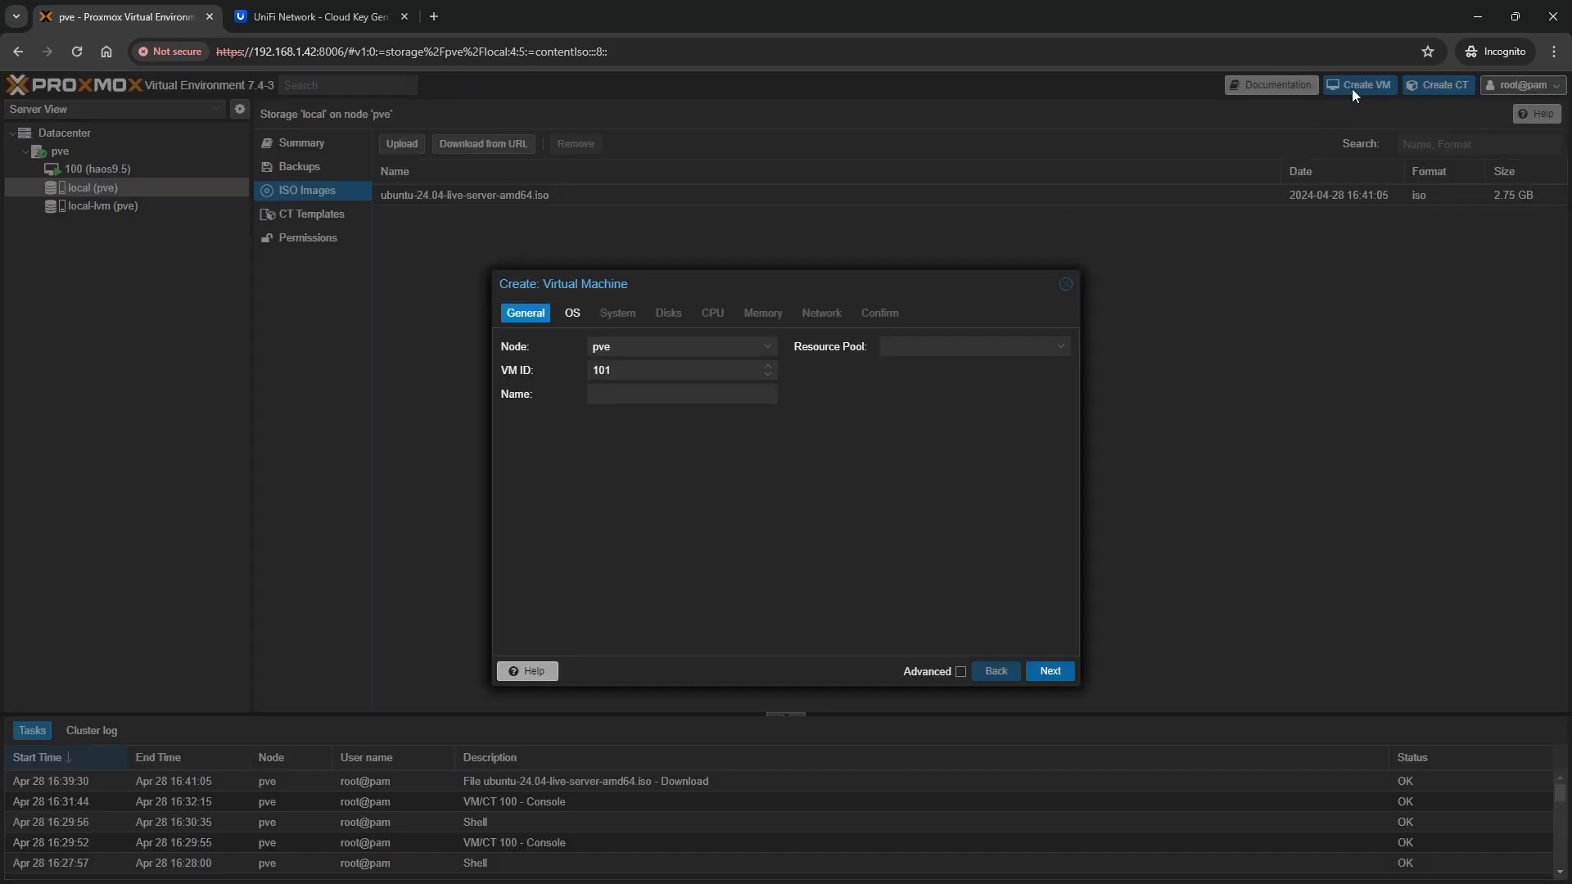
{"action": "left_click", "coordinate": [703, 347]}
{"action": "left_click", "coordinate": [671, 392]}
{"action": "left_click", "coordinate": [704, 396]}
{"action": "type", "text": "Pi-hoel"}
{"action": "type", "text": "le"}
Choose the Ubuntu 24.04 live server ISO as the VM's install media
{"action": "left_click", "coordinate": [572, 313]}
{"action": "left_click", "coordinate": [632, 398]}
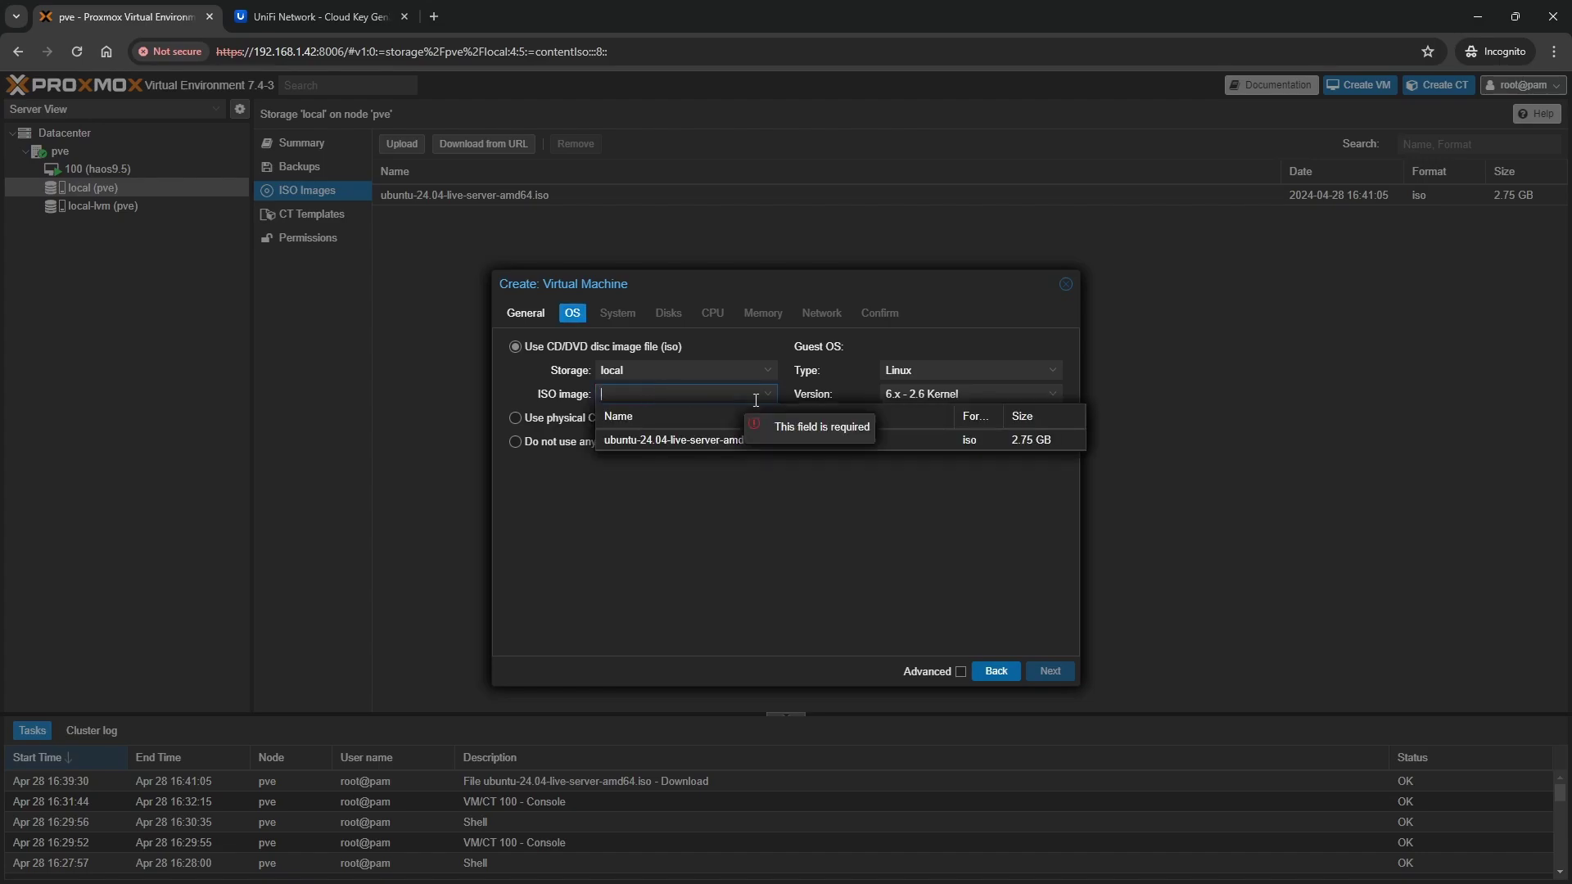
{"action": "left_click", "coordinate": [720, 442]}
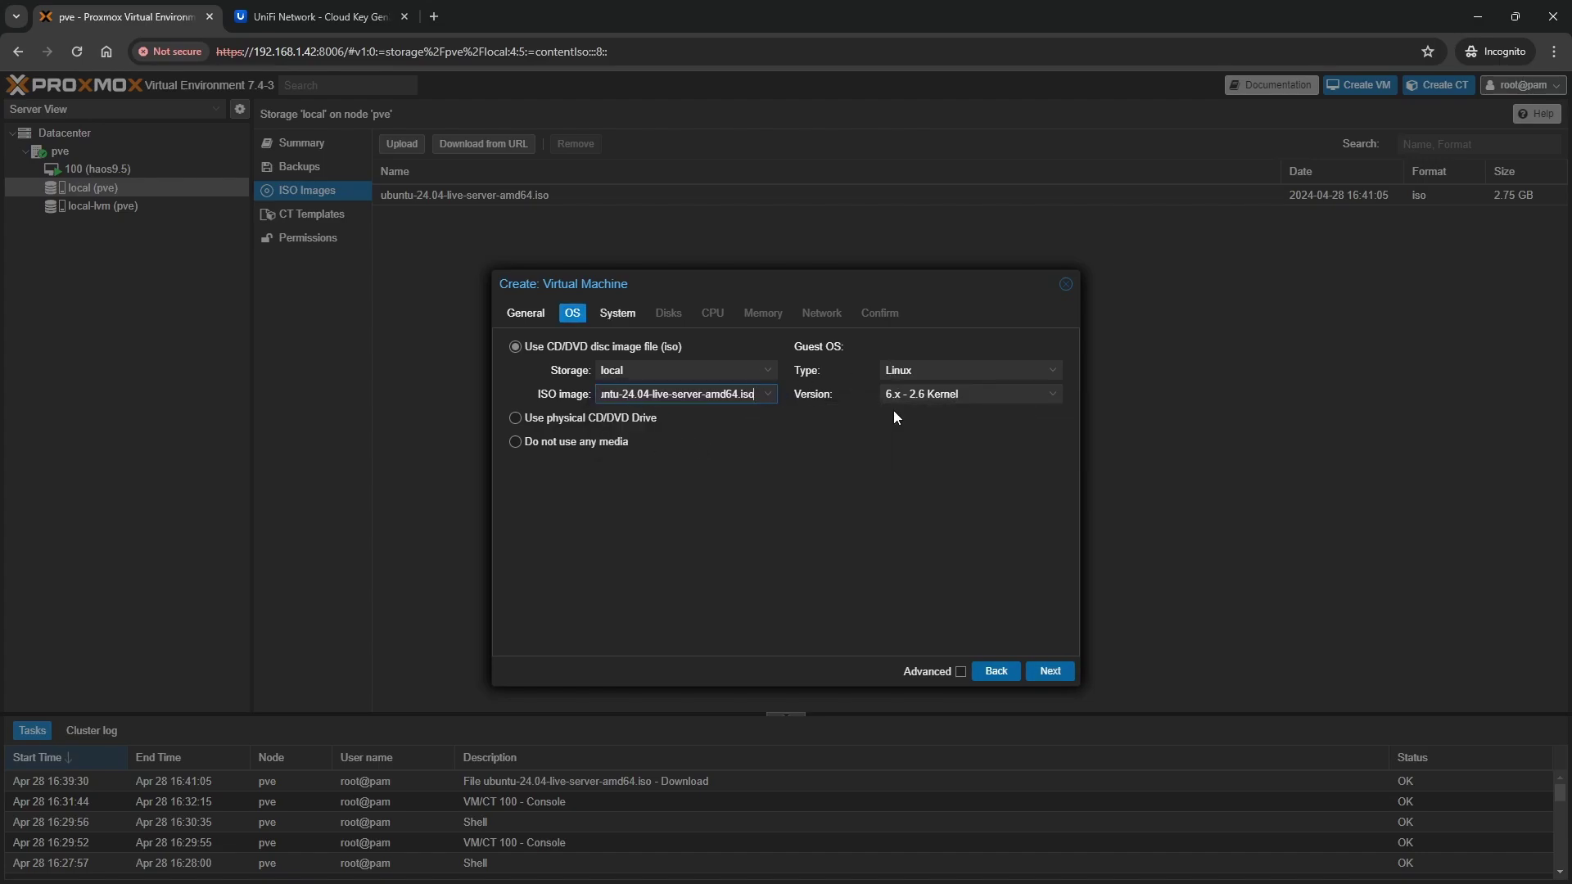
{"action": "left_click", "coordinate": [1050, 671]}
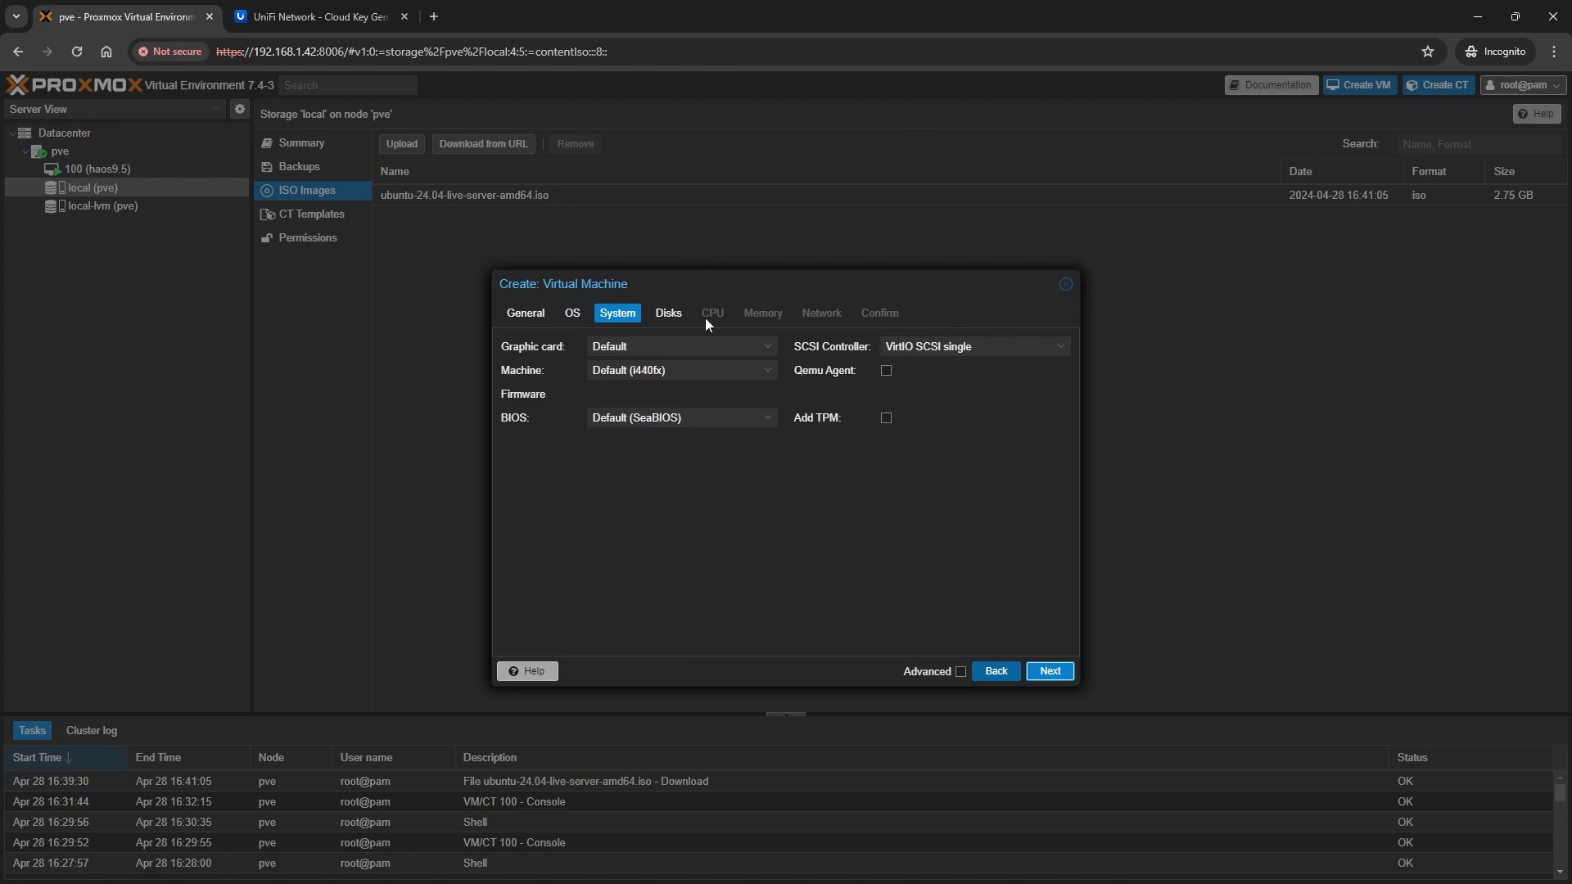
Set the VM's disk size to 8 GB
{"action": "left_click", "coordinate": [1050, 671]}
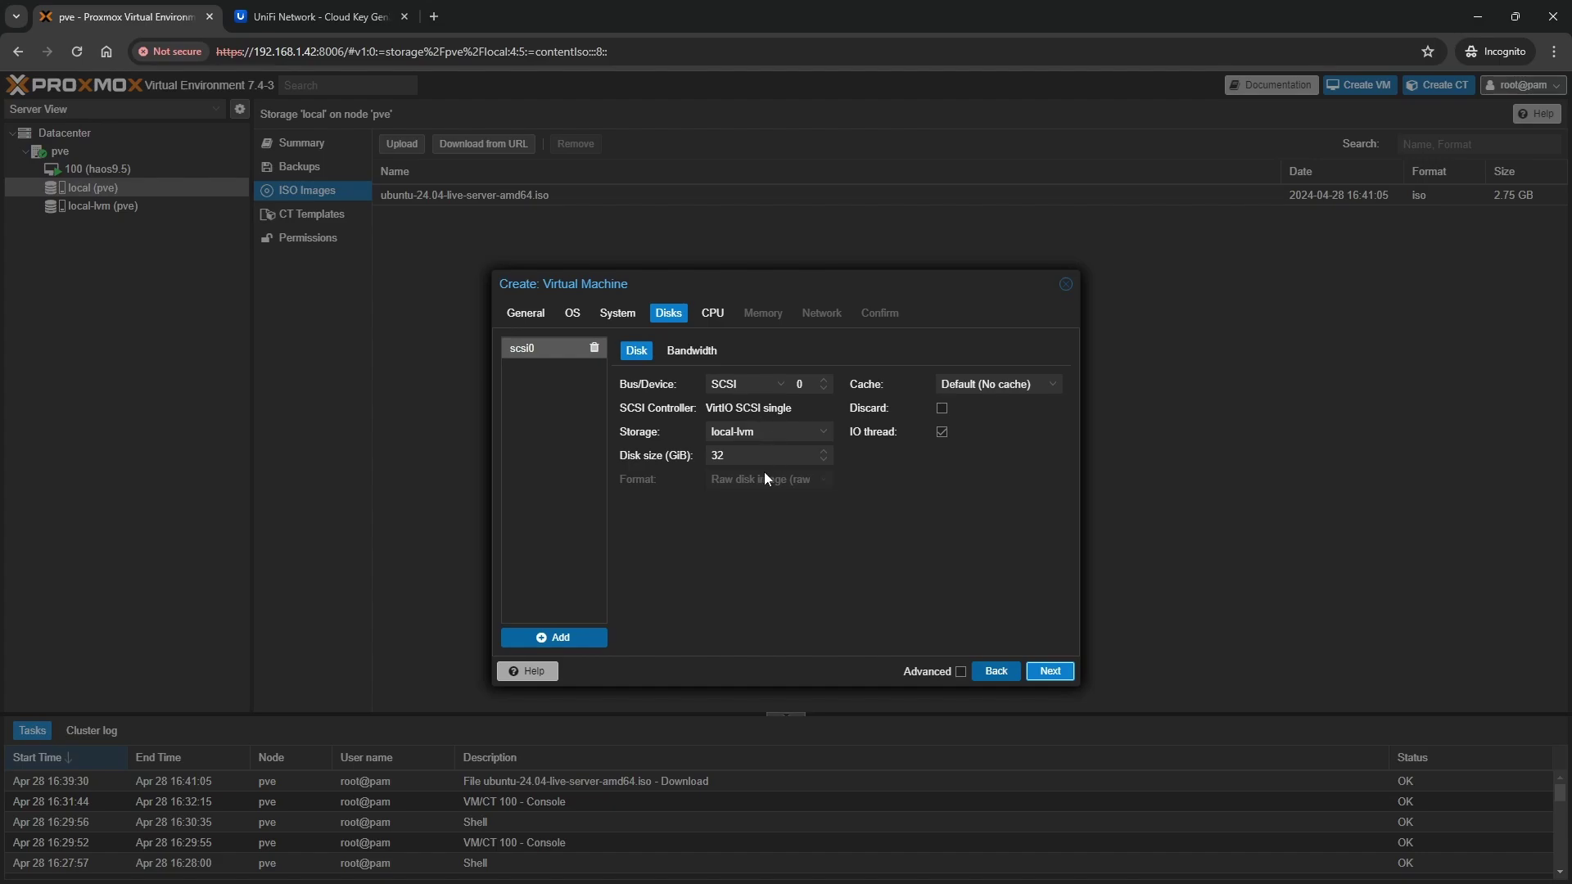
{"action": "left_click", "coordinate": [755, 453]}
{"action": "key", "text": "ctrl+a"}
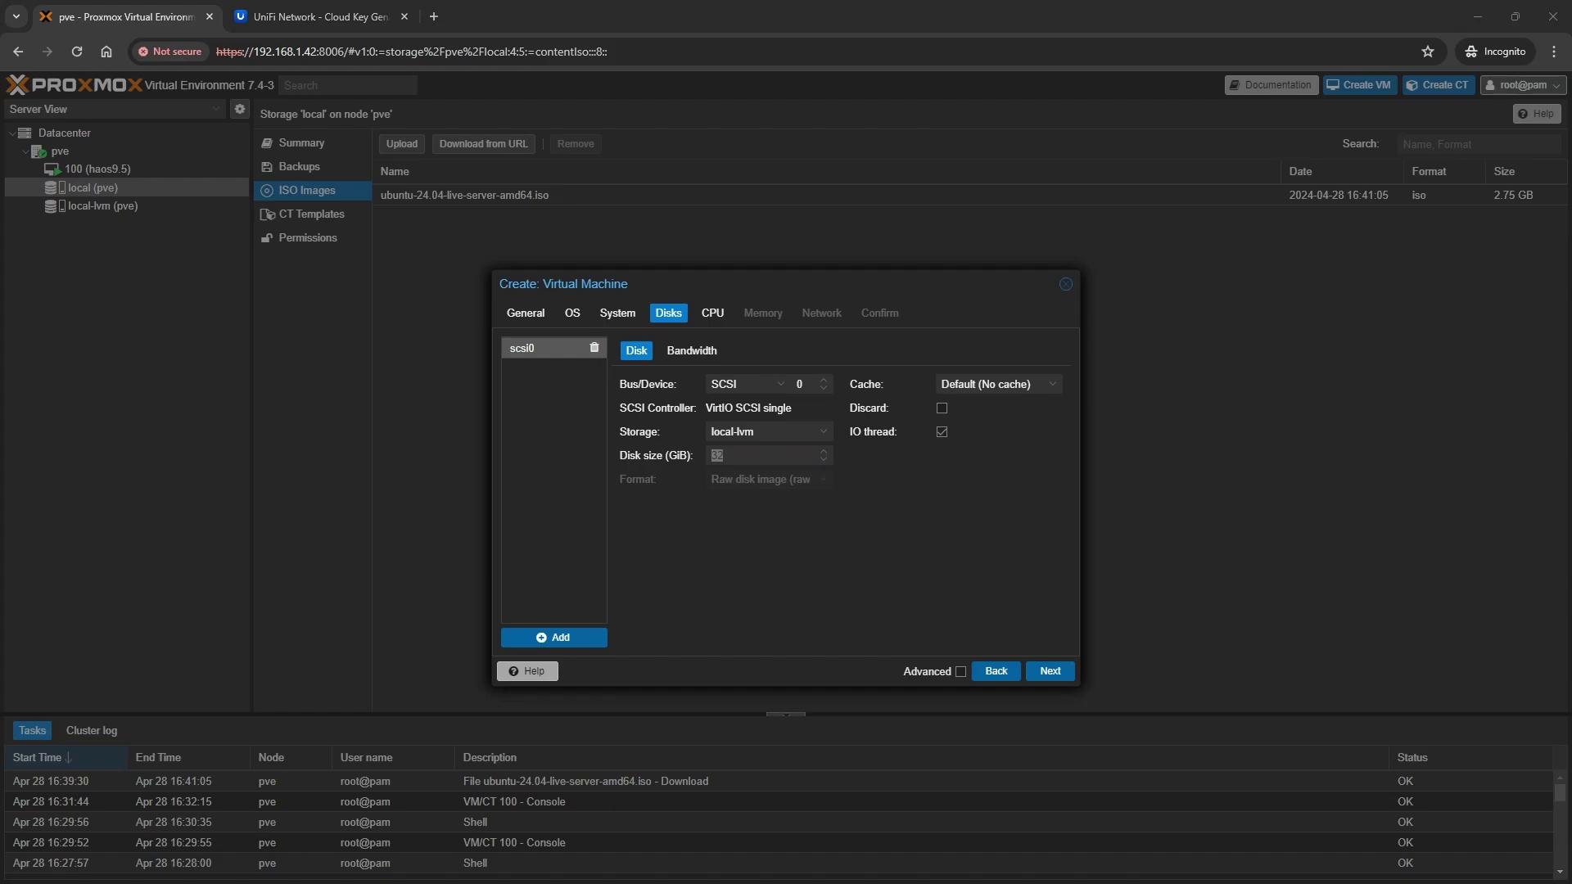
{"action": "key", "text": "alt+Tab"}
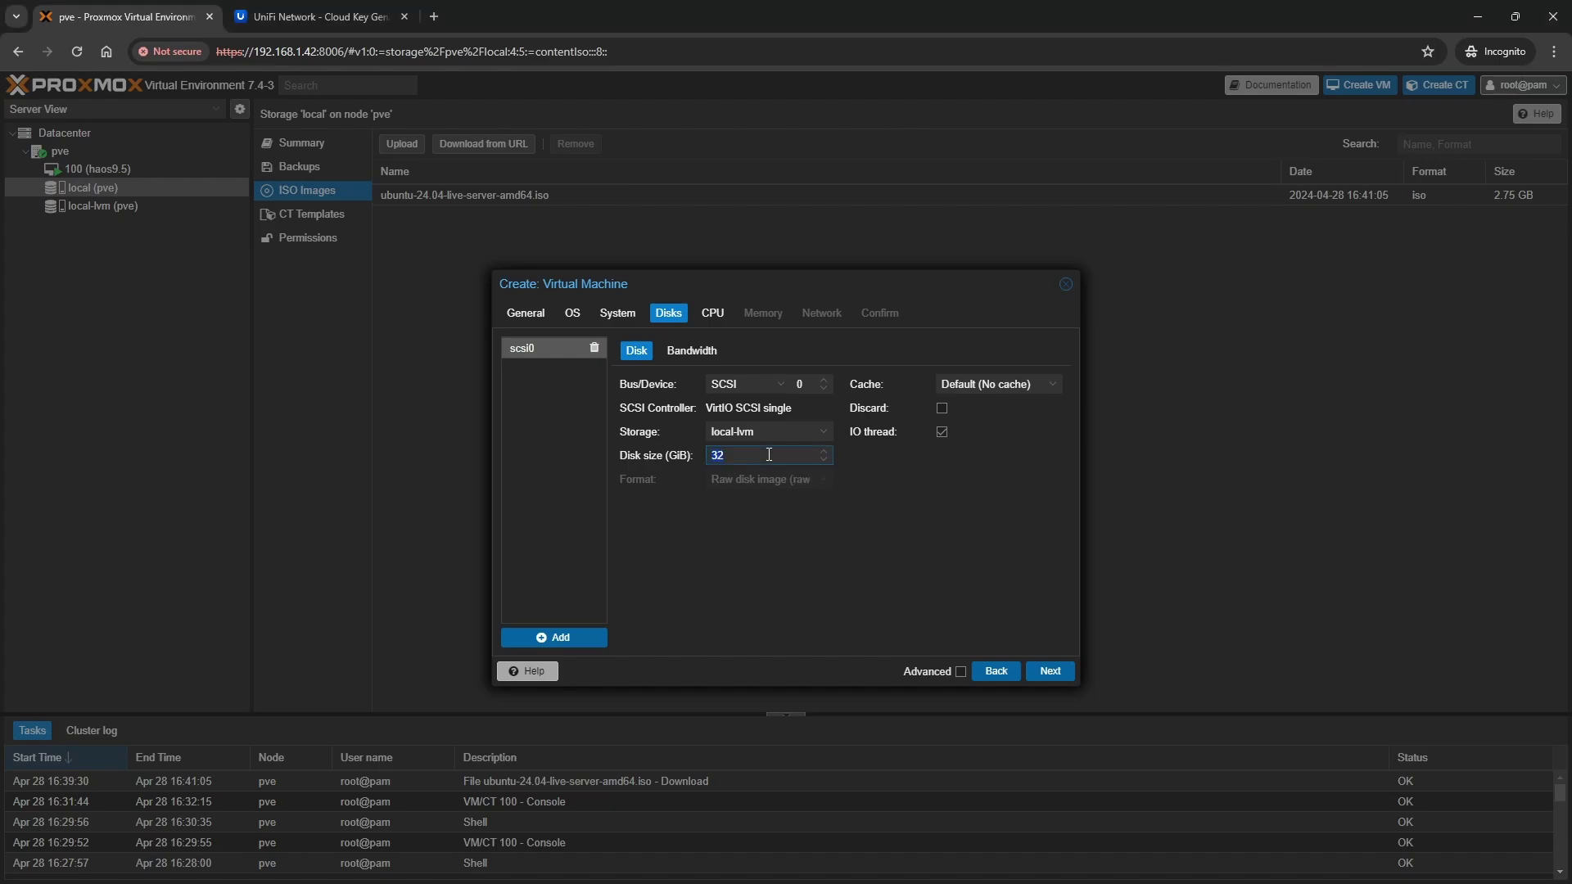
{"action": "type", "text": "8"}
{"action": "left_click", "coordinate": [1049, 672]}
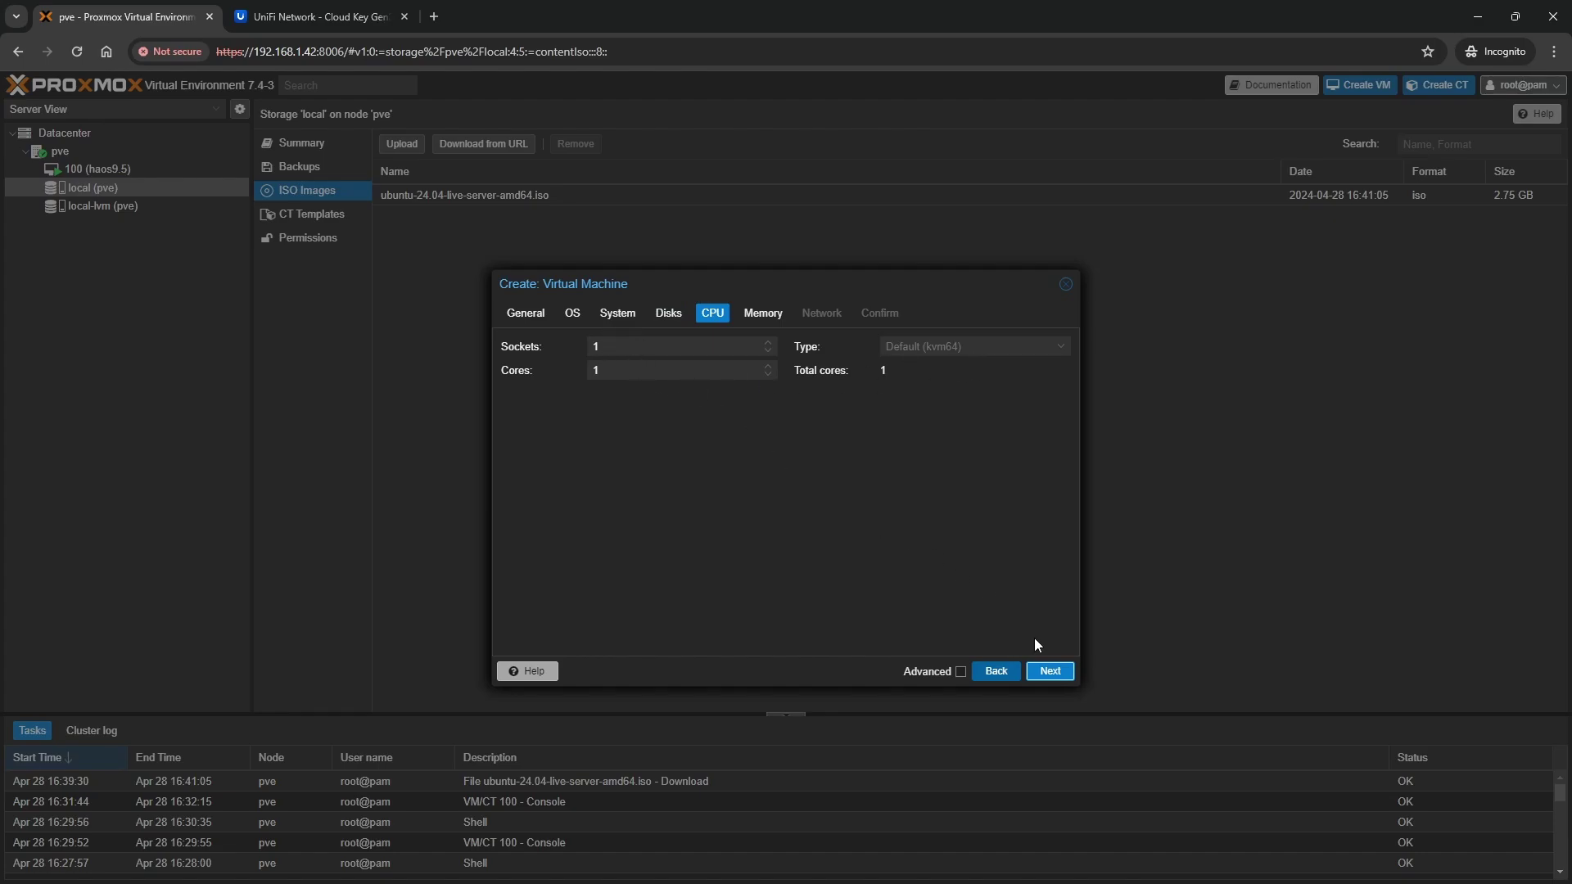
Keep 1 CPU core, set memory to 512 MiB, and create the VM
{"action": "left_click", "coordinate": [1050, 671]}
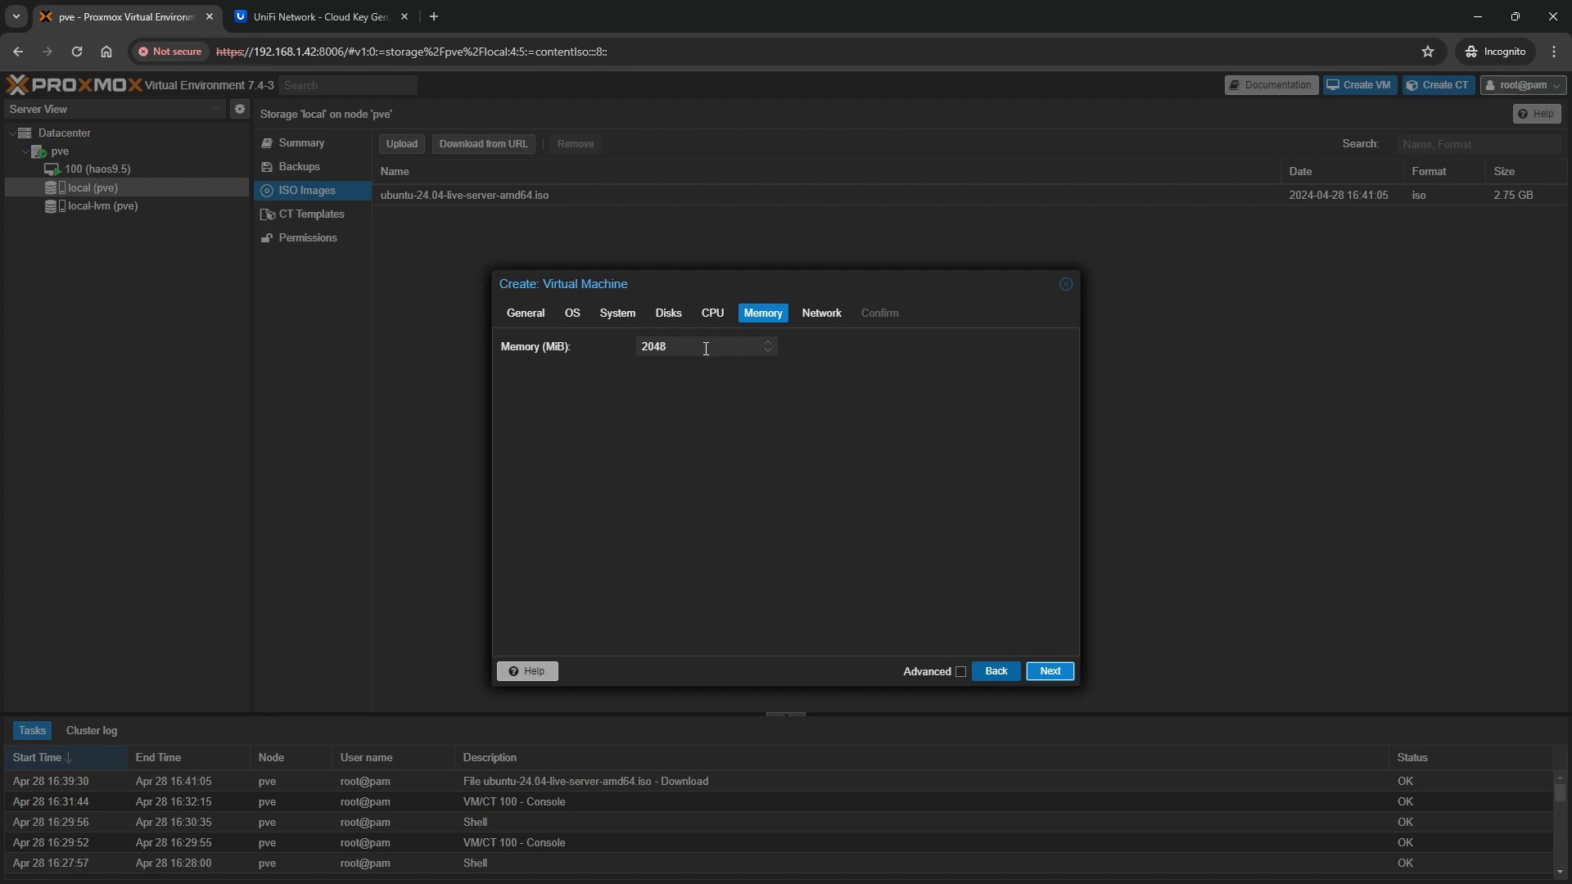
{"action": "left_click_drag", "start_coordinate": [705, 348], "coordinate": [598, 342]}
{"action": "left_click", "coordinate": [1053, 673]}
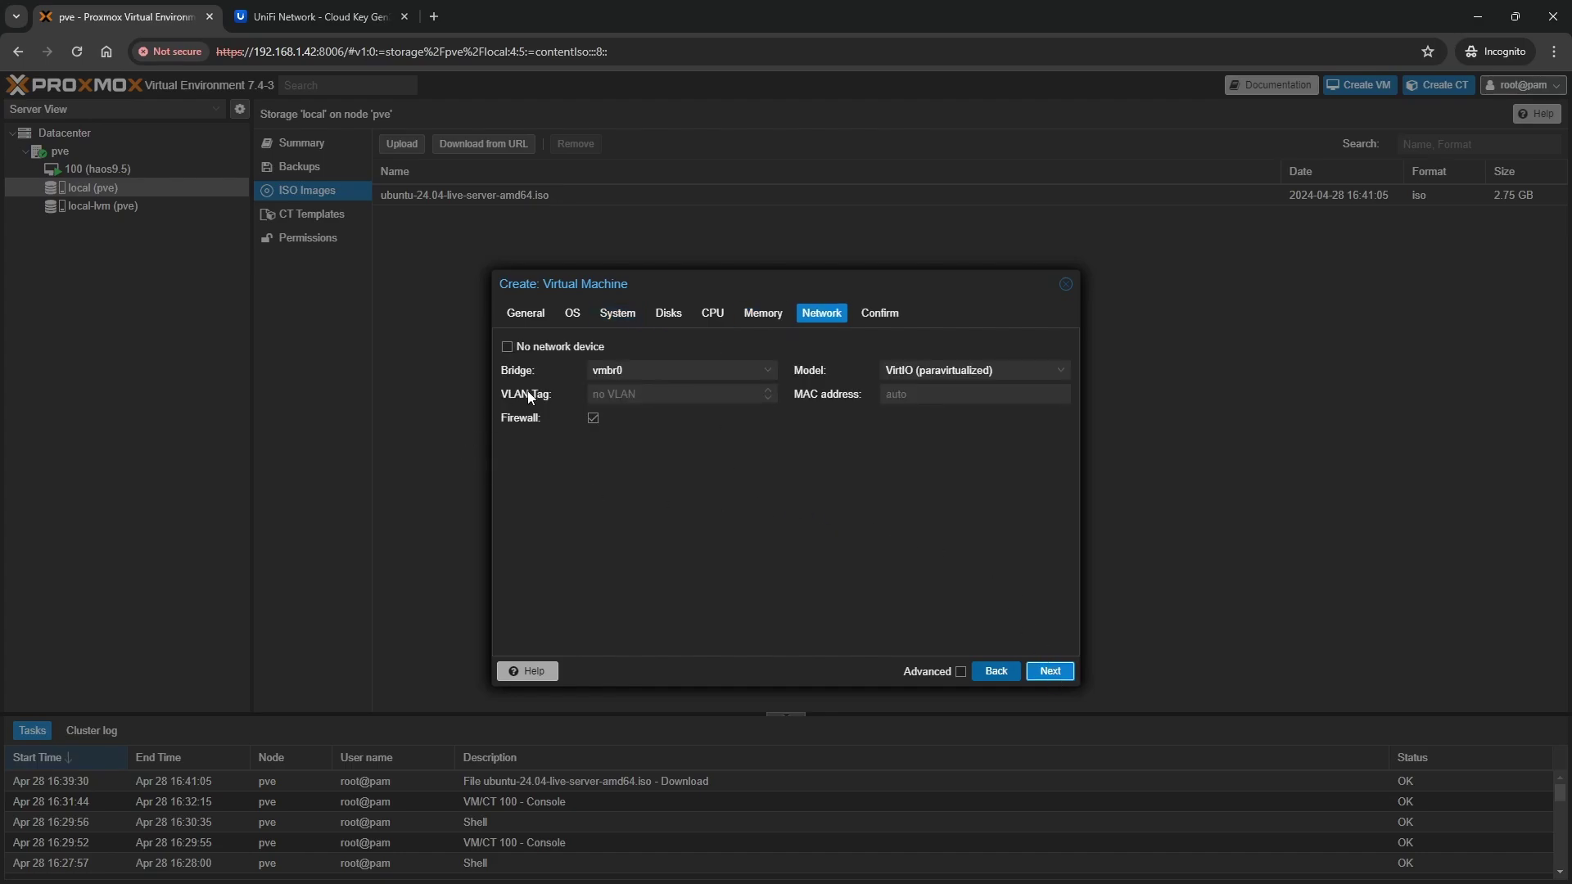
{"action": "left_click", "coordinate": [1055, 673]}
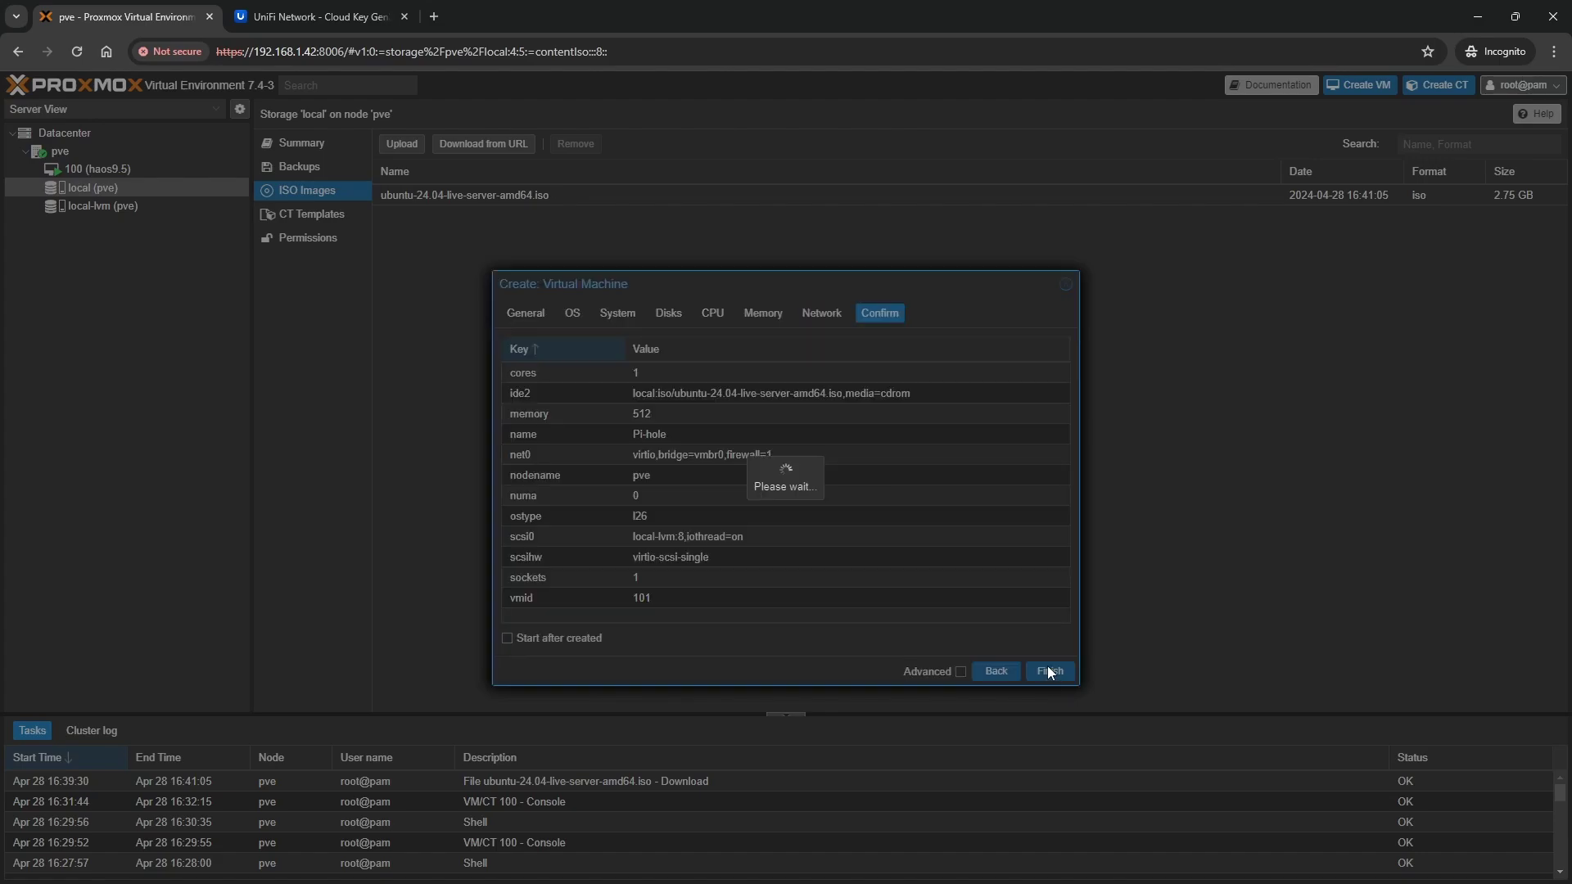
{"action": "left_click", "coordinate": [1047, 669]}
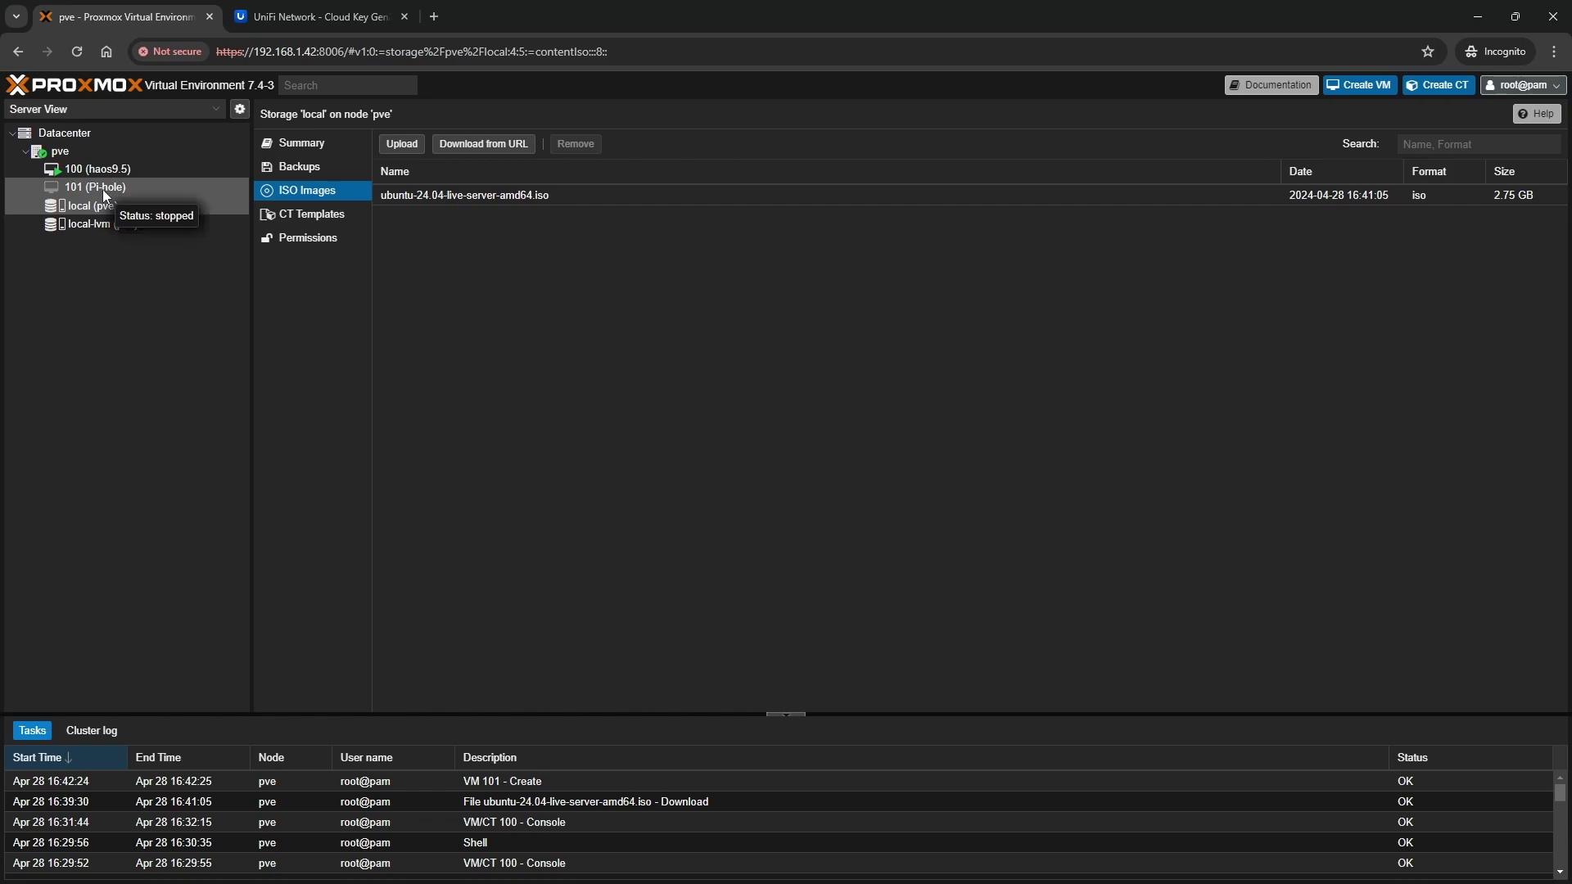
Enable Start at boot in VM 101's Options
{"action": "left_click", "coordinate": [101, 187]}
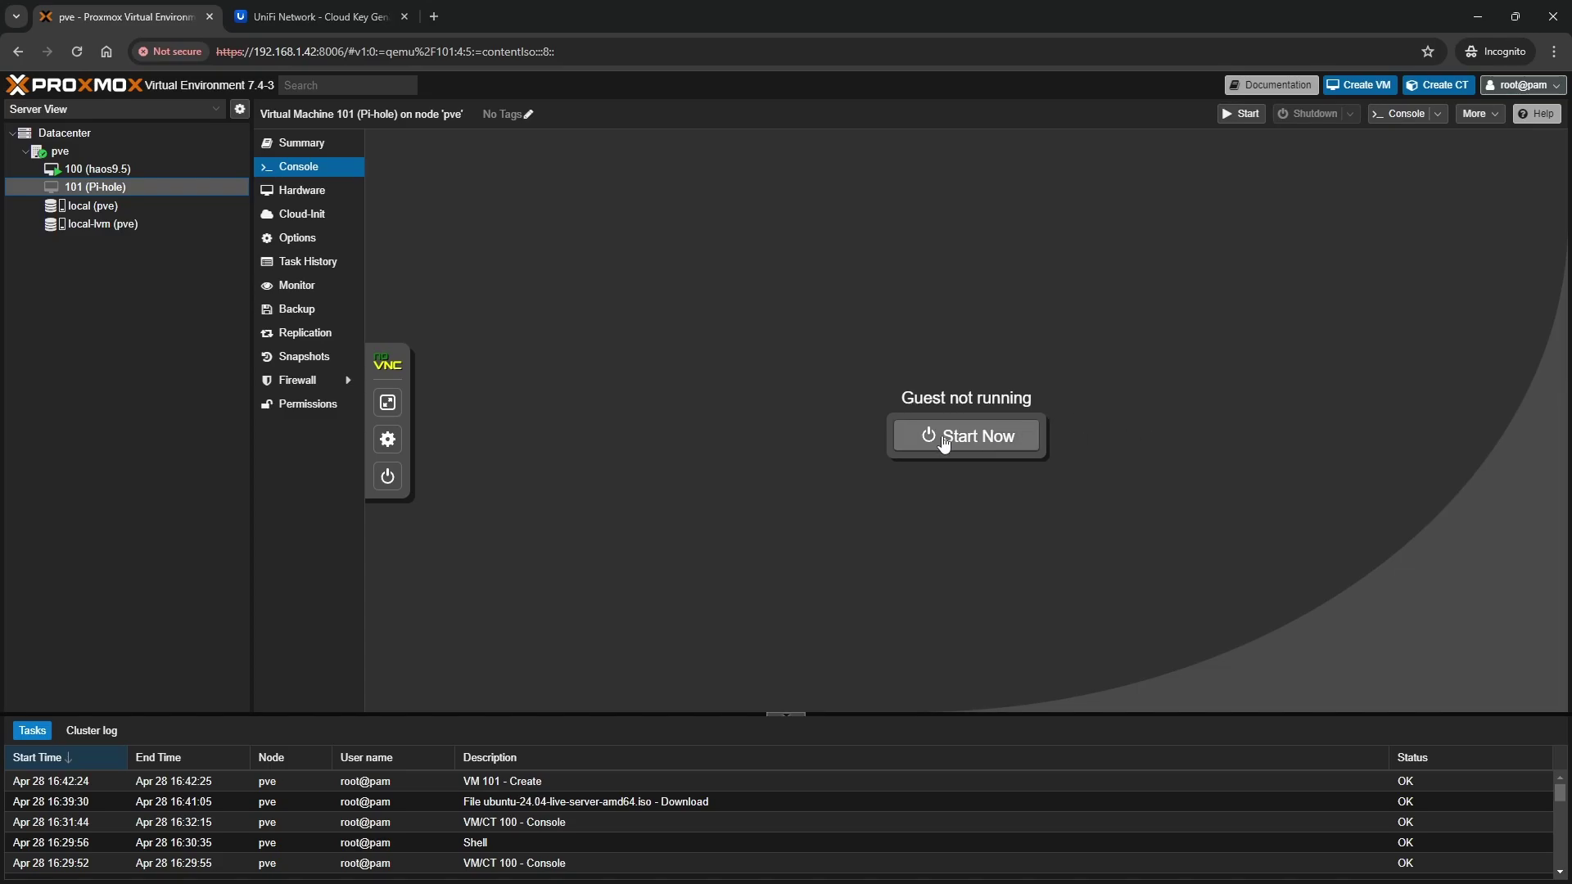
{"action": "left_click", "coordinate": [309, 244]}
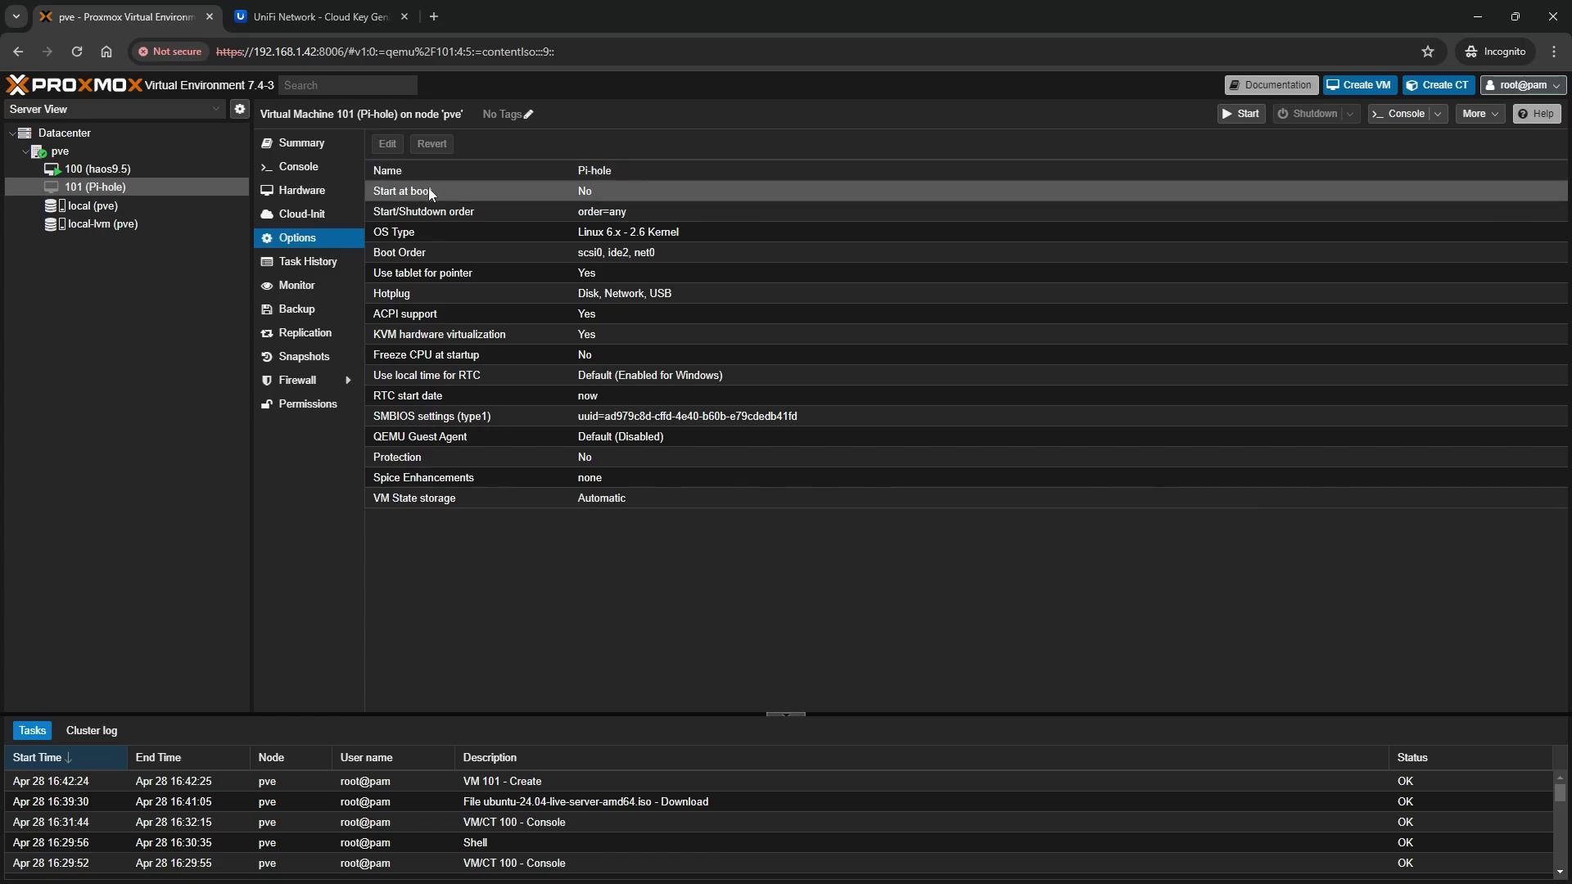
{"action": "left_click", "coordinate": [456, 200]}
{"action": "double_click", "coordinate": [452, 195]}
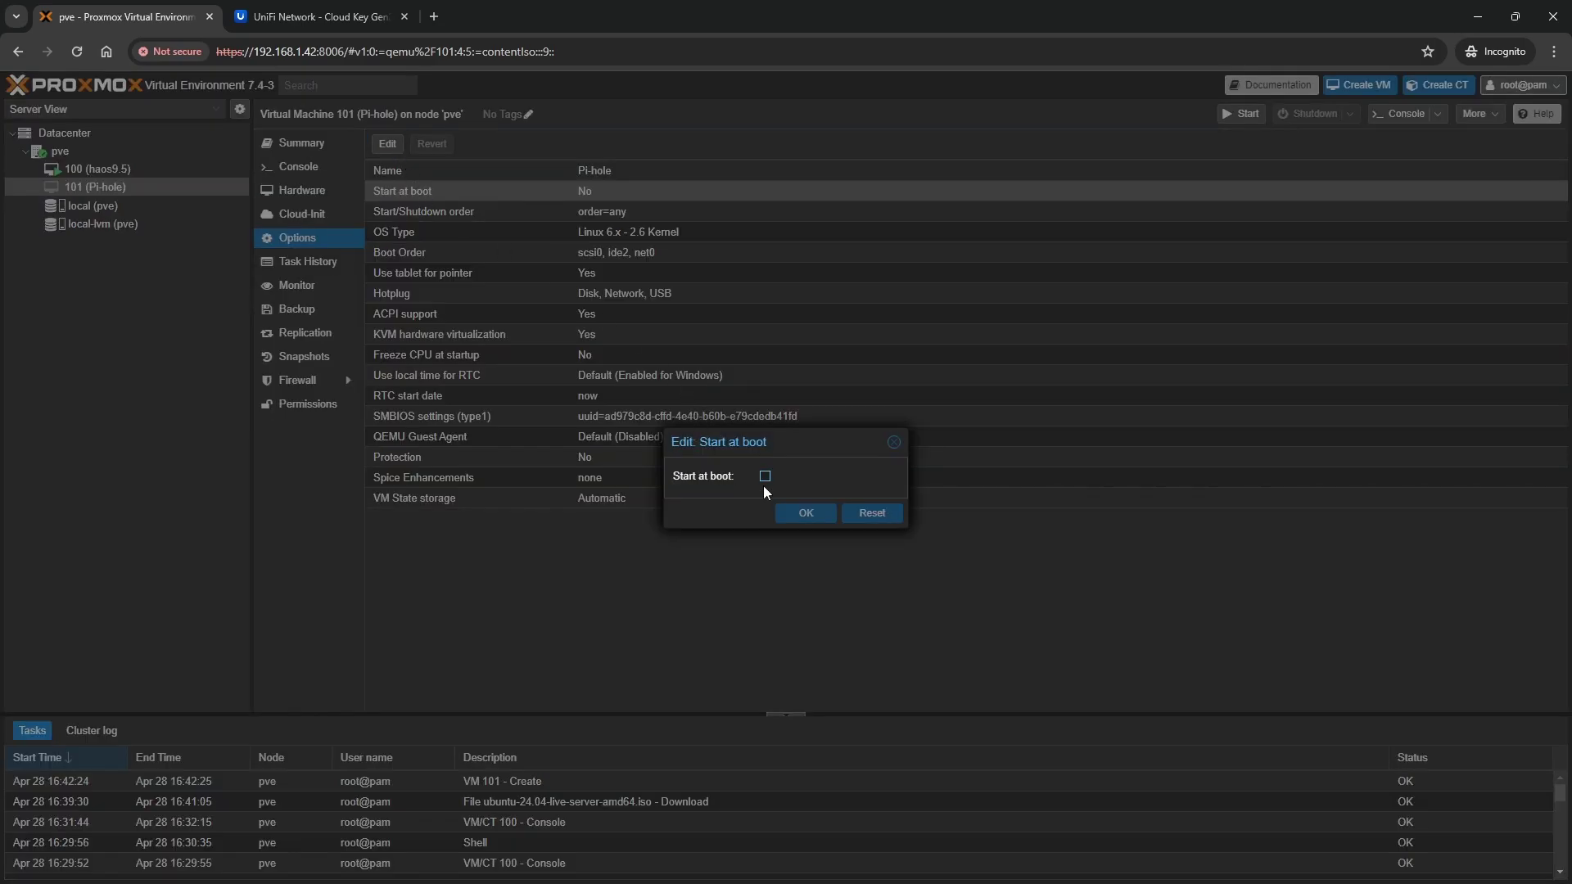
{"action": "left_click", "coordinate": [765, 477]}
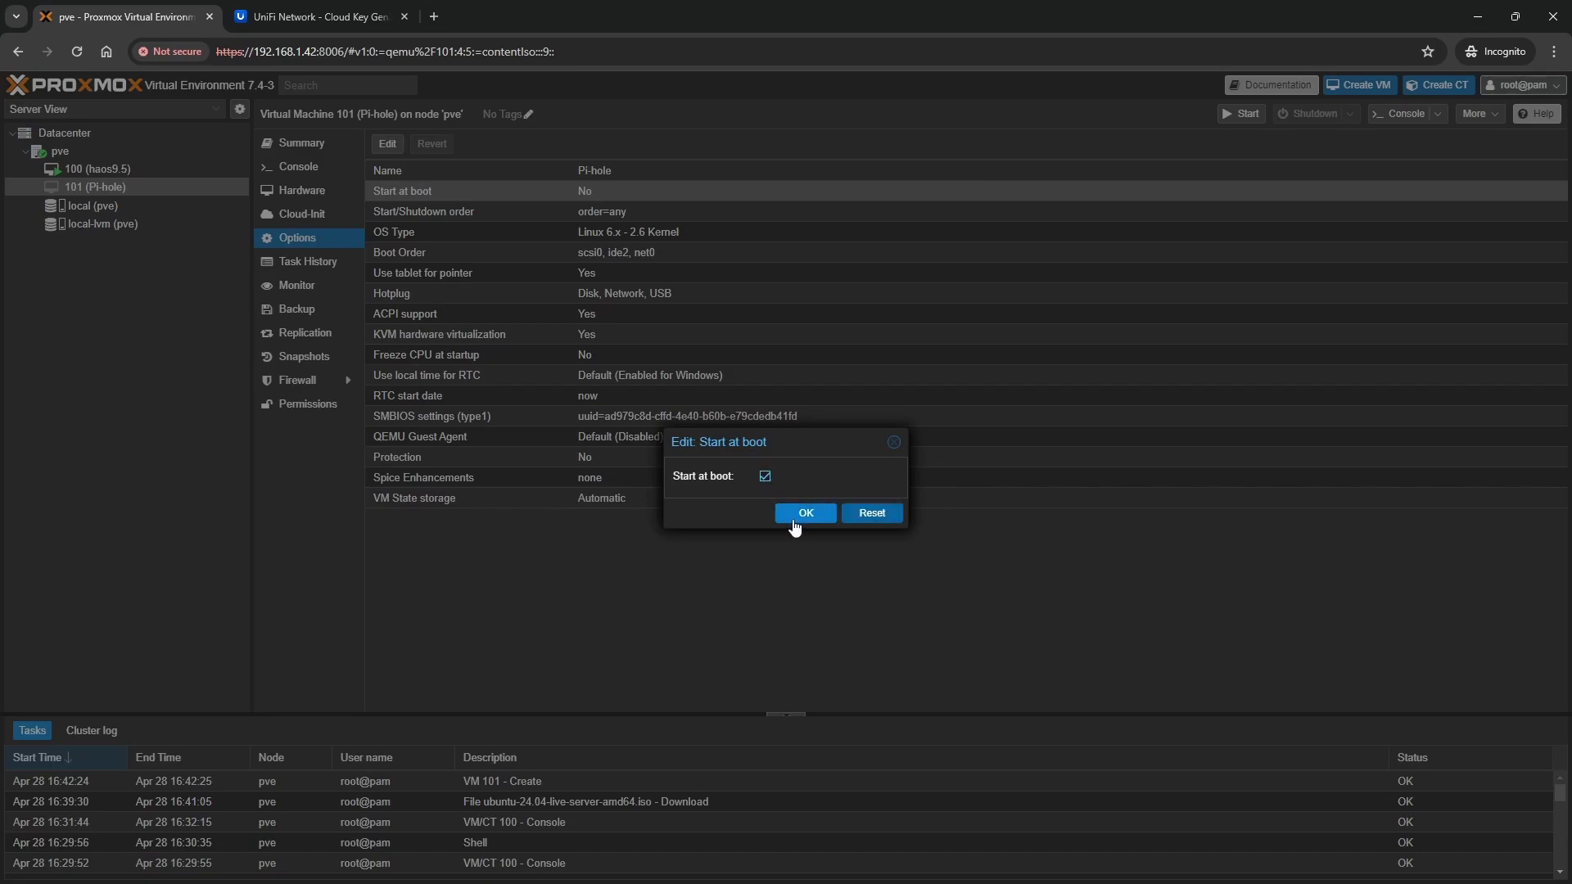
{"action": "left_click", "coordinate": [805, 512]}
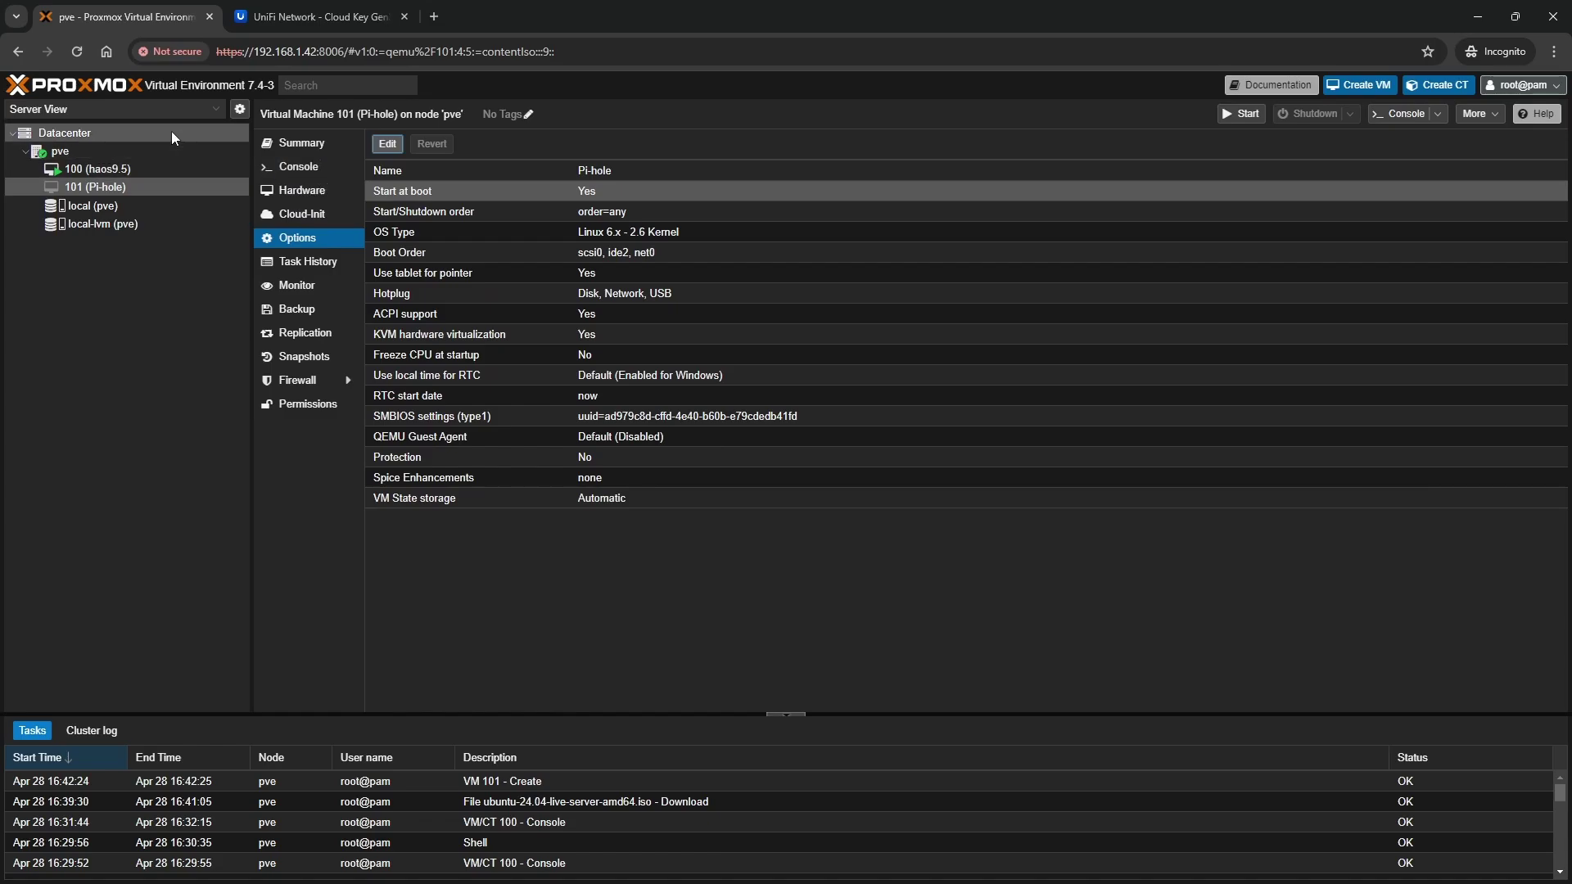
Start VM 101 and watch it boot in the console
{"action": "left_click", "coordinate": [155, 187]}
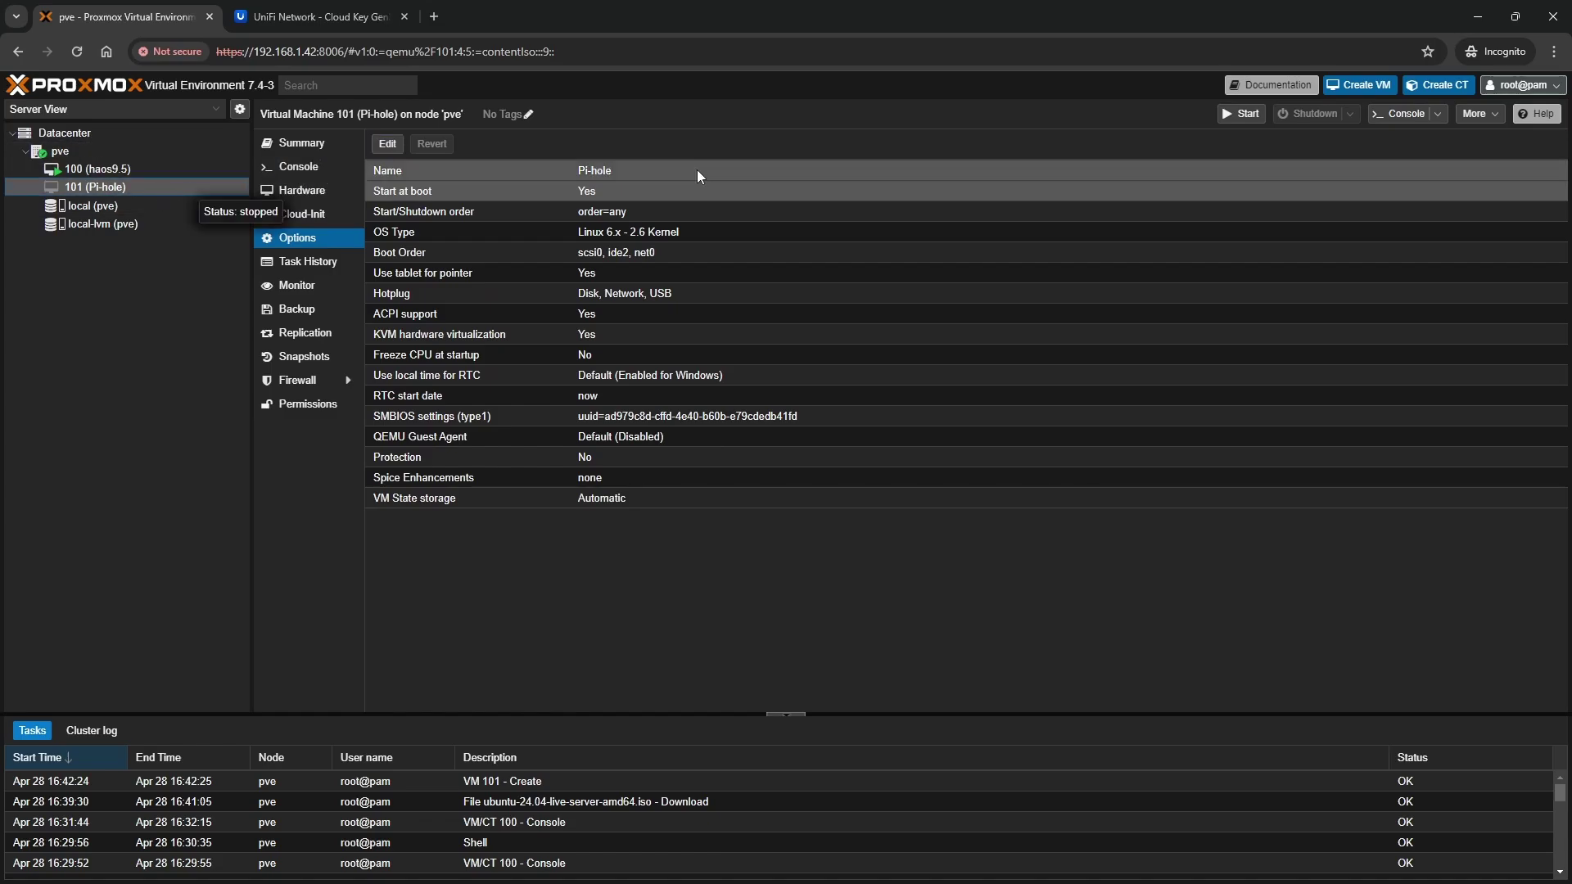
{"action": "left_click", "coordinate": [1244, 114]}
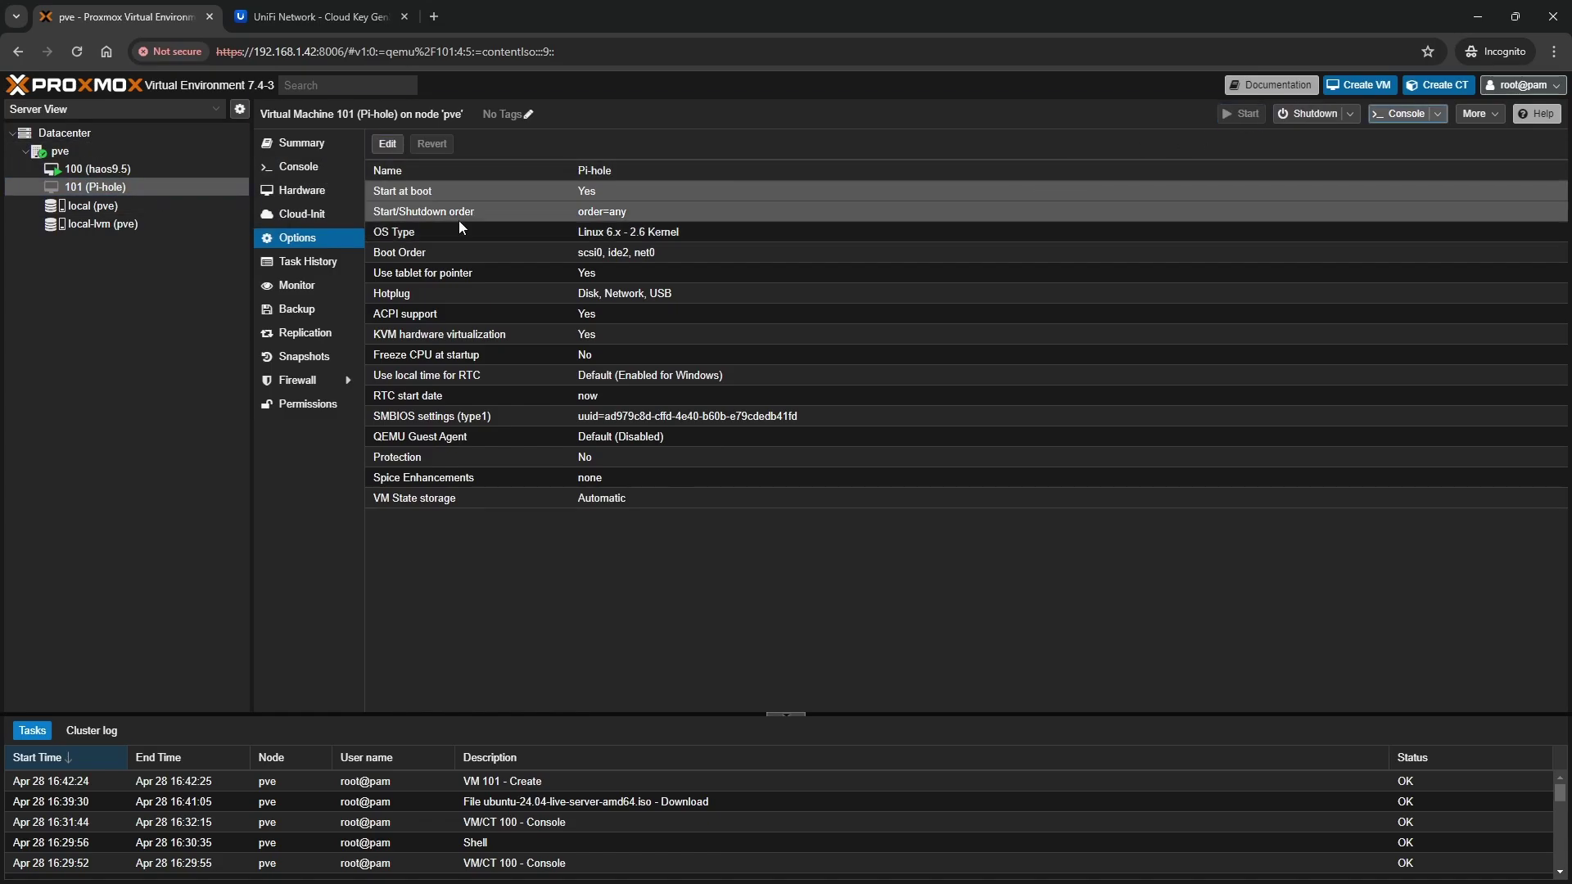
{"action": "left_click", "coordinate": [361, 166]}
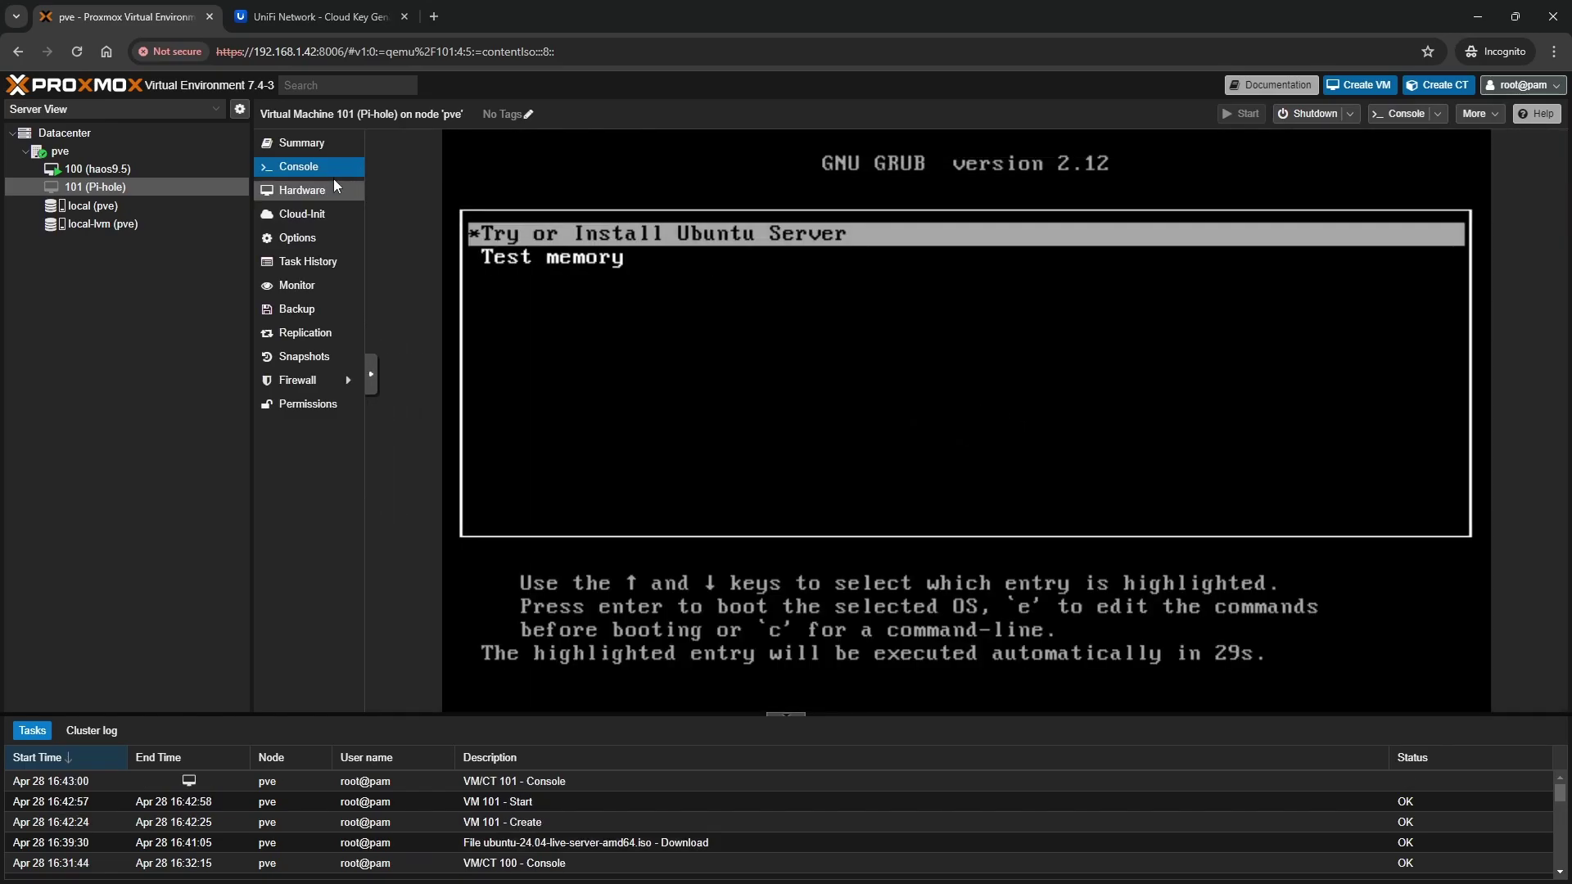
Boot the Ubuntu Server installer, accept the default screens, and enter the user's name
{"action": "key", "text": "Return"}
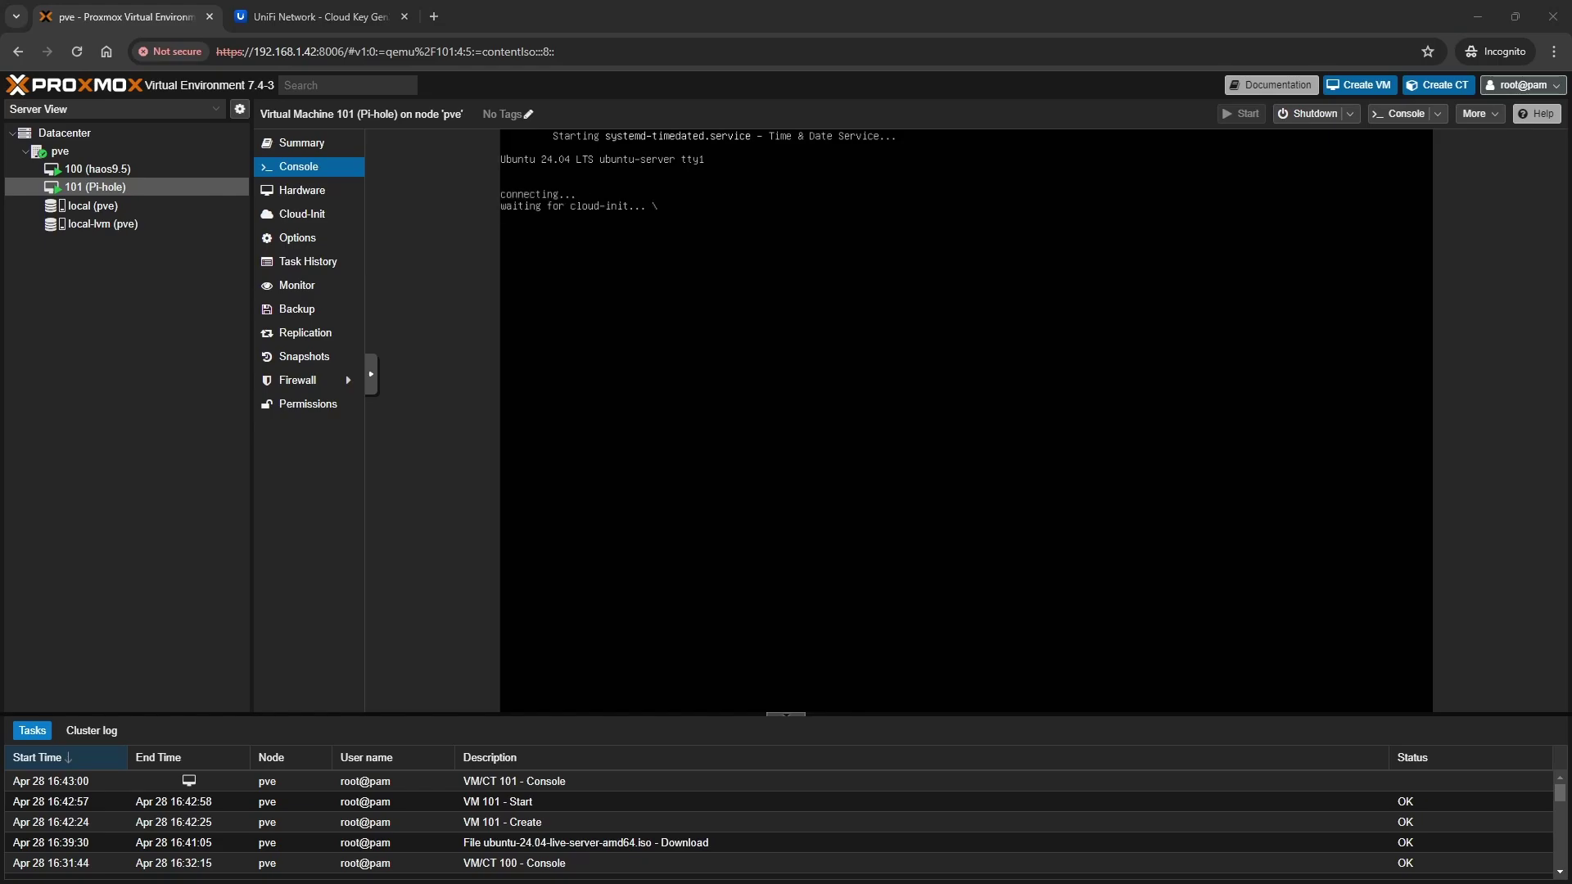
{"action": "key", "text": "Return"}
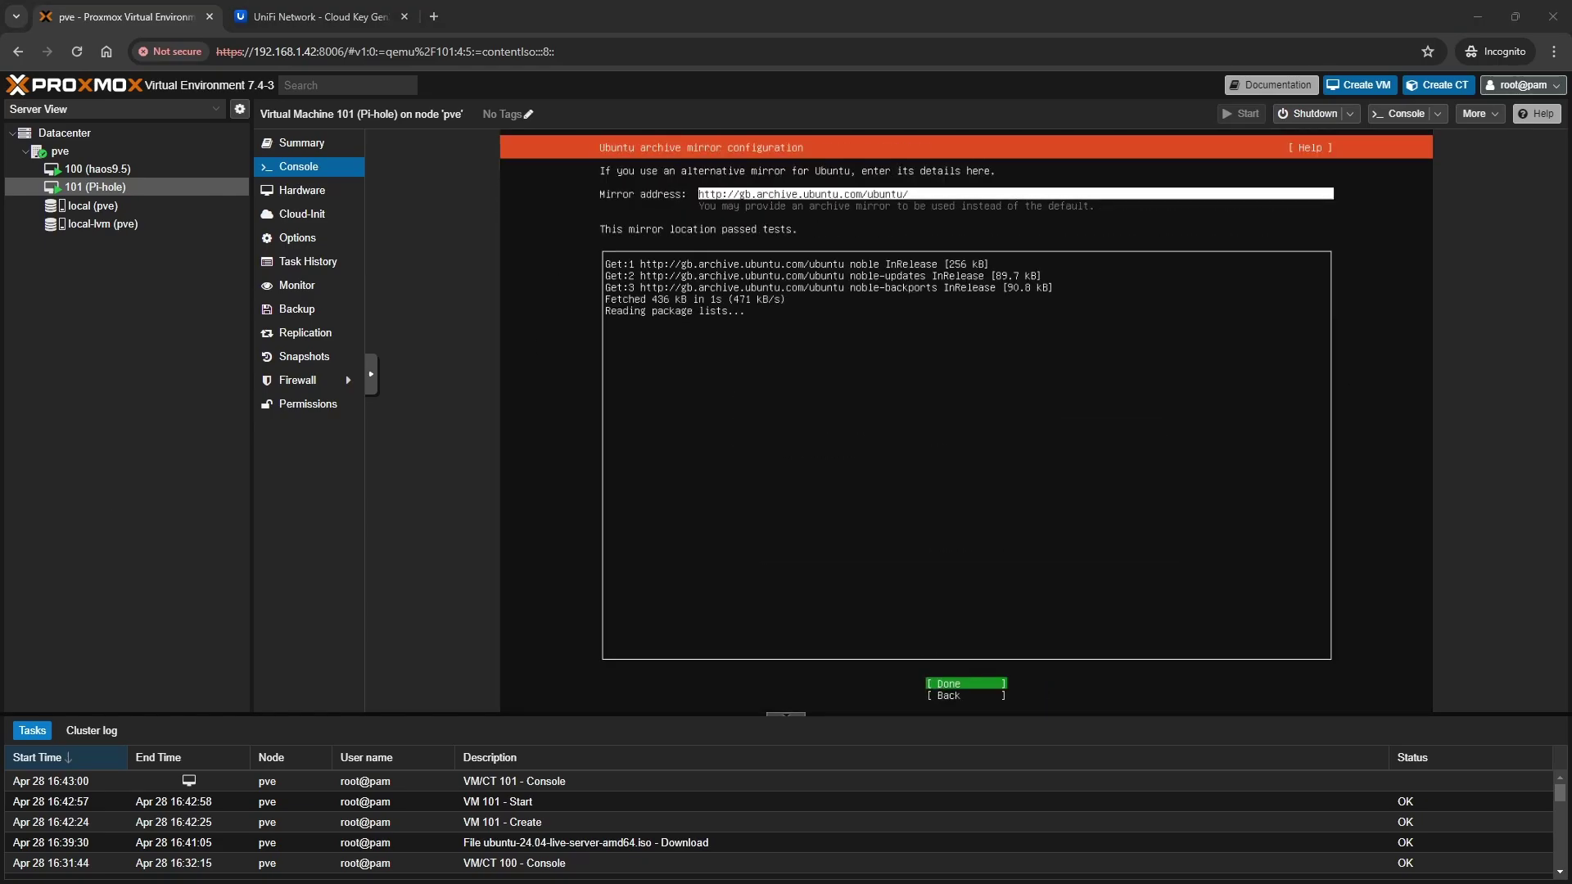
{"action": "key", "text": "Return"}
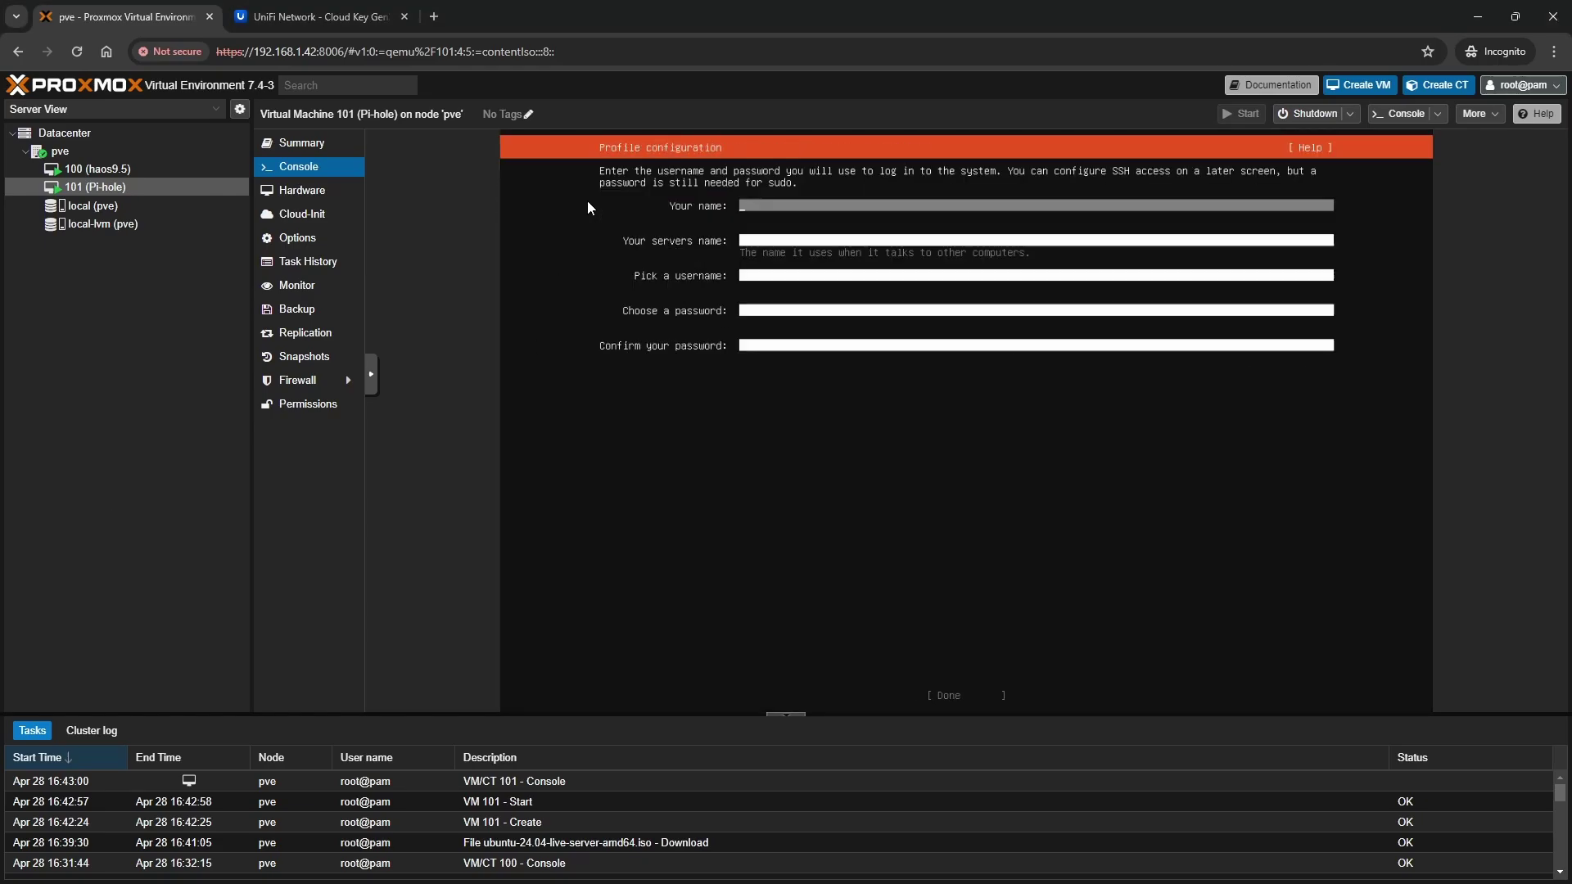
{"action": "type", "text": "Tom"}
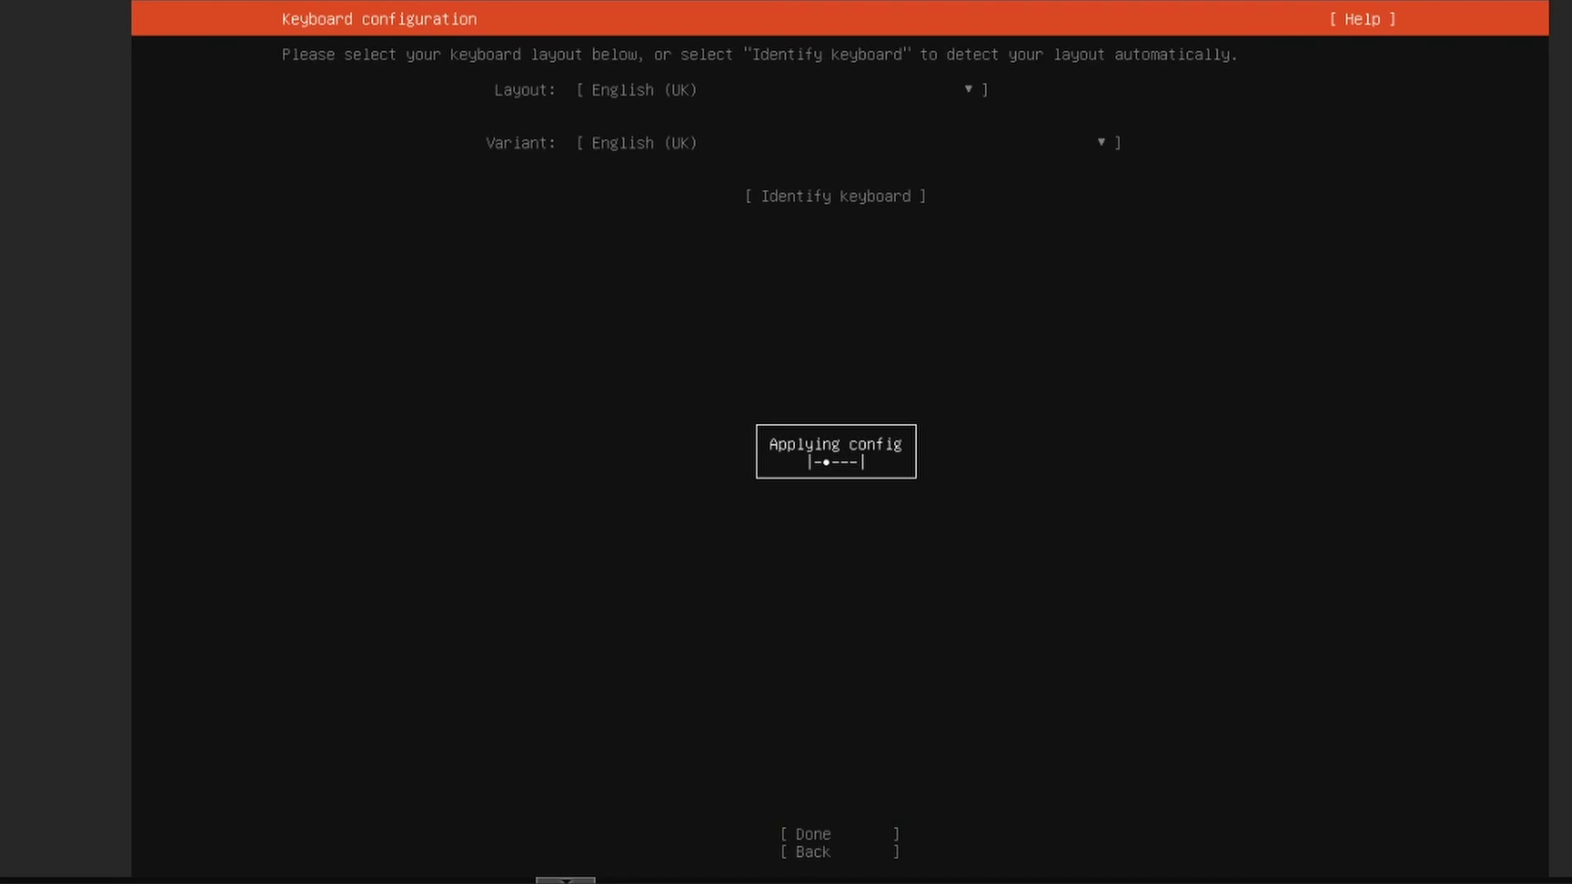
Accept the keyboard layout and choose Ubuntu Server (minimized) as the installation type
{"action": "key", "text": "Return"}
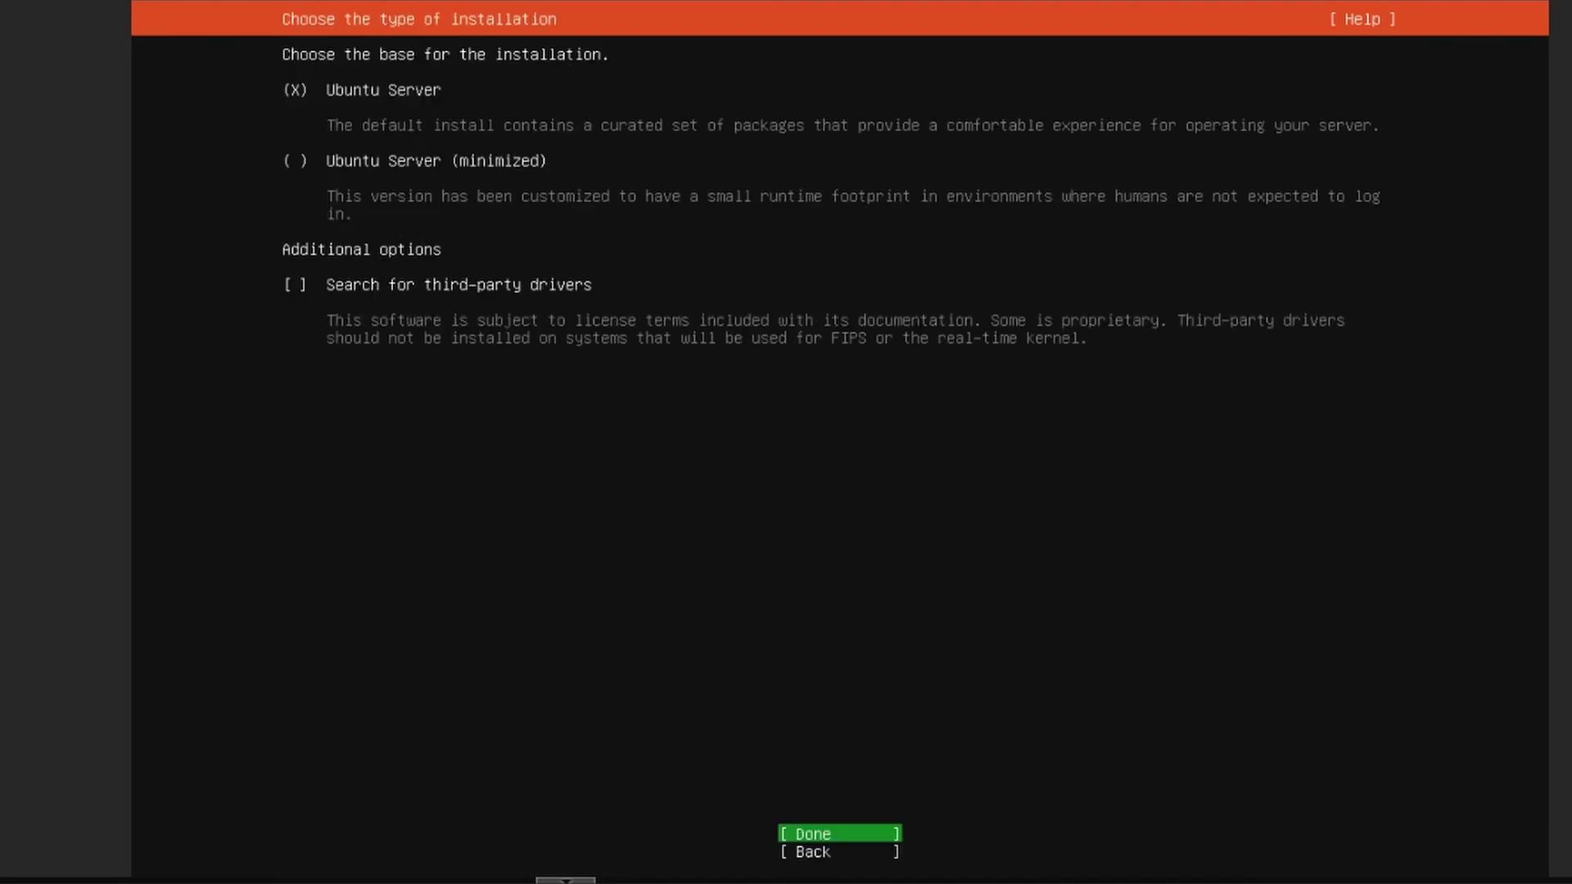
{"action": "key", "text": "Return"}
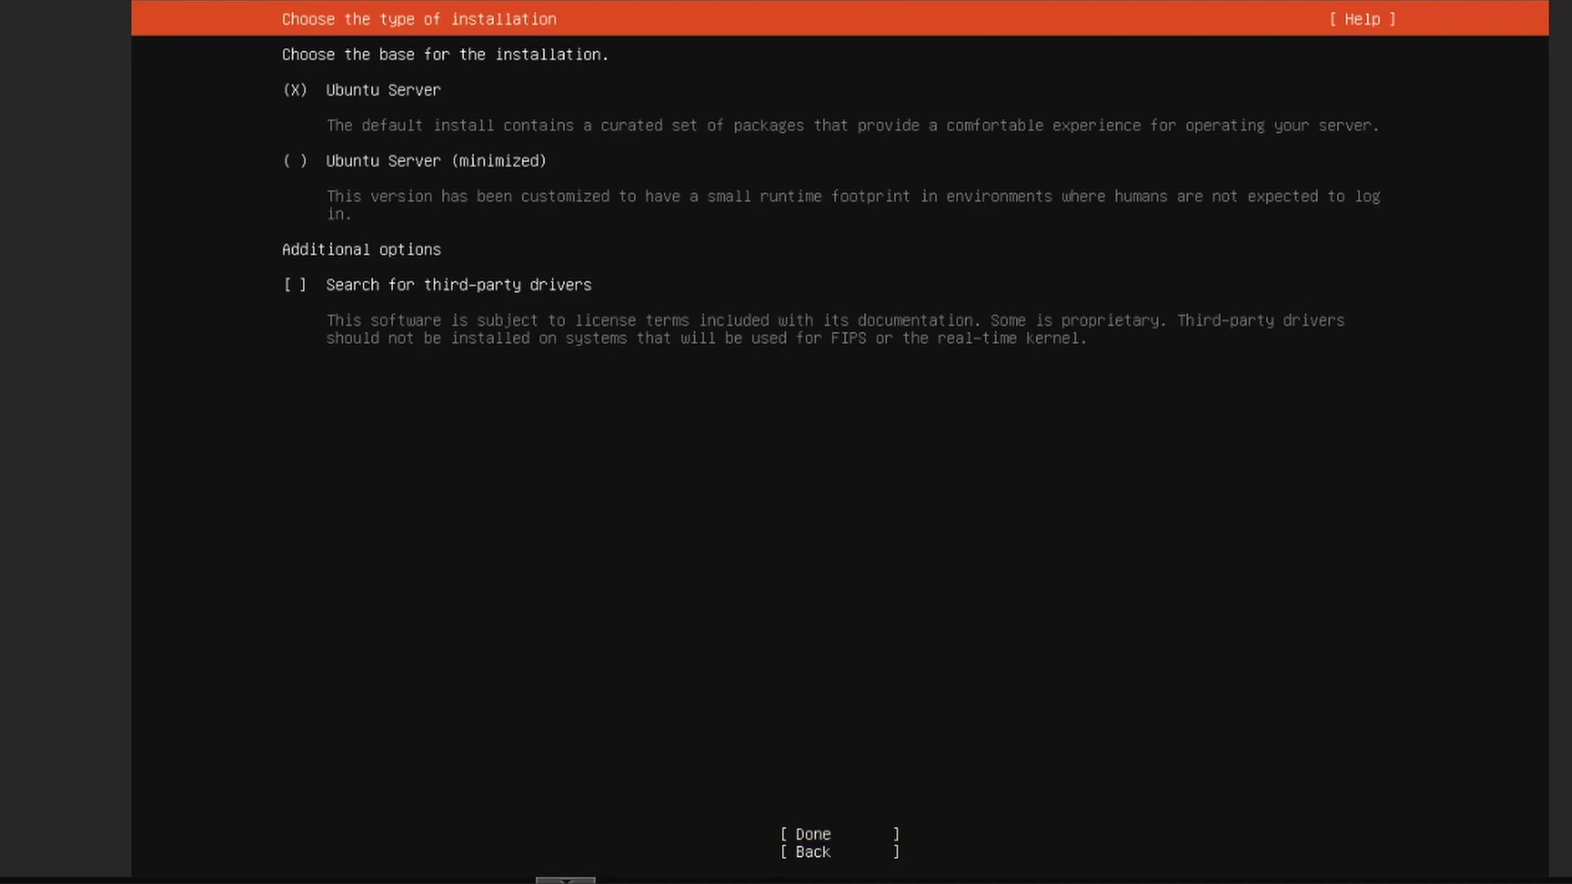
{"action": "key", "text": "space"}
{"action": "key", "text": "Tab"}
{"action": "key", "text": "Return"}
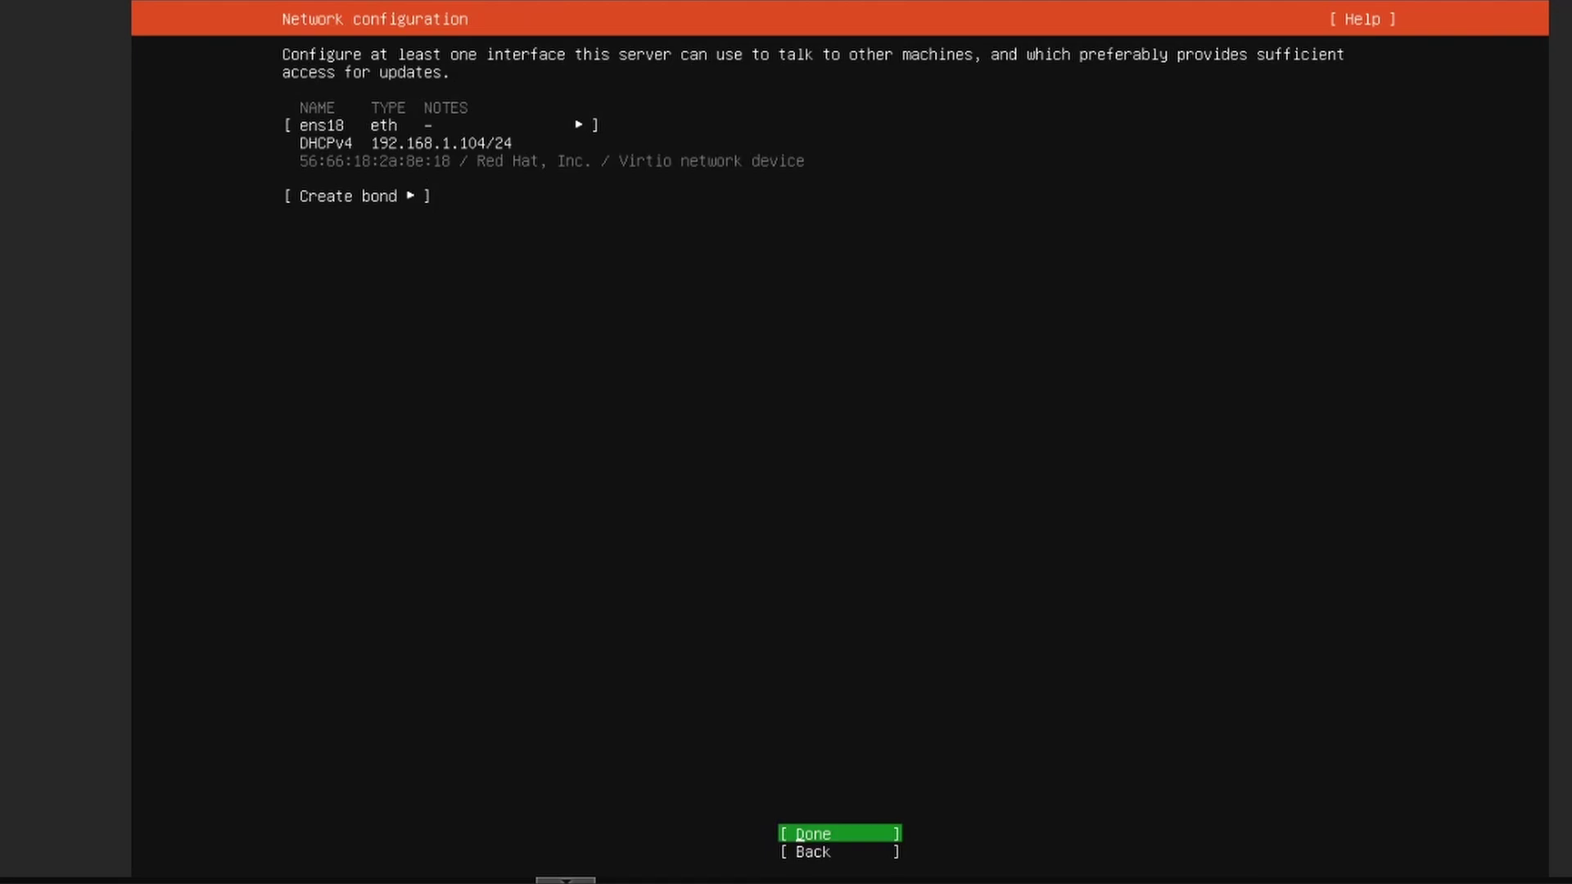
Accept default network, empty proxy, default mirror, and guided whole-disk storage layout
{"action": "key", "text": "Return"}
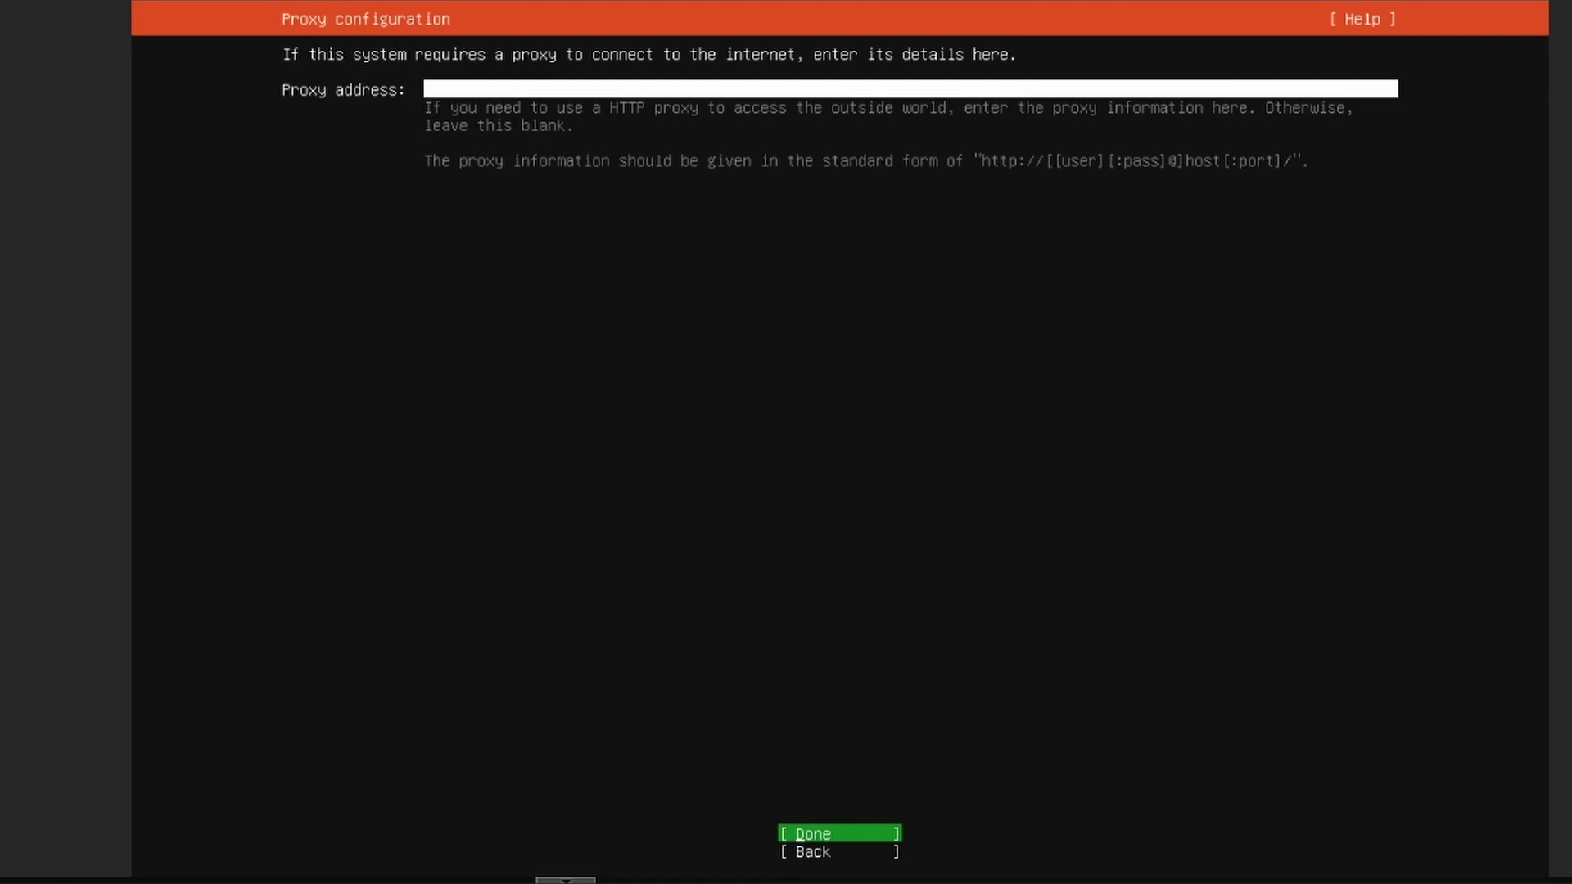
{"action": "key", "text": "Return"}
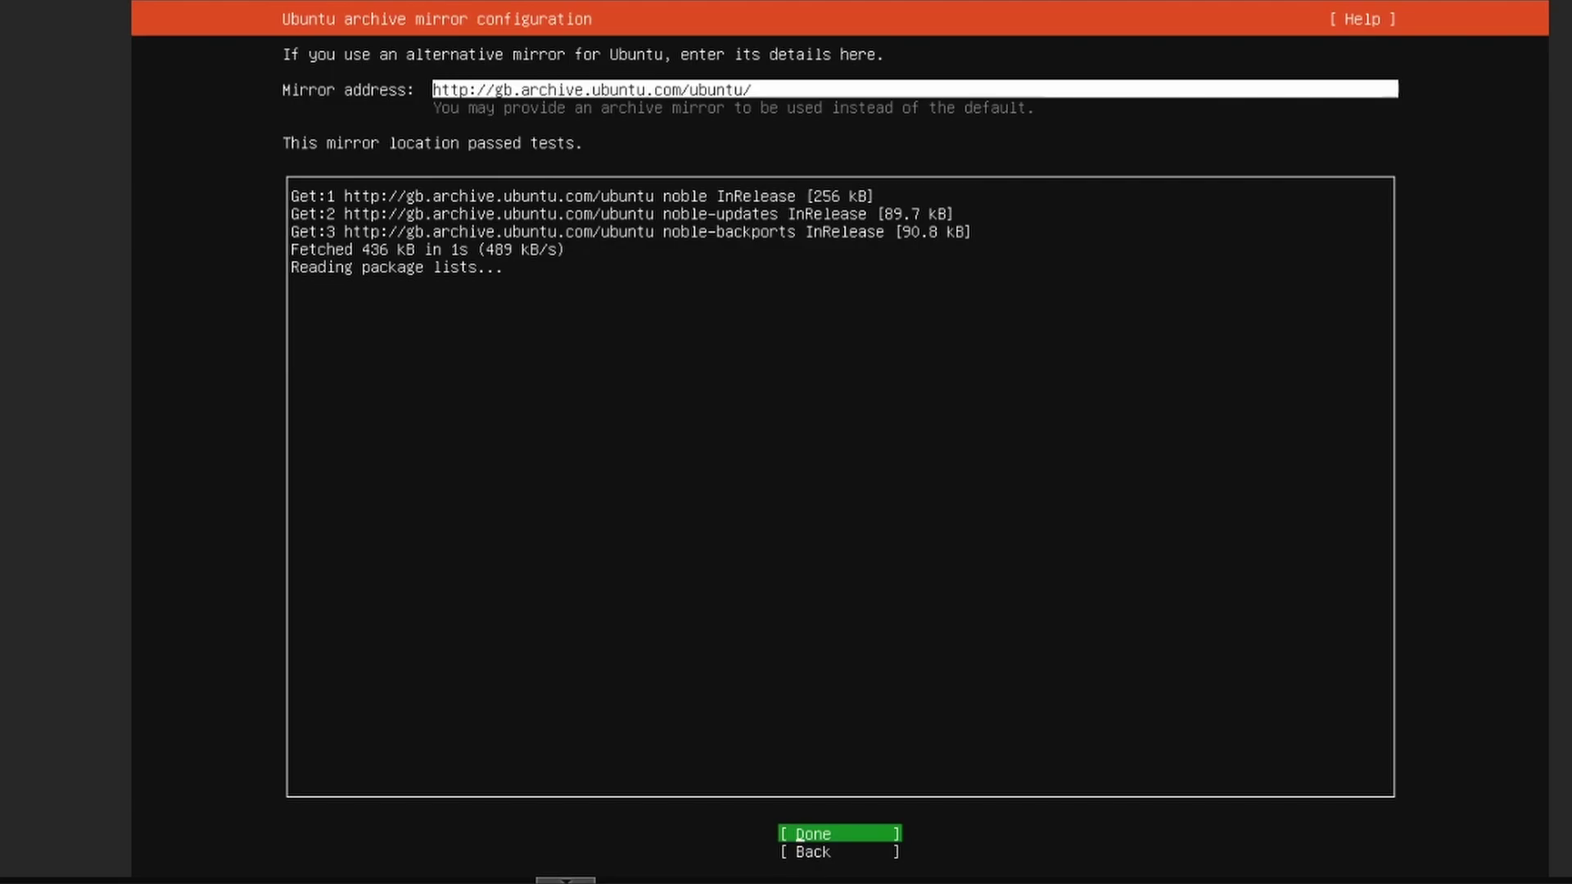
{"action": "key", "text": "Return"}
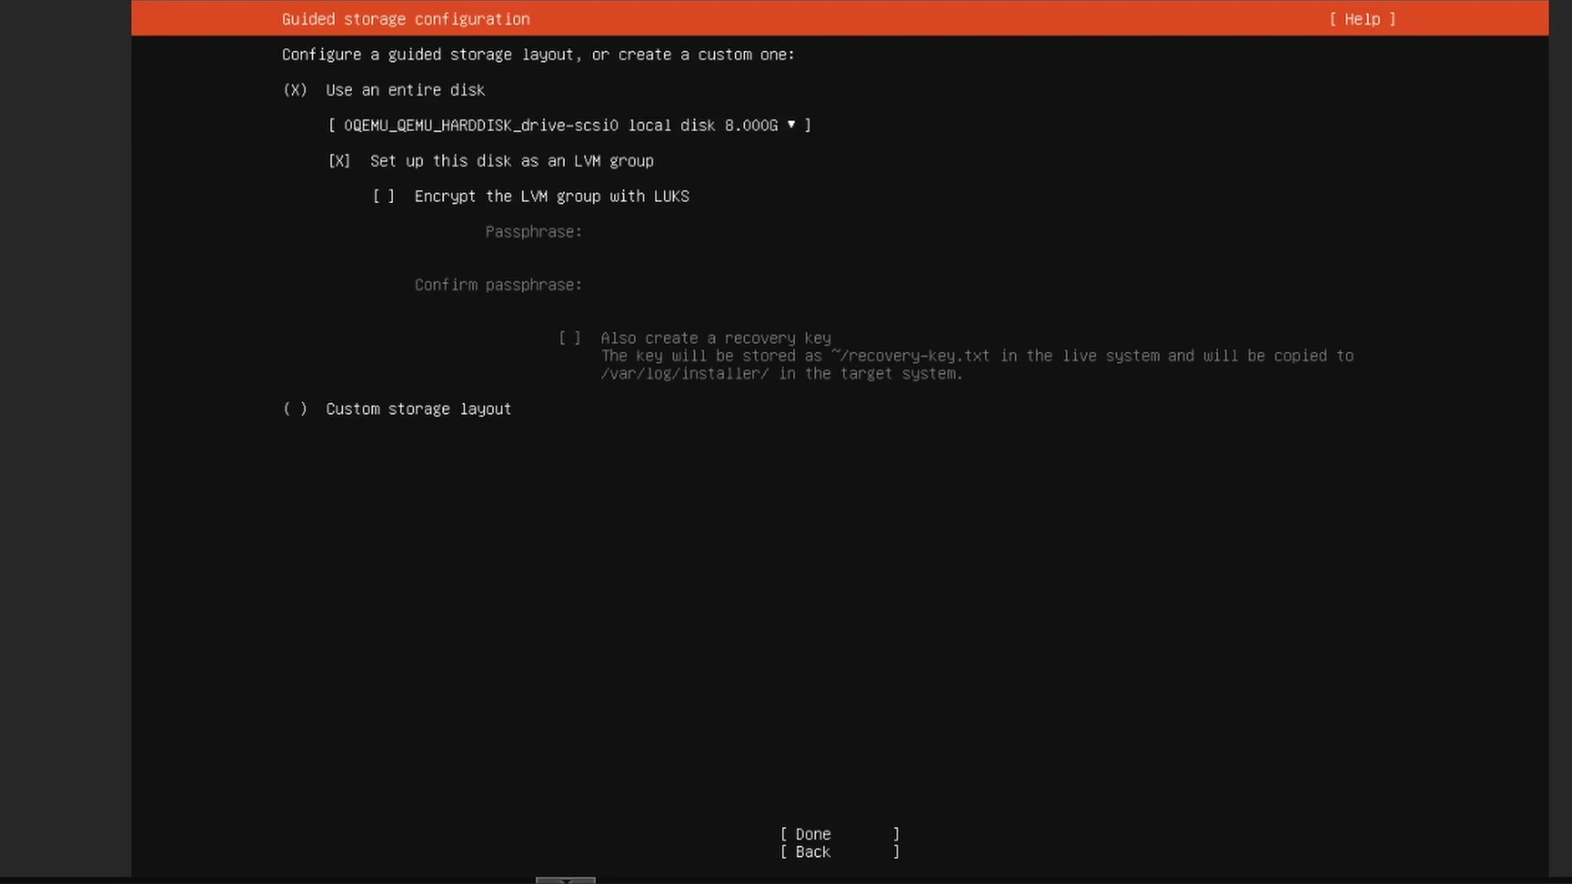
{"action": "key", "text": "Tab"}
{"action": "key", "text": "Return"}
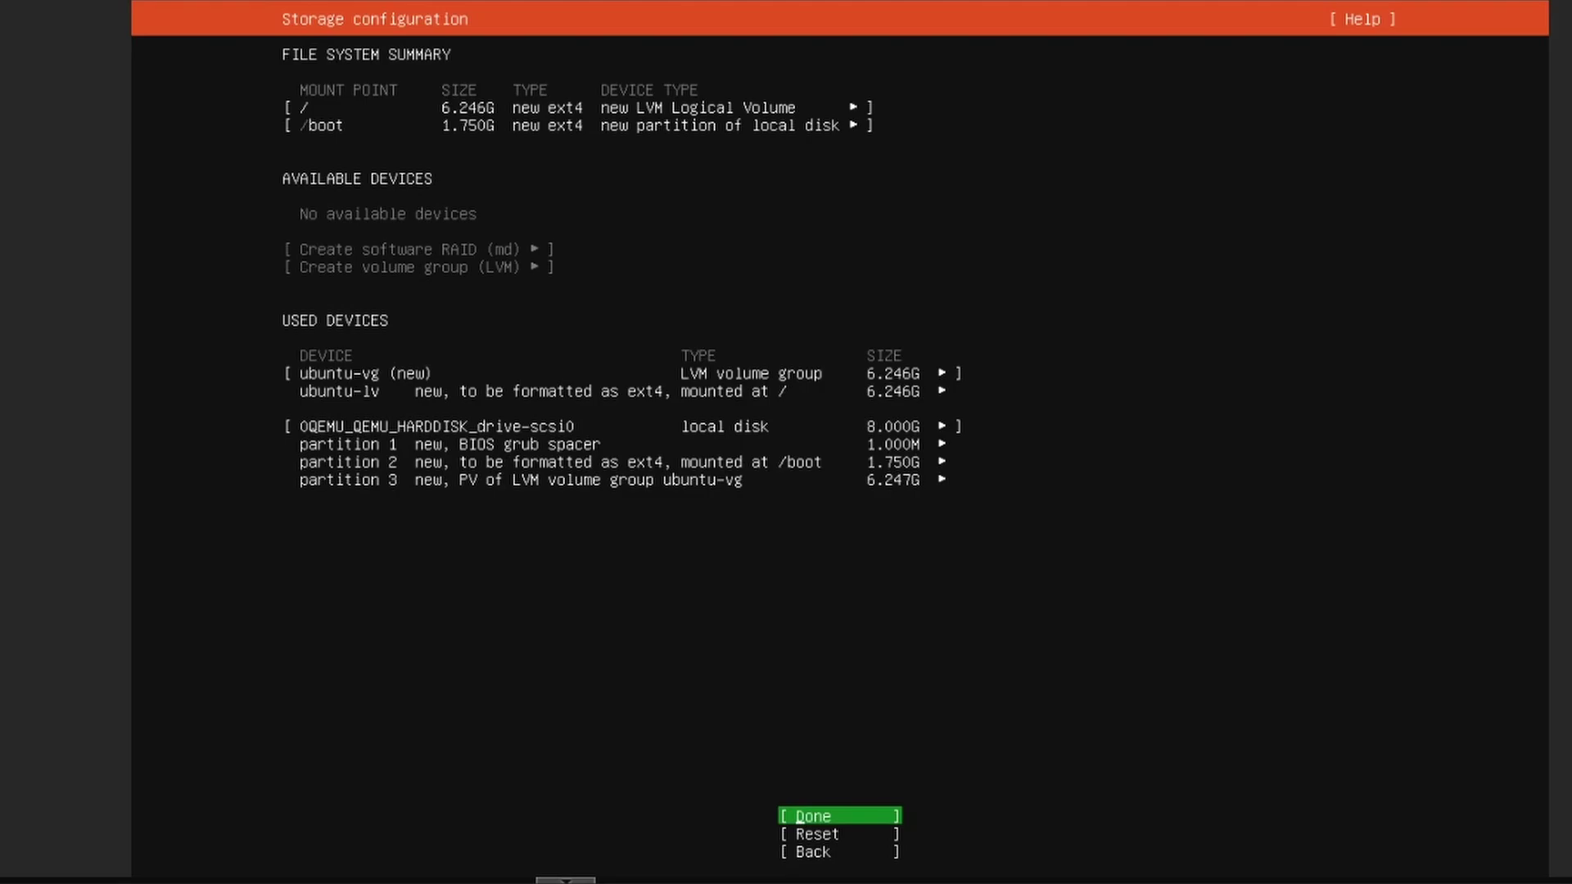
{"action": "key", "text": "Return"}
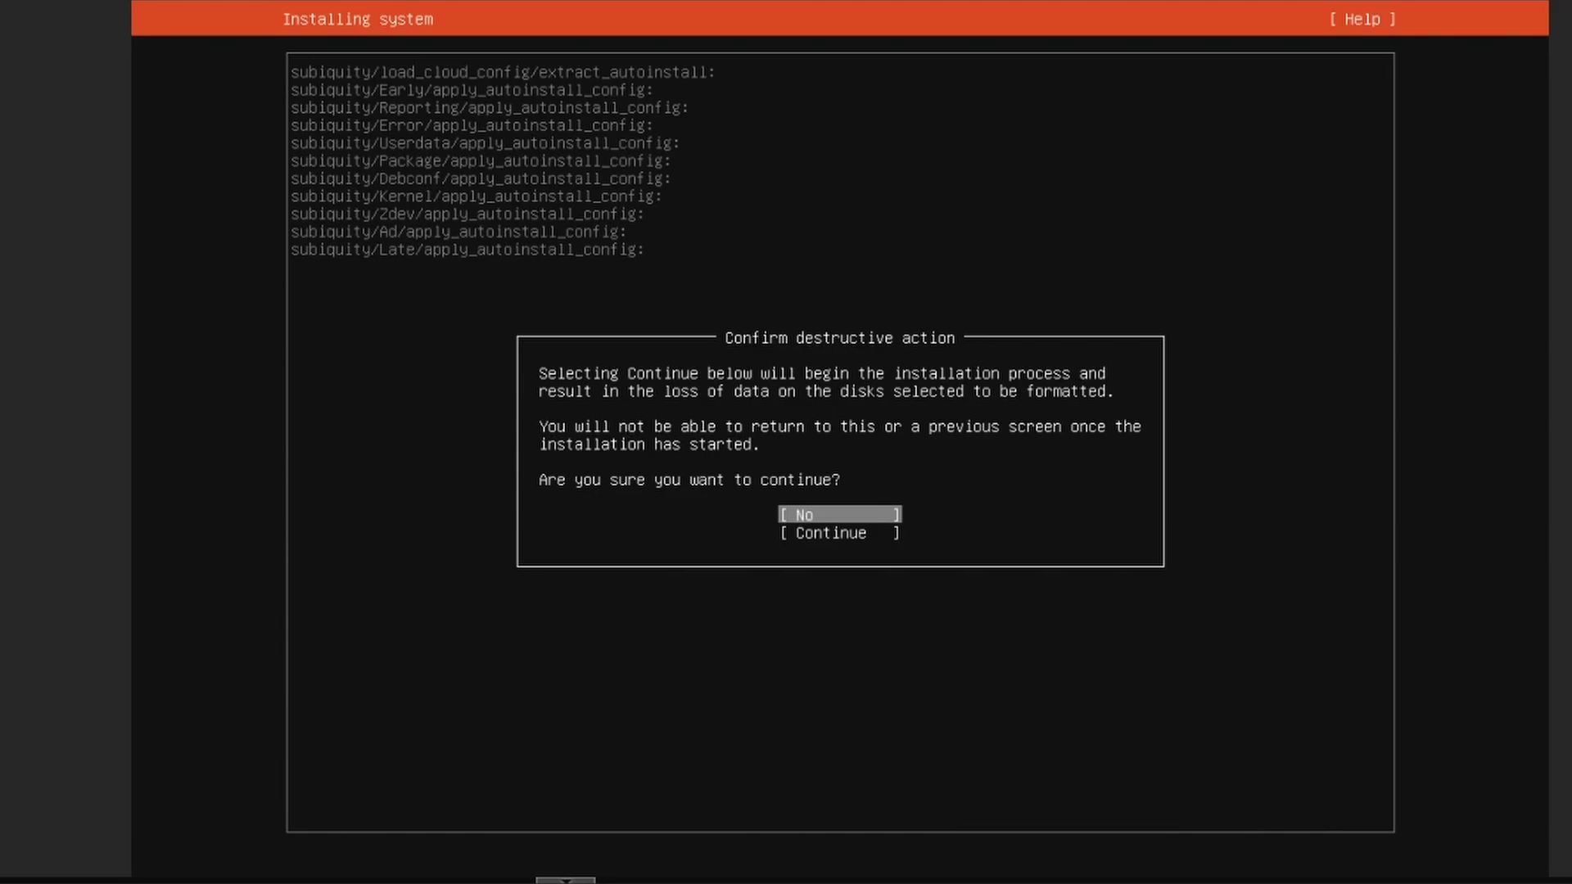
Continue past the destructive-action warning and enter the user's full name in the profile form
{"action": "key", "text": "Up"}
{"action": "key", "text": "Down"}
{"action": "key", "text": "Down"}
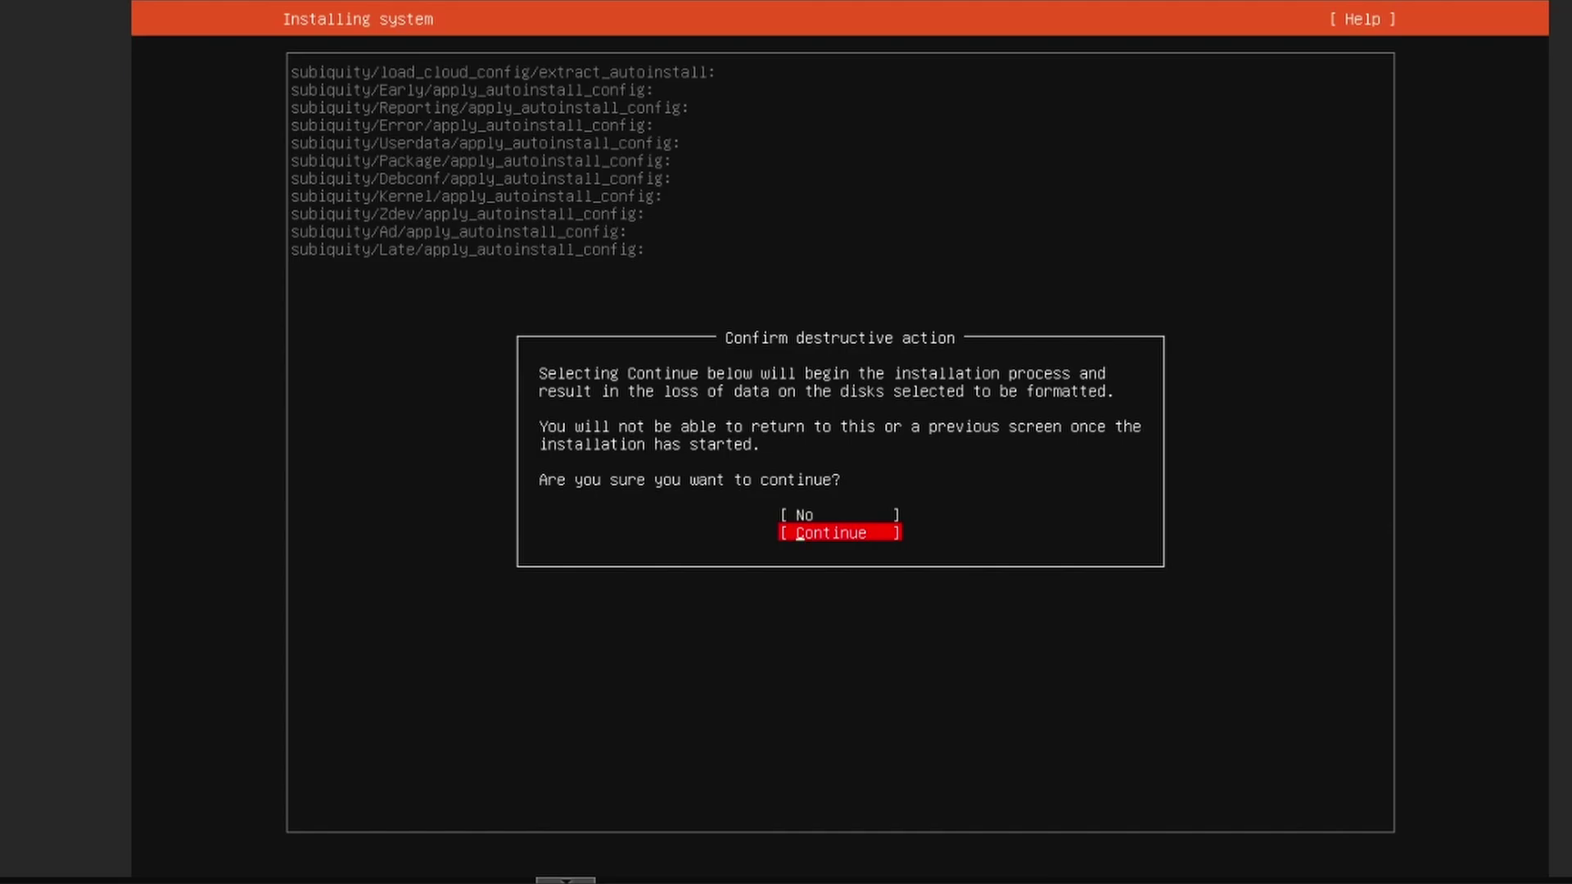
{"action": "key", "text": "Return"}
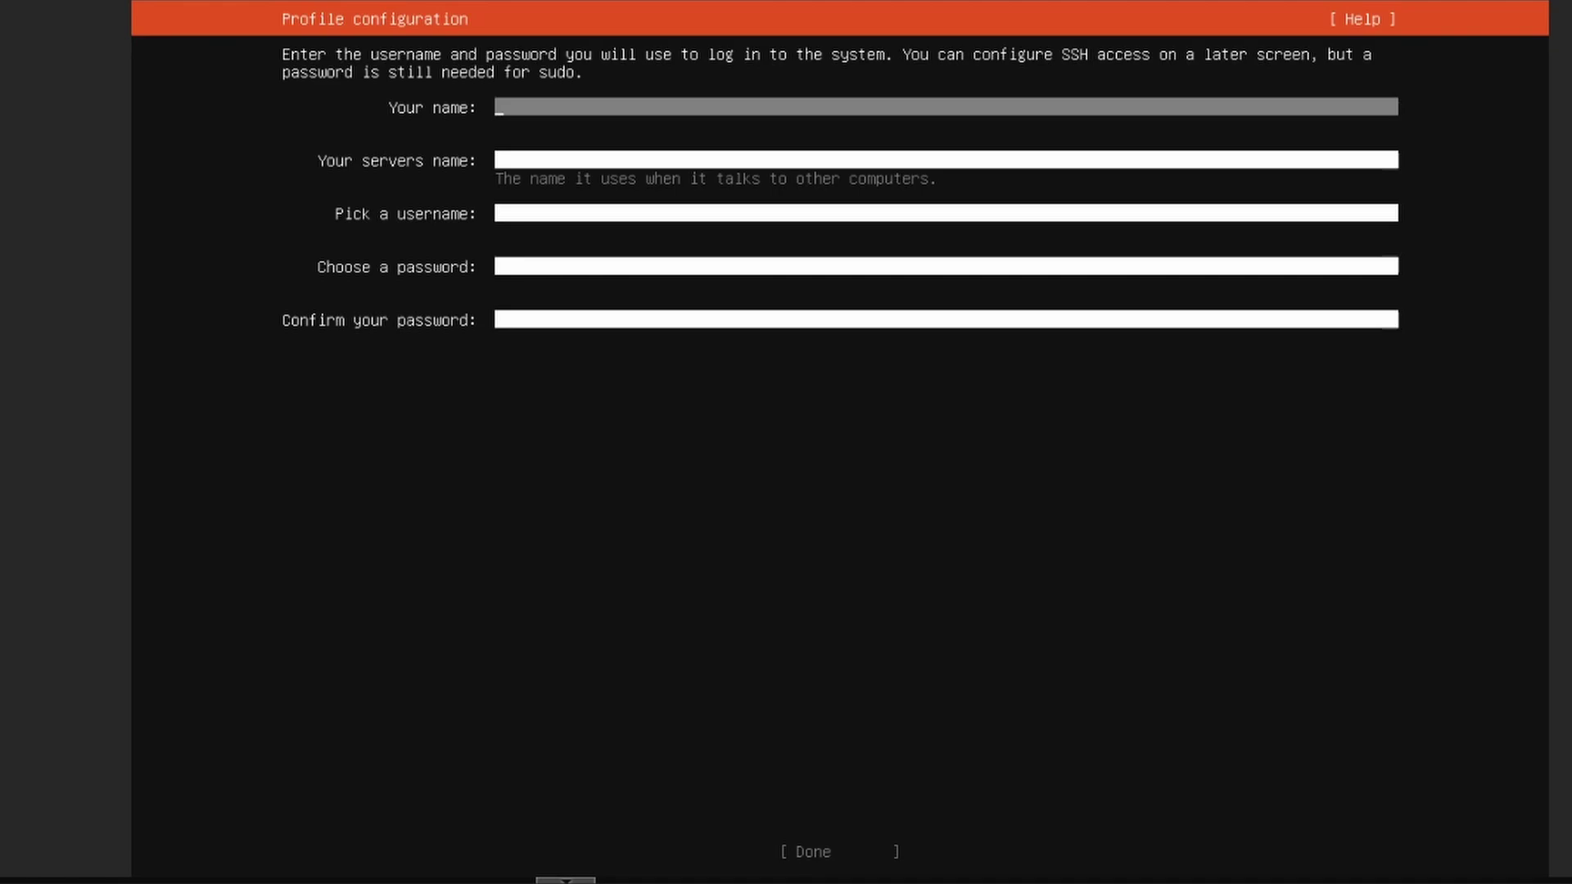
{"action": "type", "text": "Tom"}
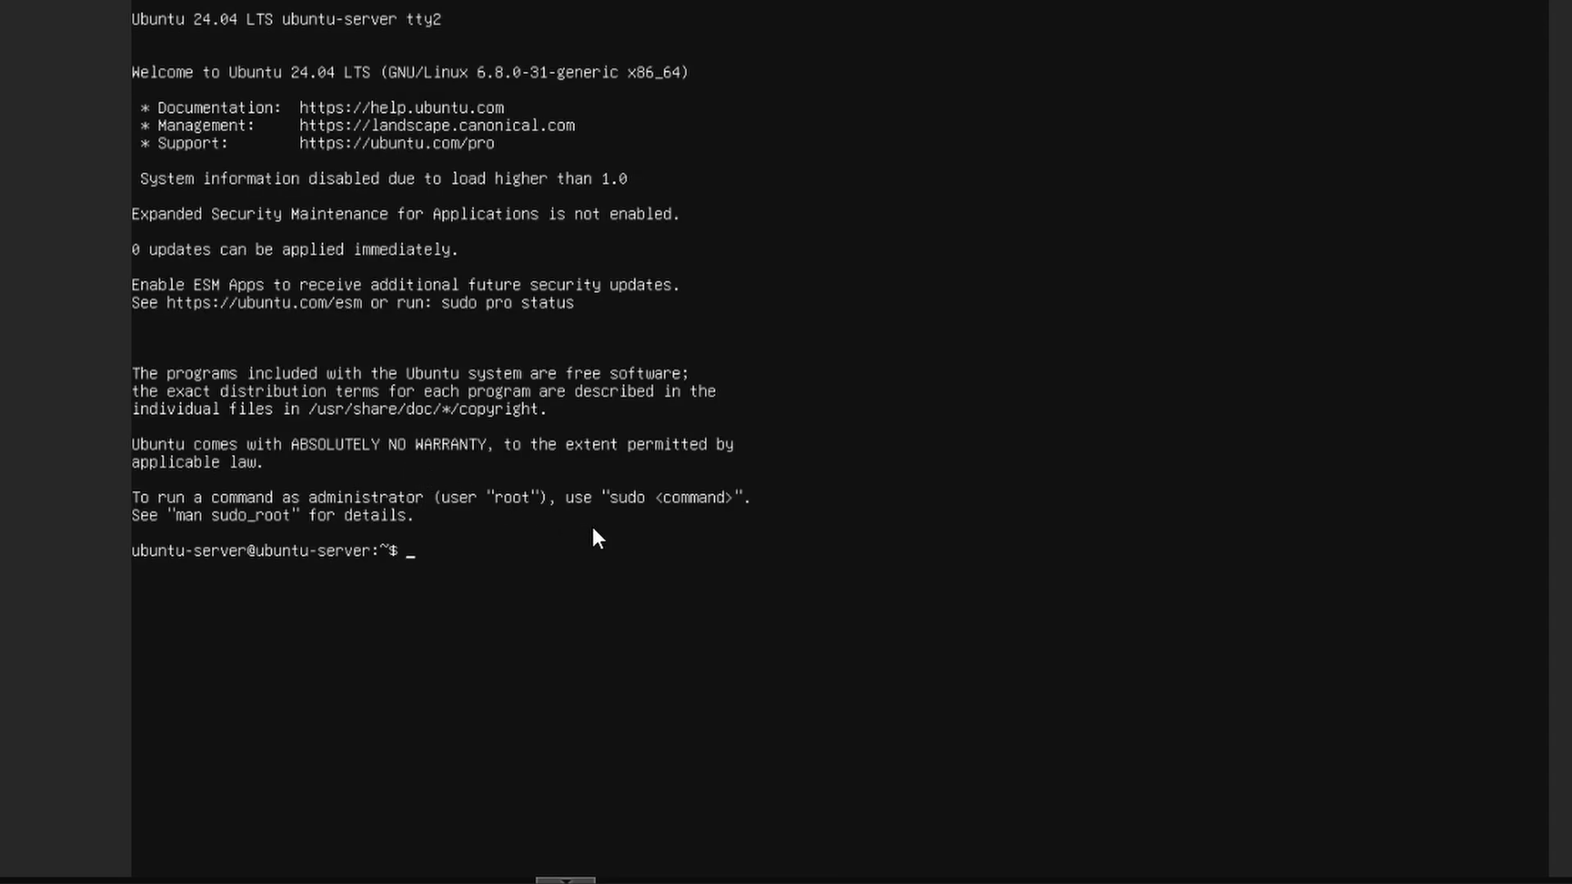
Run dmesg and sudo dmesg on tty2 to find apt-get killed for out of memory
{"action": "key", "text": "Return"}
{"action": "key", "text": "Return"}
{"action": "key", "text": "Return"}
{"action": "key", "text": "Return"}
{"action": "key", "text": "Return"}
{"action": "key", "text": "Return"}
{"action": "key", "text": "Return"}
{"action": "key", "text": "Return"}
{"action": "key", "text": "Return"}
{"action": "key", "text": "Return"}
{"action": "key", "text": "Return"}
{"action": "key", "text": "Return"}
{"action": "key", "text": "Return"}
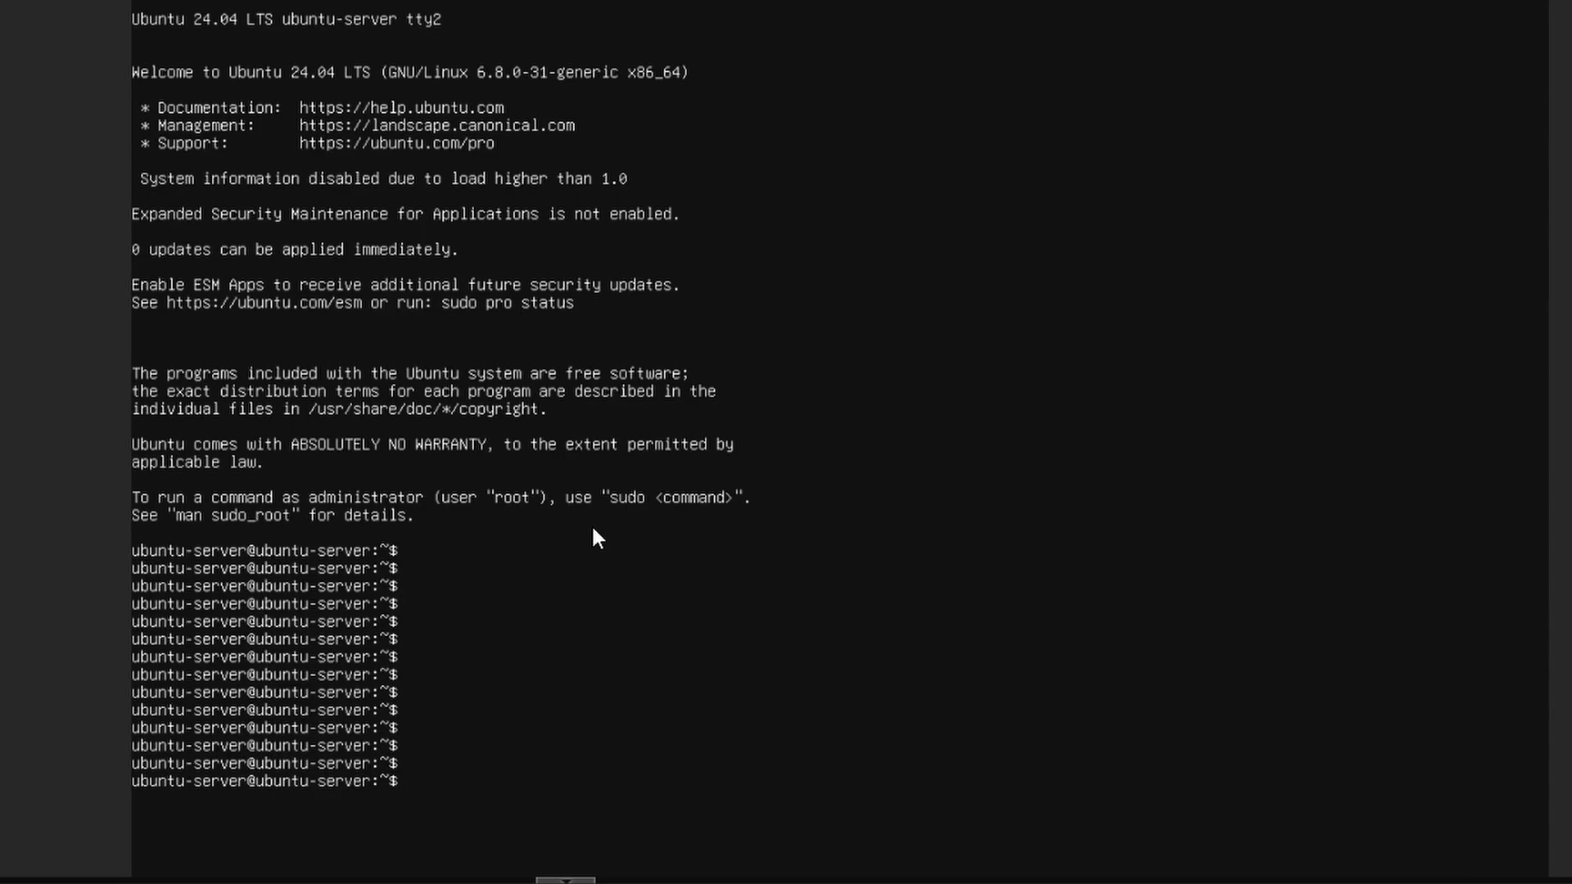
{"action": "type", "text": "dmesg"}
{"action": "key", "text": "Return"}
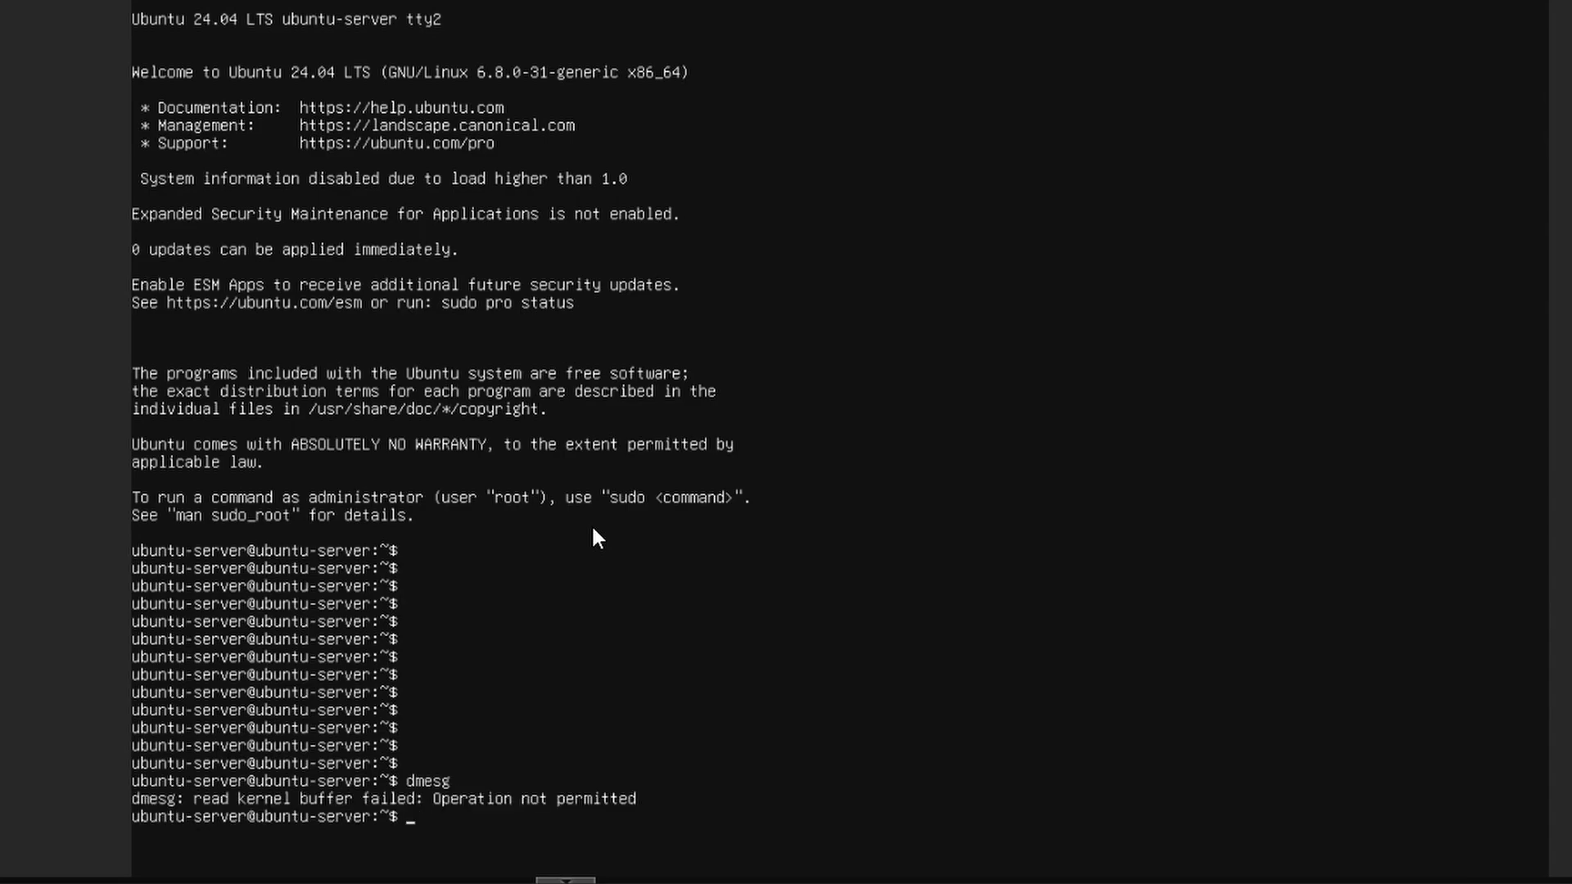
{"action": "type", "text": "sudo dmesg"}
{"action": "key", "text": "Return"}
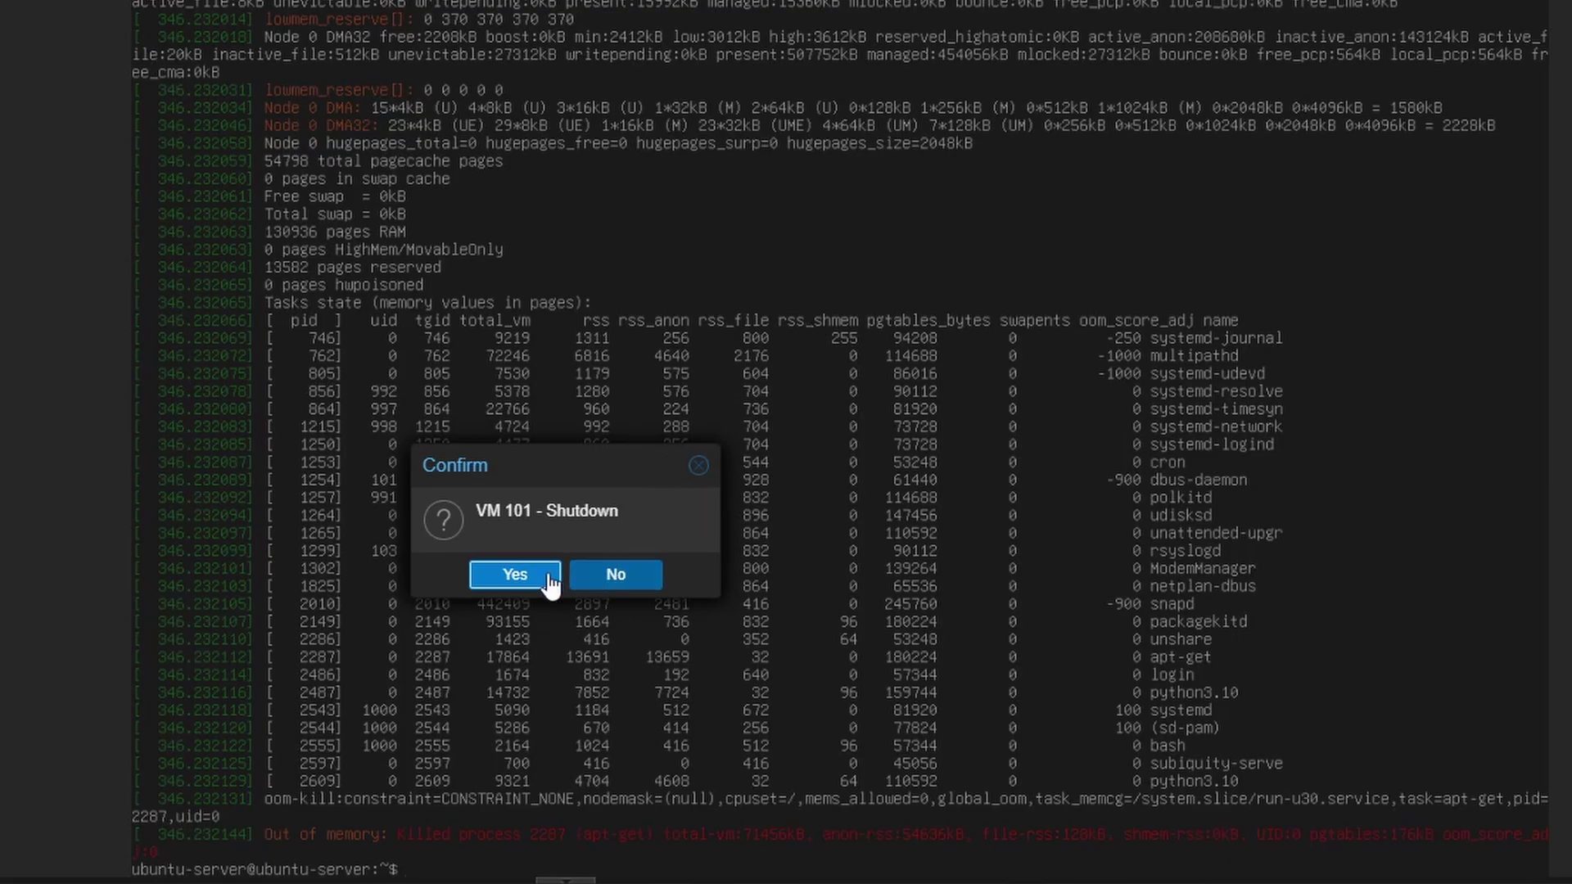
Shut down VM 101, then force Stop it and confirm
{"action": "left_click", "coordinate": [544, 574]}
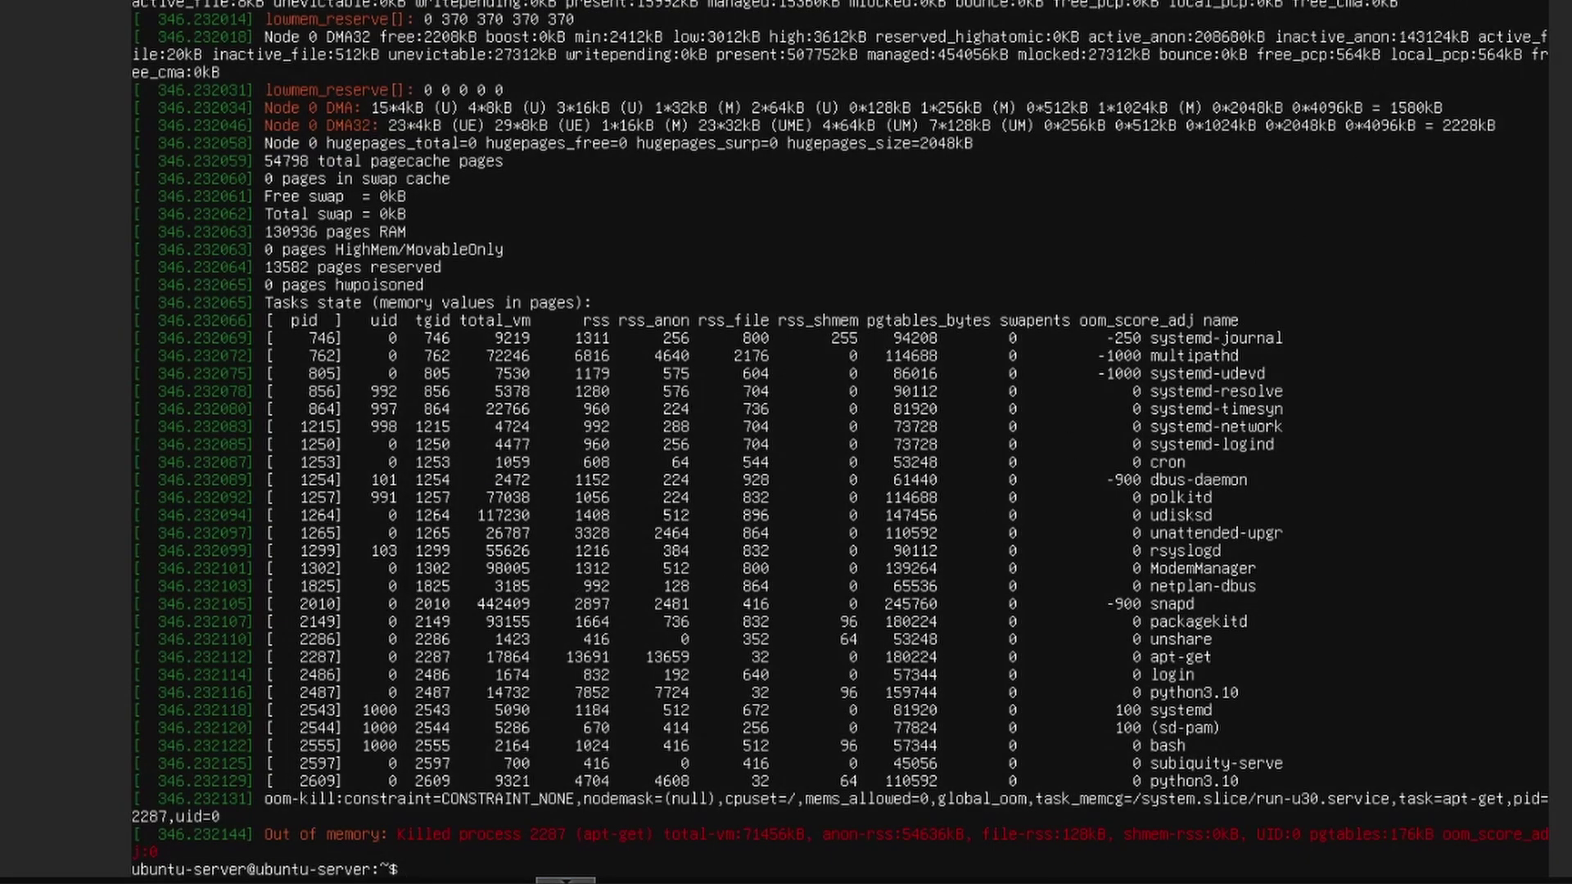
{"action": "left_click", "coordinate": [1405, 0]}
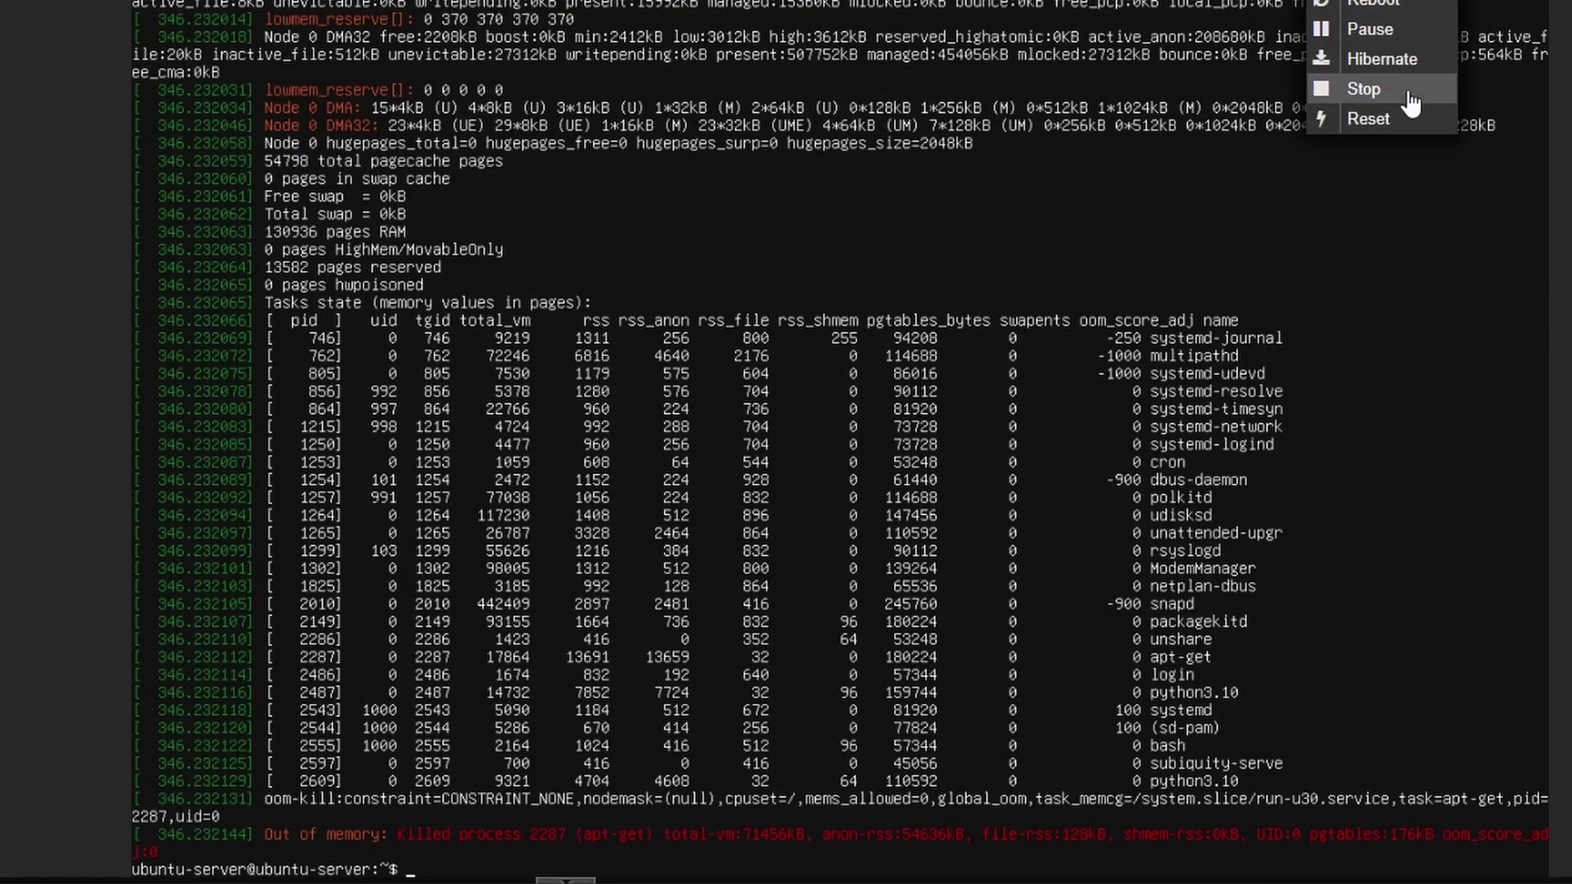
{"action": "left_click", "coordinate": [1410, 102]}
{"action": "left_click", "coordinate": [551, 571]}
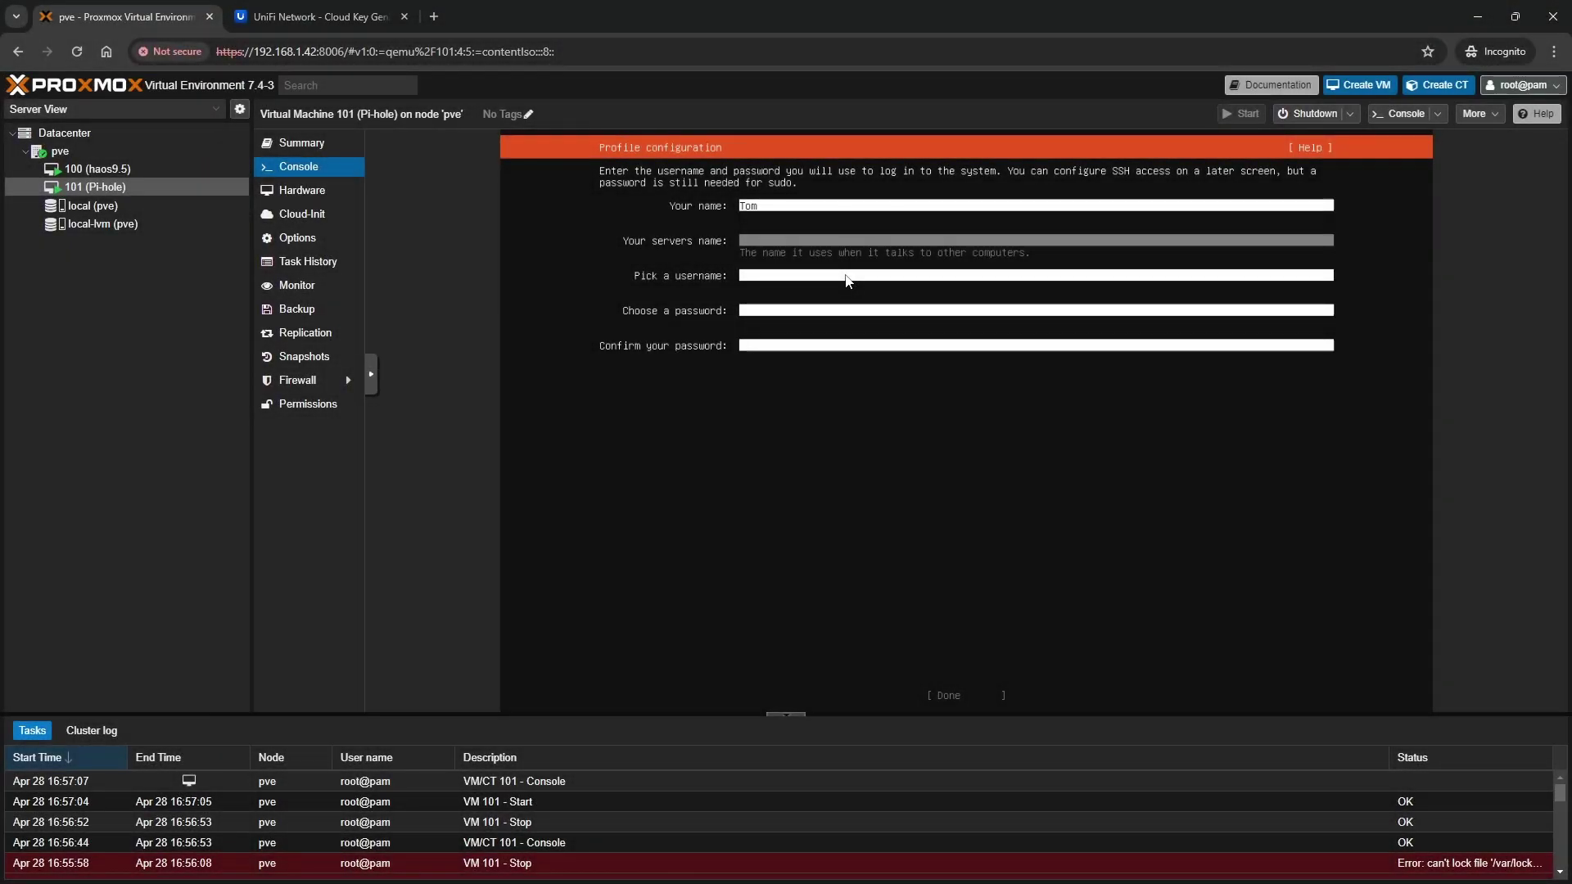
Fill the installer profile with server name pi-hole, the username and the account password
{"action": "type", "text": "pi-hole"}
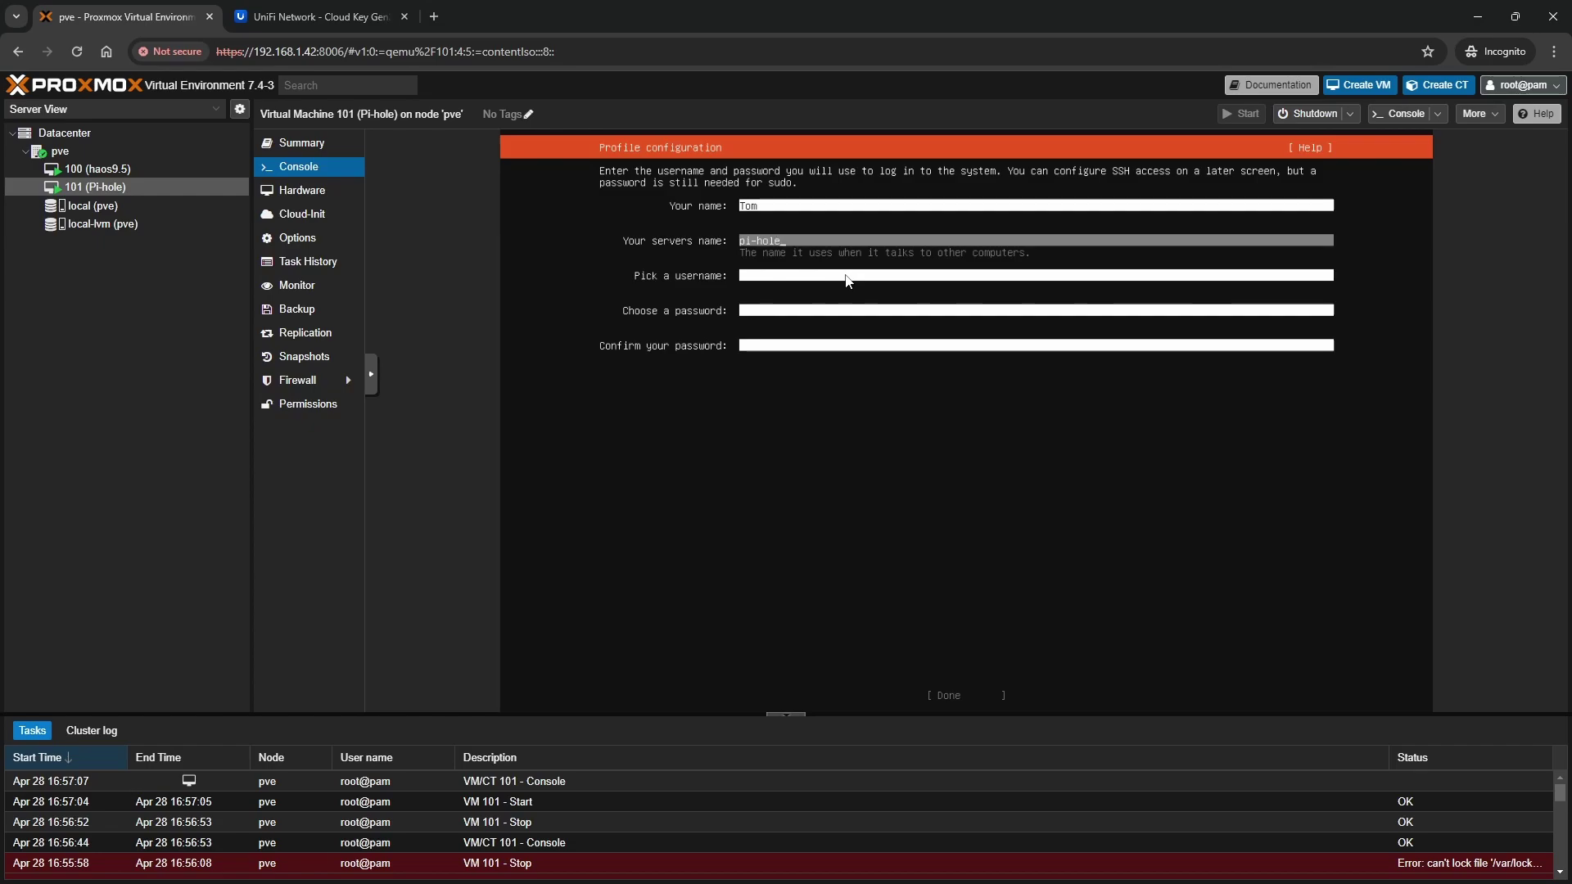
{"action": "key", "text": "Tab"}
{"action": "type", "text": "tom"}
{"action": "key", "text": "Tab"}
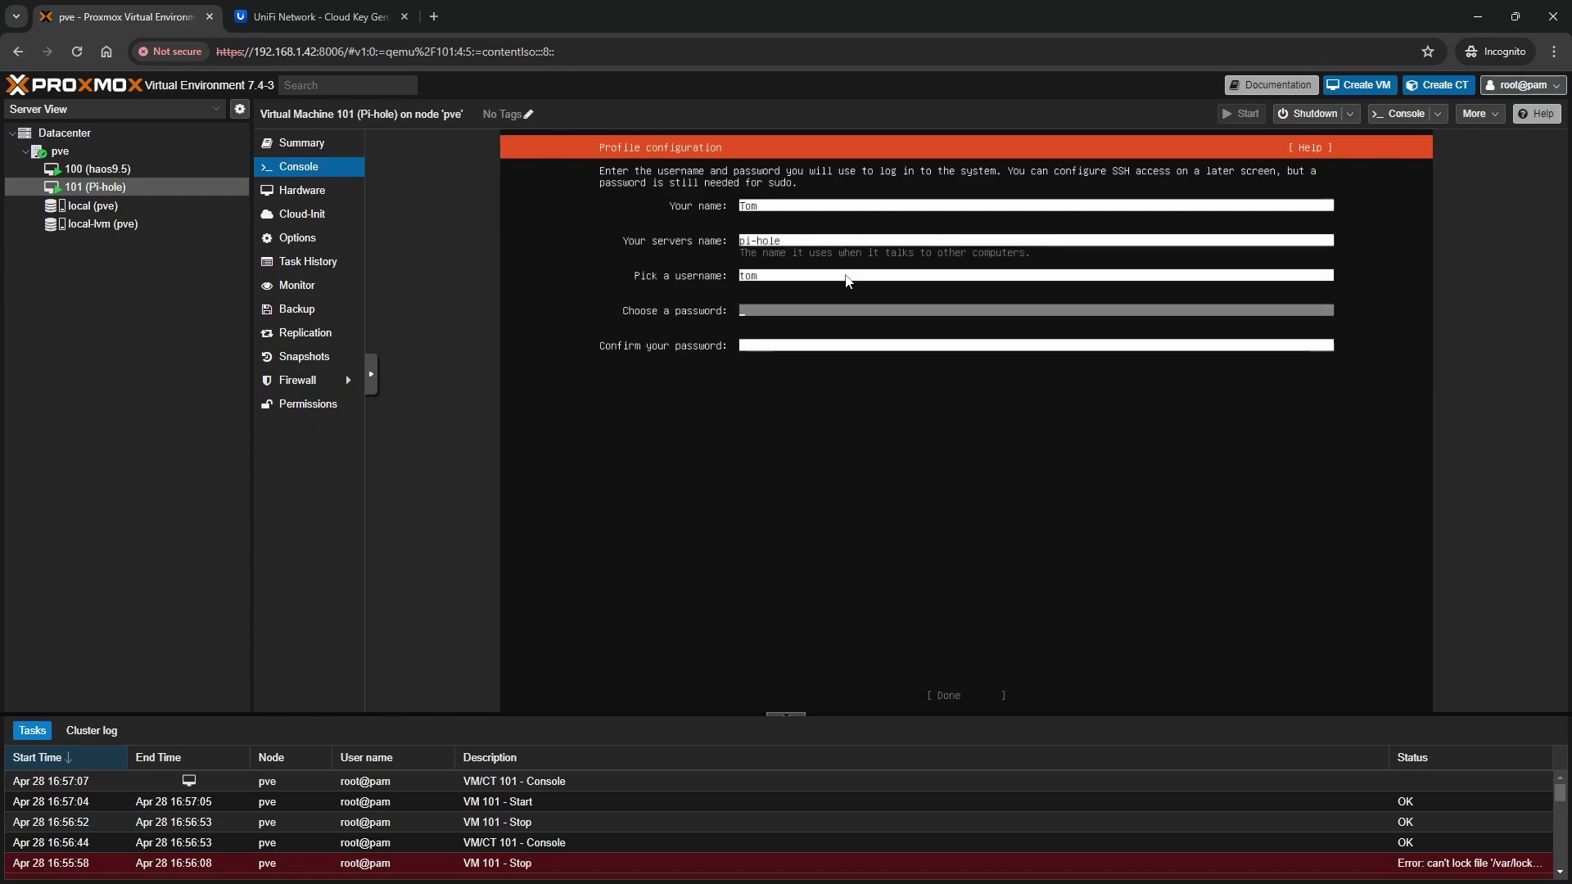
{"action": "type", "text": "********"}
{"action": "key", "text": "Tab"}
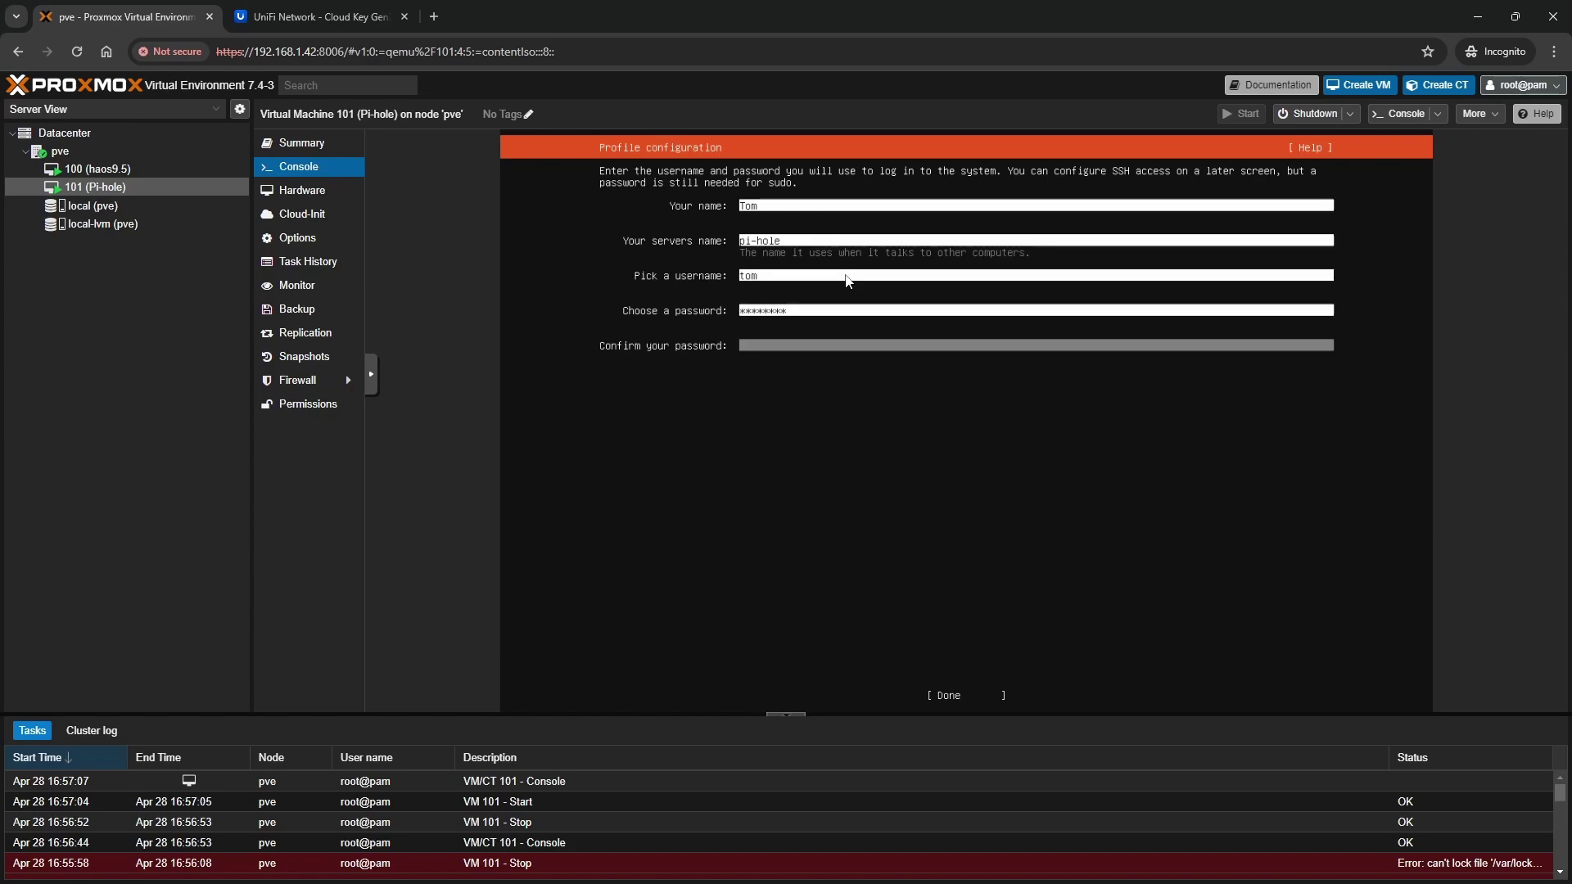
{"action": "type", "text": "********"}
Submit the profile, skip Ubuntu Pro, and enable Install OpenSSH server
{"action": "left_click", "coordinate": [950, 696]}
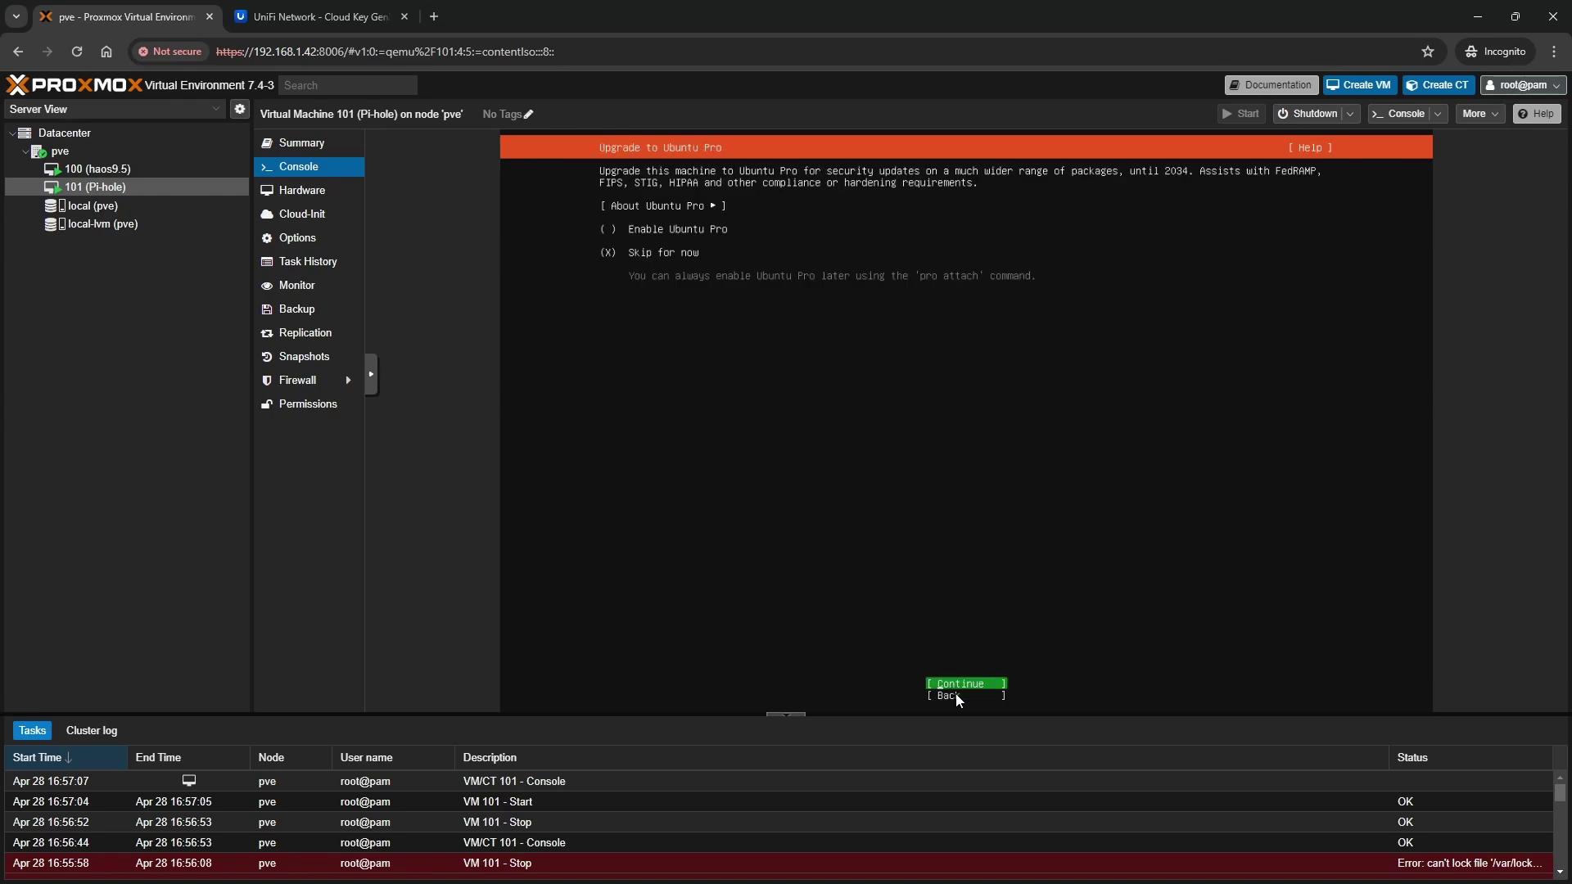
{"action": "left_click", "coordinate": [958, 695]}
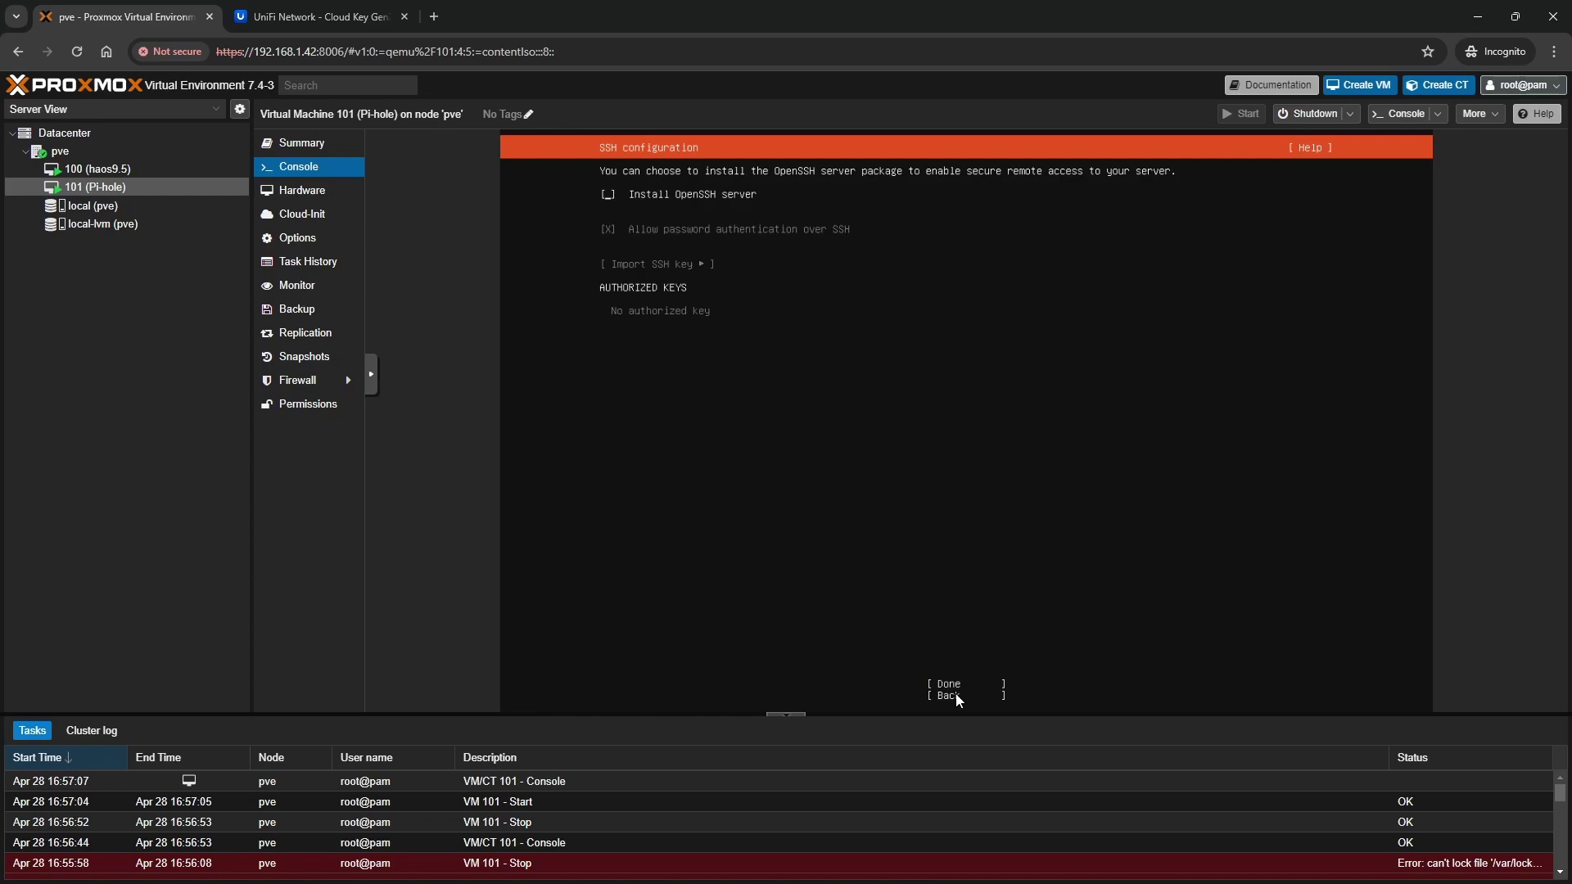
{"action": "key", "text": "space"}
{"action": "key", "text": "Tab"}
{"action": "key", "text": "Tab"}
{"action": "key", "text": "Return"}
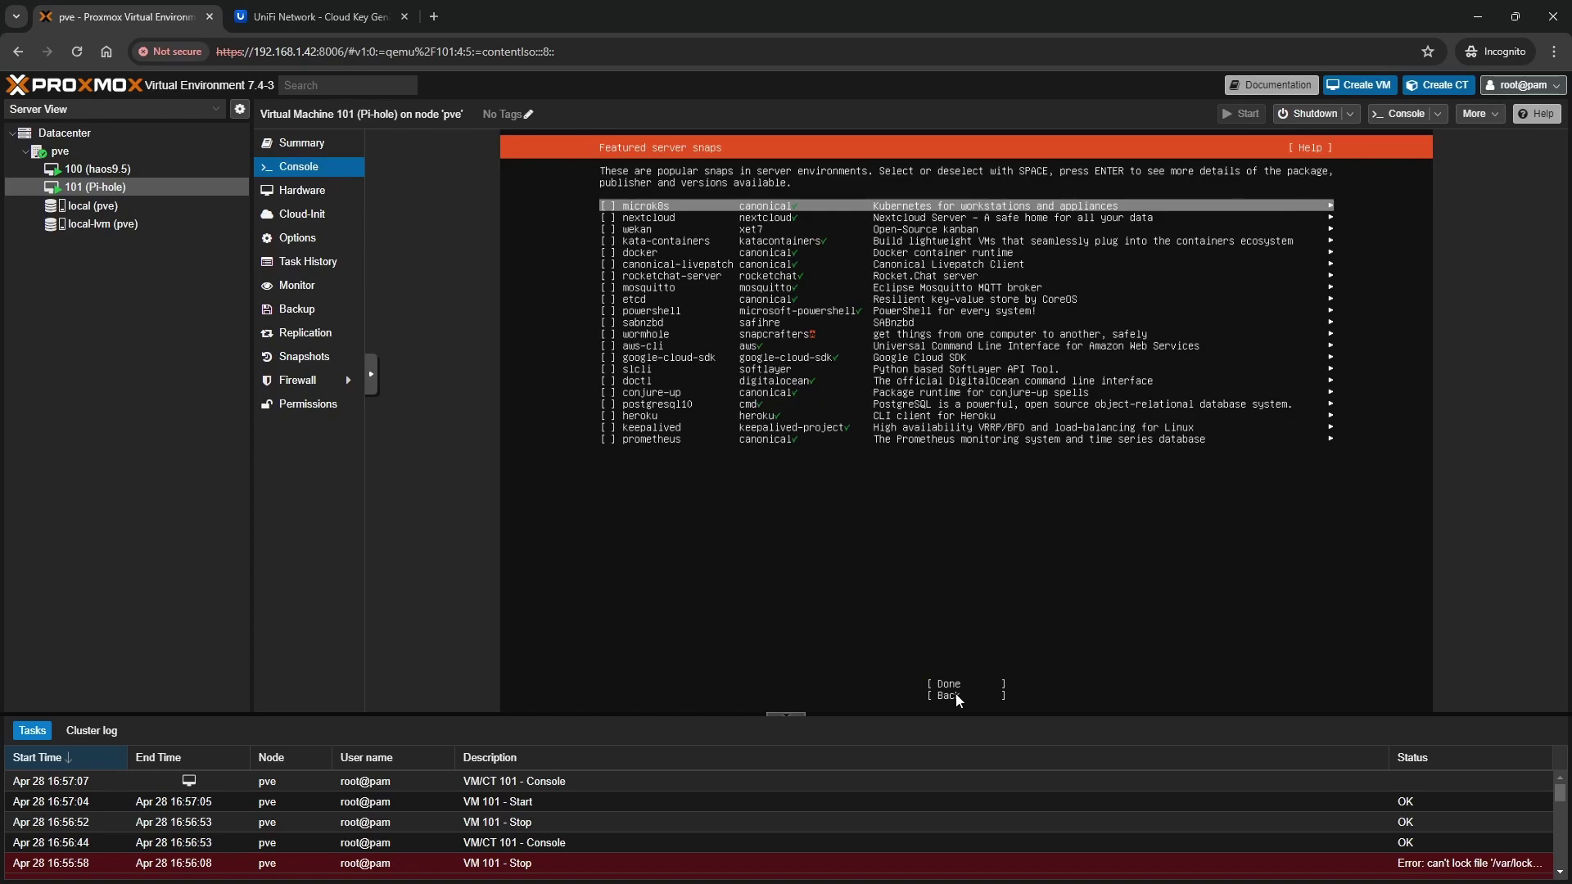
Continue without selecting any featured snaps so installation completes
{"action": "key", "text": "Down"}
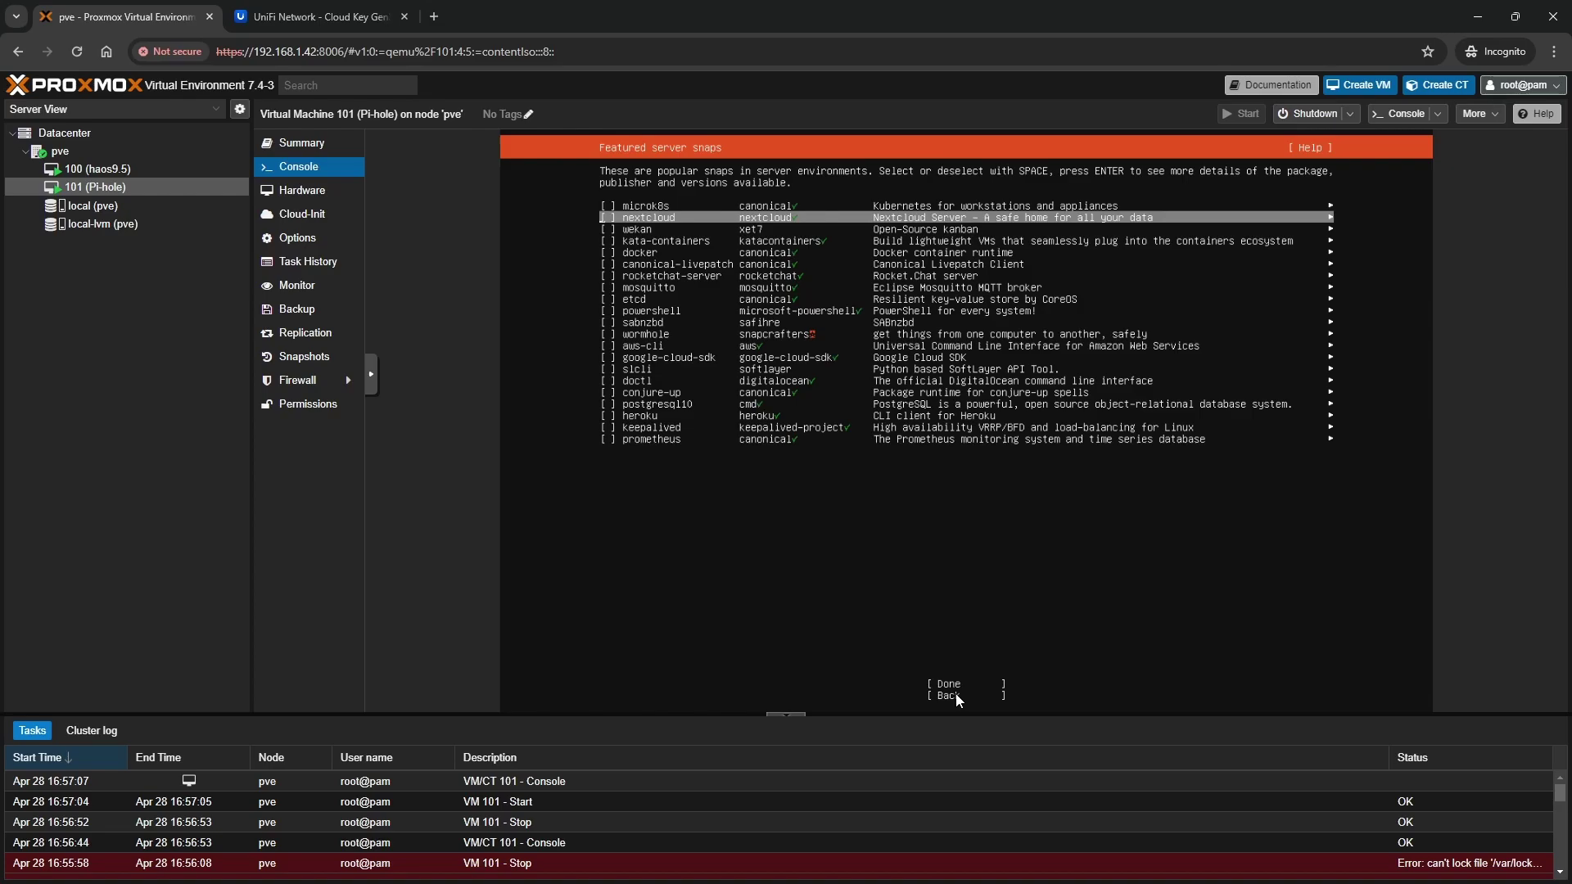
{"action": "key", "text": "Down"}
{"action": "key", "text": "Down"}
{"action": "key", "text": "Down"}
{"action": "key", "text": "Down"}
{"action": "key", "text": "Down"}
{"action": "key", "text": "Down"}
{"action": "key", "text": "Down"}
{"action": "key", "text": "Down"}
{"action": "key", "text": "Down"}
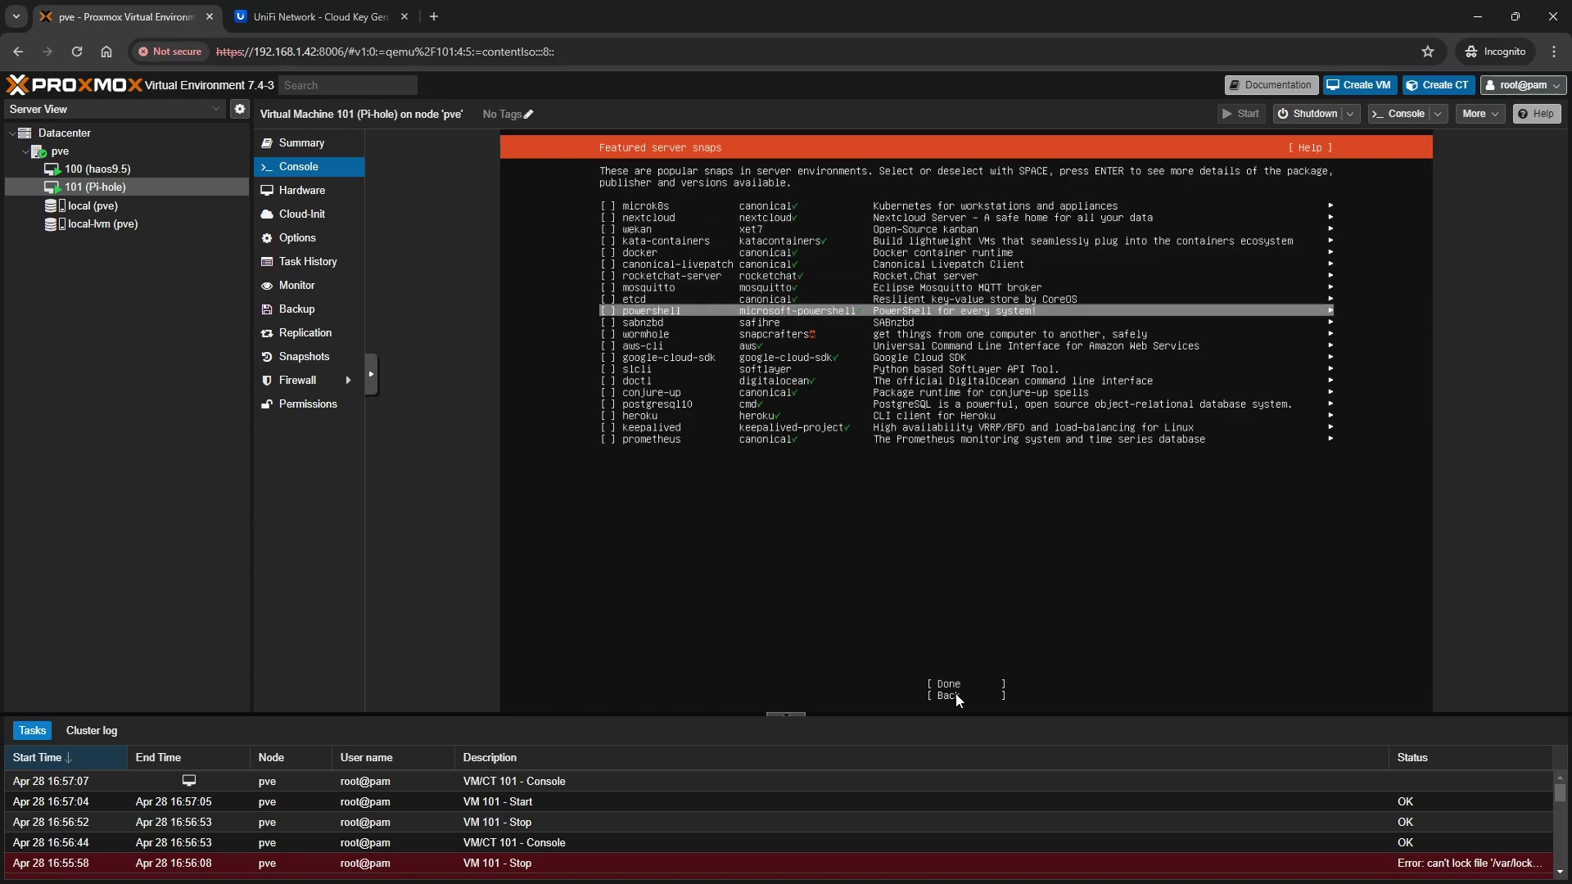
{"action": "key", "text": "Down"}
{"action": "key", "text": "Down"}
{"action": "key", "text": "Down"}
{"action": "key", "text": "Down"}
{"action": "key", "text": "Down"}
{"action": "key", "text": "Down"}
{"action": "key", "text": "Down"}
{"action": "key", "text": "Down"}
{"action": "key", "text": "Down"}
{"action": "key", "text": "Down"}
{"action": "key", "text": "Down"}
{"action": "key", "text": "Down"}
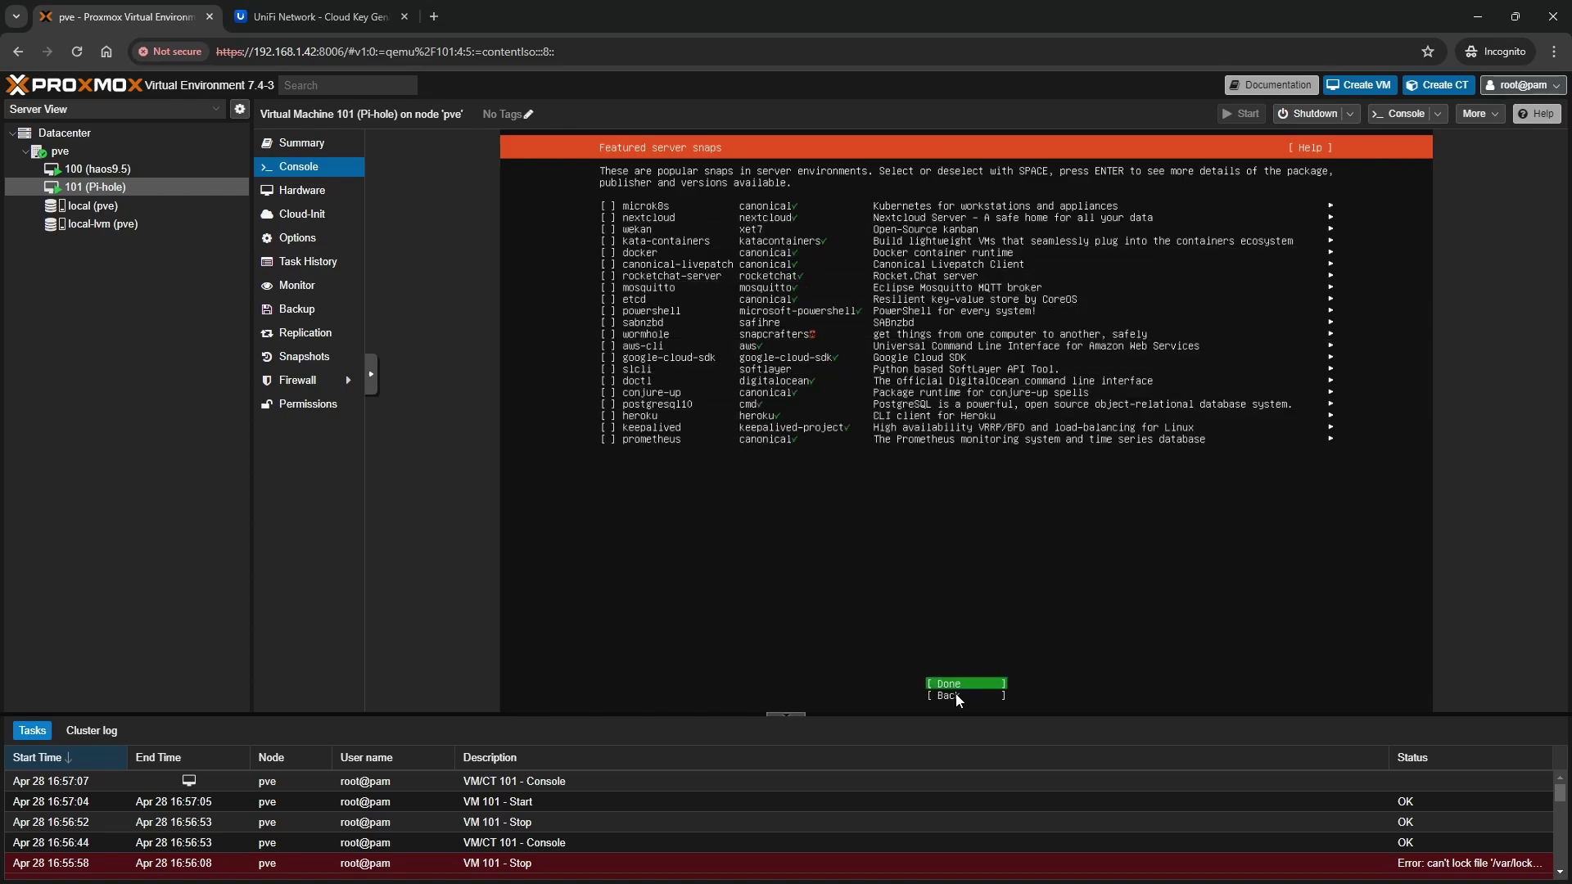
{"action": "key", "text": "Up"}
{"action": "key", "text": "Up"}
{"action": "key", "text": "Down"}
{"action": "key", "text": "Return"}
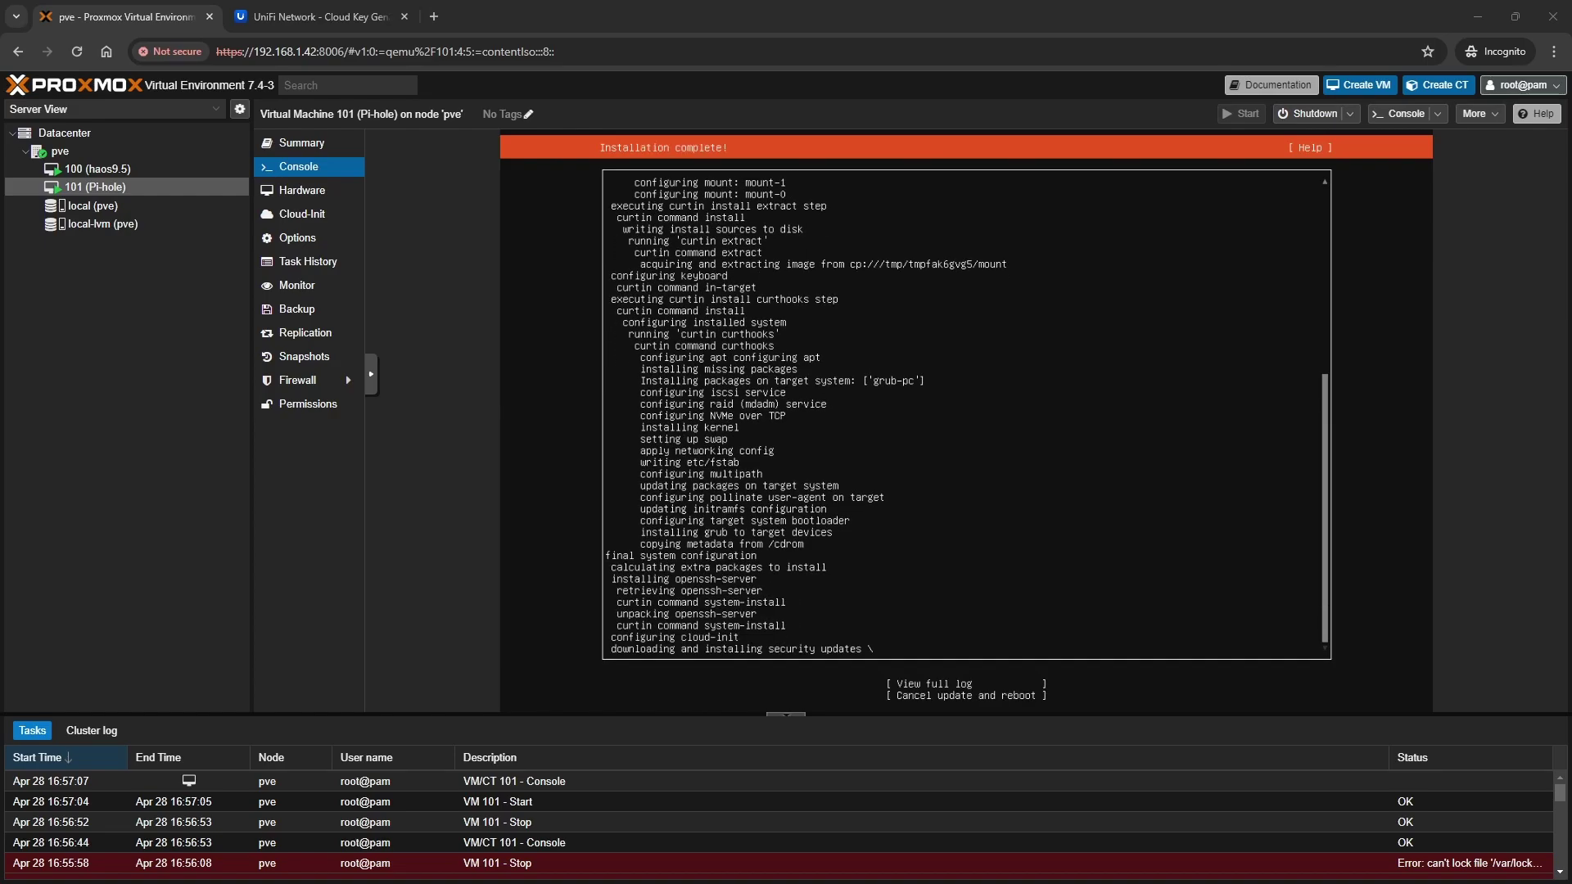
Reboot into the newly installed Ubuntu system and enter the user name at the login prompt
{"action": "key", "text": "Down"}
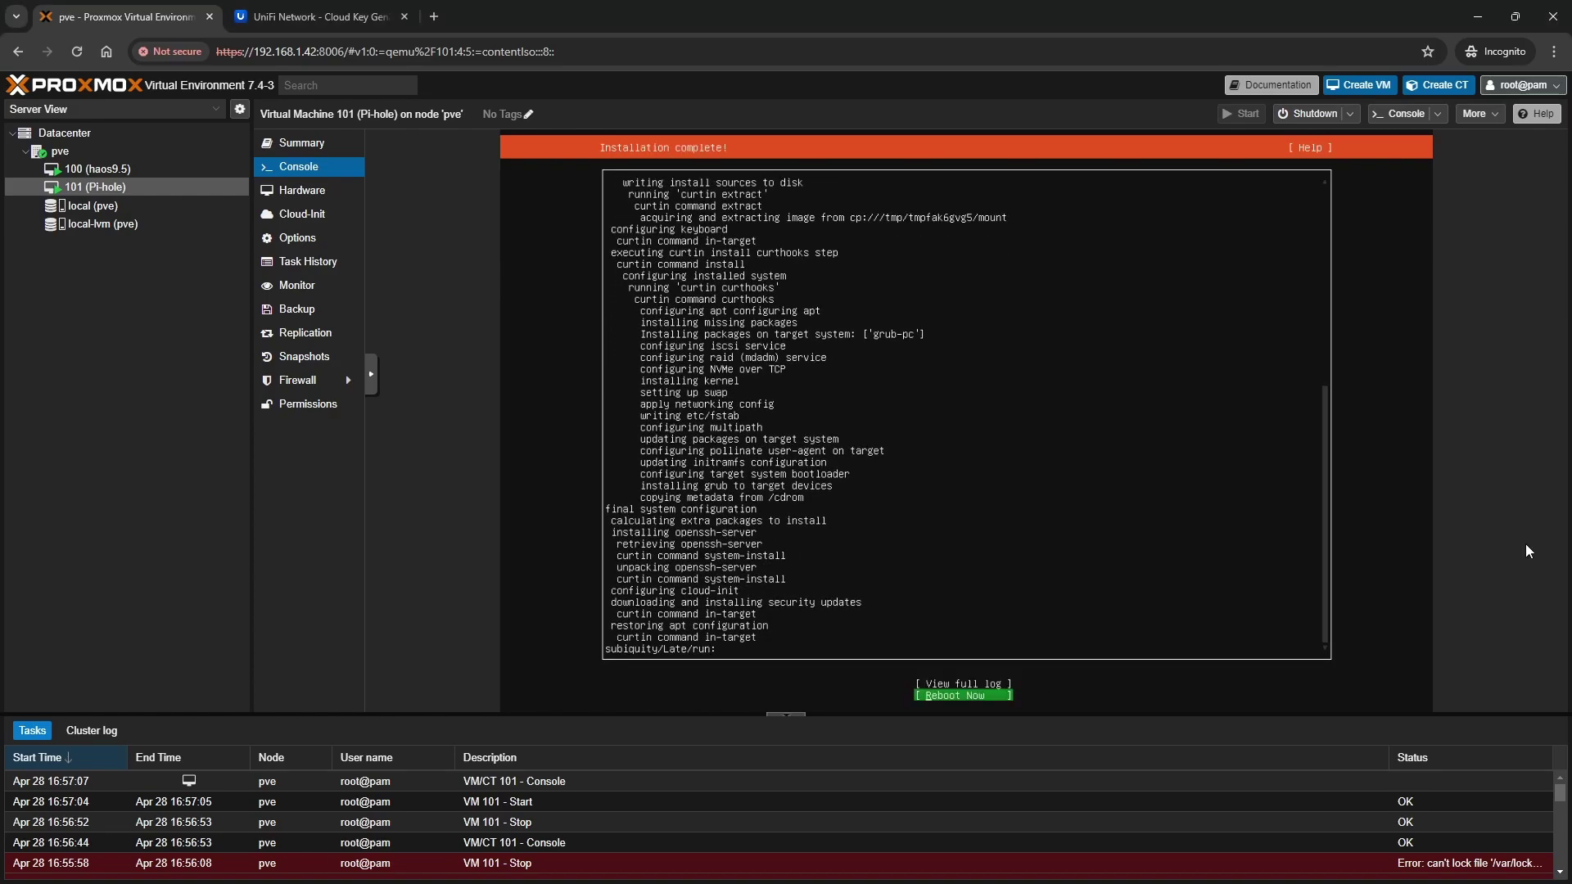
{"action": "key", "text": "Return"}
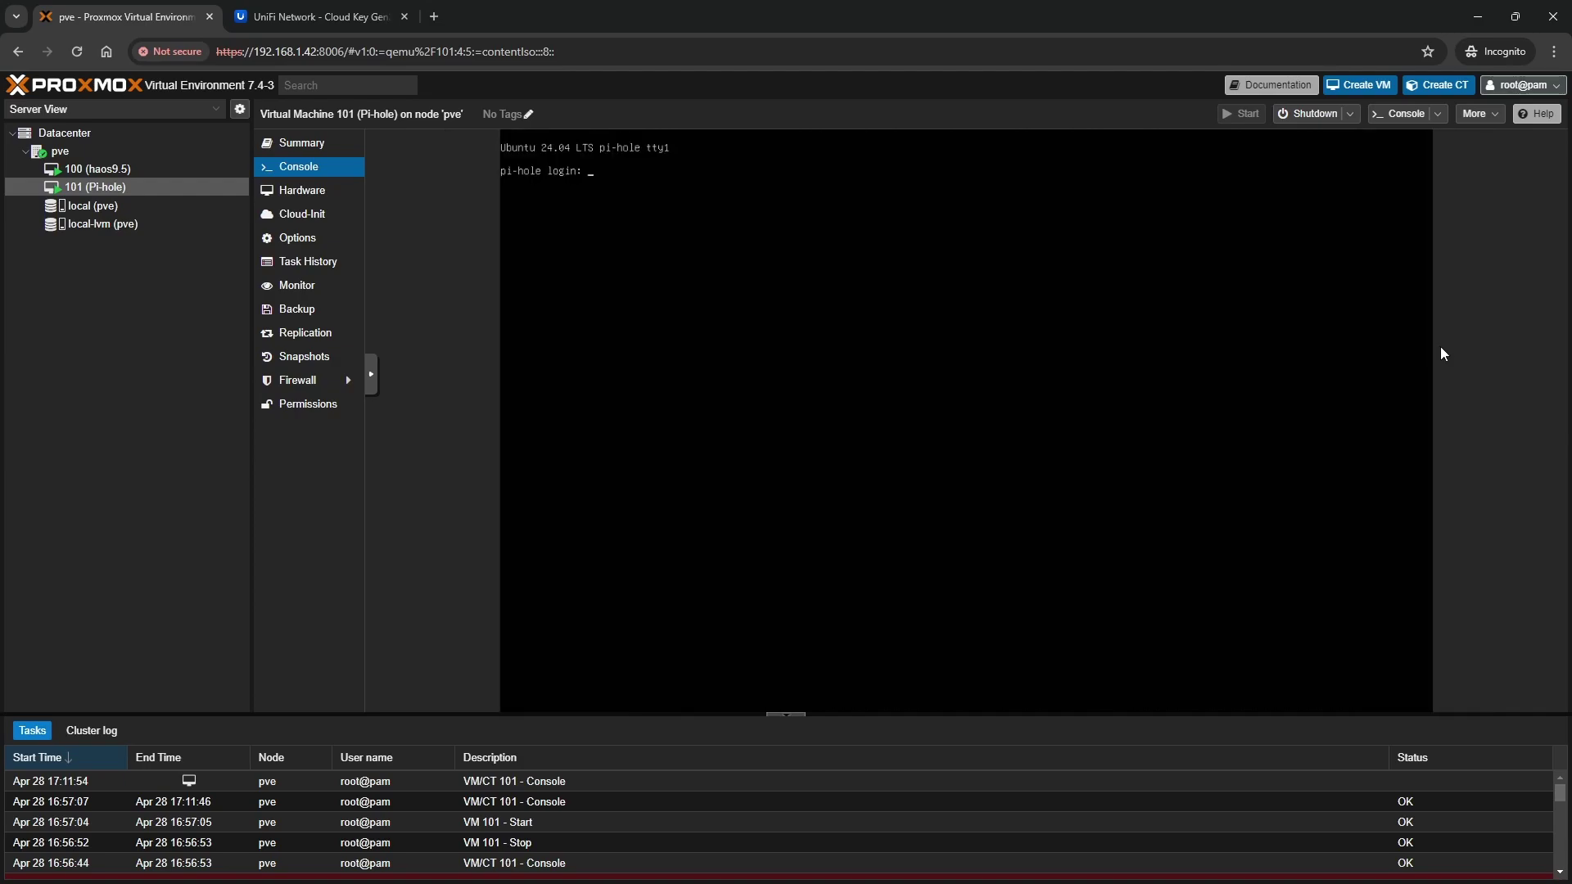
{"action": "type", "text": "tom"}
{"action": "key", "text": "Return"}
{"action": "key", "text": "Return"}
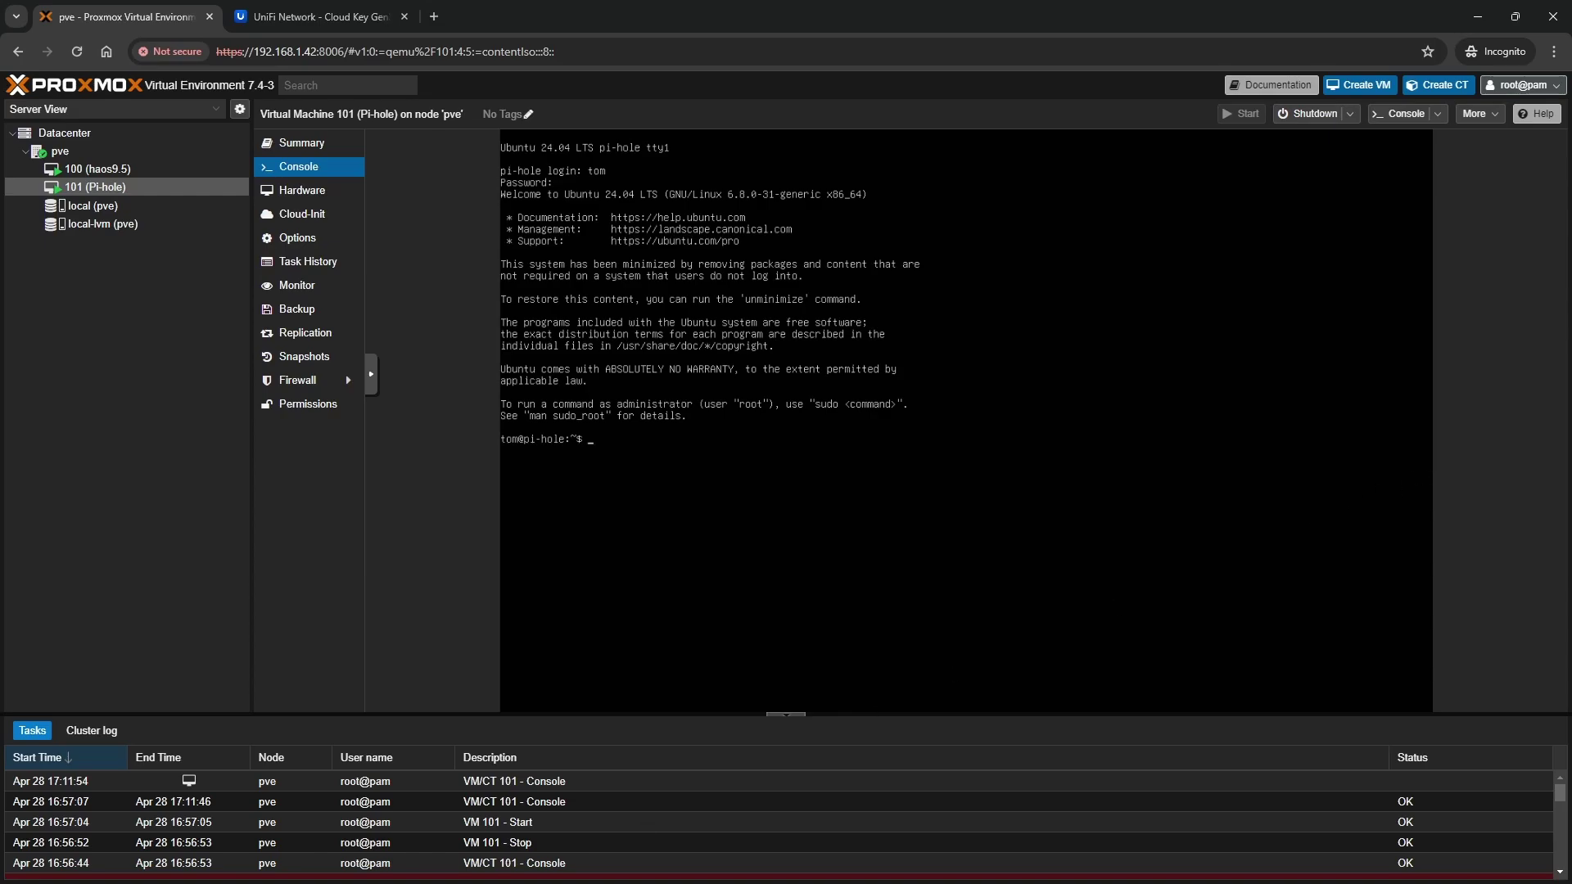
Run curl in the VM console to confirm it is installed, then return to a clean prompt
{"action": "left_click", "coordinate": [711, 375]}
{"action": "type", "text": "curl"}
{"action": "key", "text": "Return"}
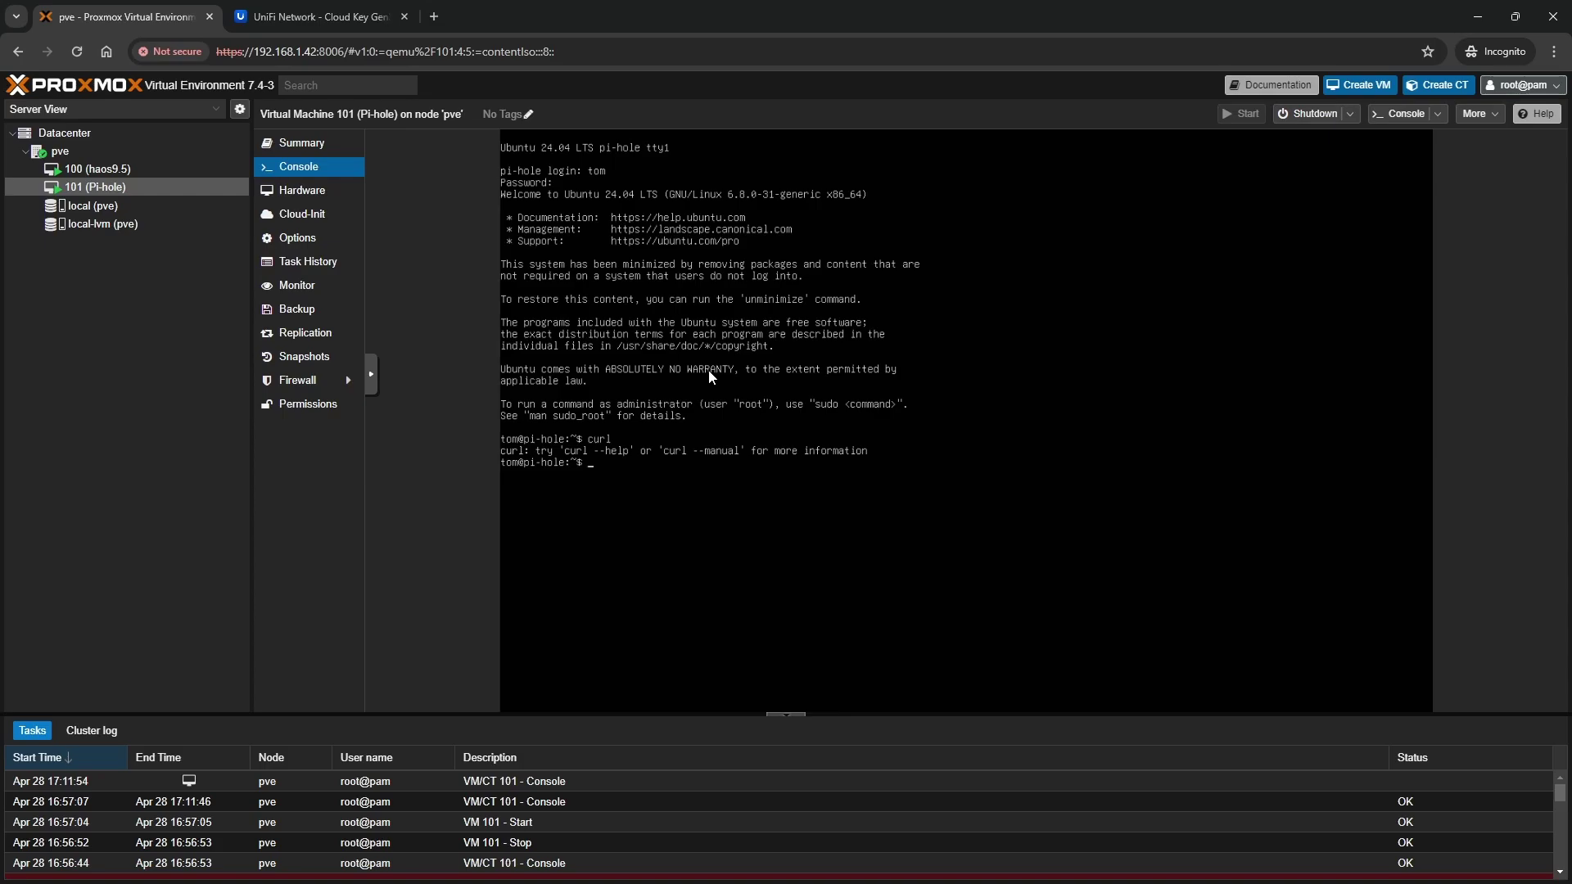
{"action": "key", "text": "Tab"}
{"action": "key", "text": "Tab"}
{"action": "key", "text": "n"}
{"action": "key", "text": "Return"}
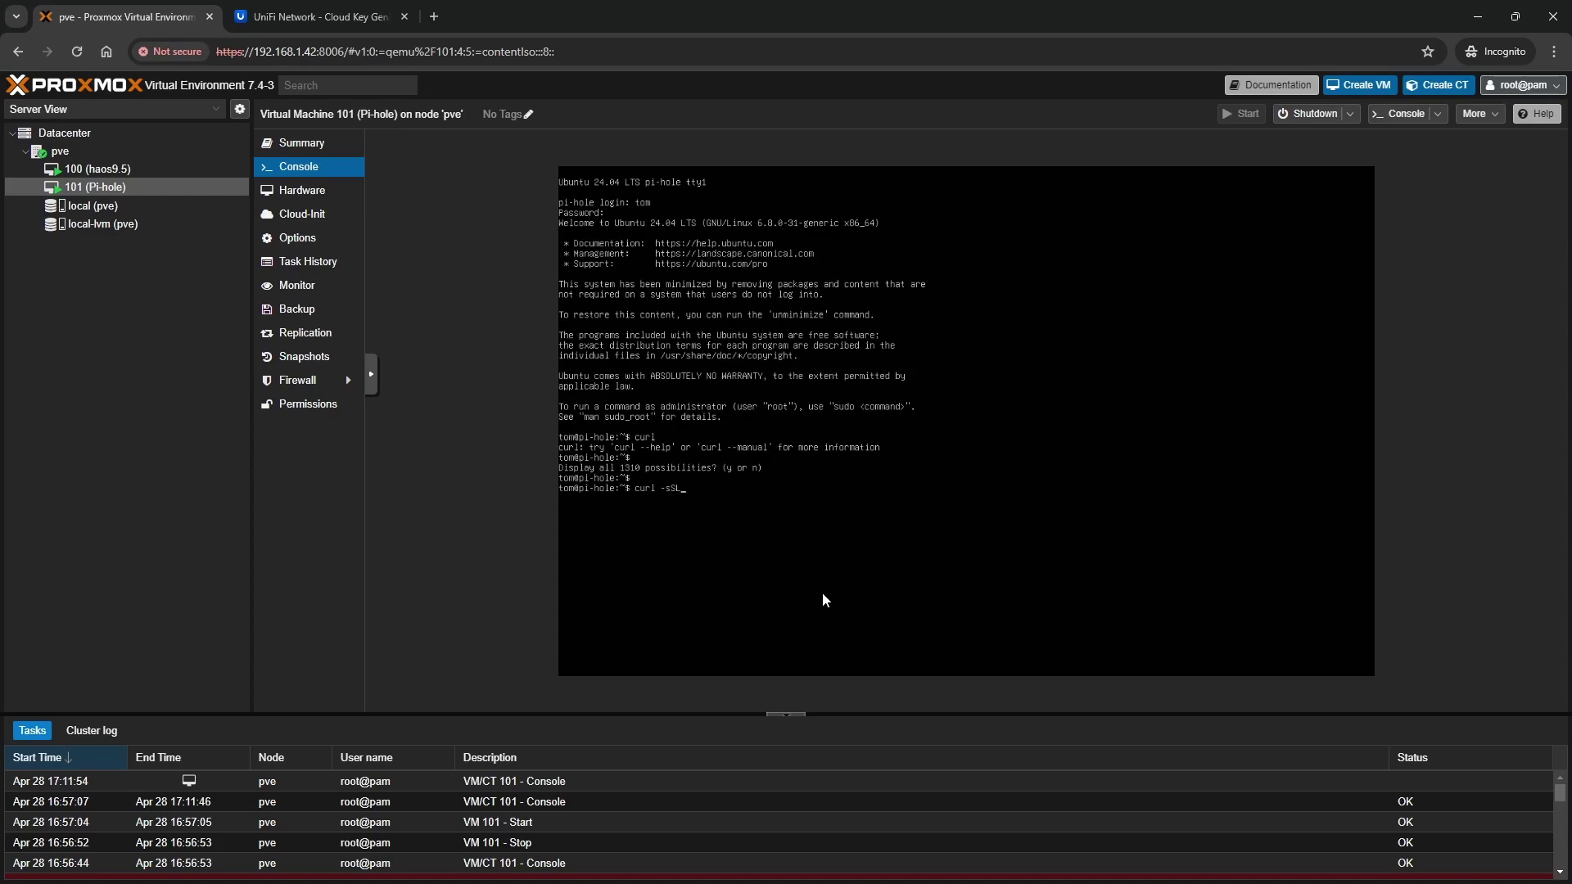
{"action": "type", "text": "https:L"}
{"action": "type", "text": "//"}
{"action": "type", "text": "ins"}
{"action": "type", "text": "tall.pi"}
{"action": "type", "text": "-hol"}
{"action": "type", "text": "e.net |"}
{"action": "type", "text": " bash"}
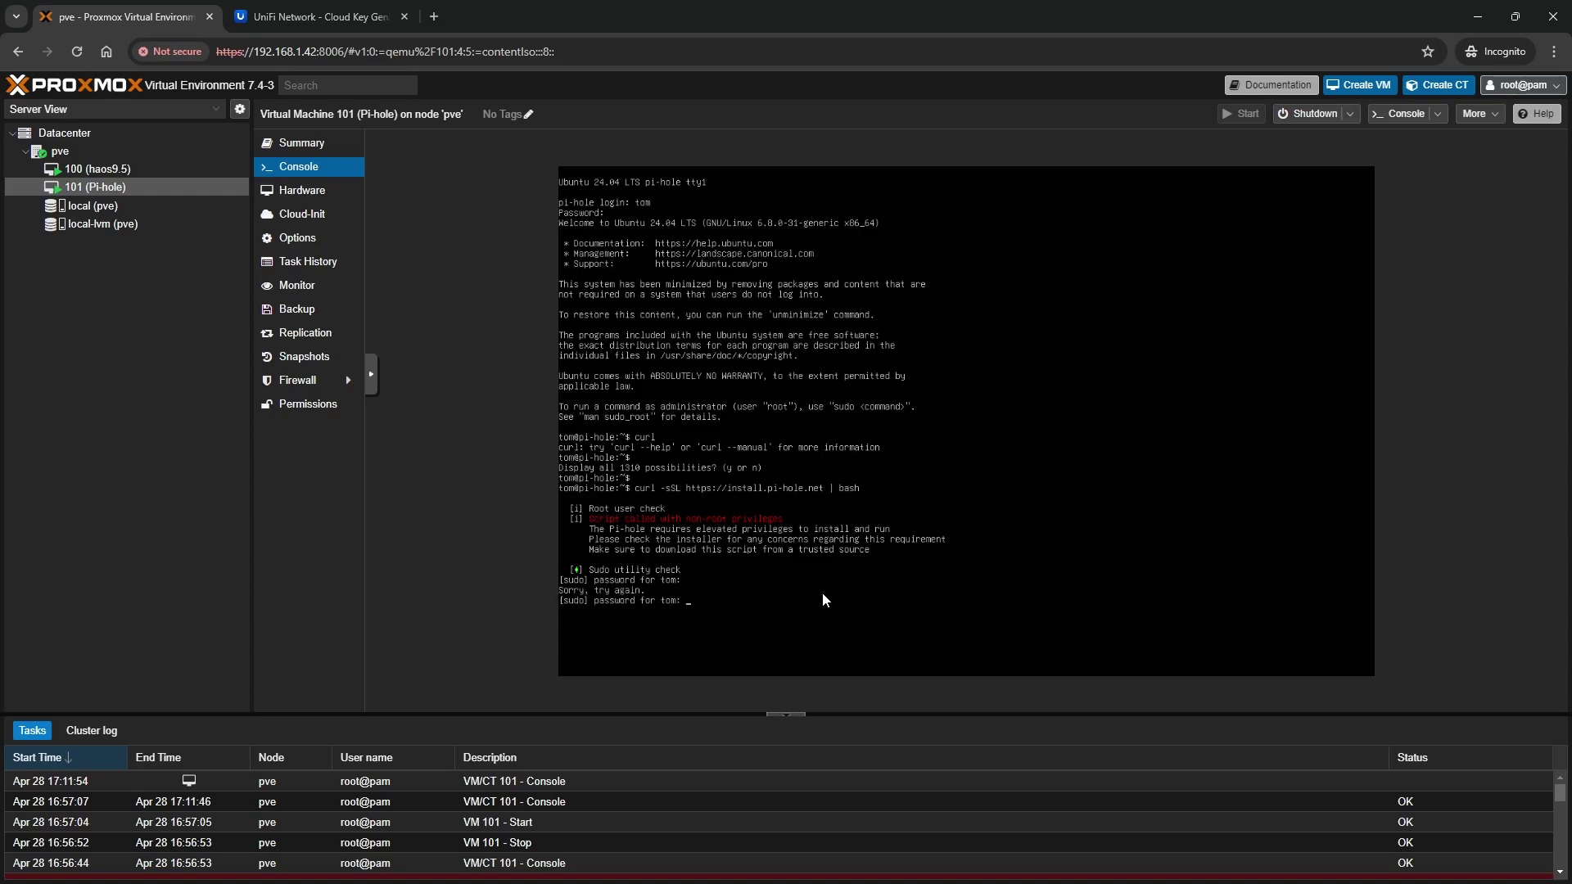
{"action": "key", "text": "Return"}
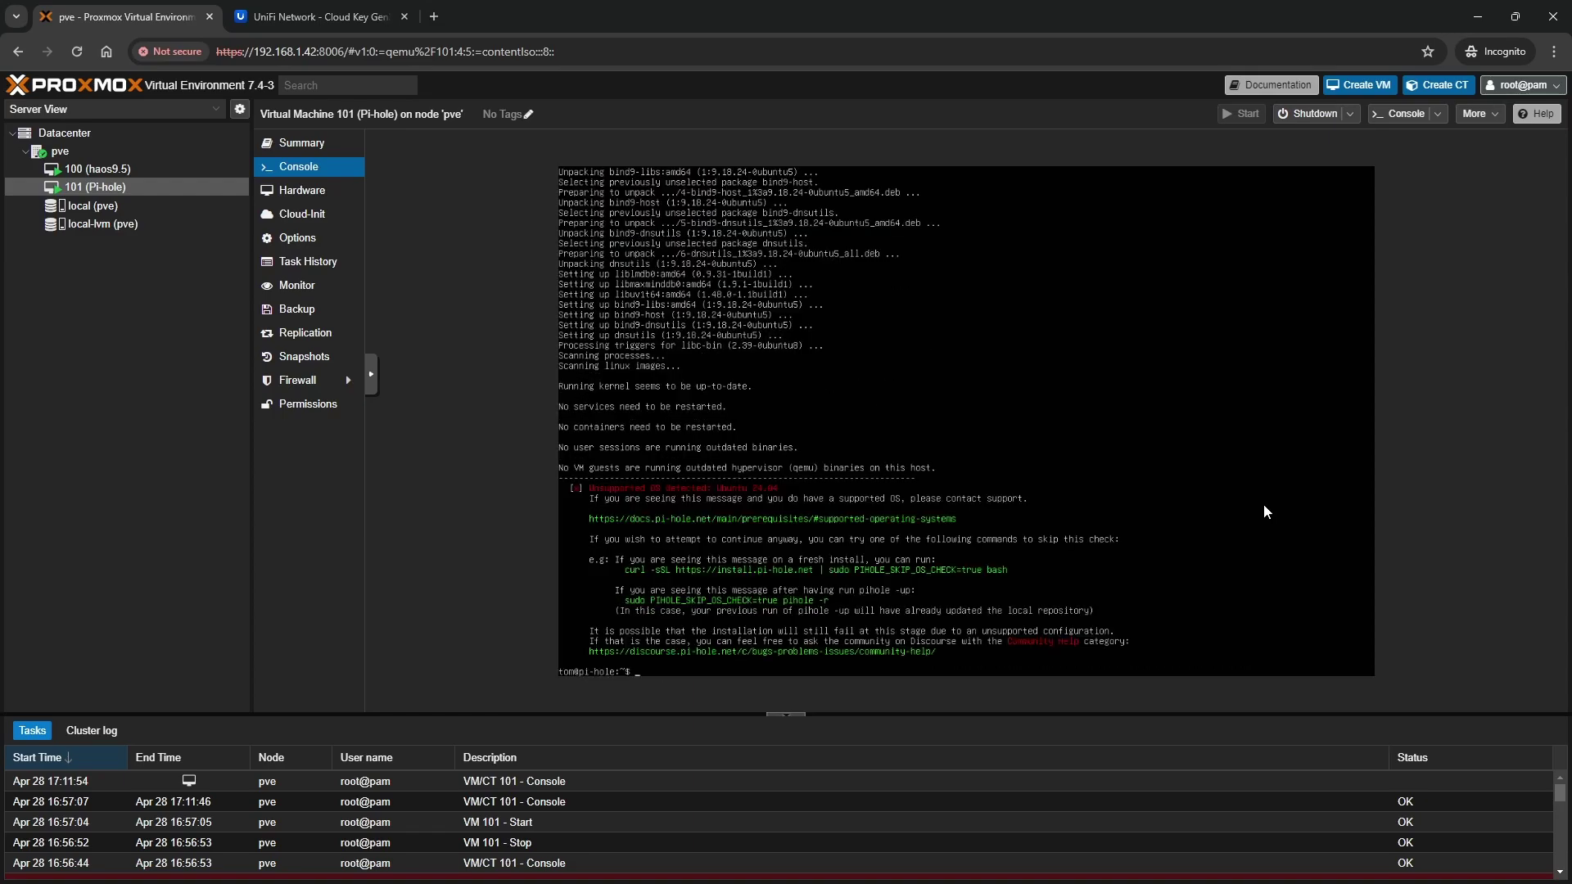
Rerun the install command with sudo PIHOLE_SKIP_OS_CHECK=true bash to bypass the OS check
{"action": "key", "text": "Up"}
{"action": "type", "text": "sudo"}
{"action": "type", "text": "PIHOLE_"}
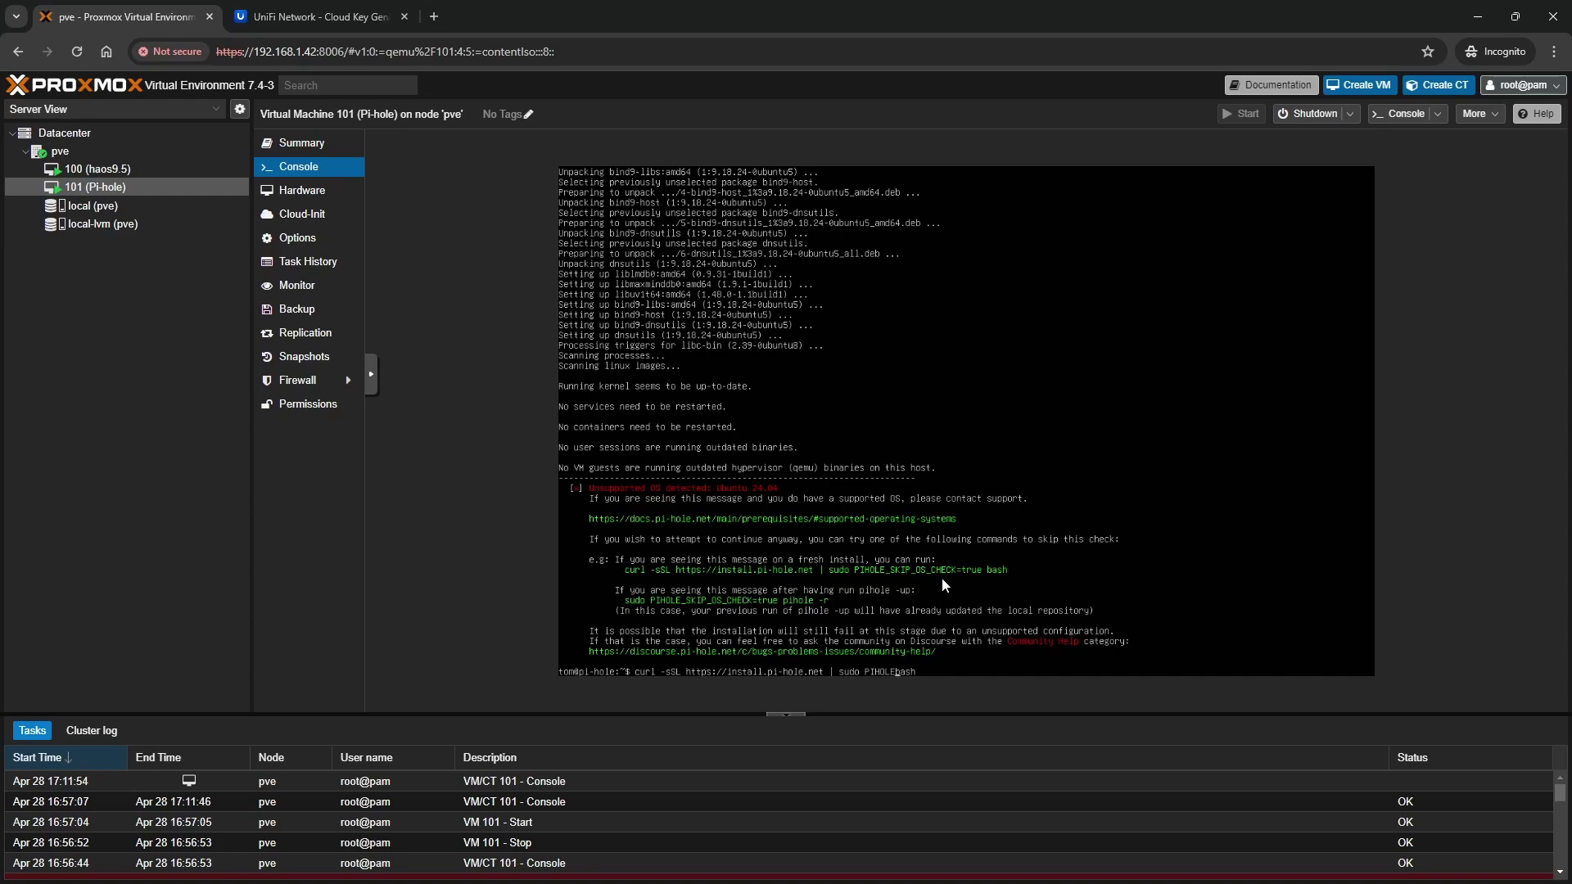
{"action": "type", "text": "SKIP_OS_CHECK=true"}
{"action": "key", "text": "Return"}
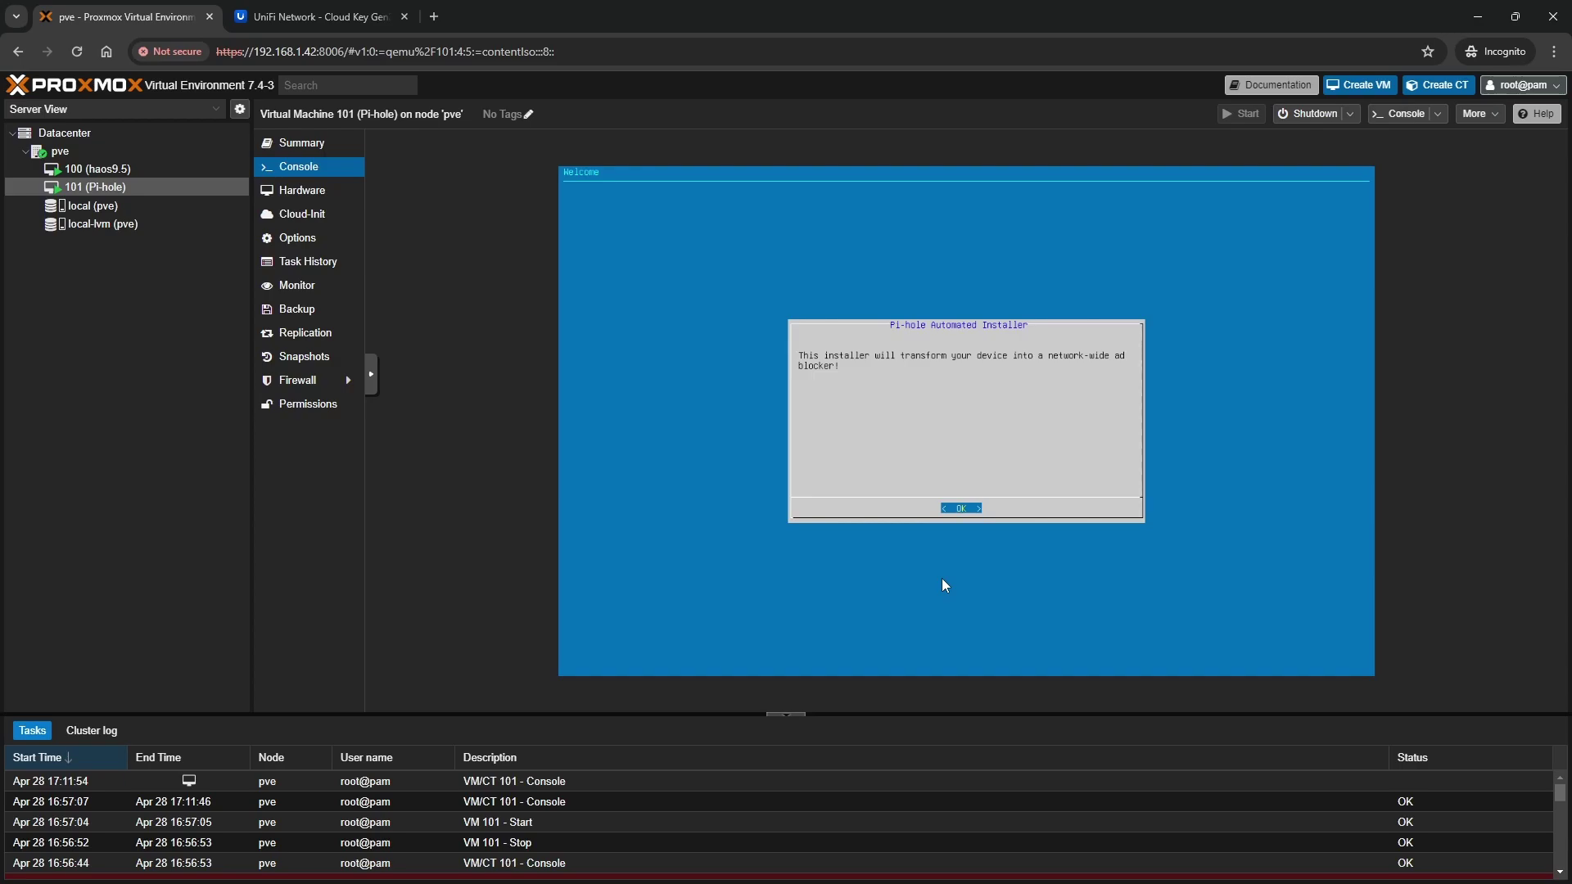
Get past the welcome and donation notices and keep current network settings as the static IP
{"action": "key", "text": "Return"}
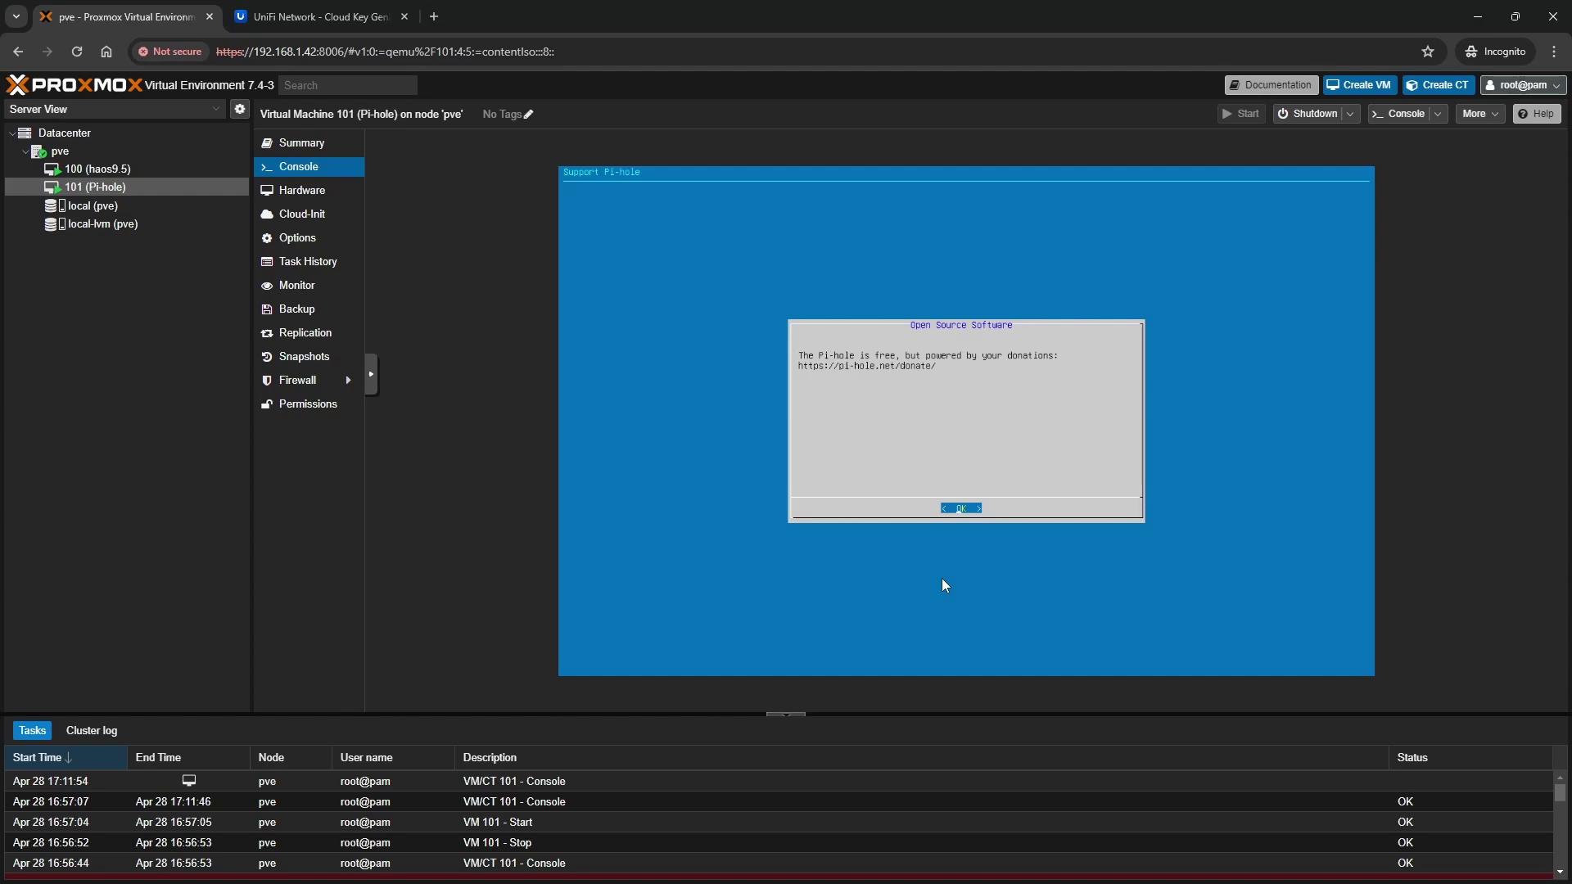
{"action": "key", "text": "Return"}
{"action": "key", "text": "Left"}
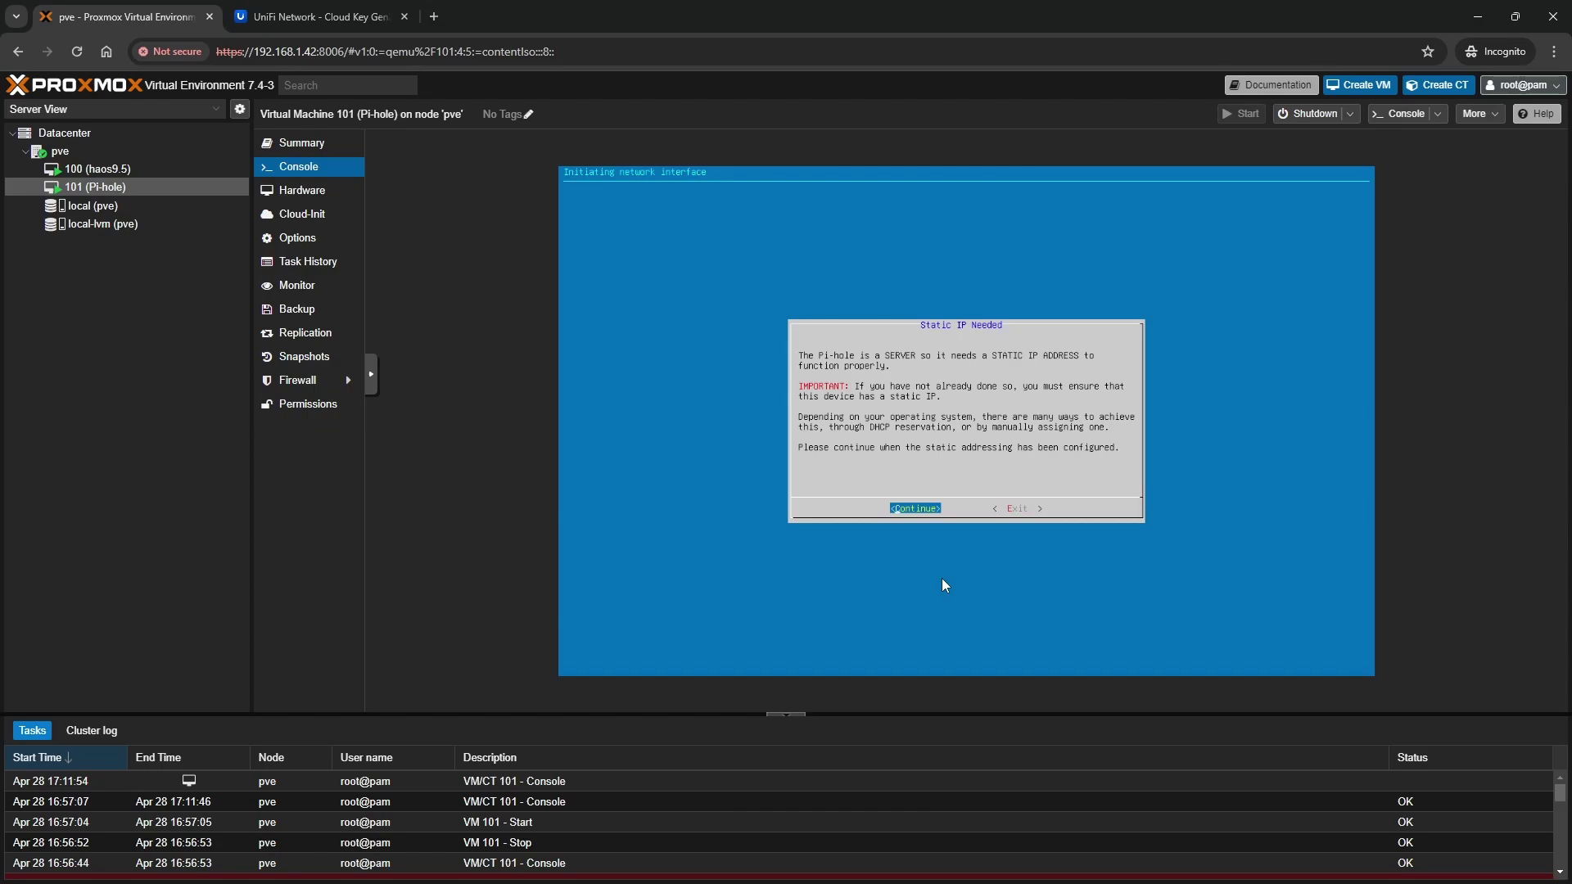
{"action": "key", "text": "Return"}
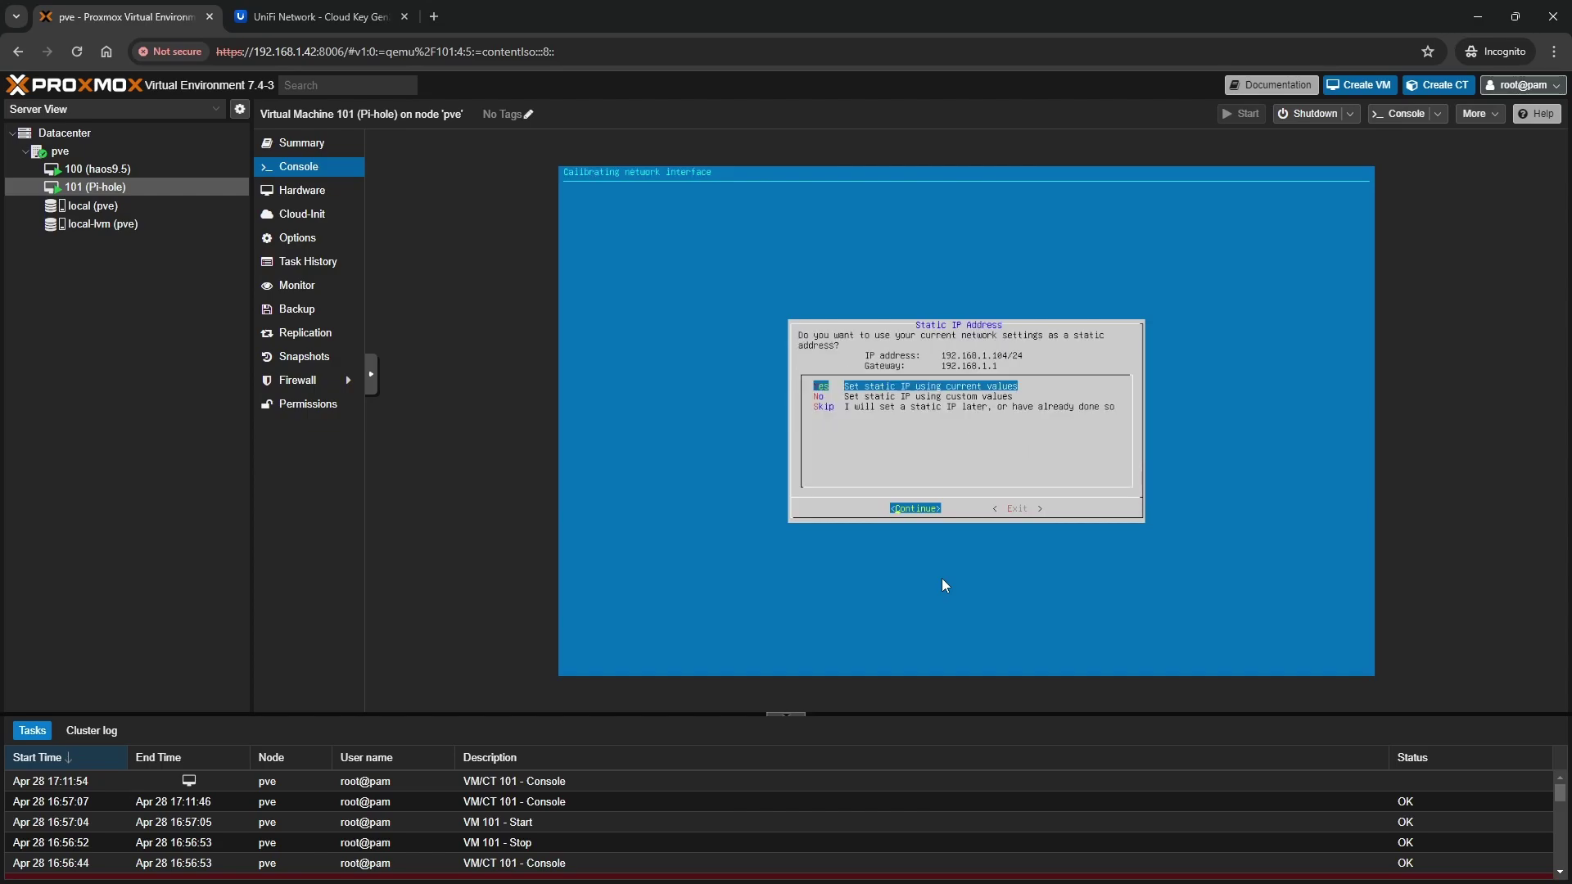
{"action": "key", "text": "Down"}
{"action": "key", "text": "Up"}
{"action": "key", "text": "Return"}
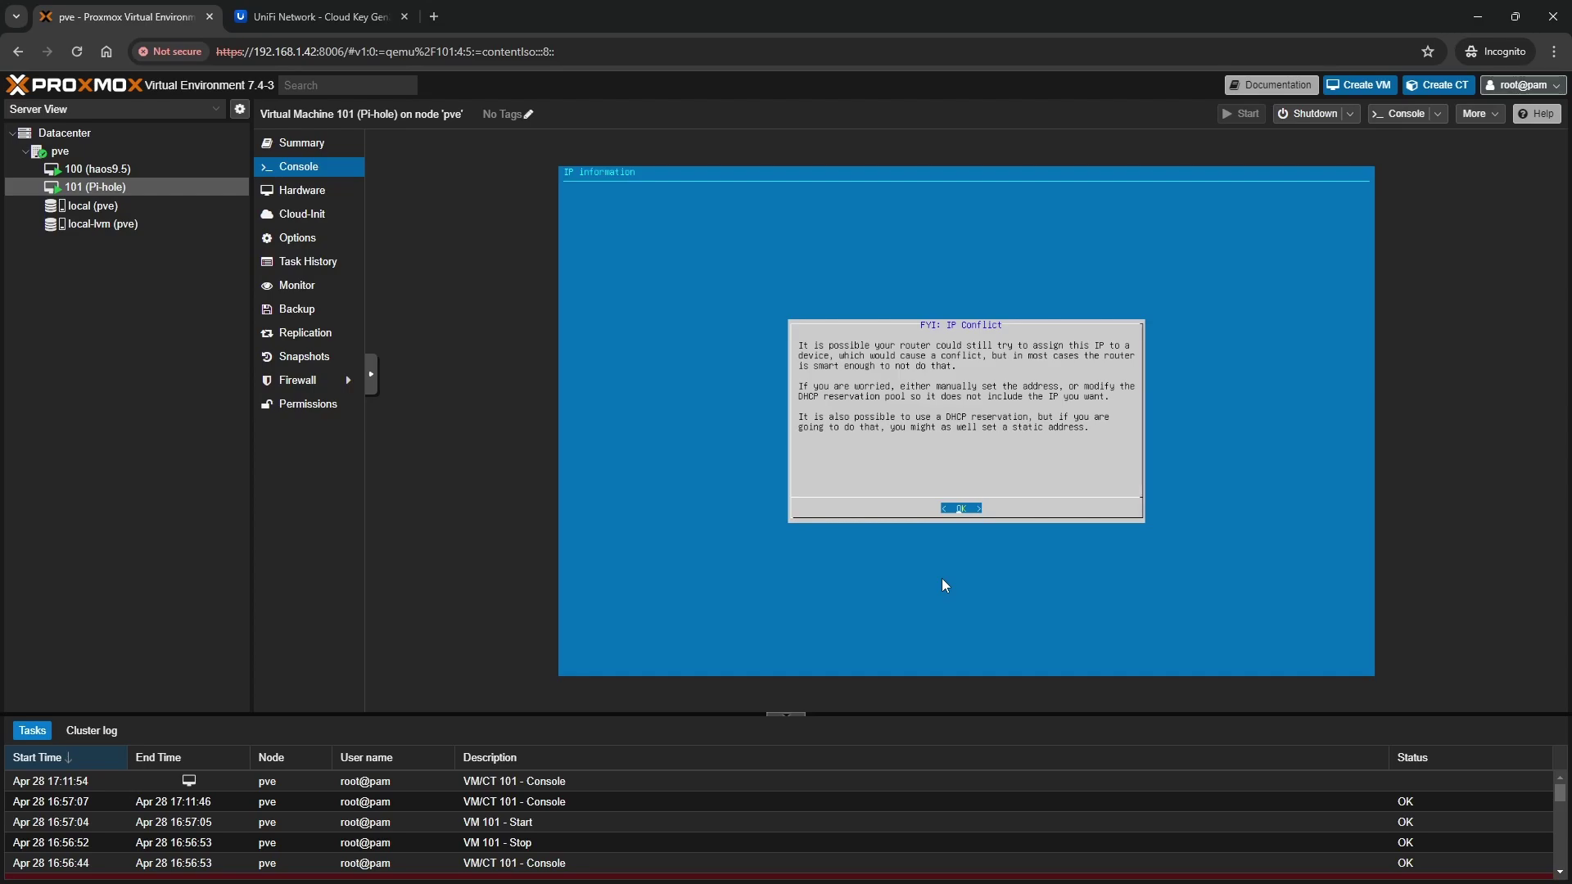
{"action": "key", "text": "Return"}
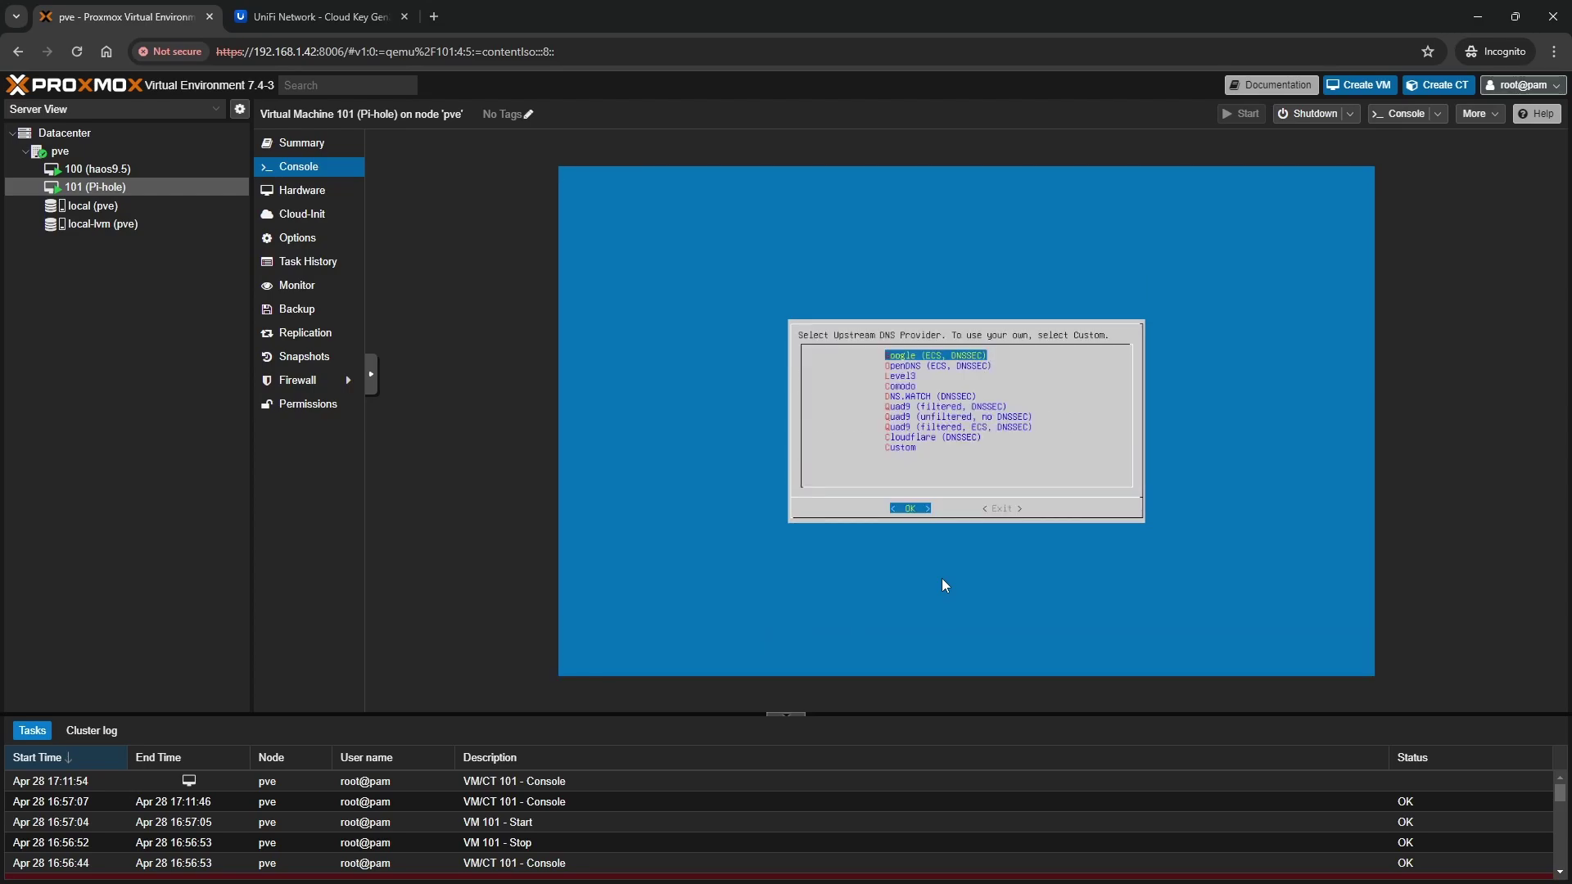
Choose Cloudflare (DNSSEC) as the upstream DNS provider
{"action": "key", "text": "Down"}
{"action": "key", "text": "Down"}
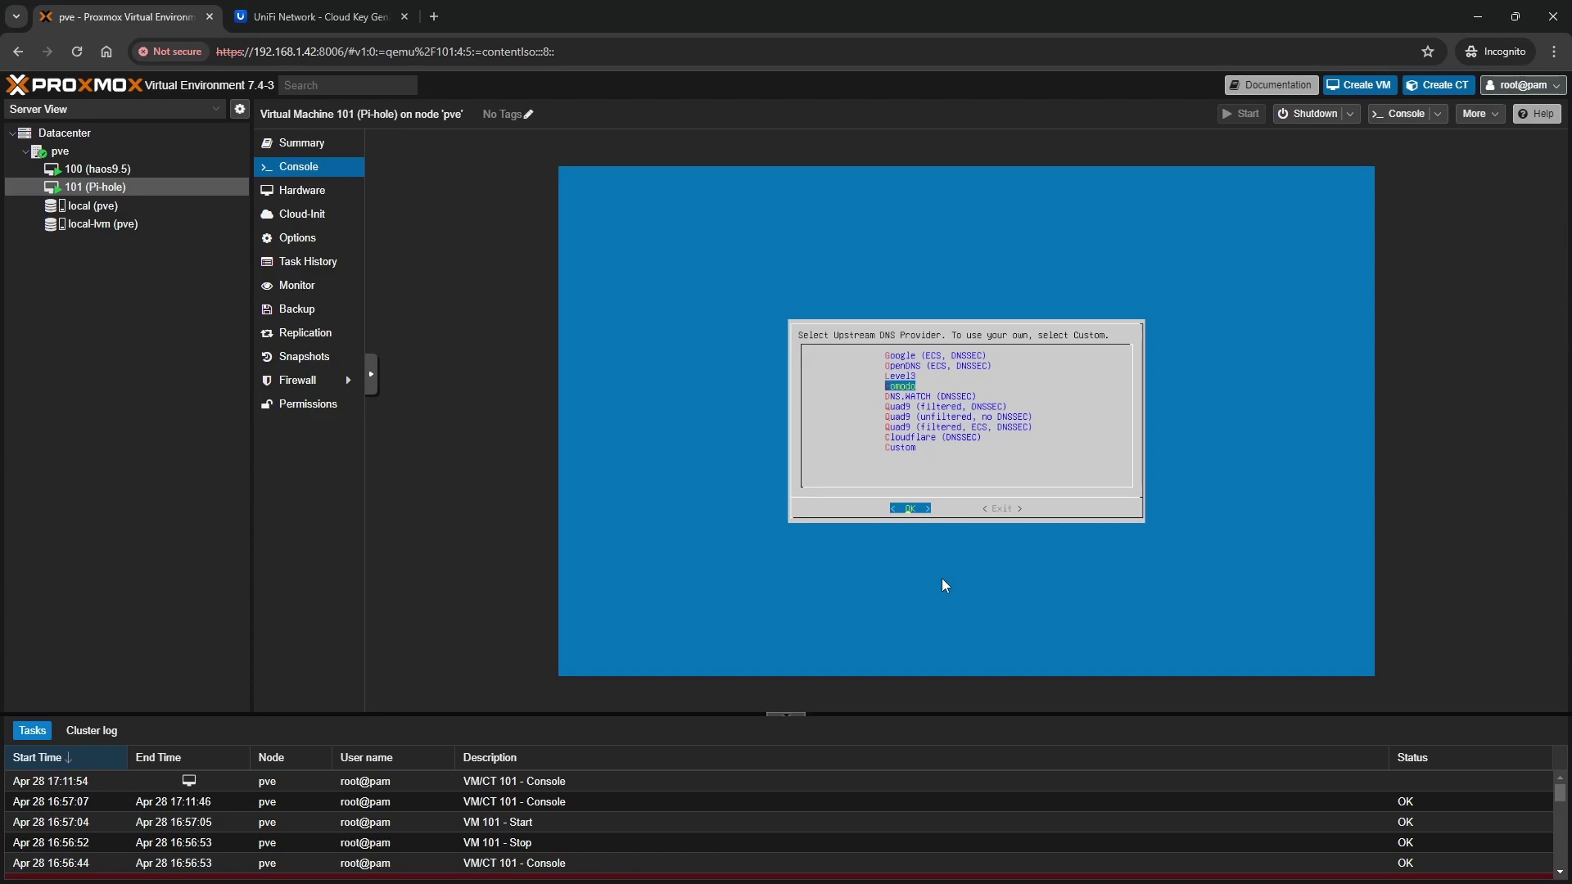
{"action": "key", "text": "Up"}
{"action": "key", "text": "Up"}
{"action": "key", "text": "Up"}
{"action": "key", "text": "Down"}
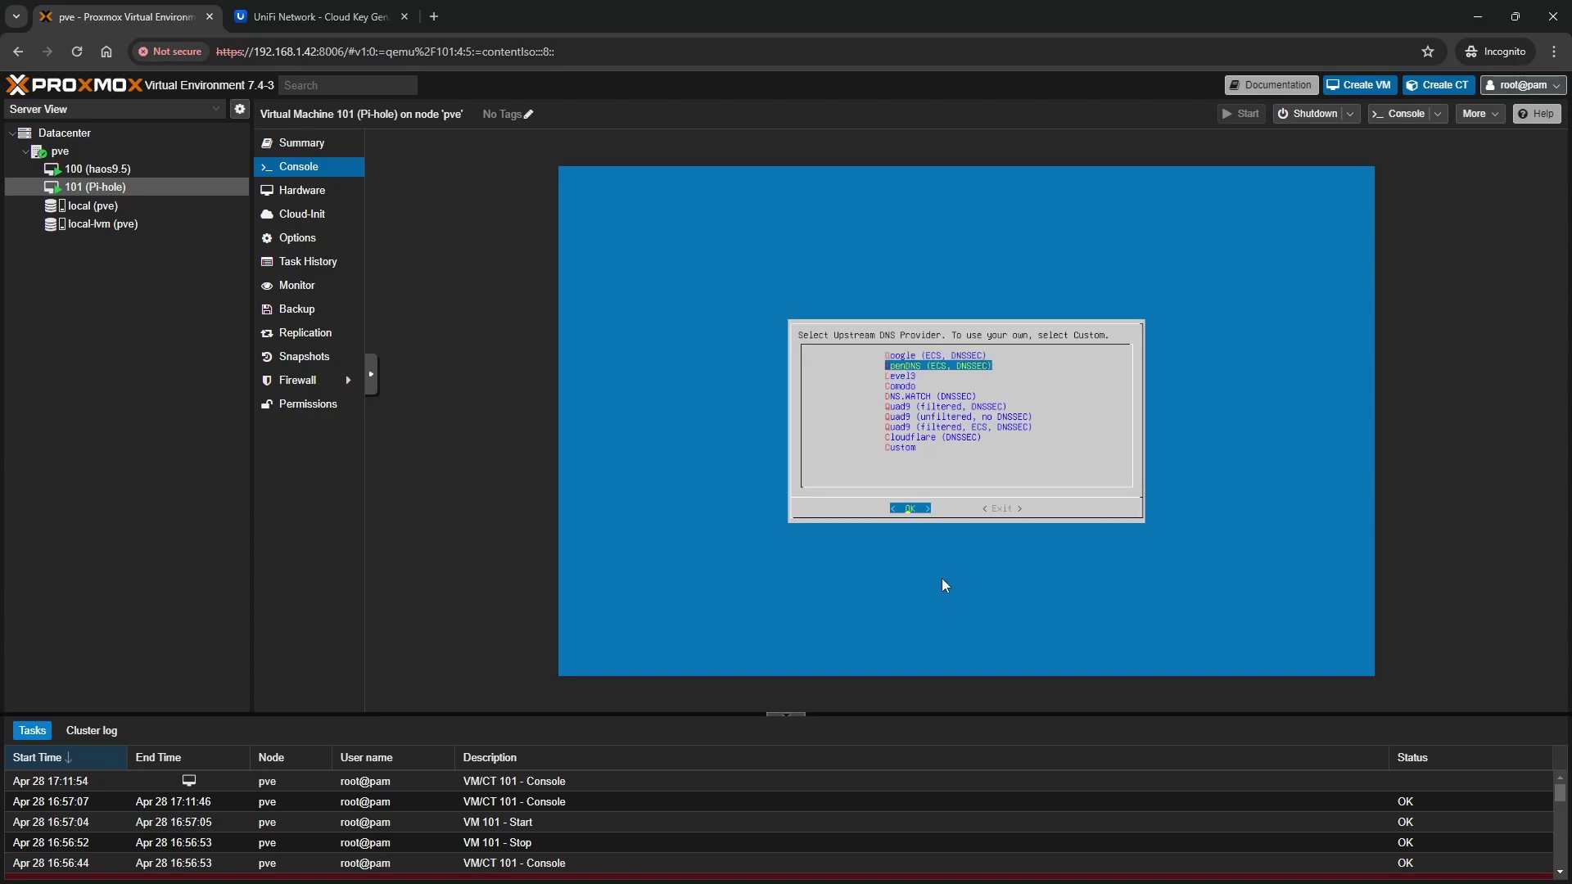
{"action": "key", "text": "Down"}
{"action": "key", "text": "Down"}
{"action": "key", "text": "Down"}
{"action": "key", "text": "Down"}
{"action": "key", "text": "Down"}
{"action": "key", "text": "Down"}
{"action": "key", "text": "Down"}
{"action": "key", "text": "Down"}
{"action": "key", "text": "Up"}
{"action": "key", "text": "Return"}
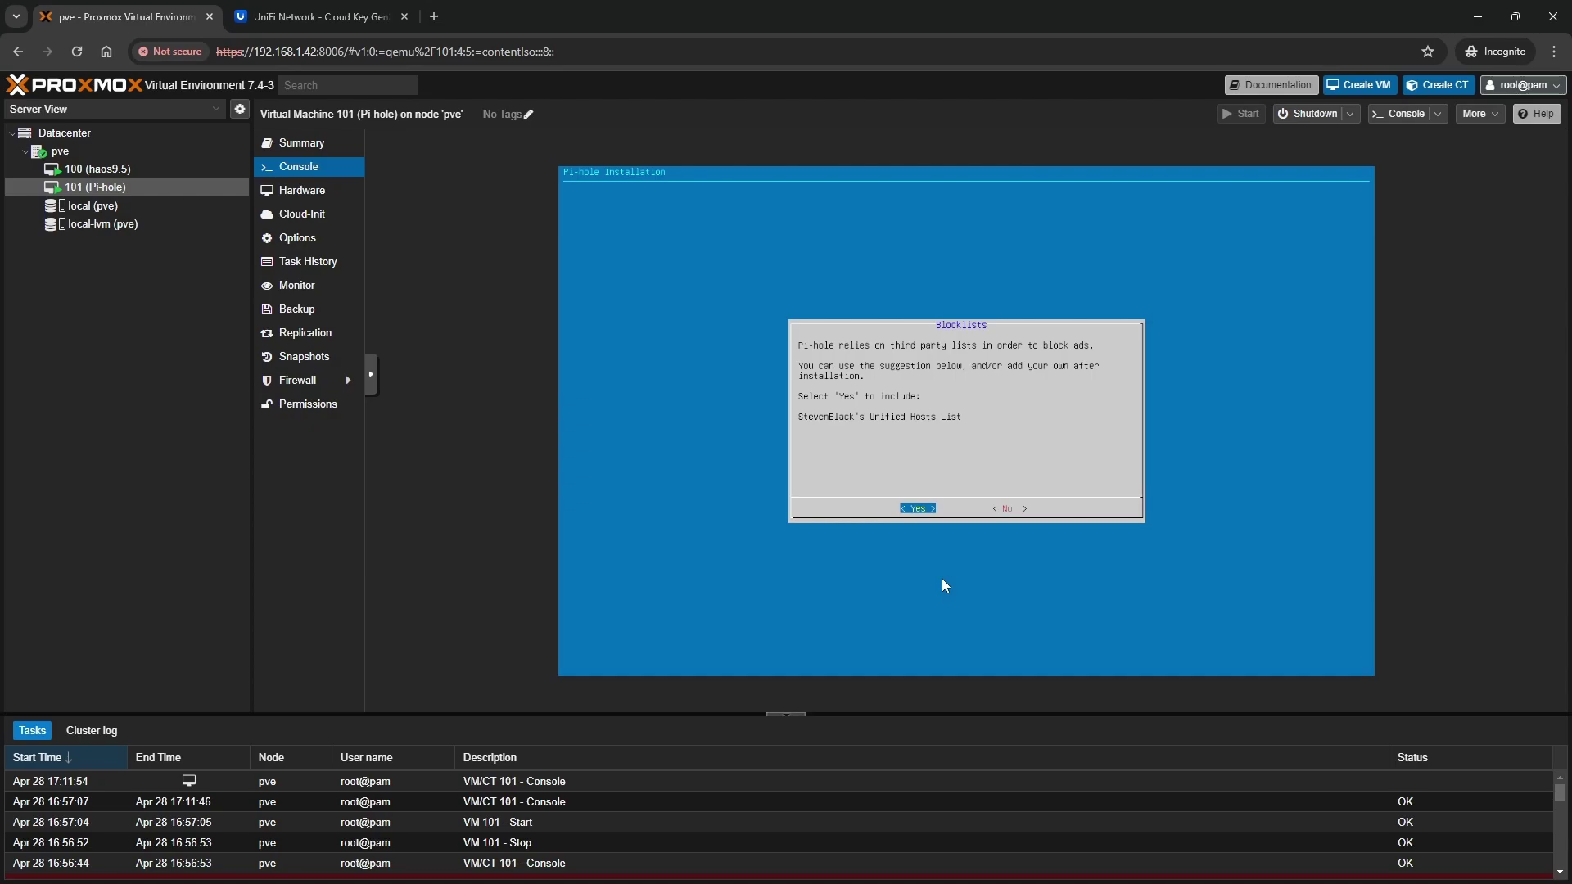
Accept StevenBlack's blocklist, the admin web interface and lighttpd, then the query logging and Show everything privacy prompts
{"action": "key", "text": "Return"}
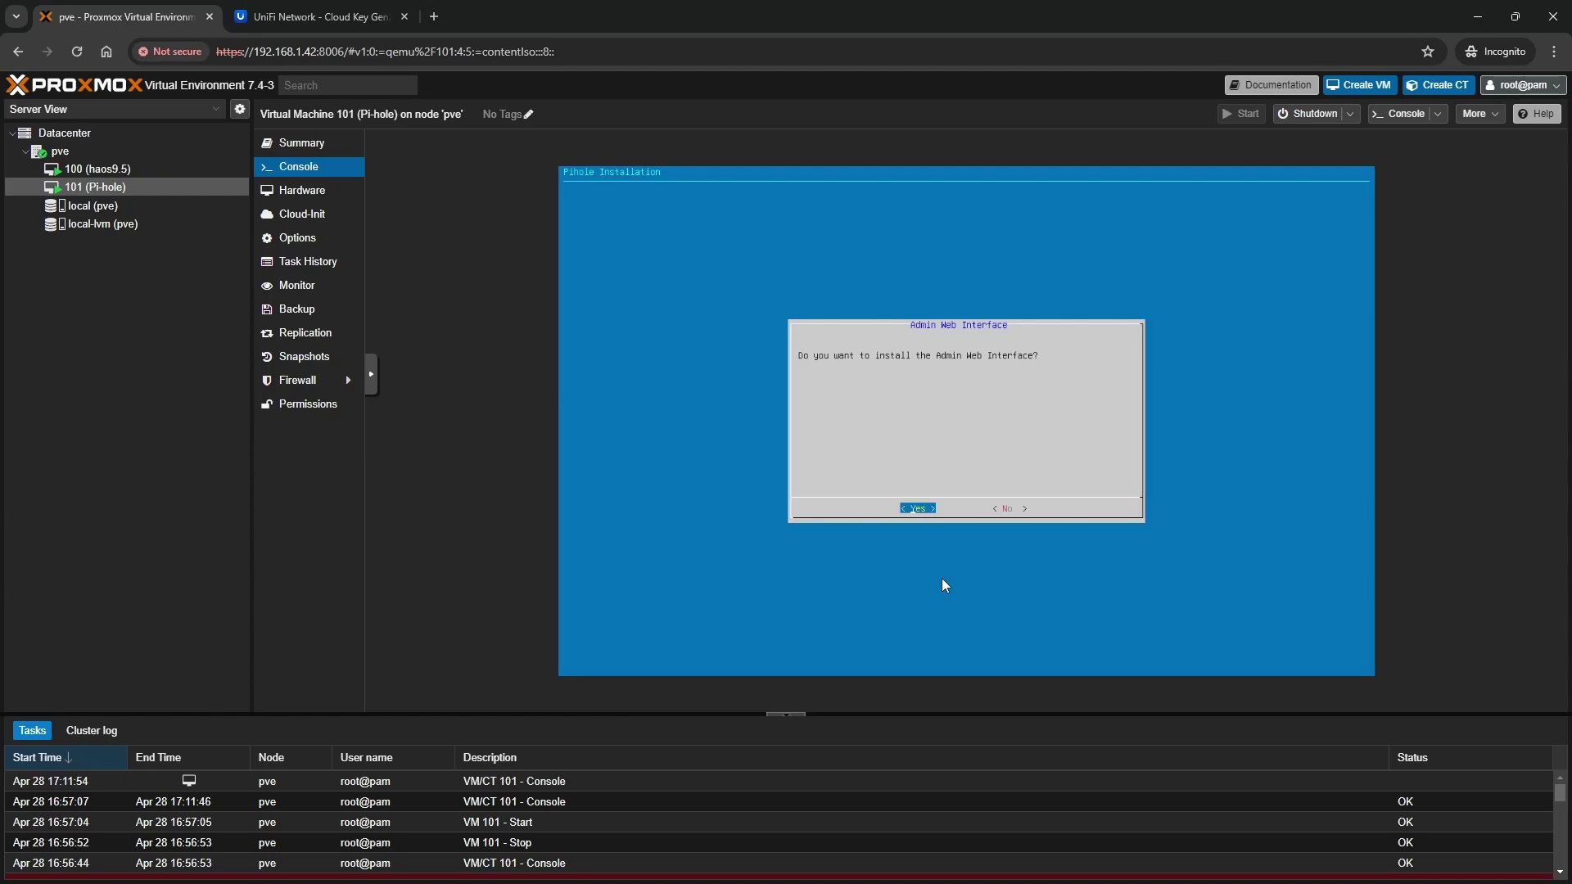
{"action": "key", "text": "Return"}
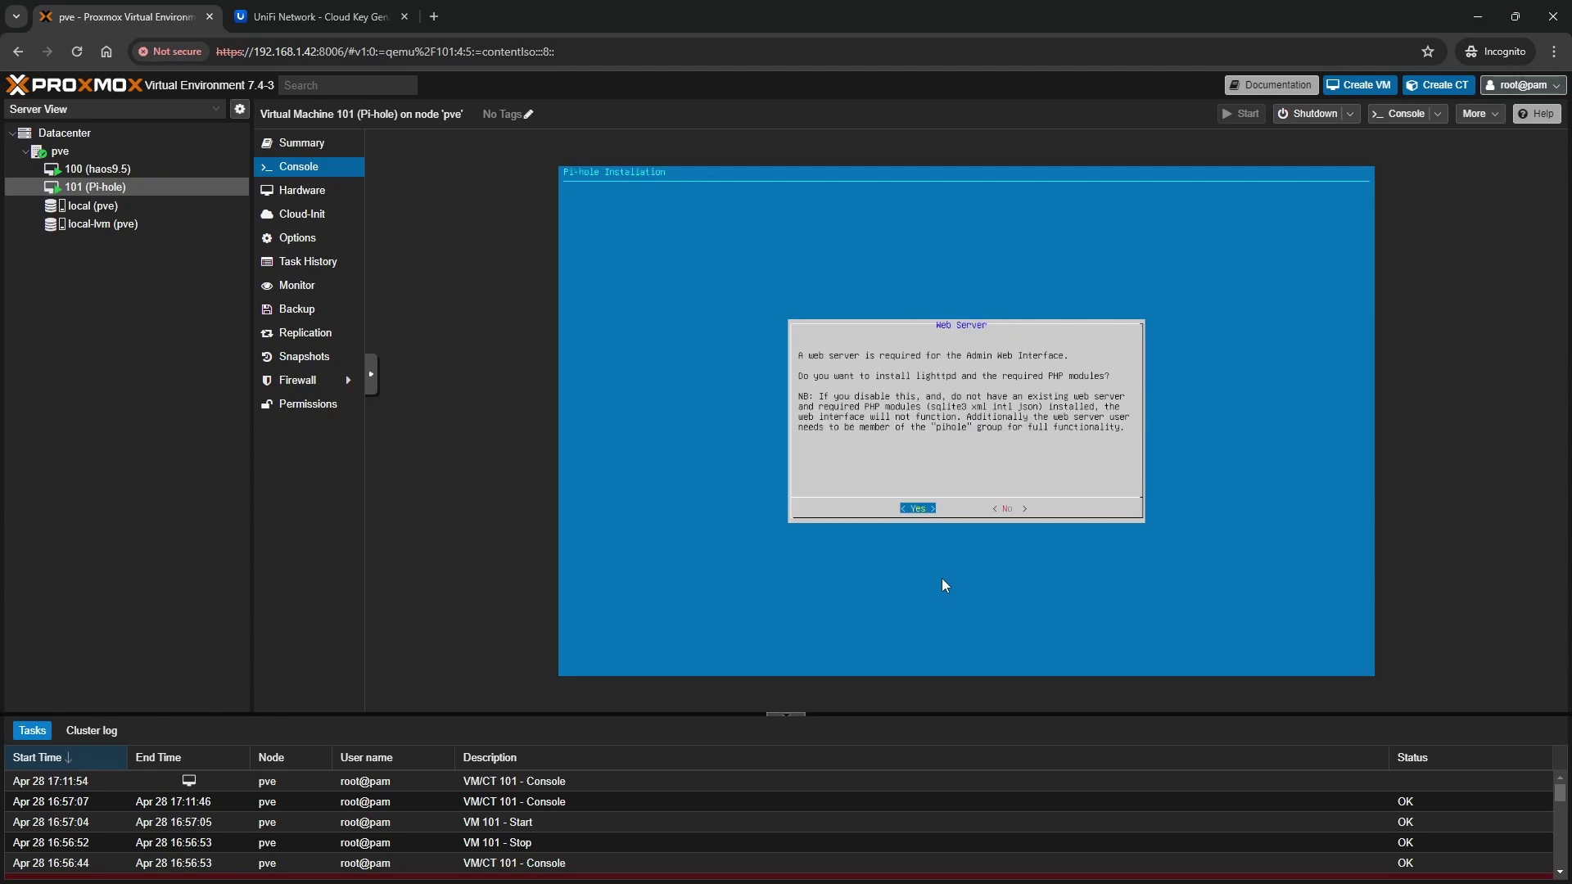
{"action": "key", "text": "Return"}
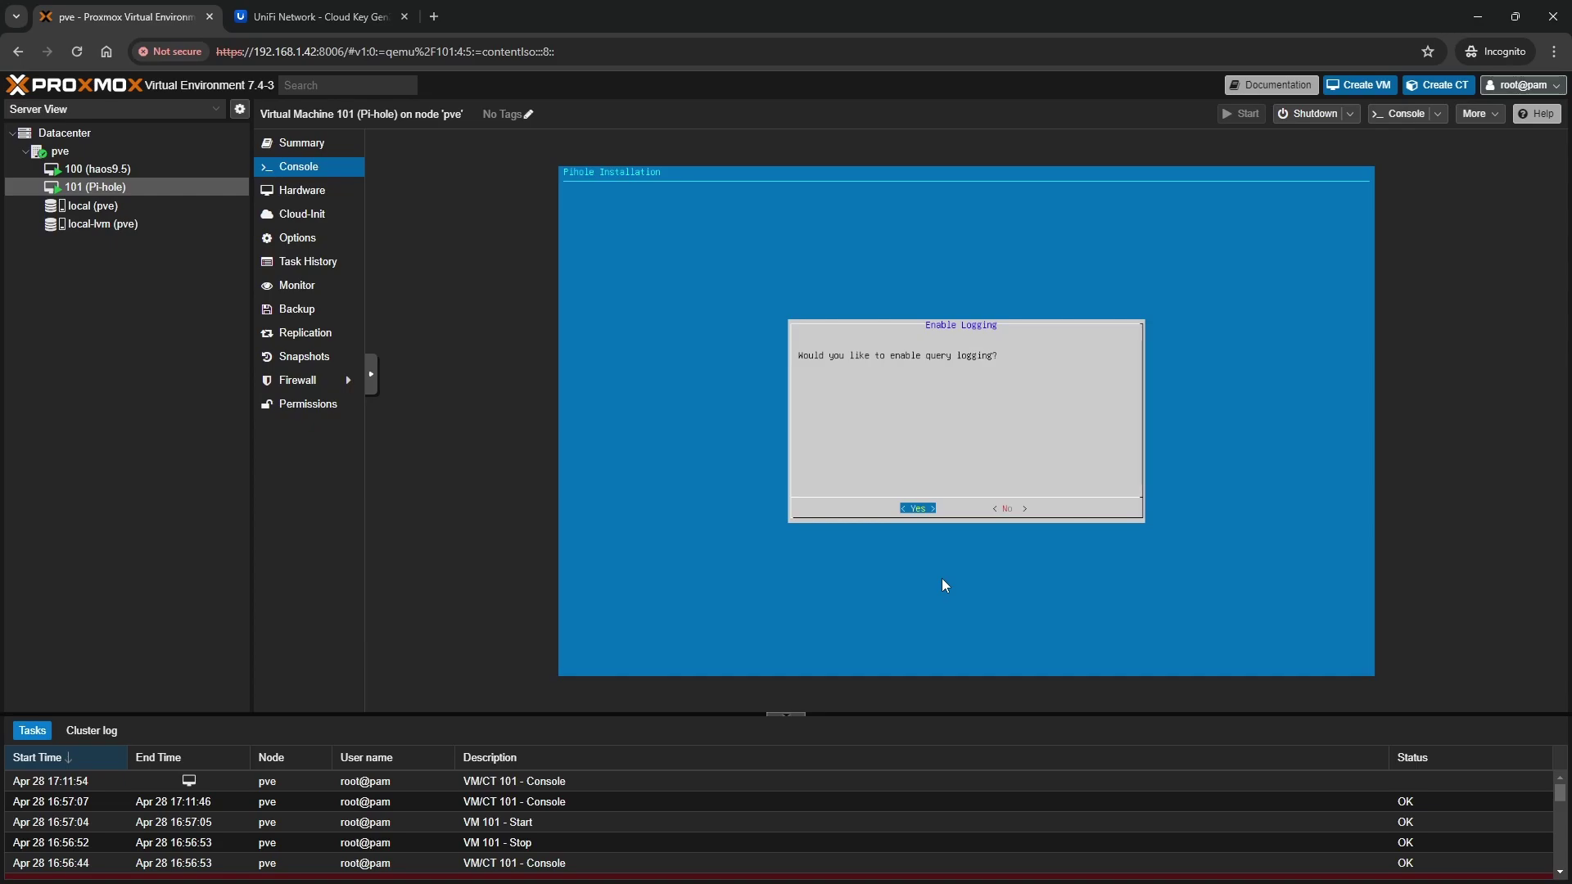
{"action": "key", "text": "Right"}
{"action": "key", "text": "Return"}
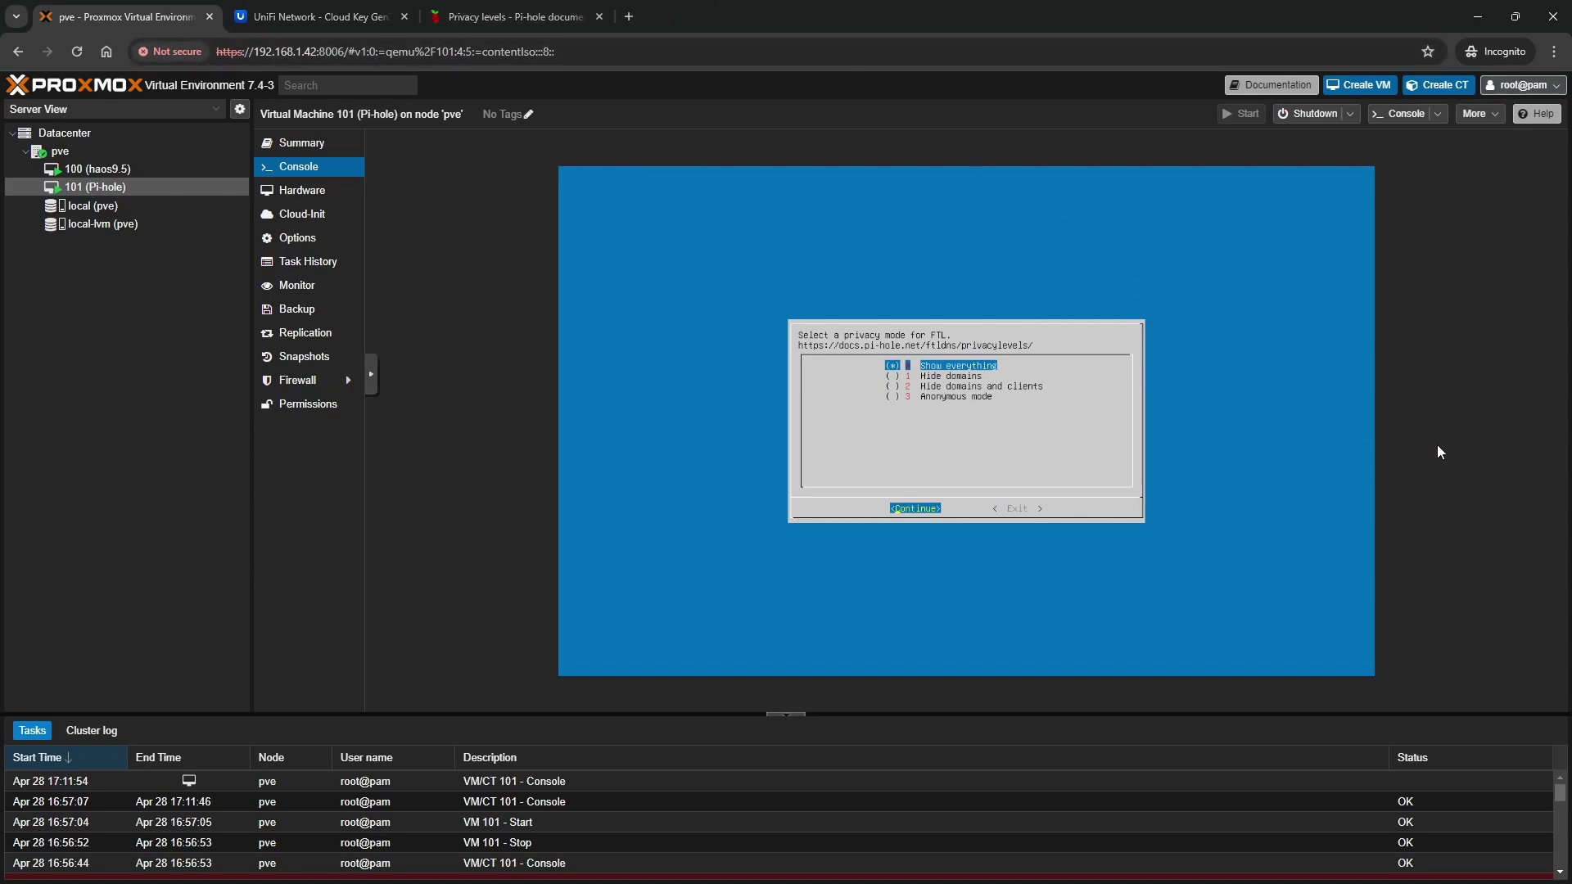
{"action": "key", "text": "Return"}
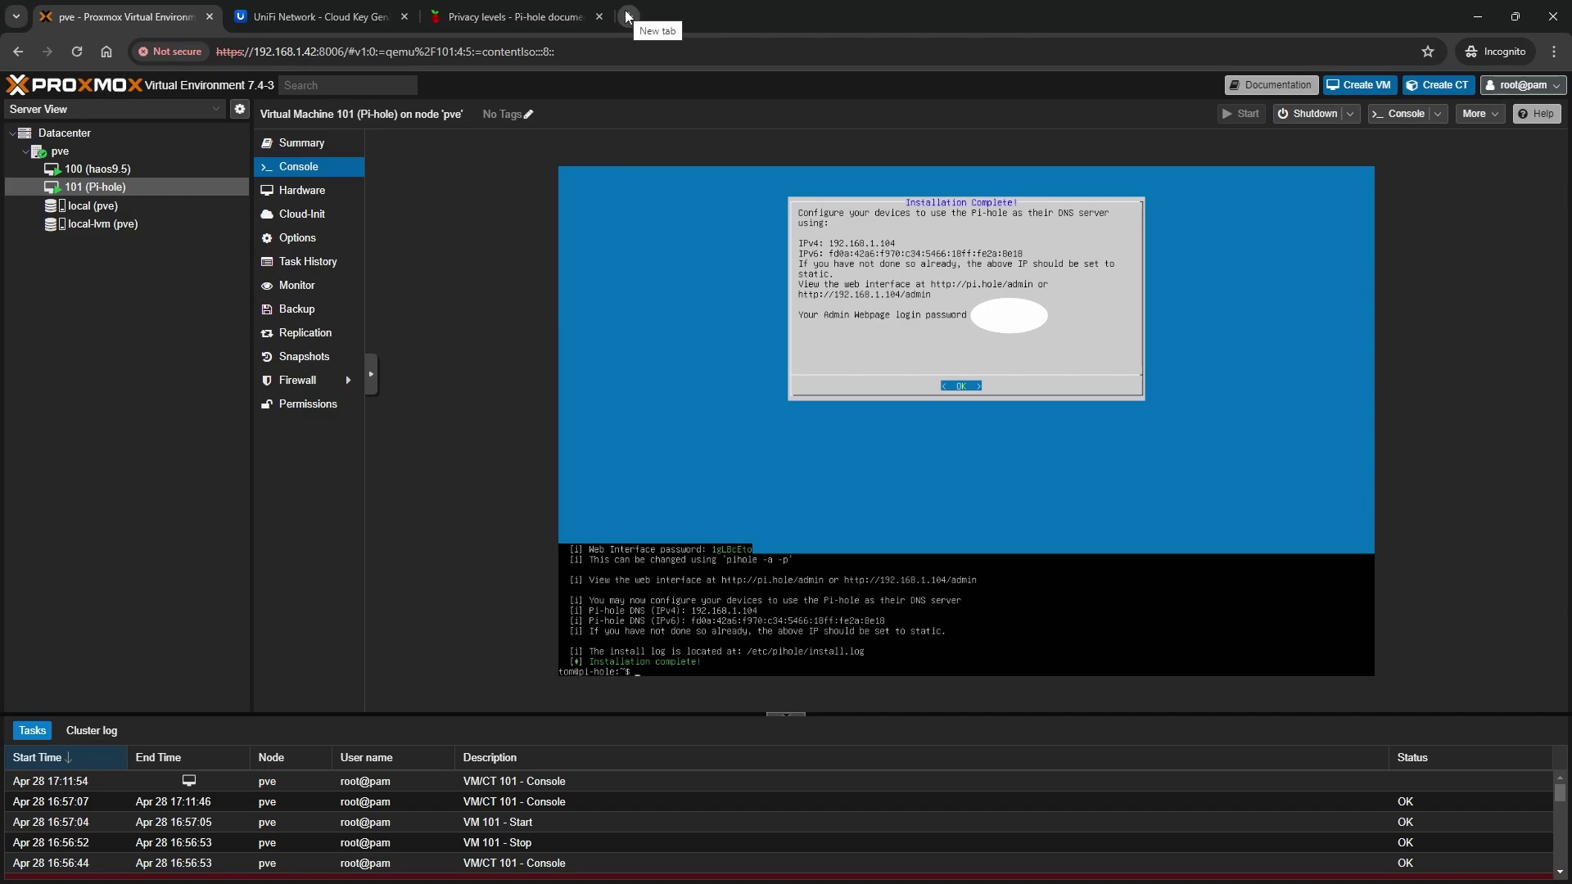
{"action": "left_click", "coordinate": [627, 16]}
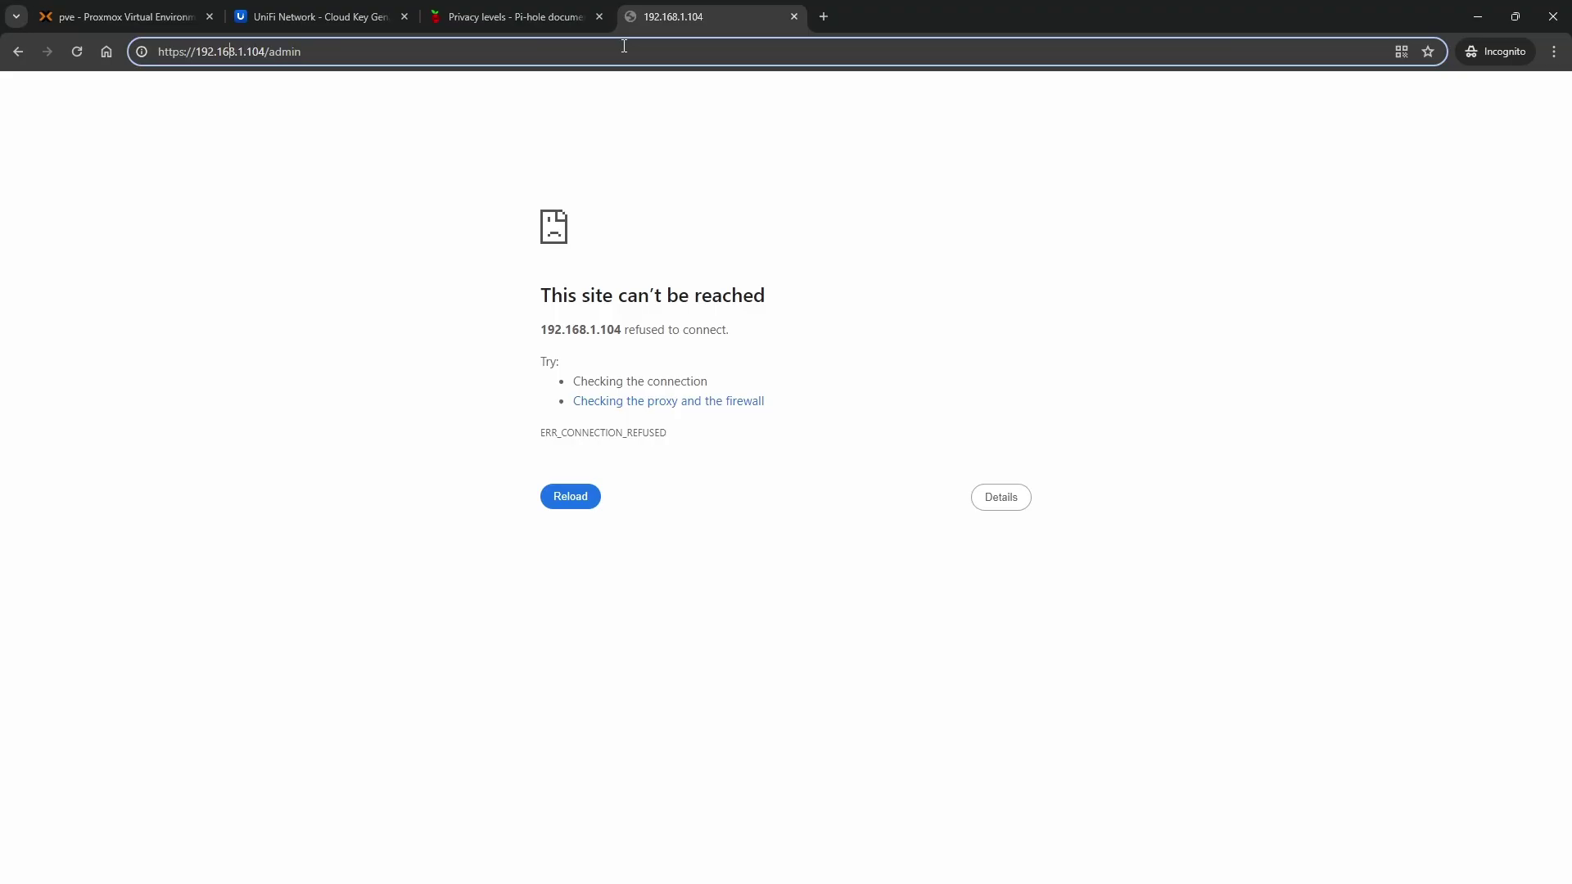
{"action": "key", "text": "Left"}
{"action": "key", "text": "Left"}
{"action": "key", "text": "Left"}
{"action": "key", "text": "BackSpace"}
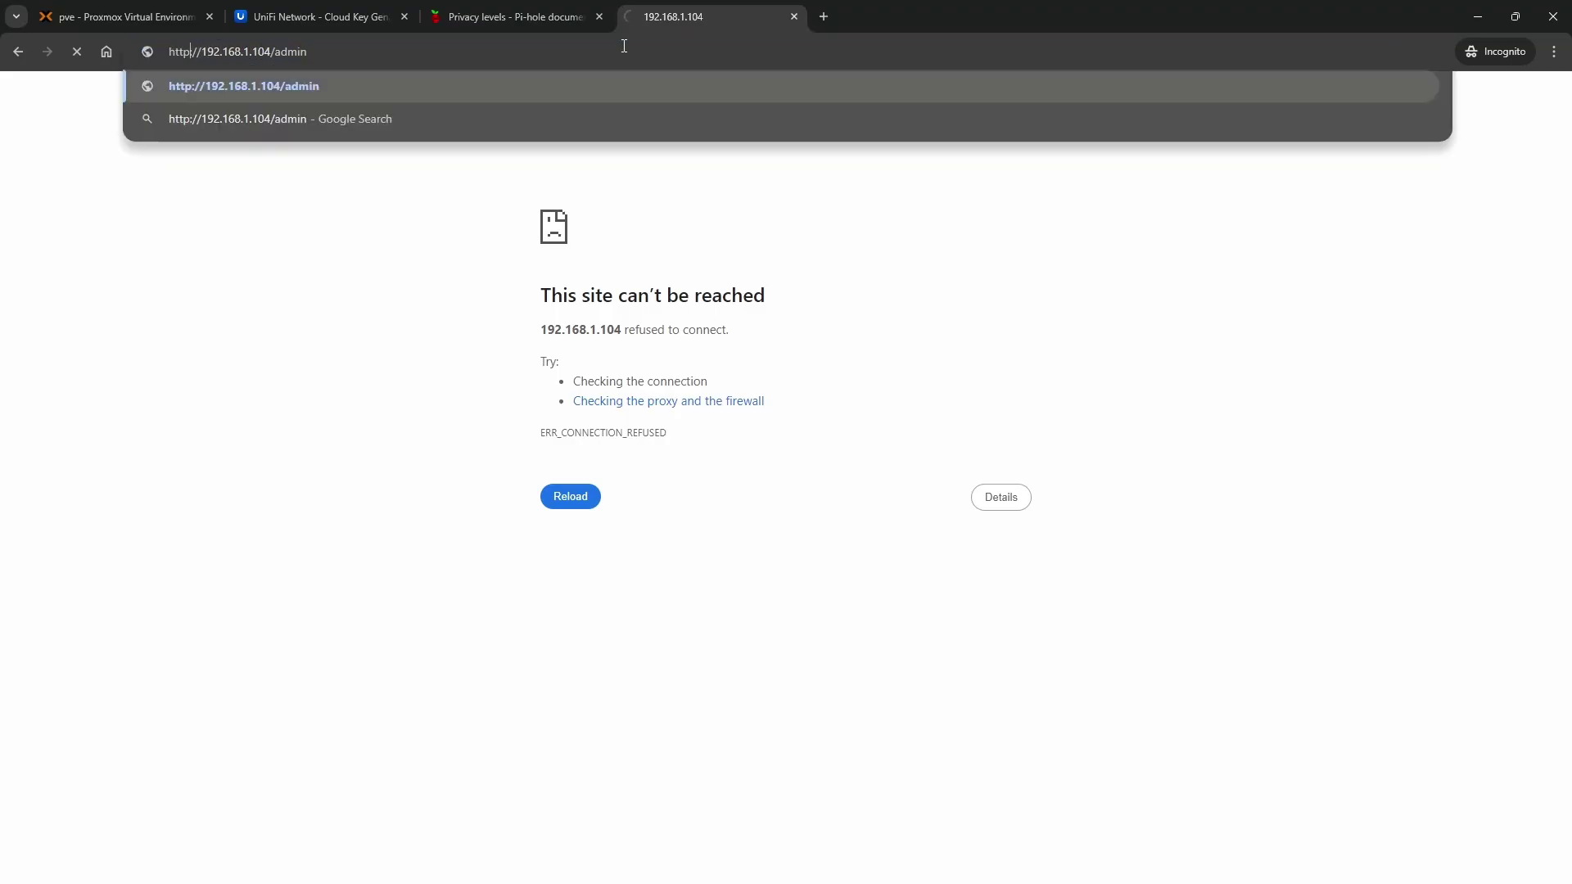
{"action": "key", "text": "Return"}
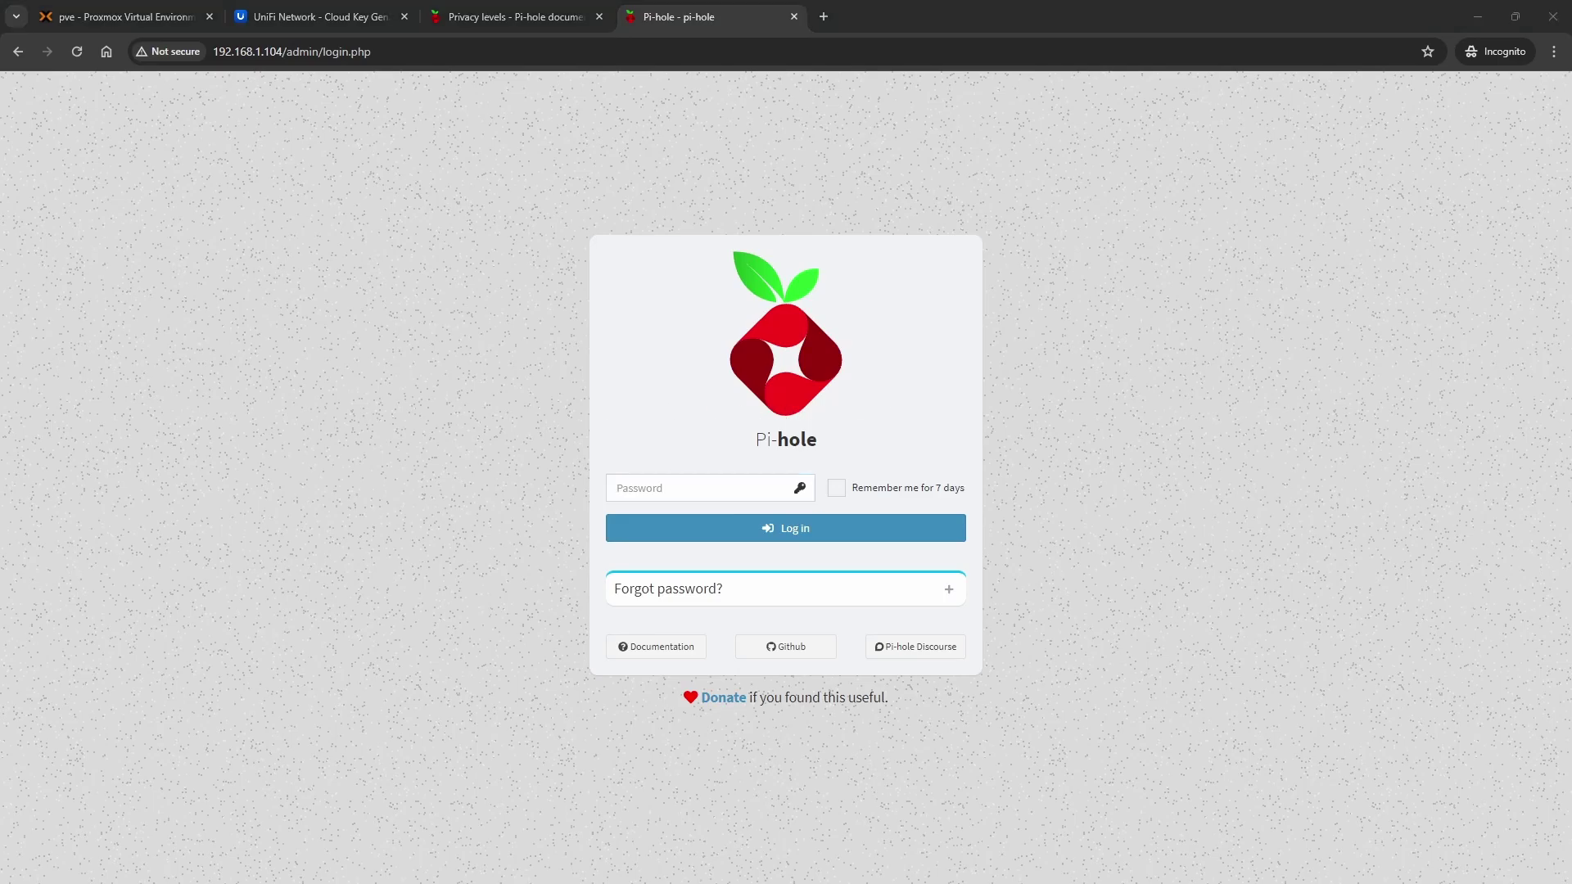
Sign in with the admin password, ticking Remember me for 7 days
{"action": "left_click", "coordinate": [698, 488]}
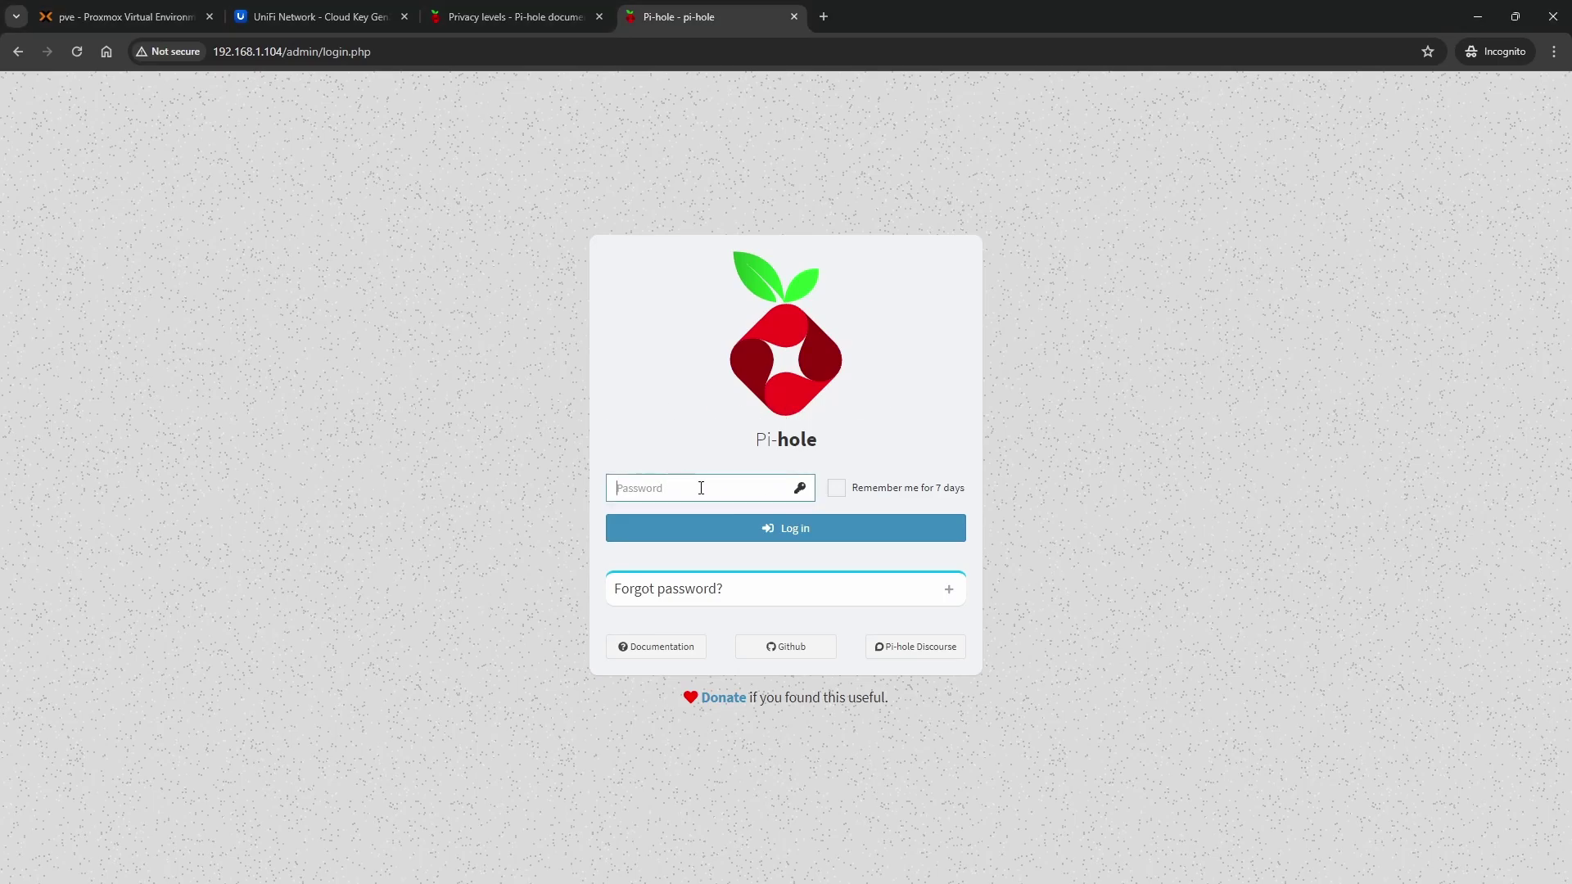
{"action": "type", "text": "********"}
{"action": "left_click", "coordinate": [842, 494]}
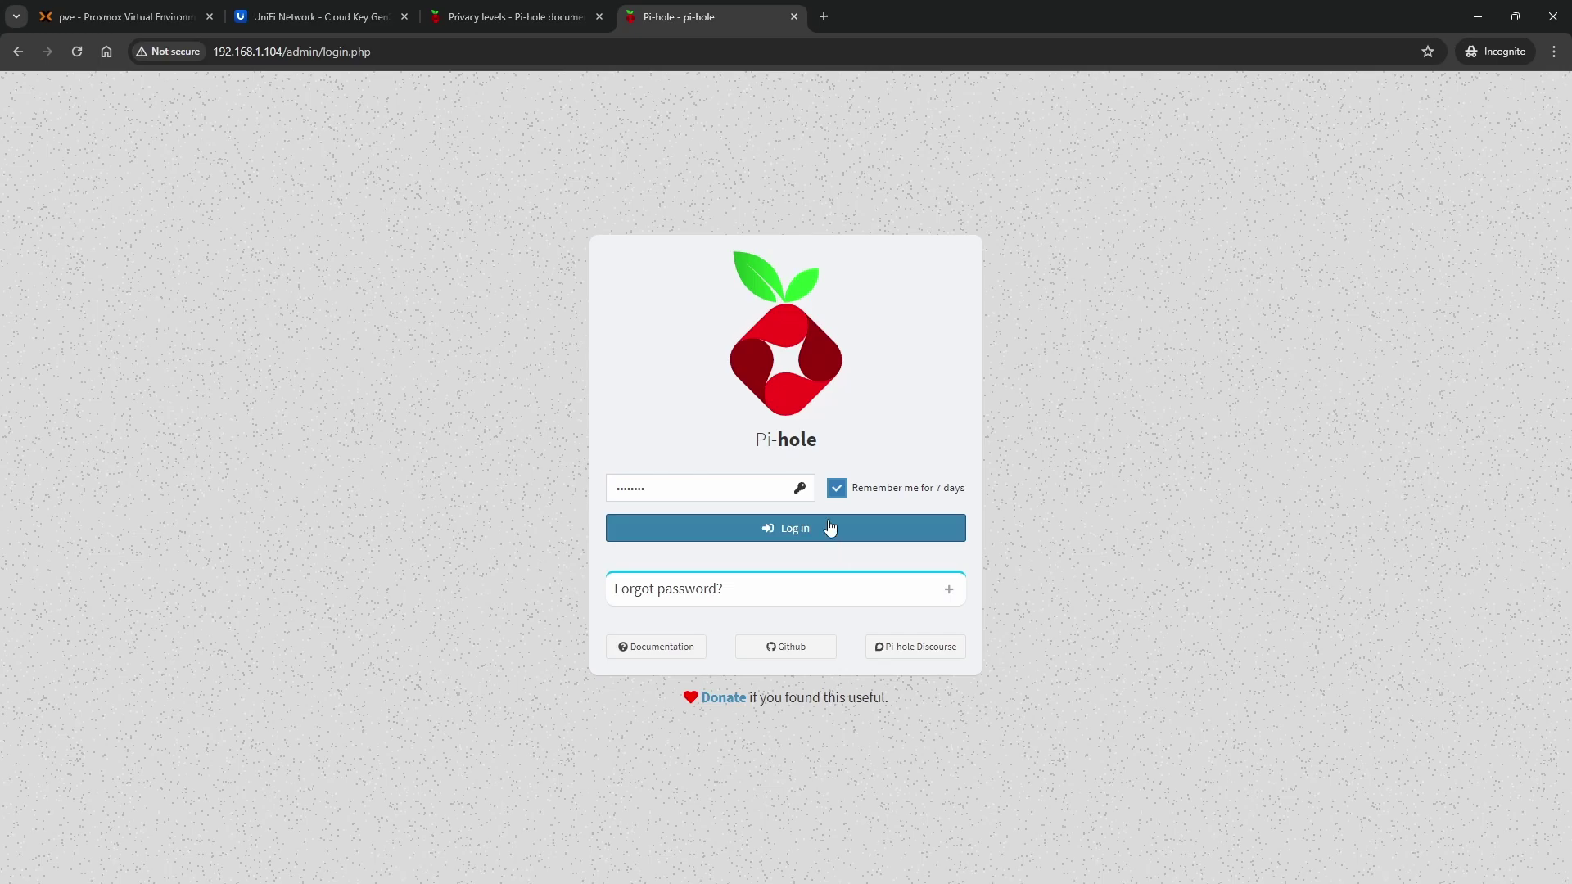
{"action": "left_click", "coordinate": [821, 537]}
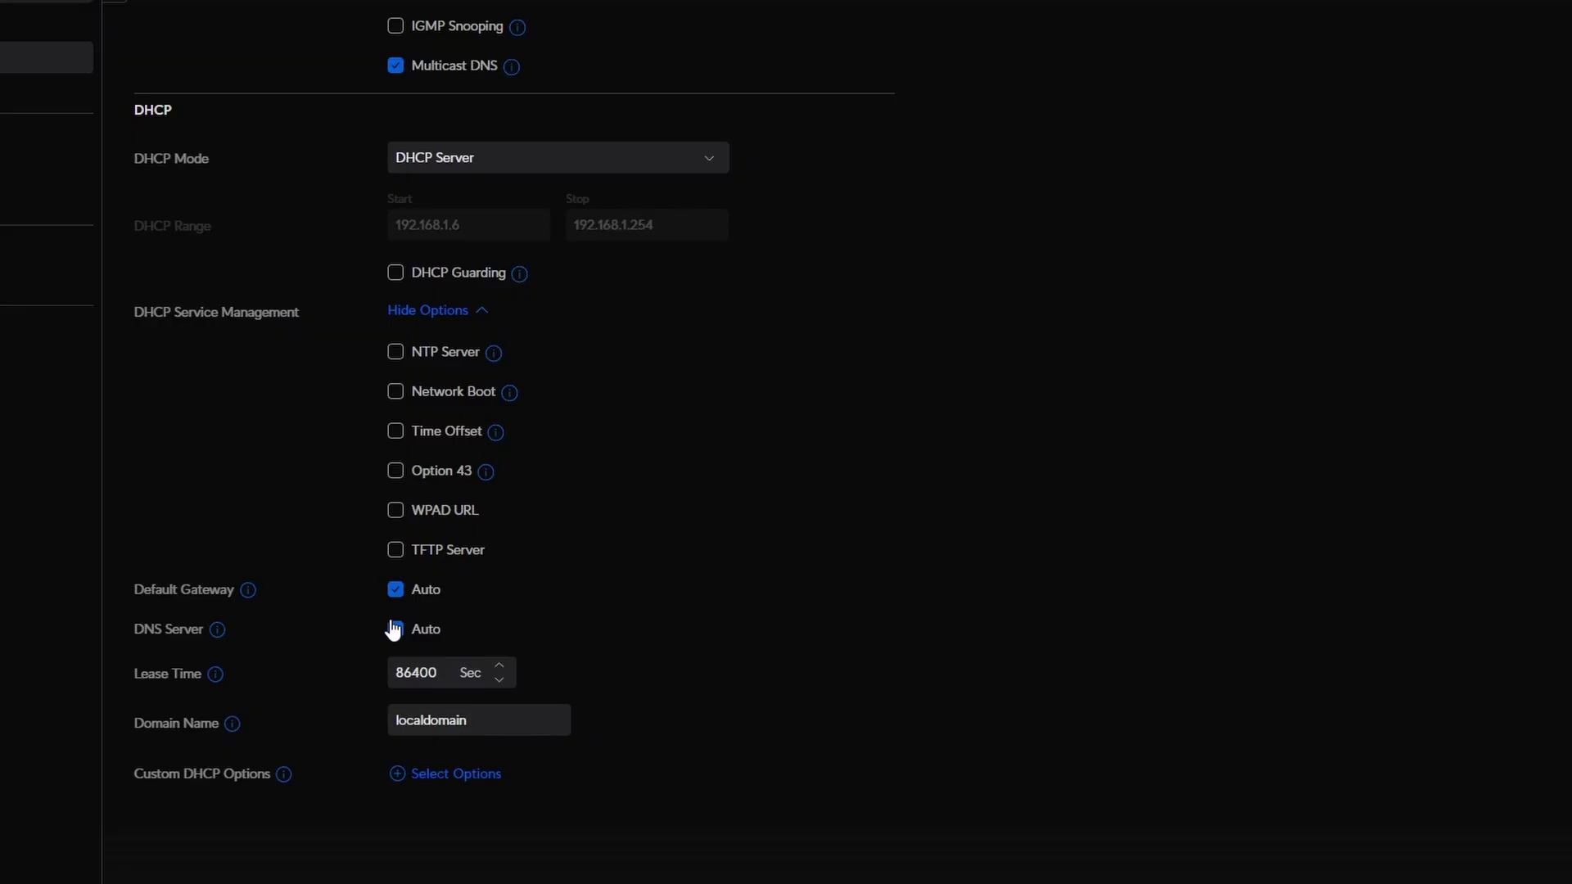
Switch DHCP DNS to manual with 192.168.1.104 as DNS Server 1 and 1.1.1.1 as DNS Server 2
{"action": "left_click", "coordinate": [394, 629]}
{"action": "left_click", "coordinate": [494, 672]}
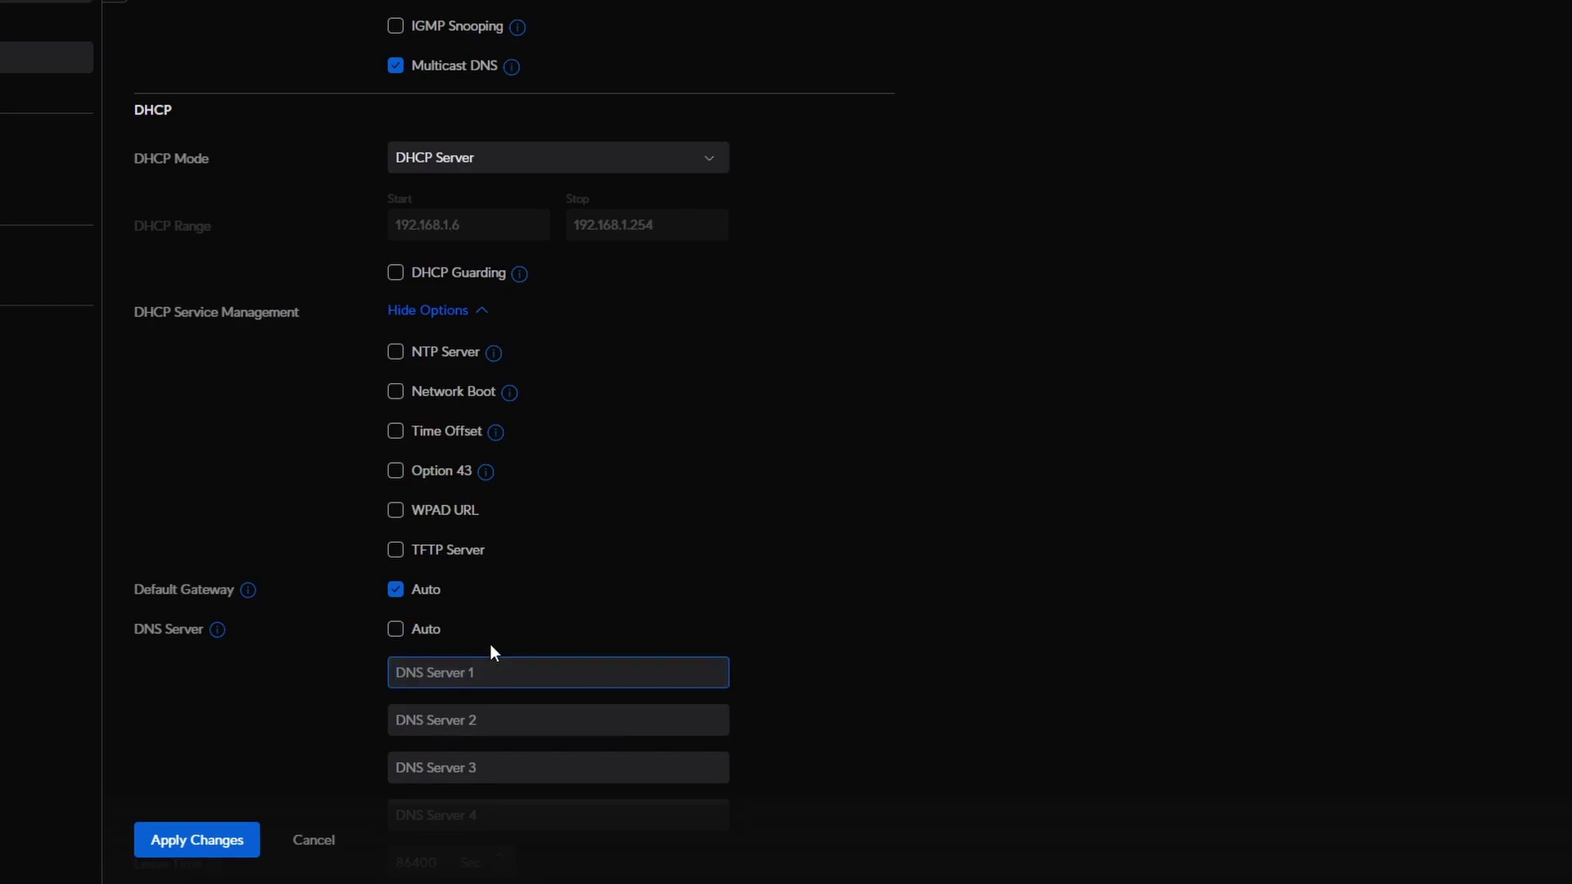
{"action": "type", "text": "192.168.1.104"}
{"action": "key", "text": "Tab"}
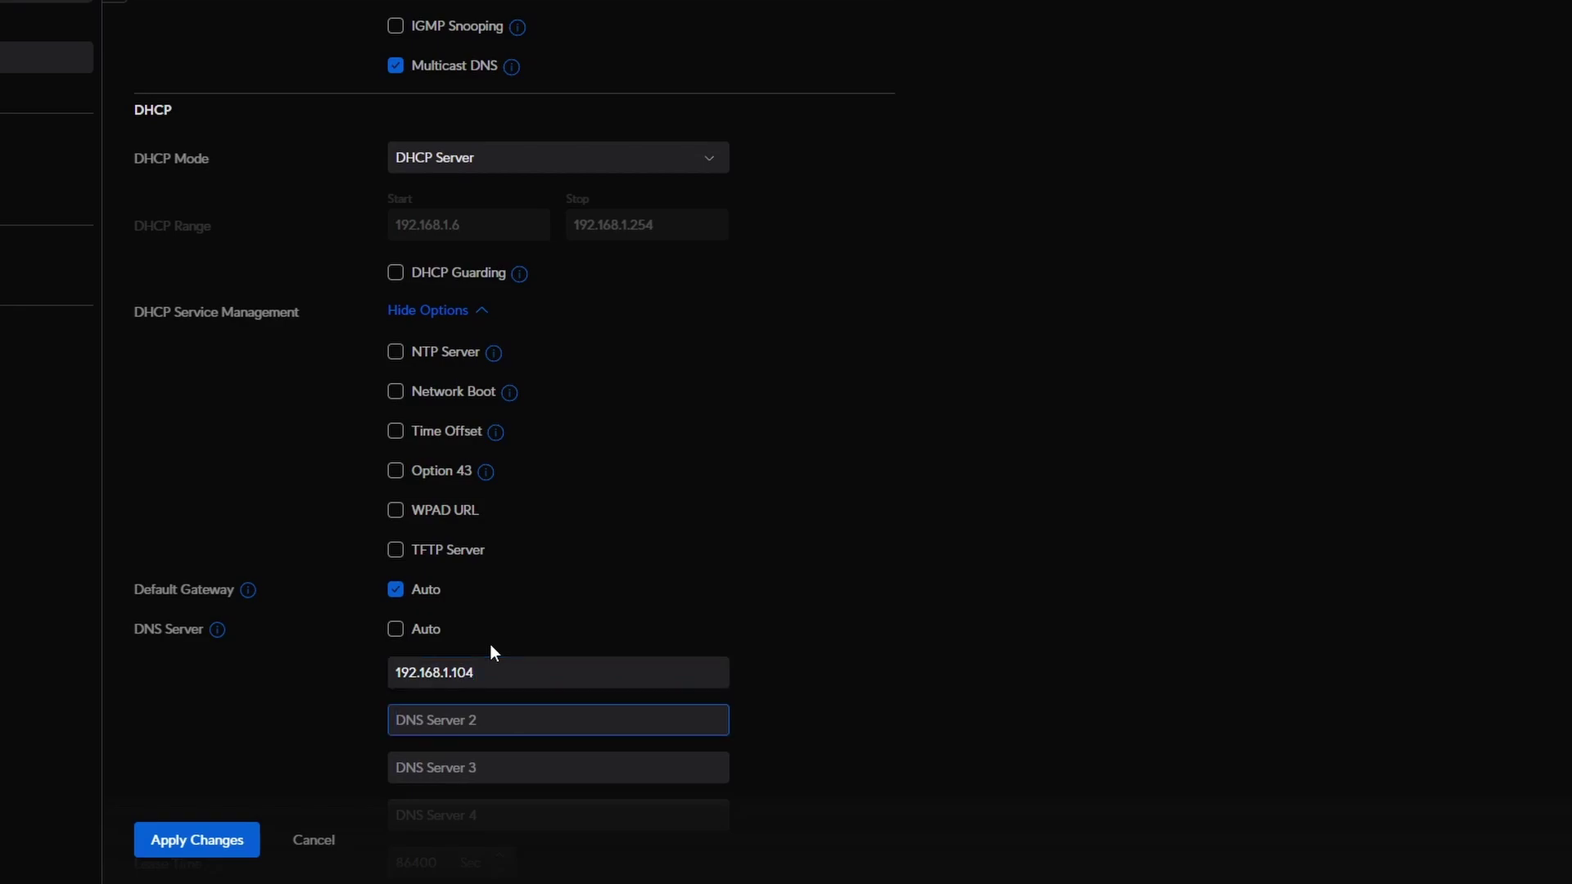
{"action": "type", "text": "1.1.1.1"}
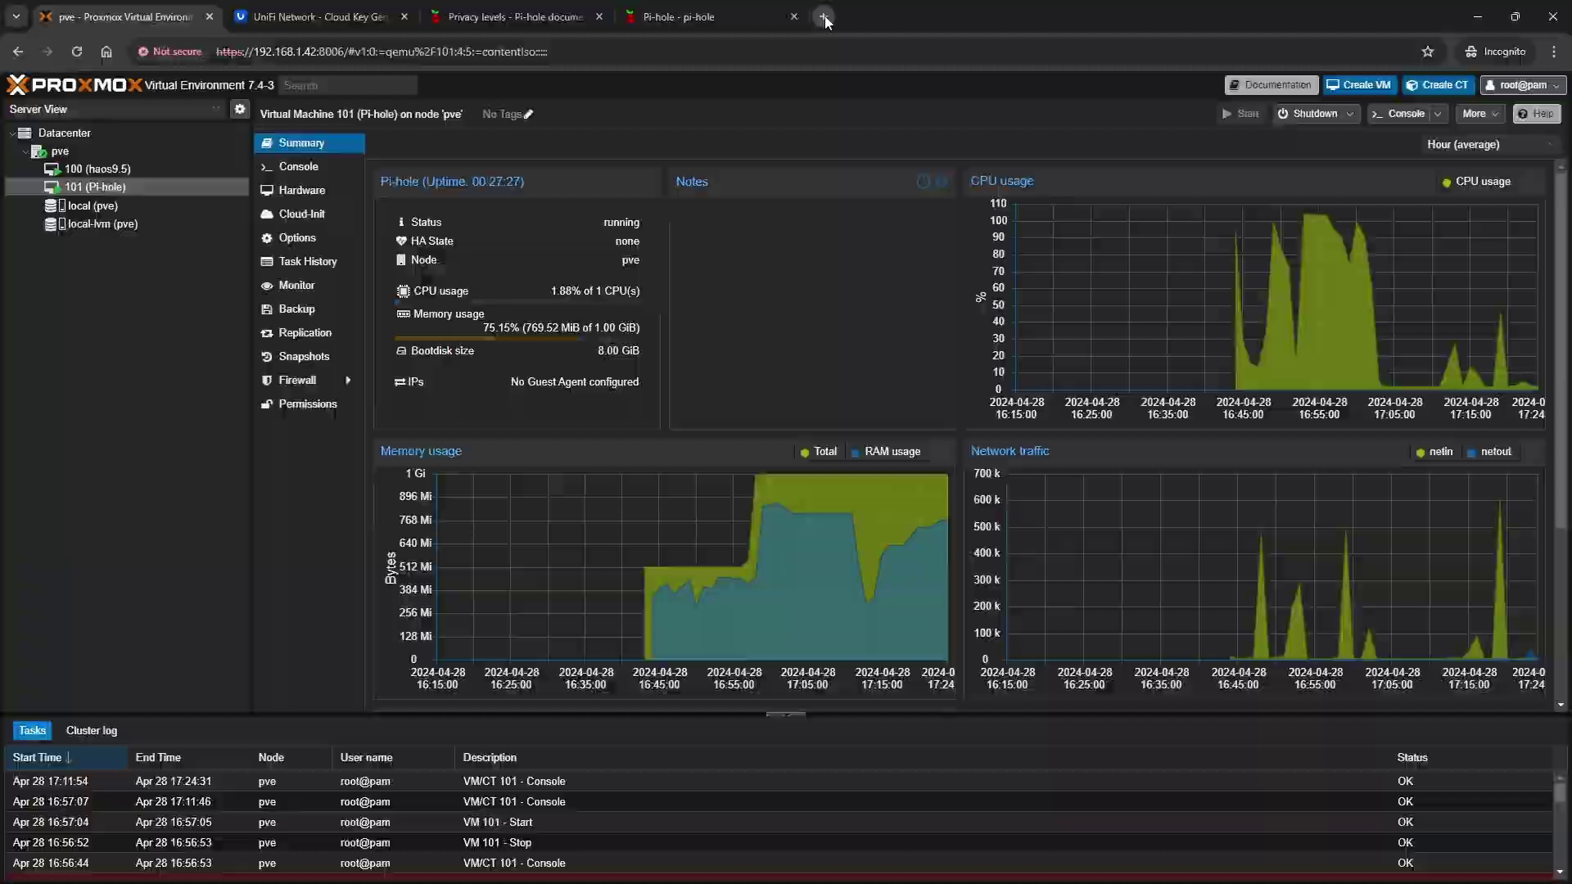
Renew the Ethernet lease with ipconfig /renew (192.168.1.251) and open a fresh Incognito tab
{"action": "key", "text": "ctrl+t"}
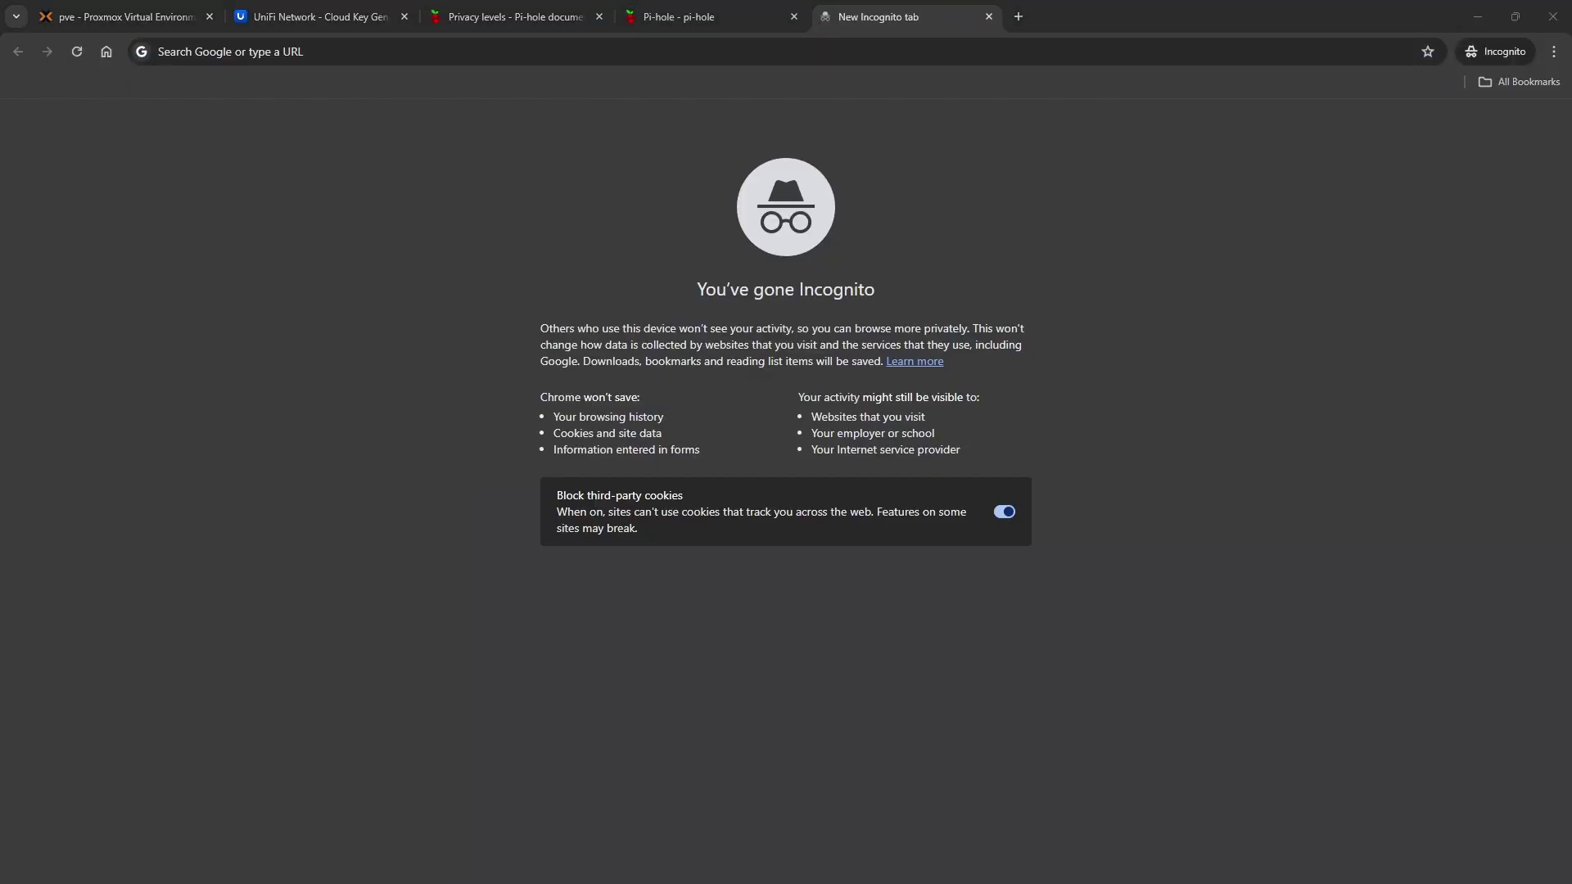
{"action": "left_click", "coordinate": [665, 54]}
{"action": "key", "text": "alt+Tab"}
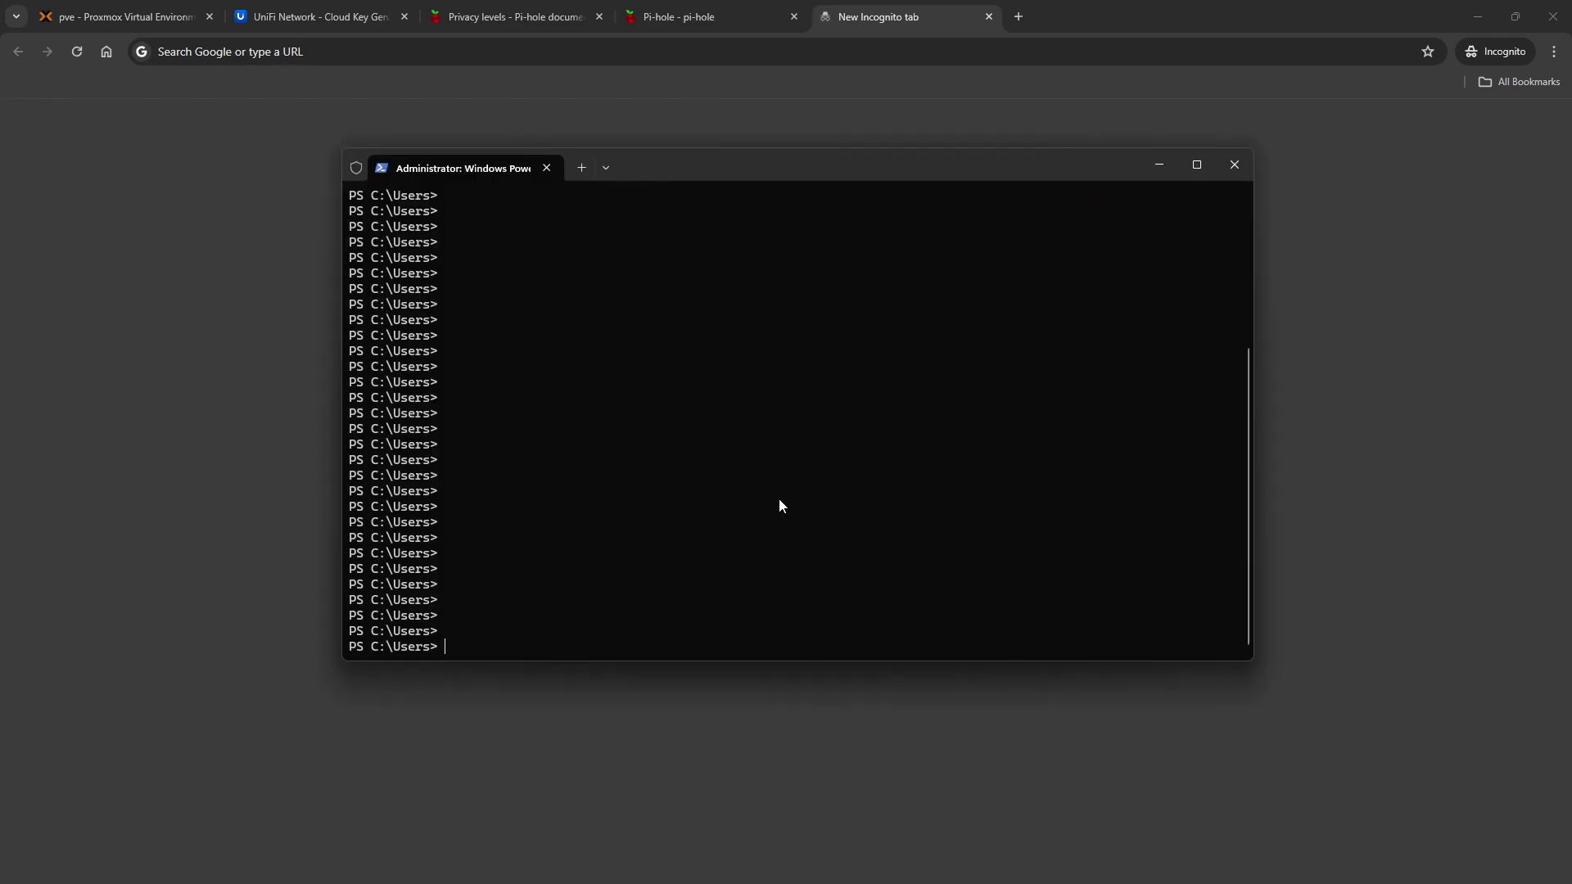
{"action": "type", "text": "ipconfig /renew"}
{"action": "key", "text": "Return"}
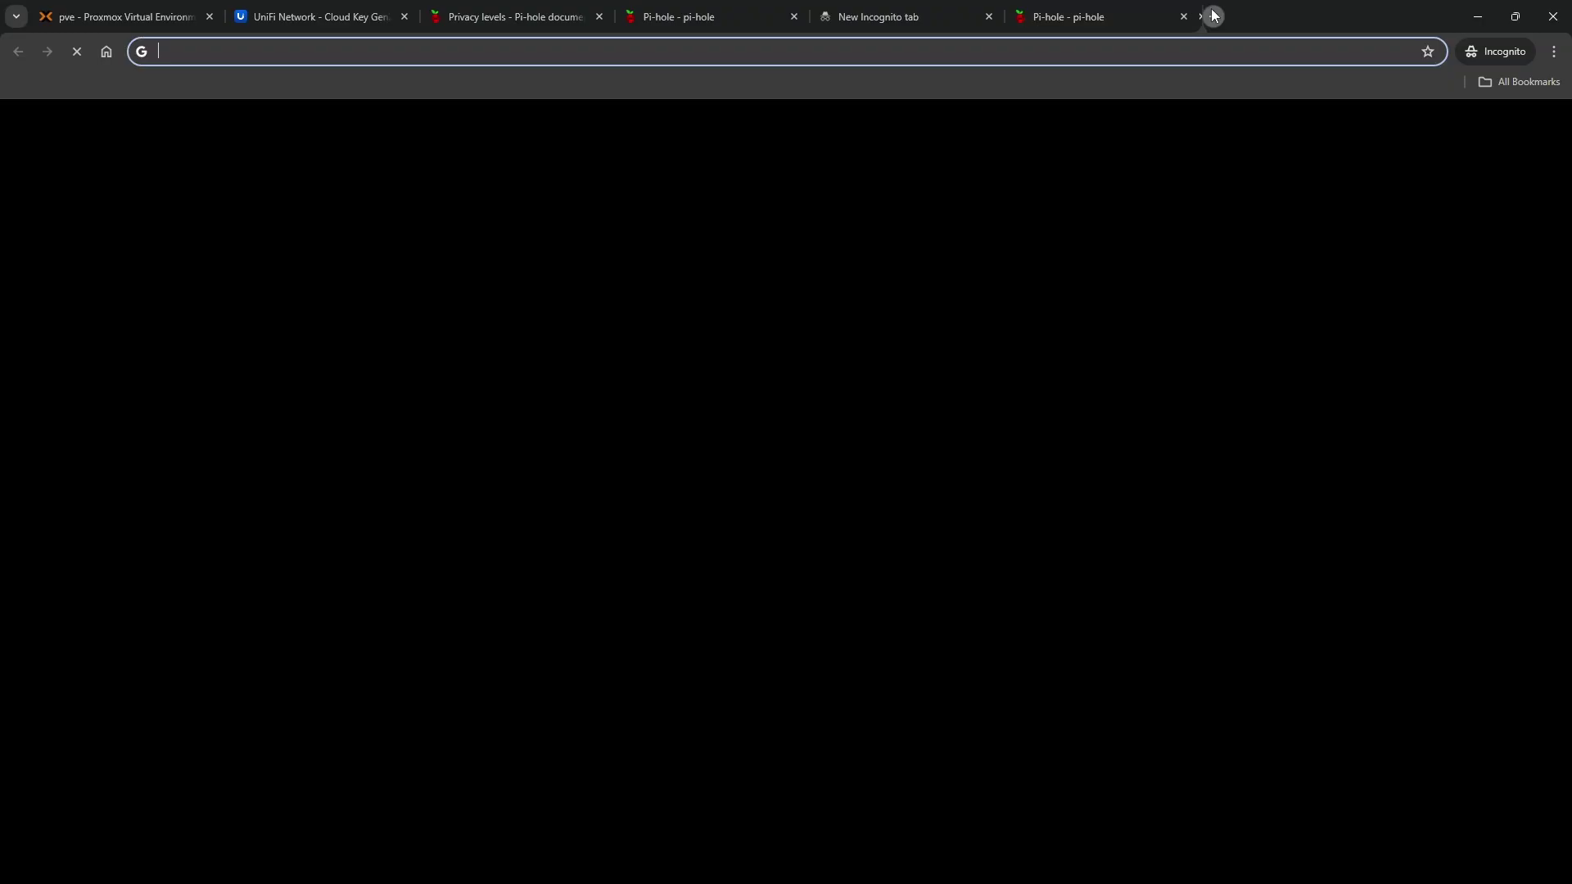
{"action": "left_click", "coordinate": [1211, 16]}
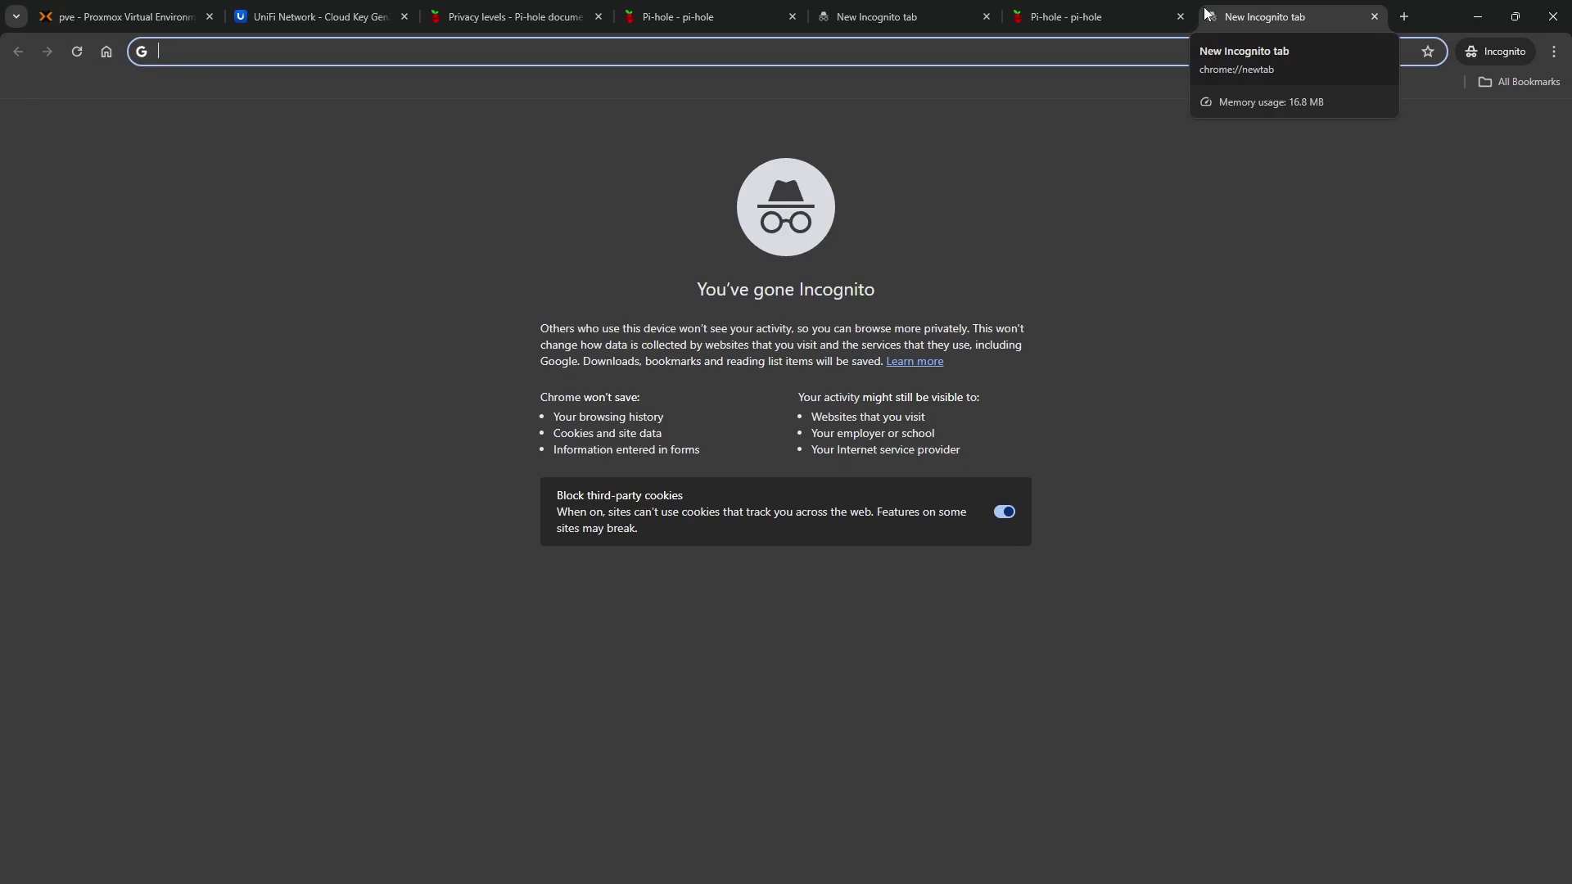
Load google.com, search for 'test', and select the address bar for the next site
{"action": "type", "text": "google.com"}
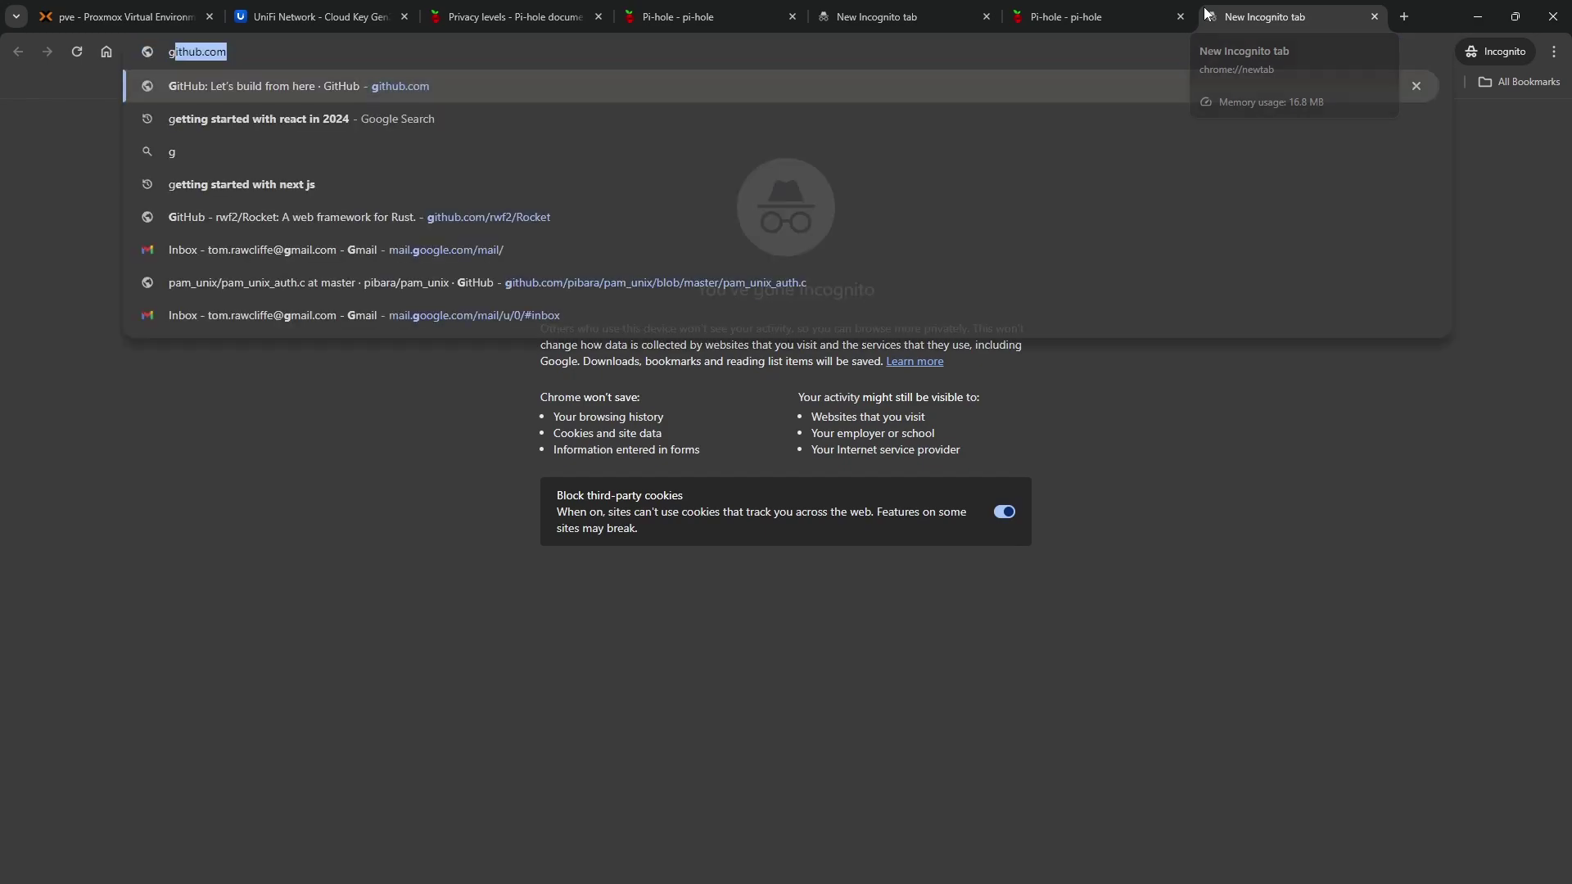
{"action": "key", "text": "Return"}
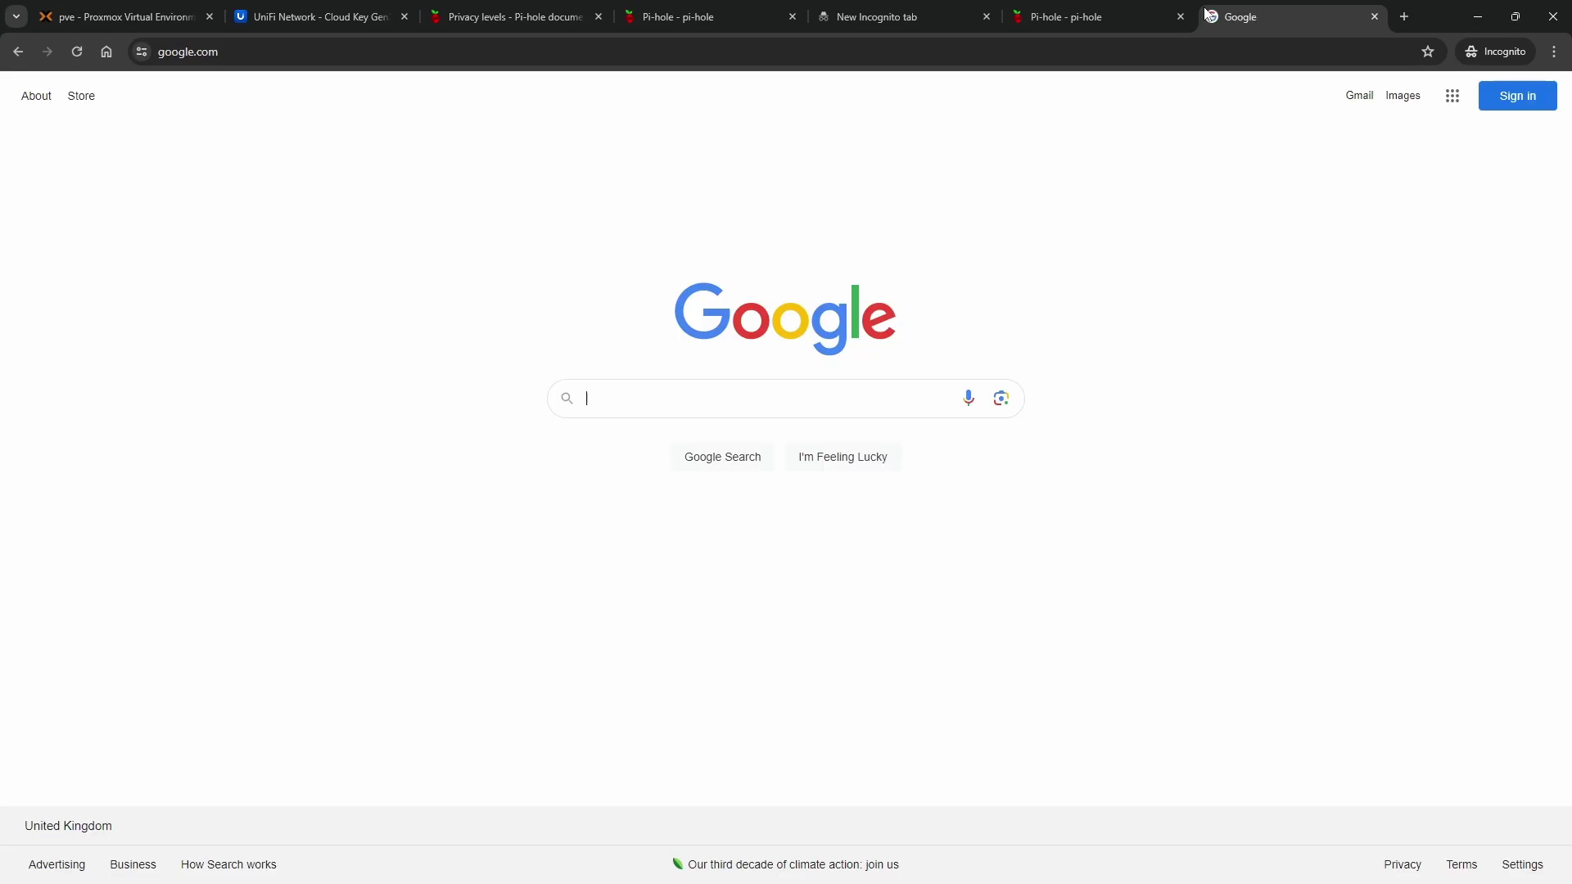
{"action": "left_click", "coordinate": [688, 395]}
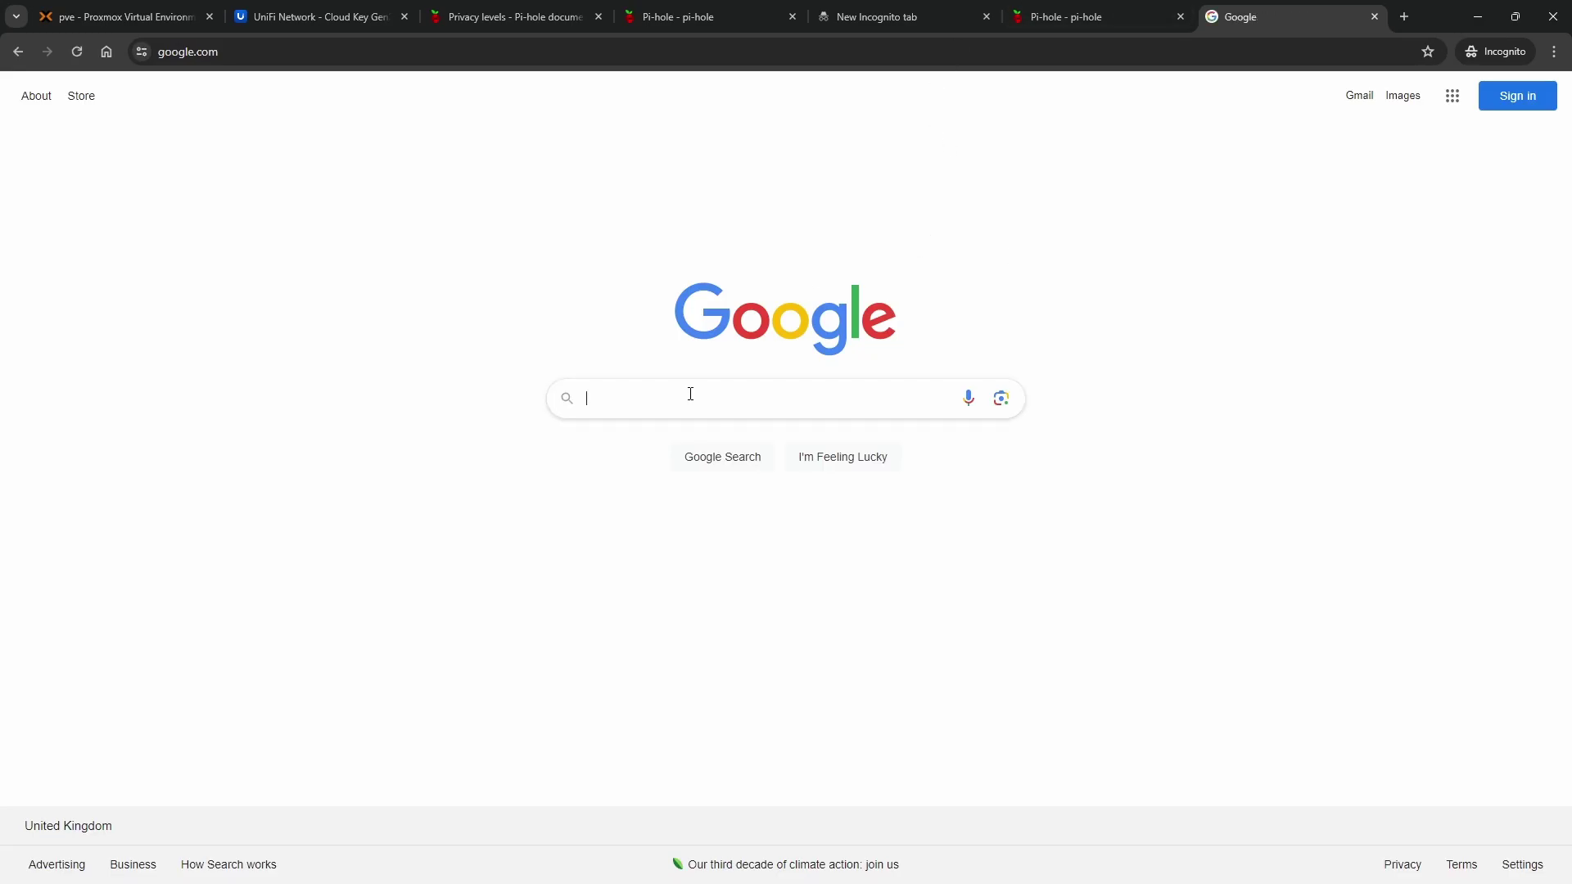
{"action": "type", "text": "test"}
{"action": "key", "text": "Return"}
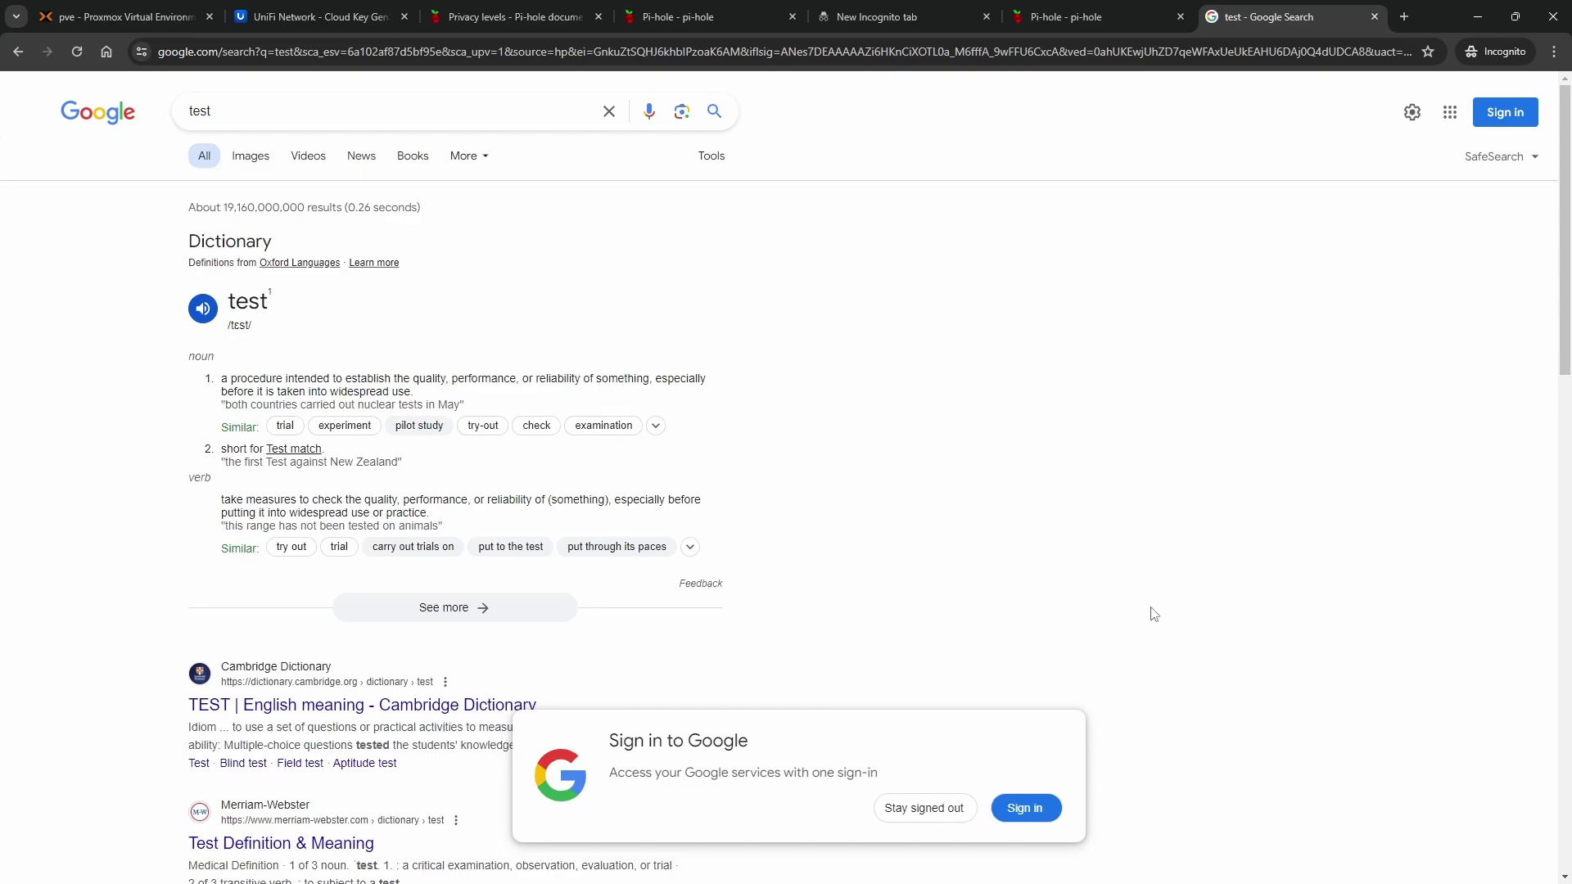
{"action": "left_click", "coordinate": [372, 45]}
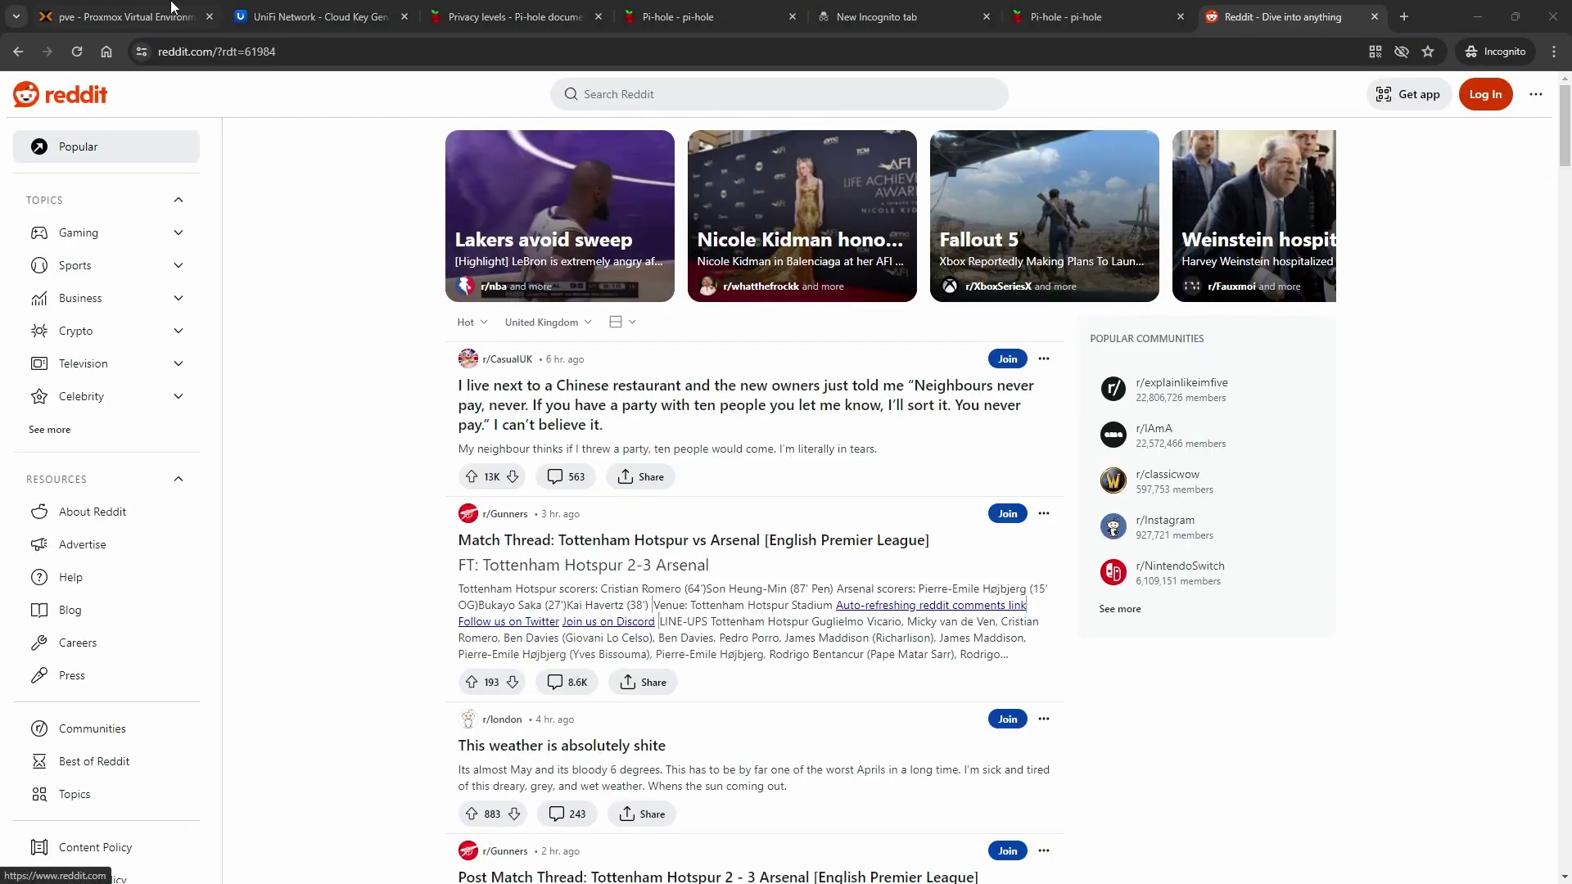
Load cnn.com in a new incognito tab and reject all cookie consent purposes
{"action": "left_click", "coordinate": [1403, 17]}
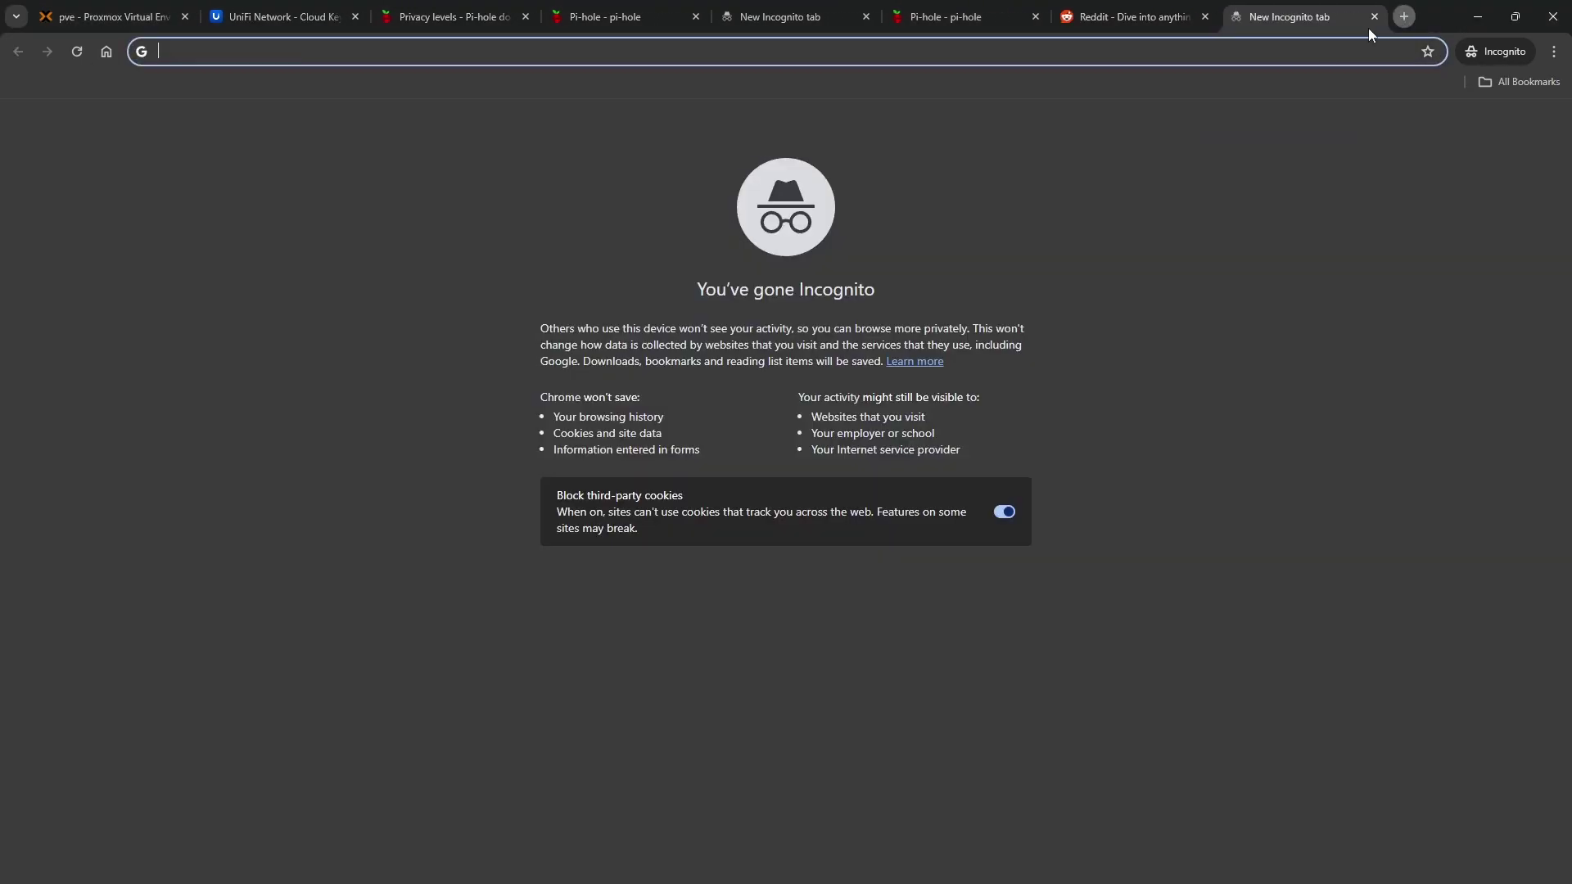
{"action": "type", "text": "cnn.com"}
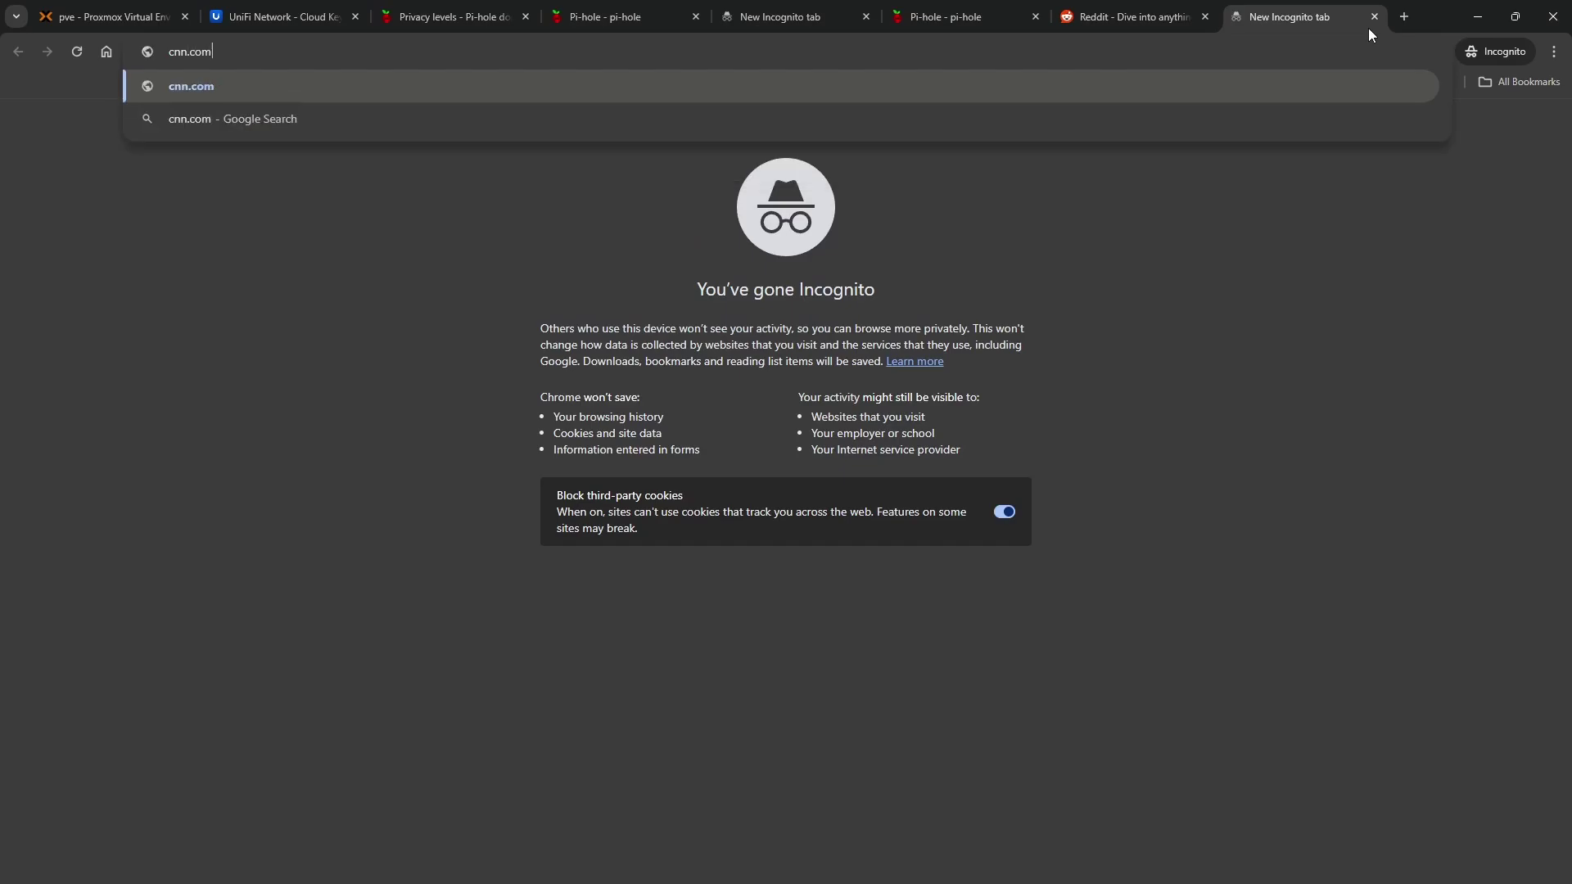
{"action": "key", "text": "Return"}
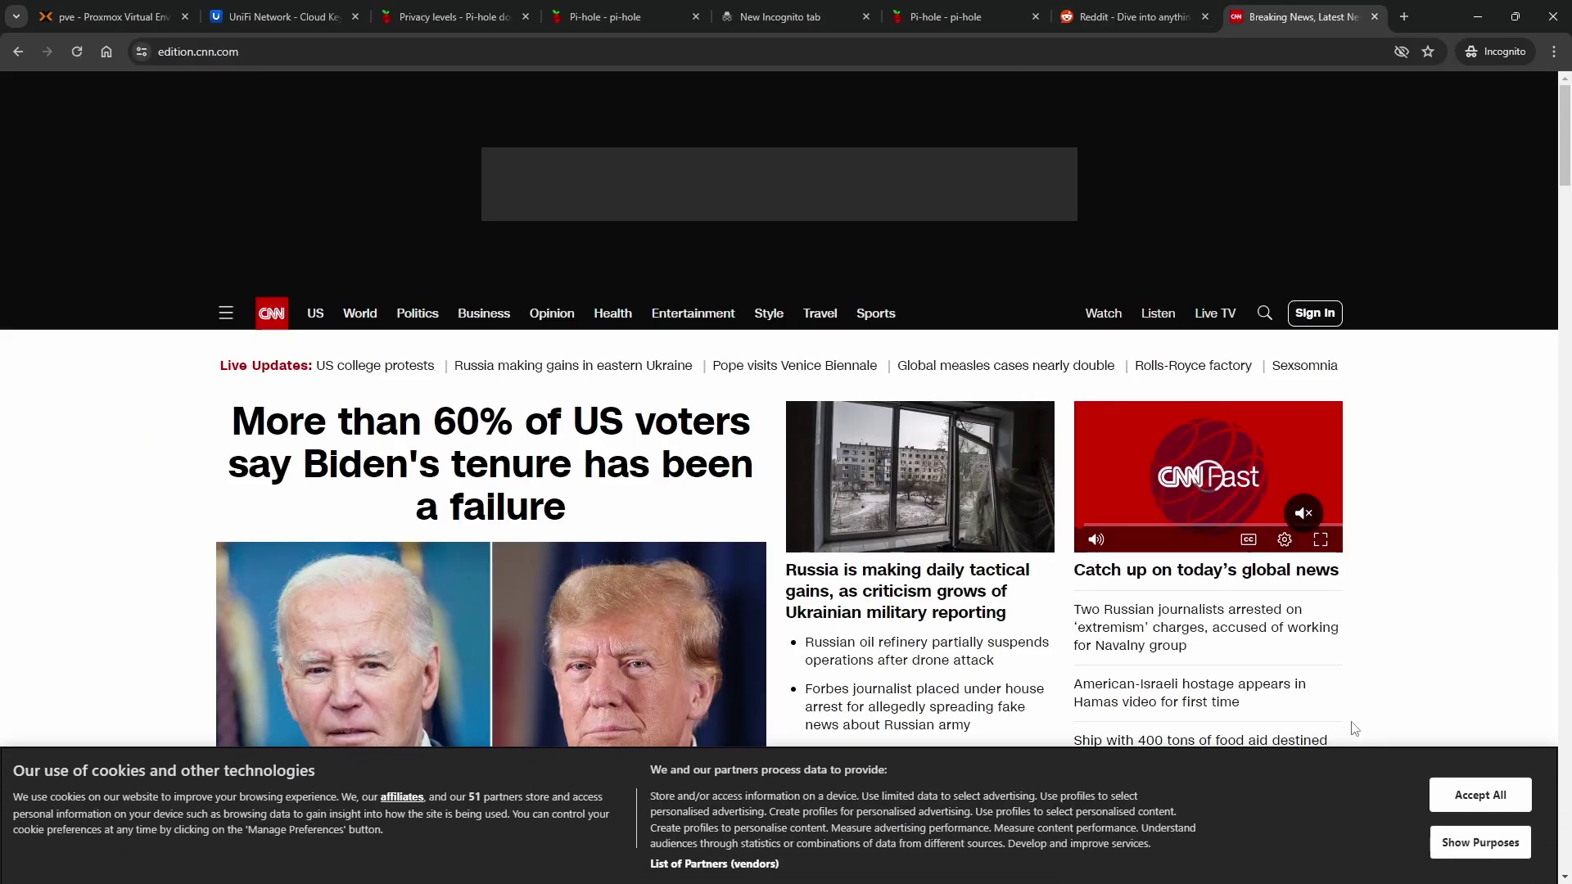
{"action": "left_click", "coordinate": [1474, 833]}
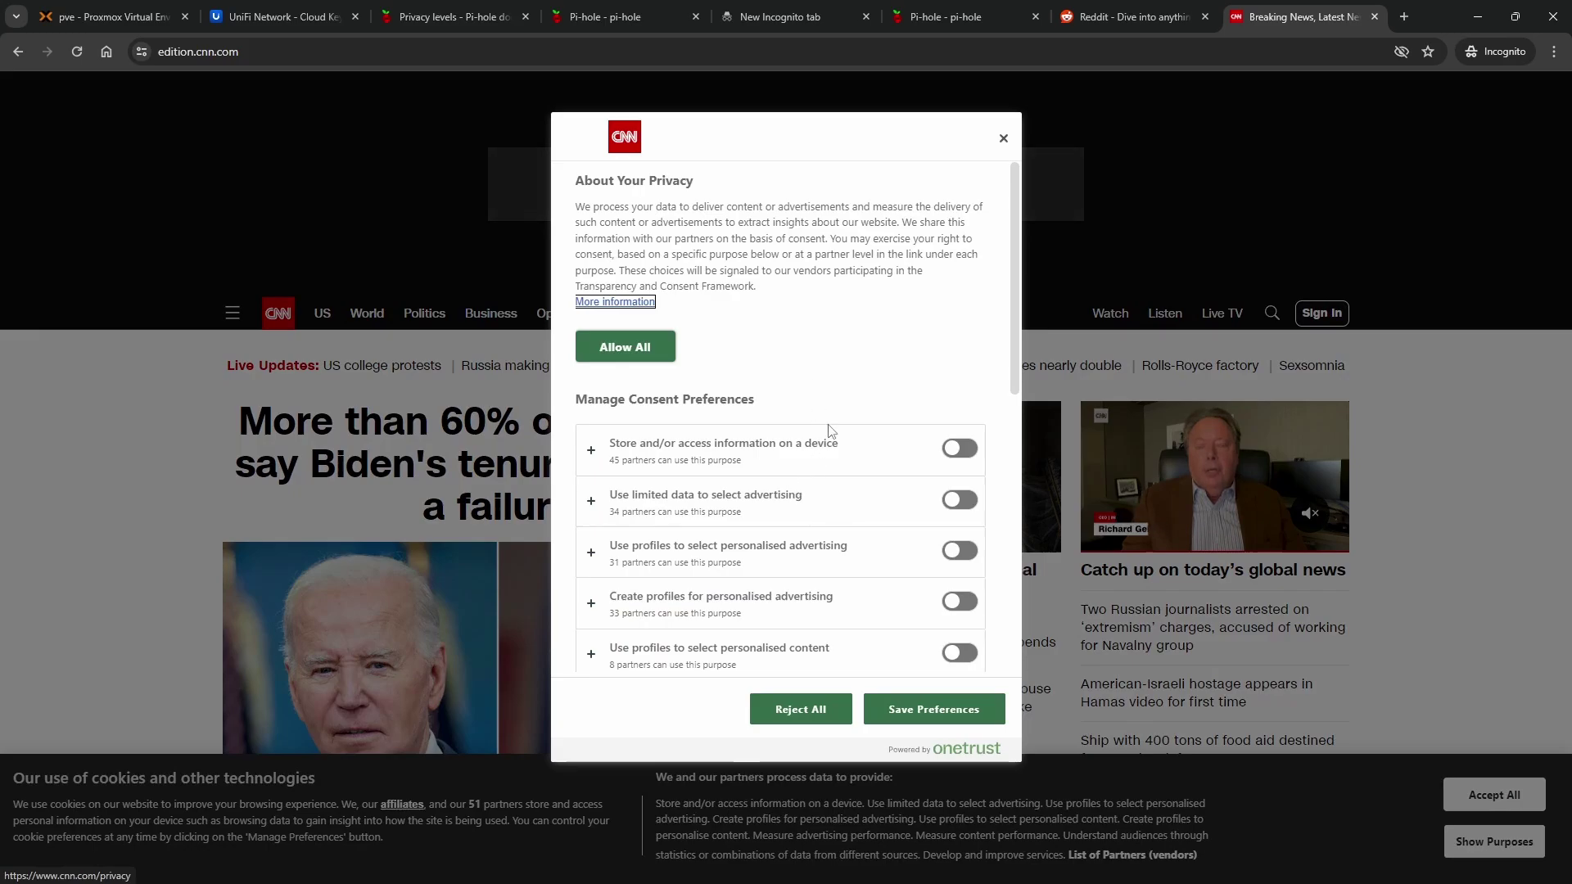
{"action": "scroll", "coordinate": [825, 433], "scroll_direction": "down", "scroll_amount": 5}
{"action": "left_click", "coordinate": [782, 709]}
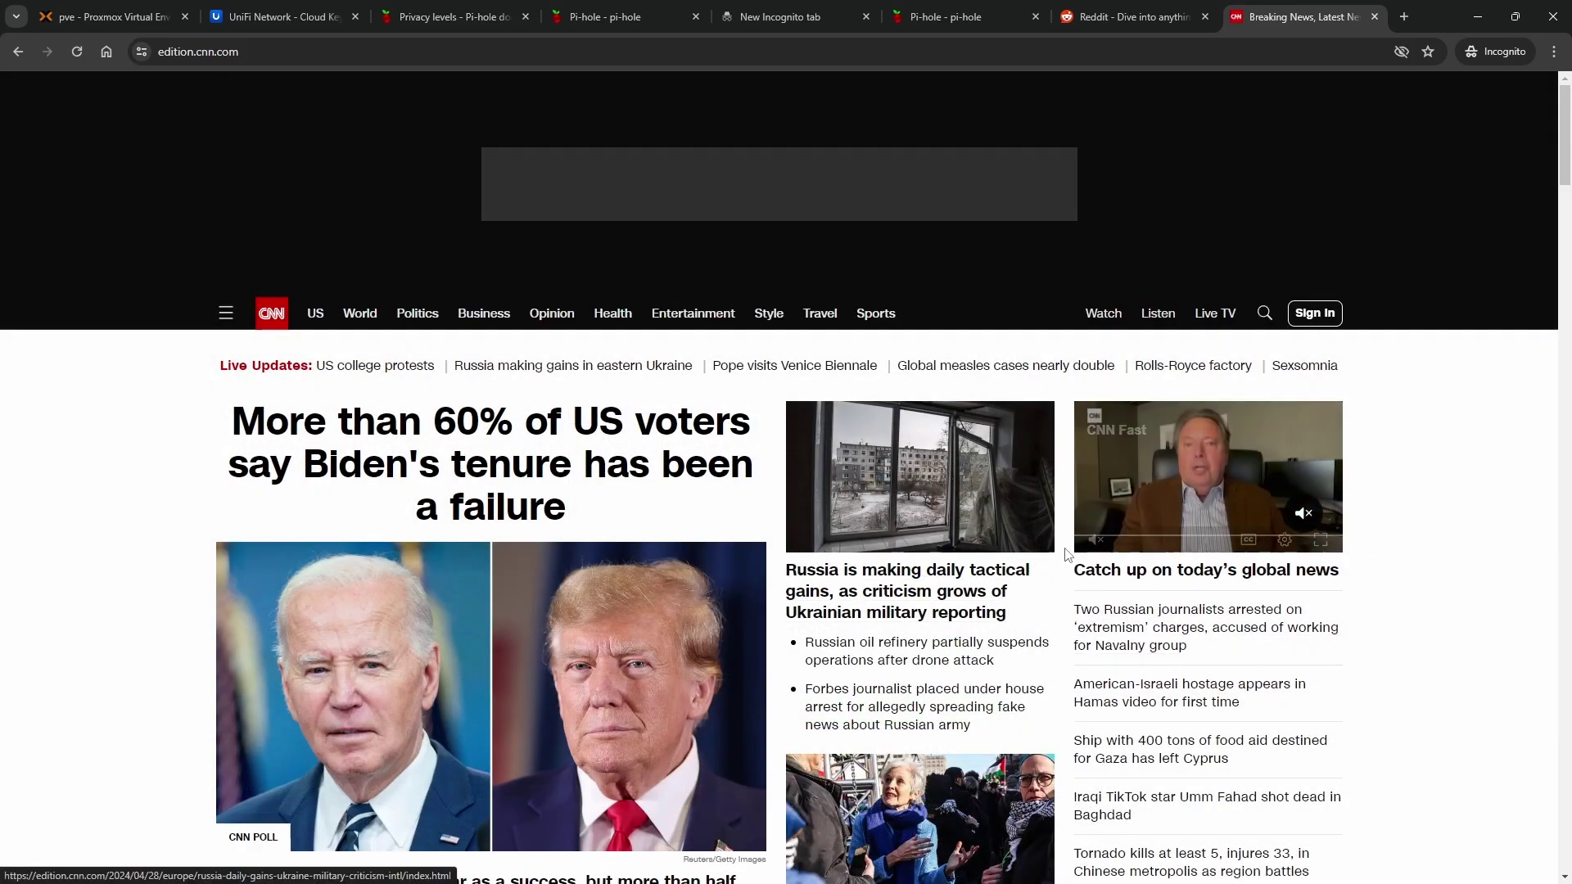
{"action": "scroll", "coordinate": [1040, 639], "scroll_direction": "down", "scroll_amount": 15}
{"action": "scroll", "coordinate": [1047, 690], "scroll_direction": "down", "scroll_amount": 20}
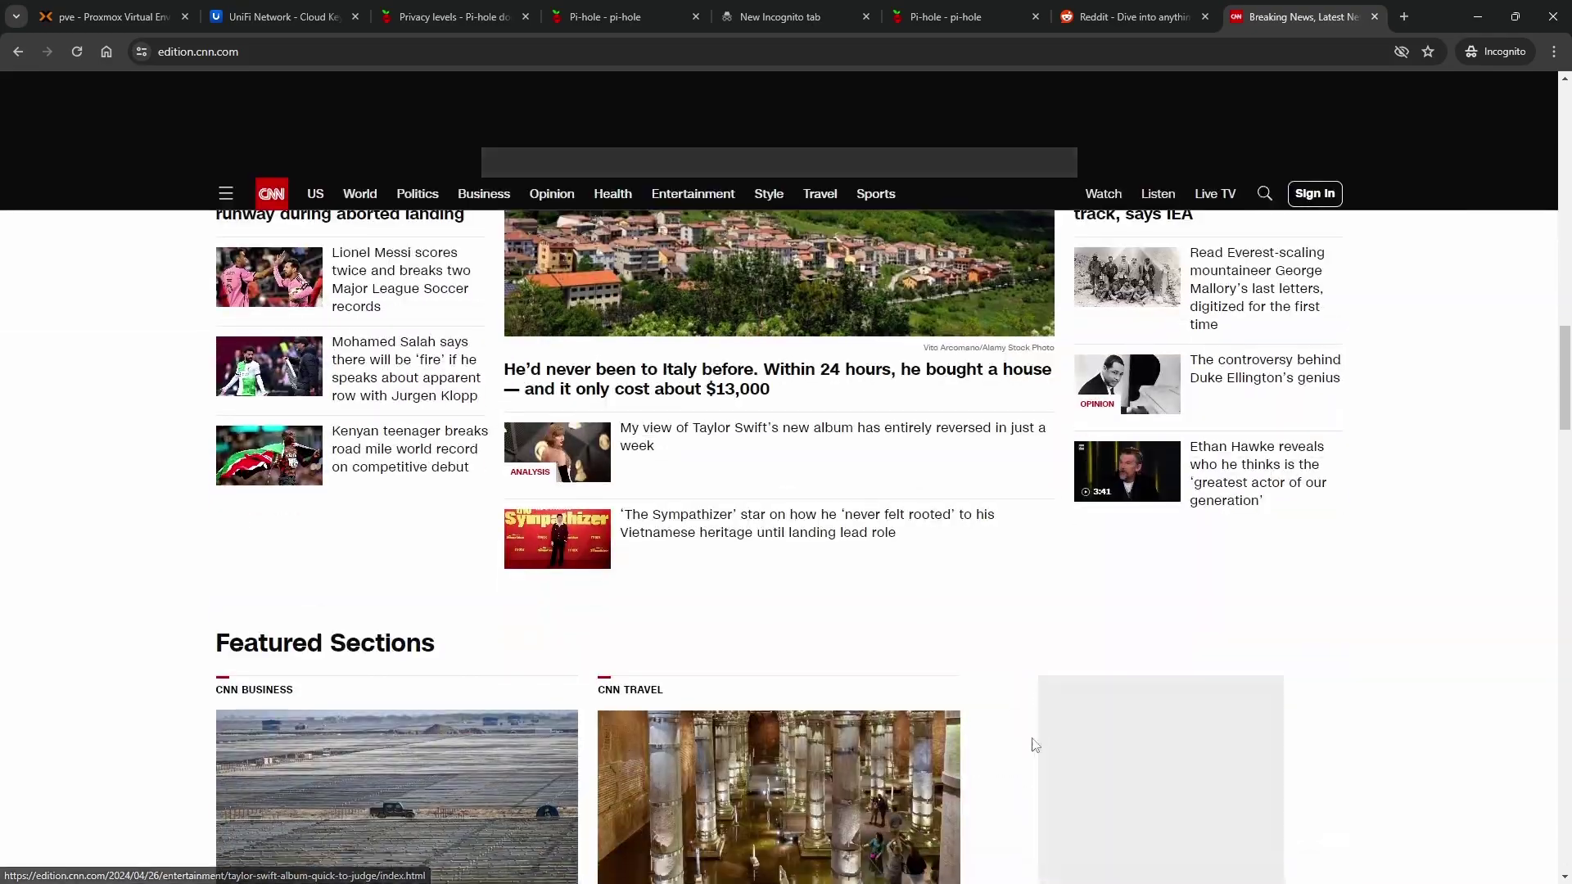
{"action": "scroll", "coordinate": [1005, 763], "scroll_direction": "up", "scroll_amount": 20}
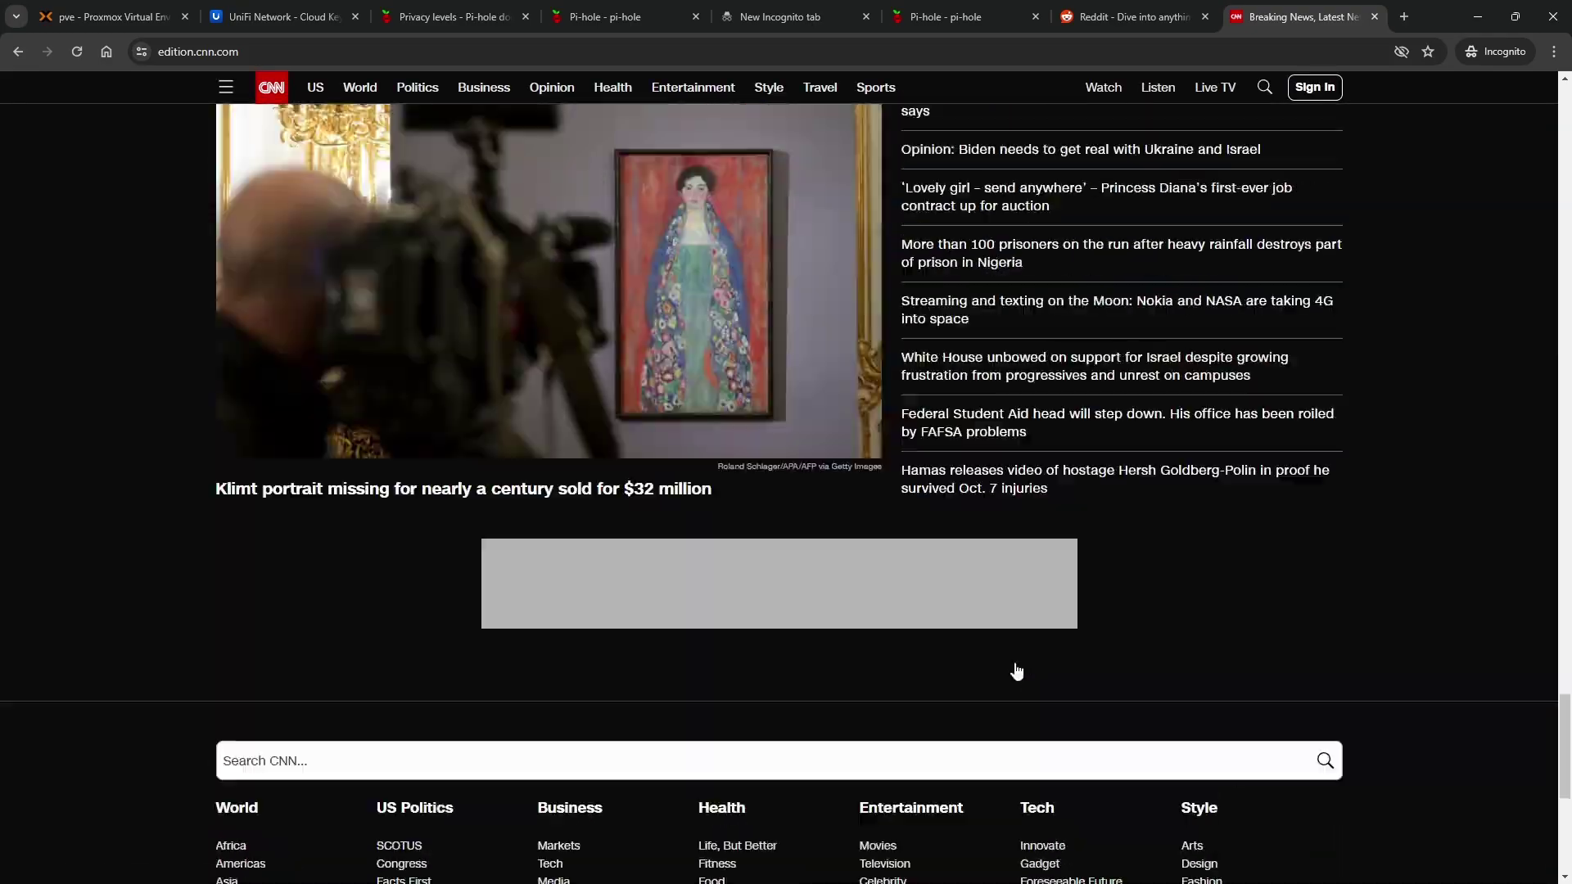
{"action": "scroll", "coordinate": [1002, 464], "scroll_direction": "up", "scroll_amount": 10}
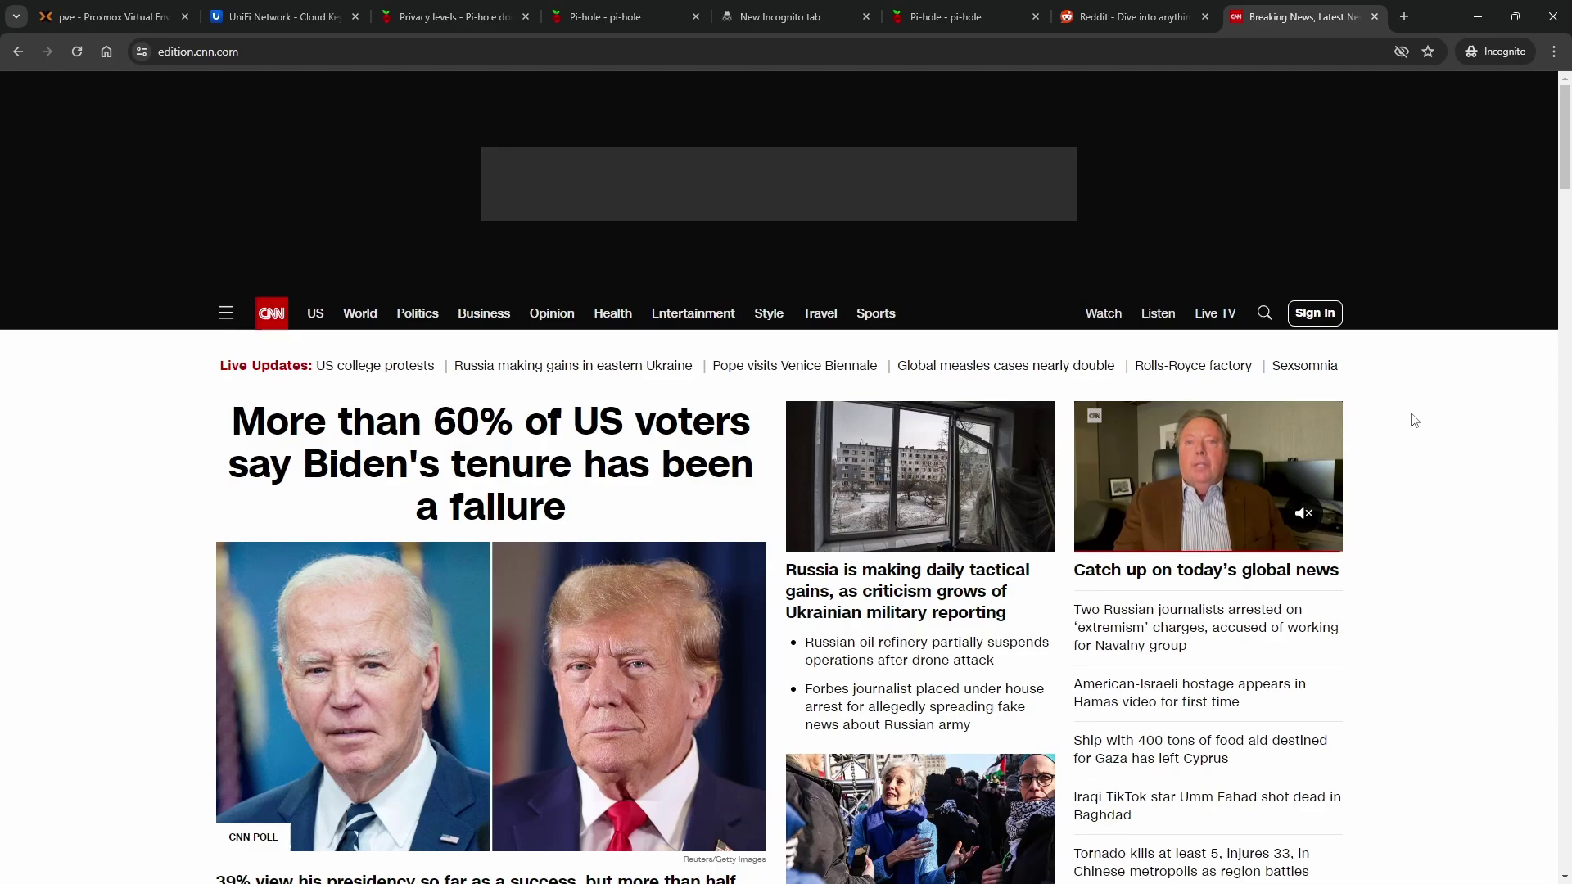
Log network requests in DevTools' Network panel while reading the CNN Poll lead story, then return to Pi-hole
{"action": "key", "text": "F12"}
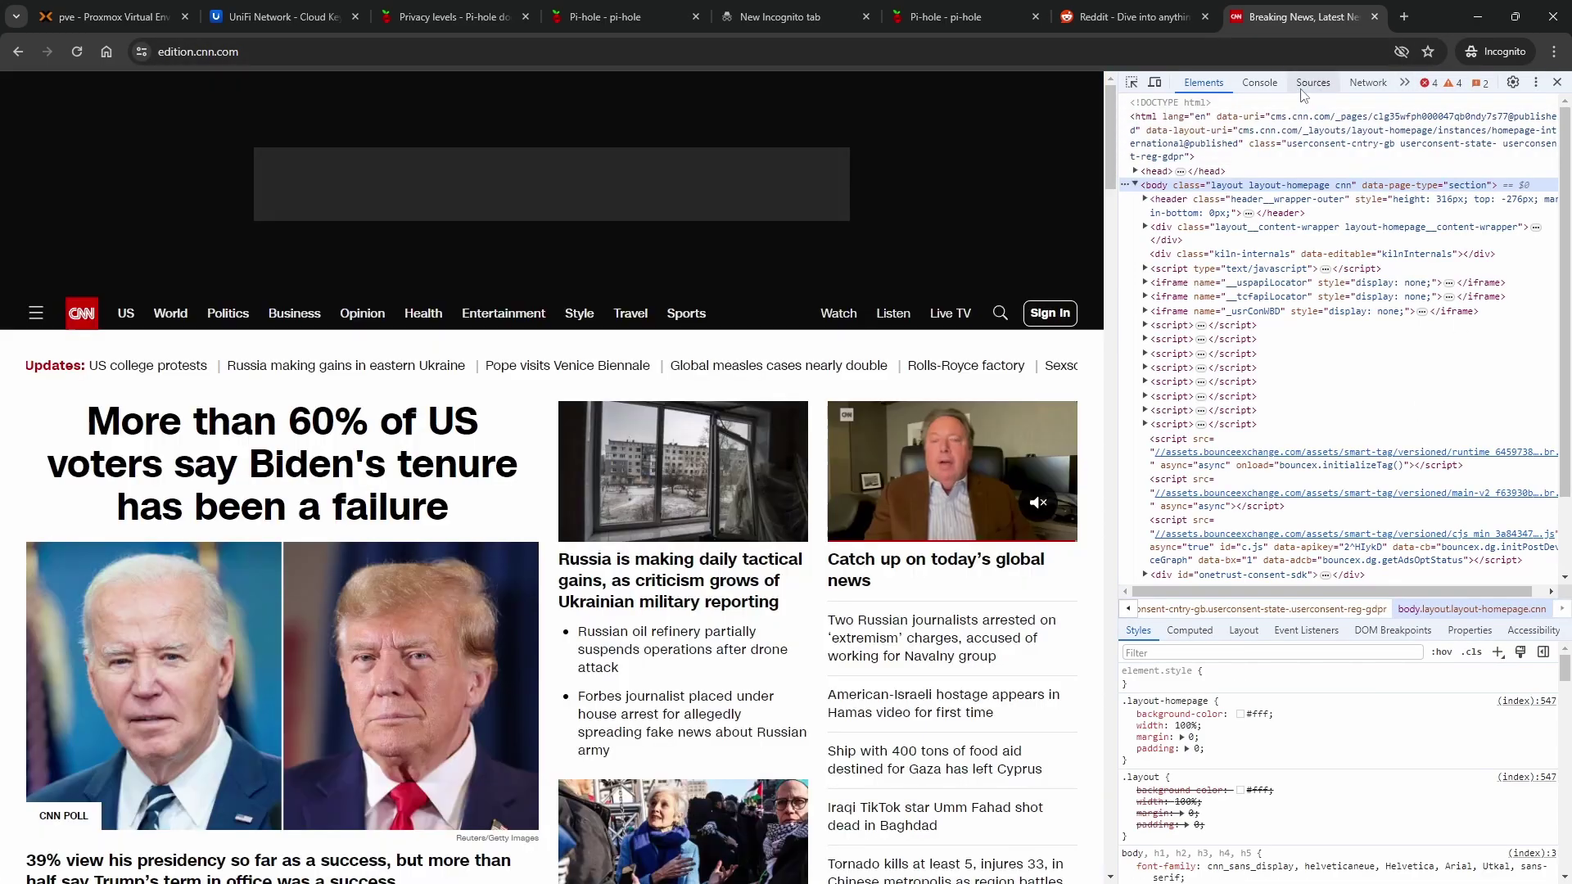
{"action": "left_click", "coordinate": [1346, 87]}
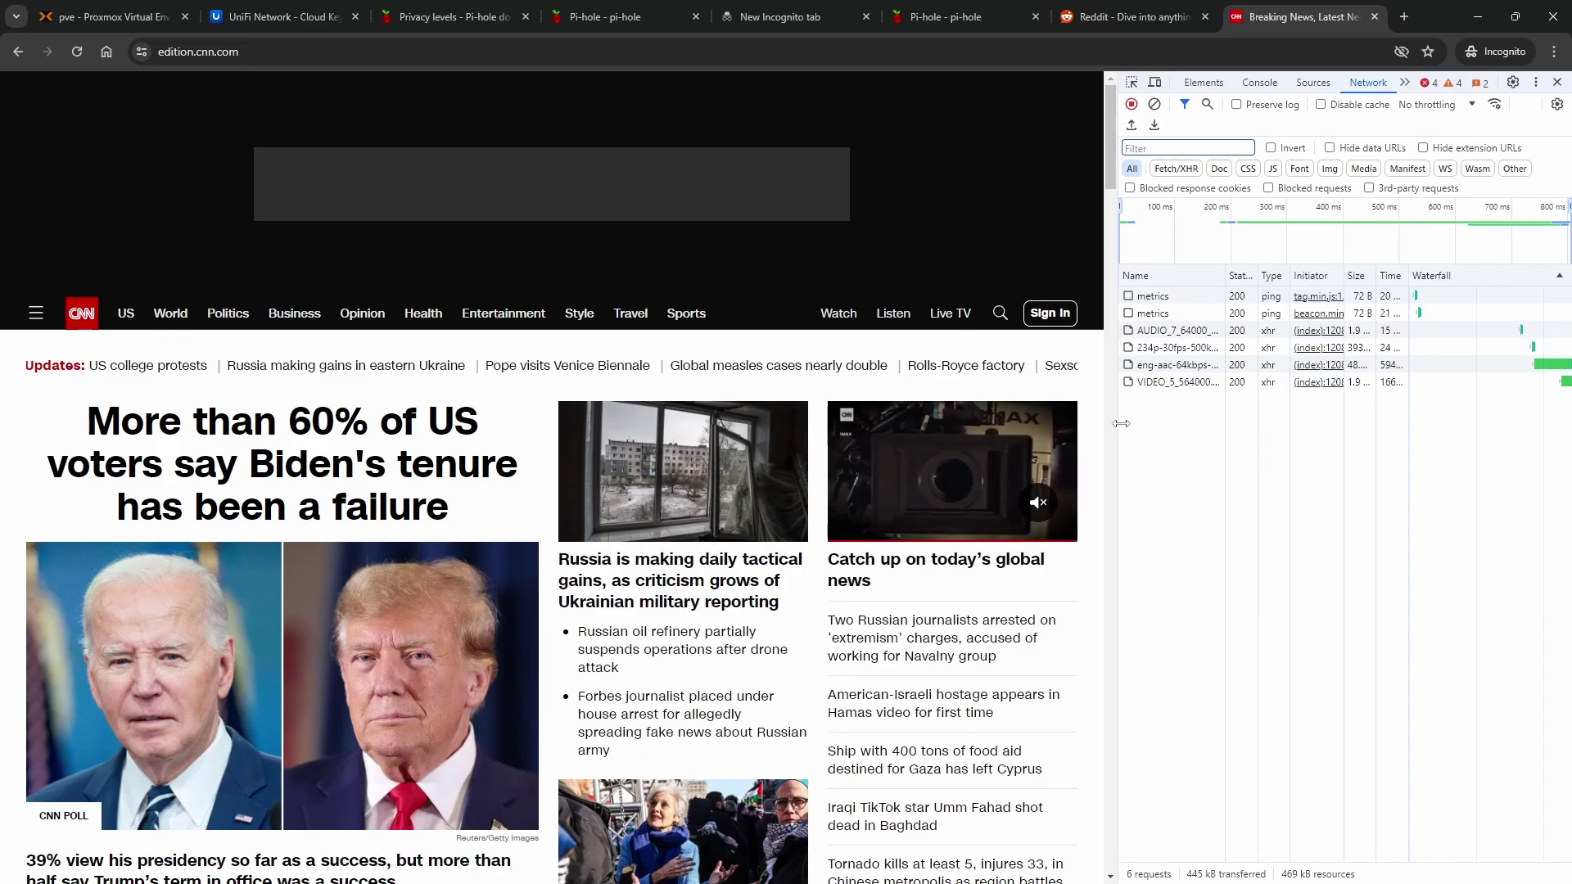
{"action": "left_click", "coordinate": [1120, 429]}
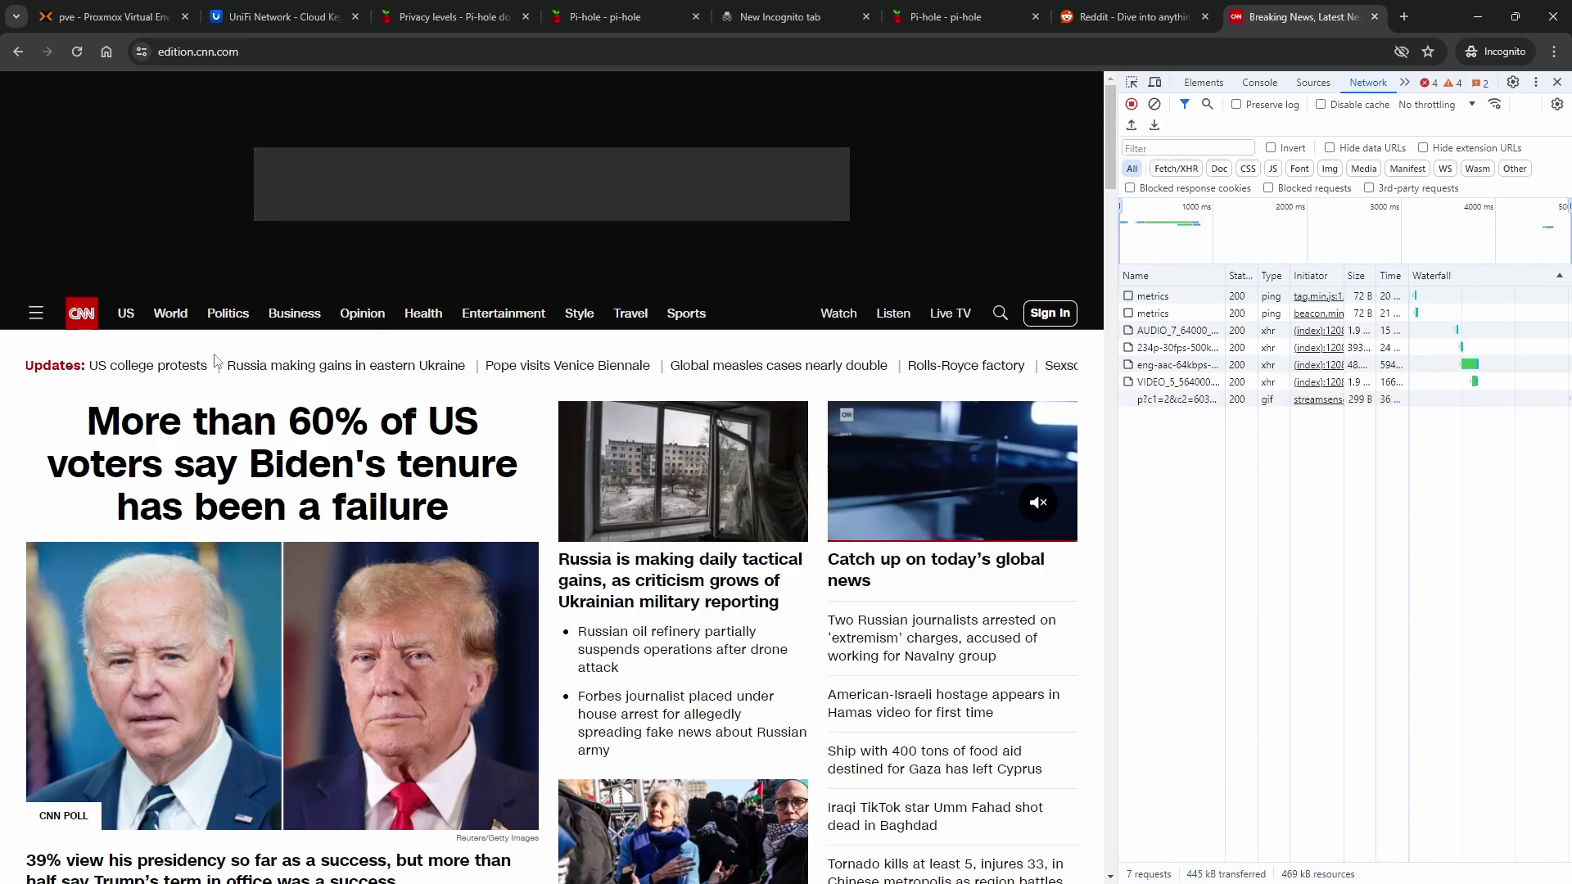
{"action": "left_click", "coordinate": [340, 473]}
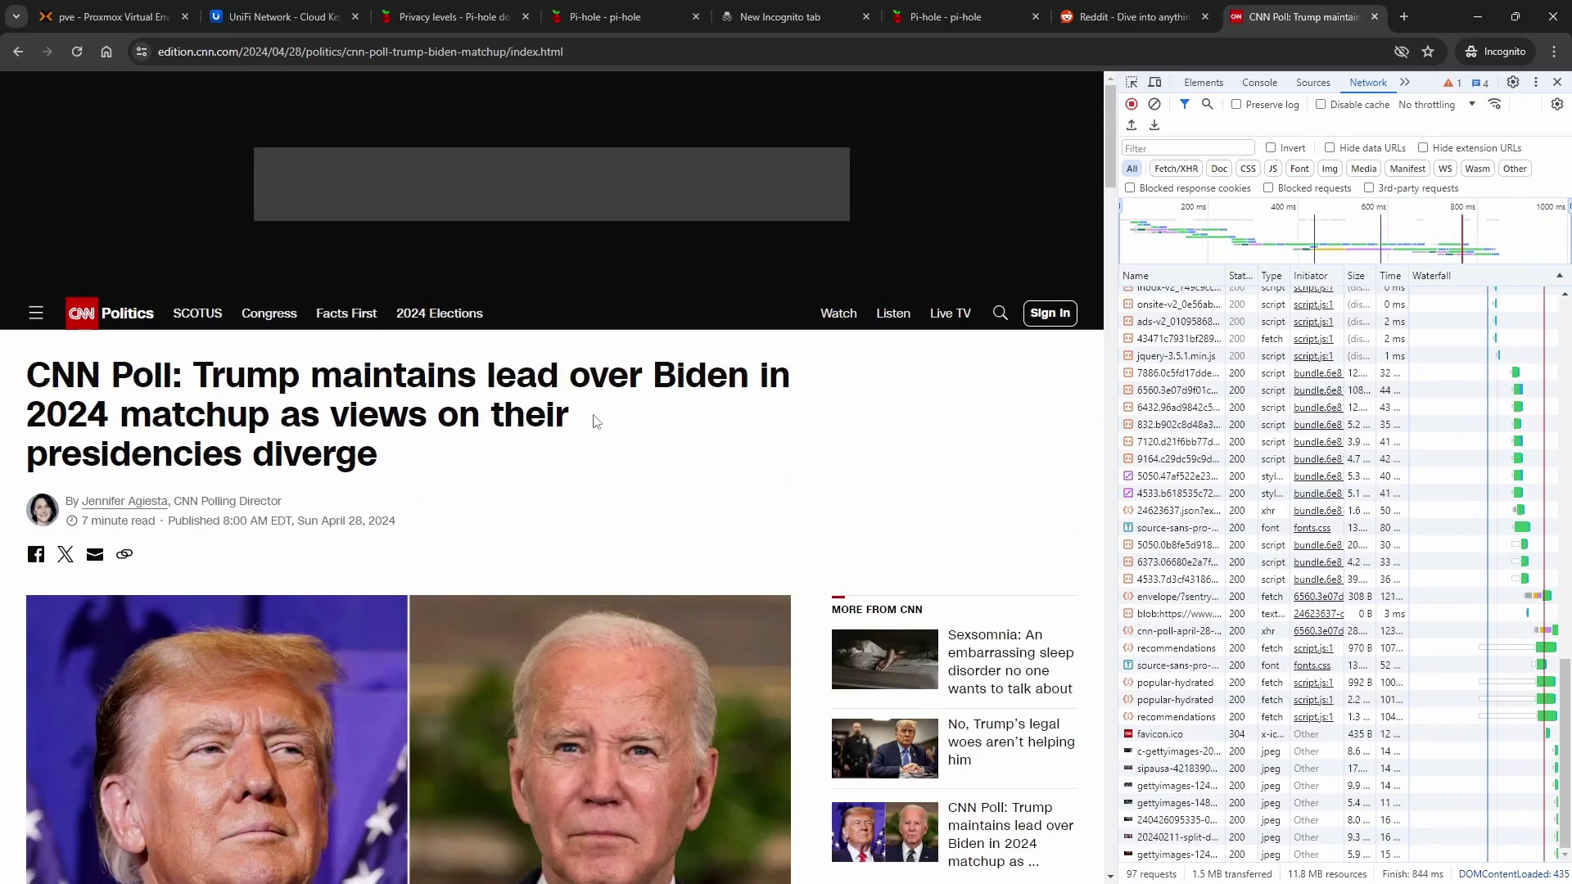
{"action": "scroll", "coordinate": [646, 495], "scroll_direction": "down", "scroll_amount": 7}
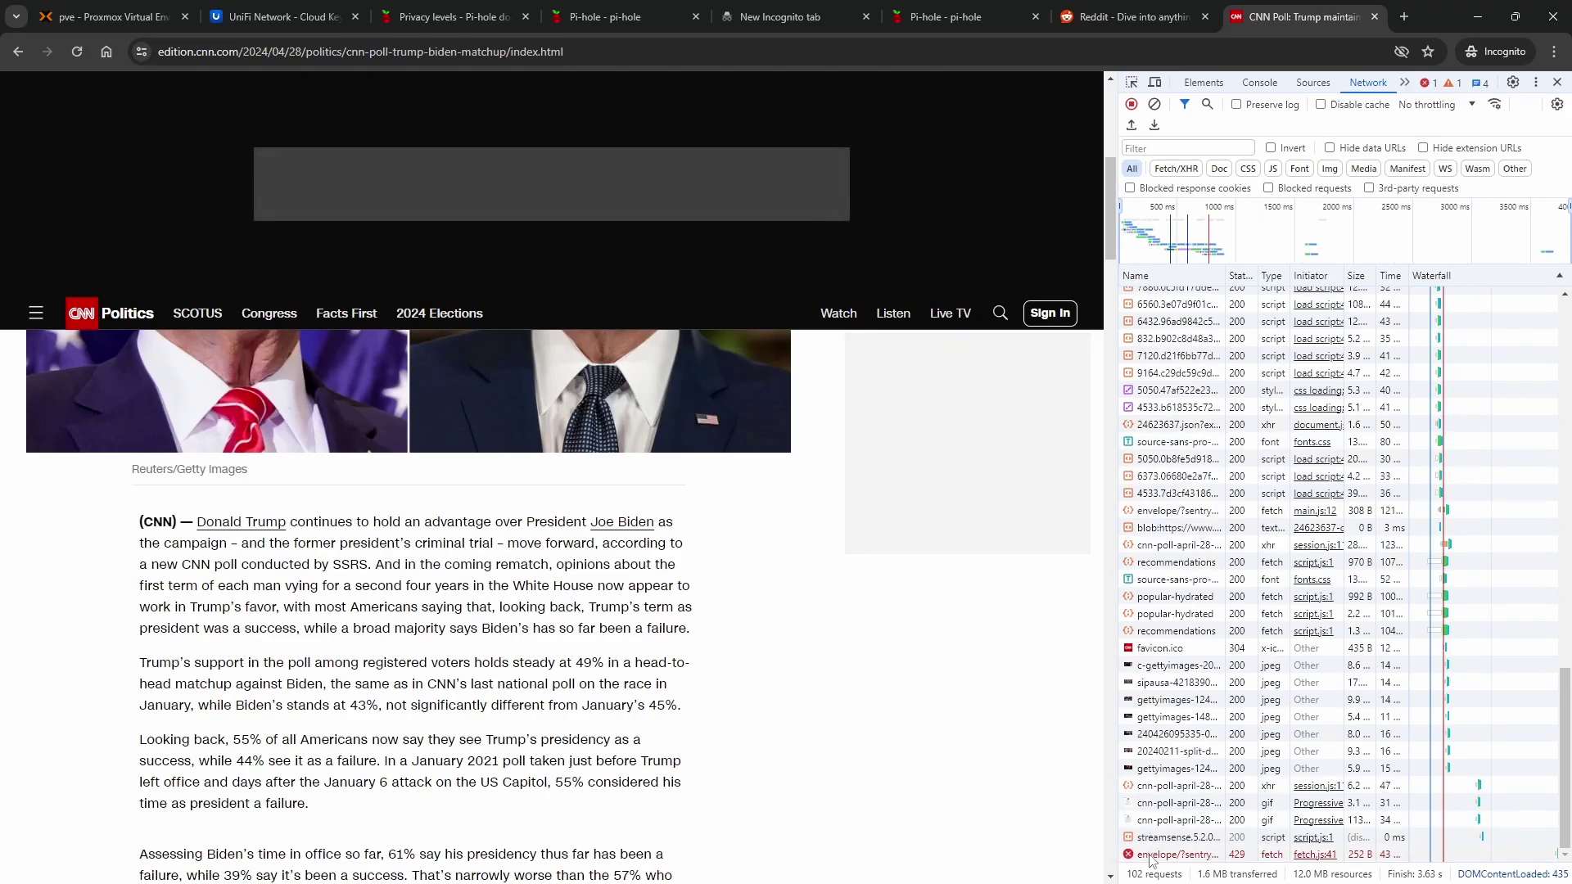
{"action": "scroll", "coordinate": [571, 577], "scroll_direction": "down", "scroll_amount": 7}
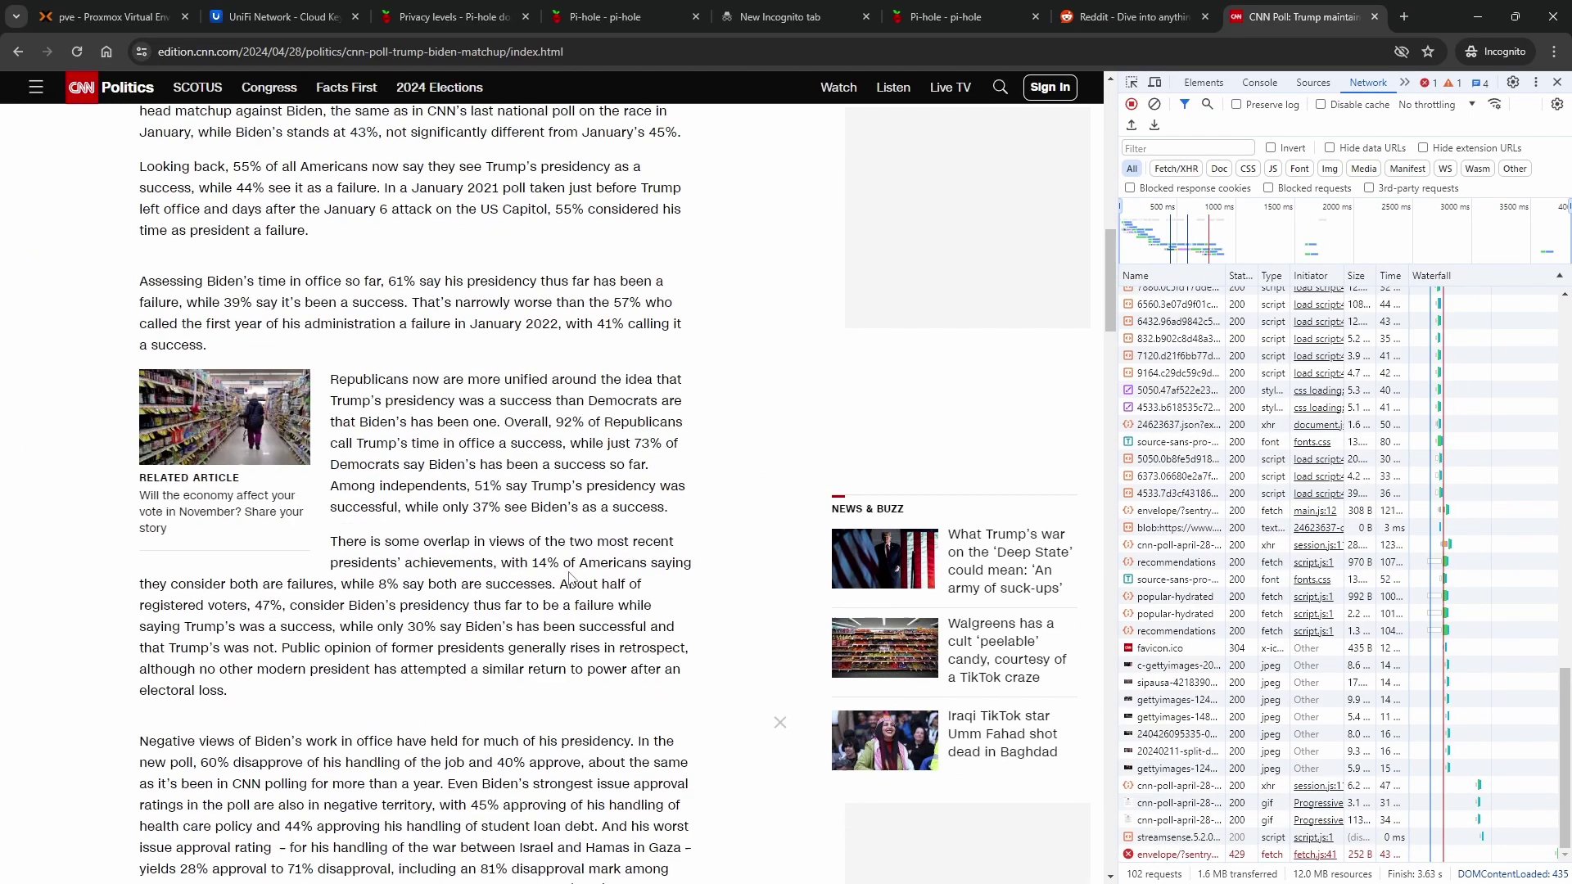
{"action": "scroll", "coordinate": [570, 573], "scroll_direction": "down", "scroll_amount": 4}
{"action": "scroll", "coordinate": [327, 492], "scroll_direction": "up", "scroll_amount": 3}
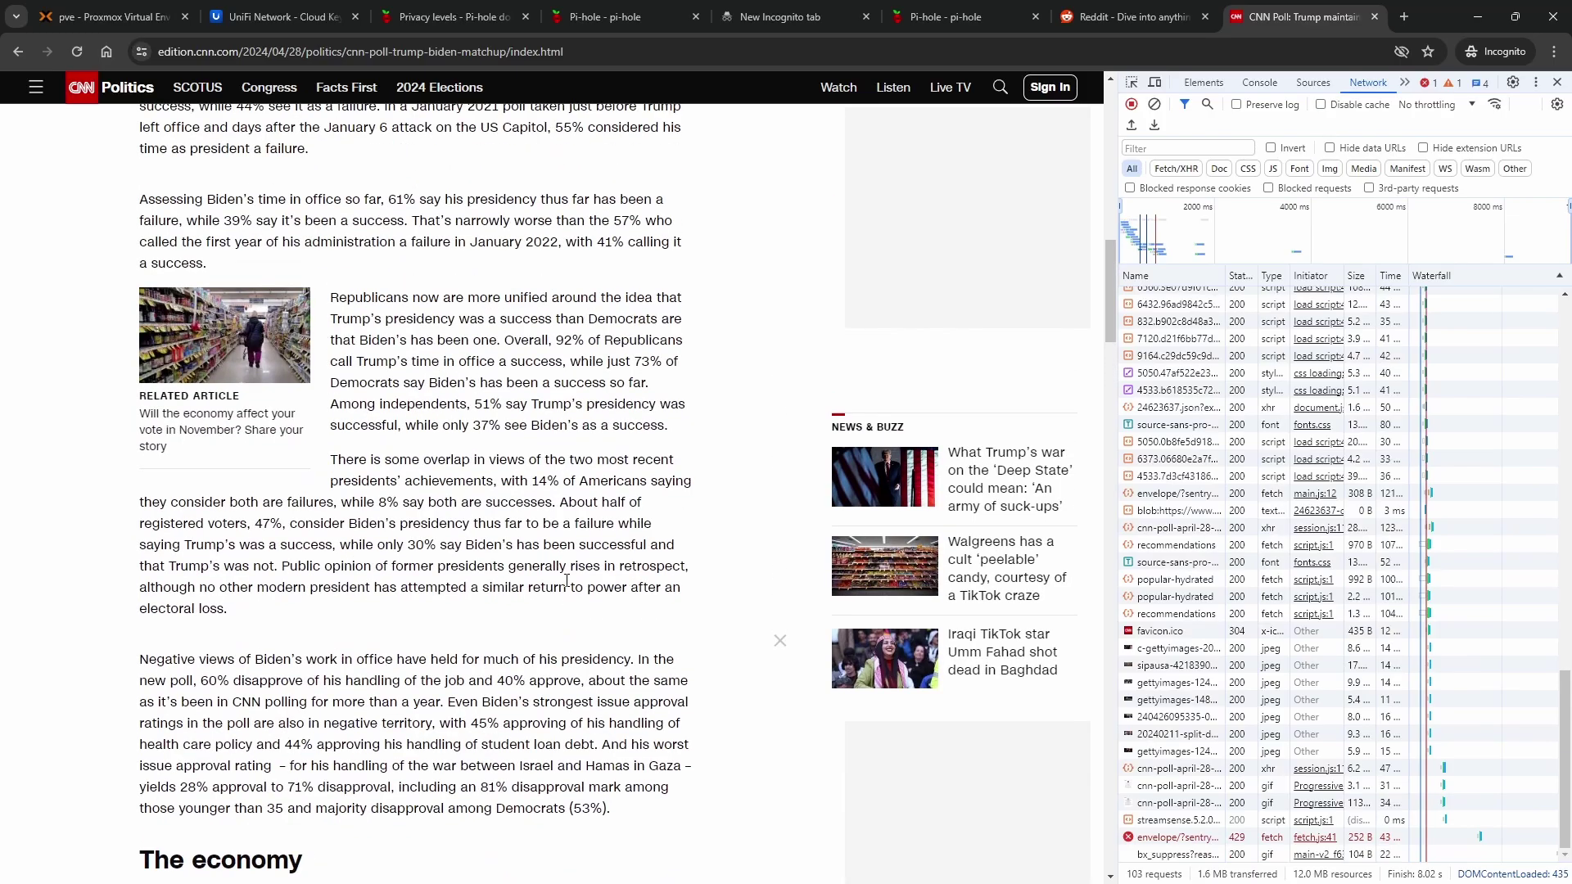
{"action": "scroll", "coordinate": [120, 400], "scroll_direction": "down", "scroll_amount": 1}
{"action": "scroll", "coordinate": [221, 352], "scroll_direction": "down", "scroll_amount": 12}
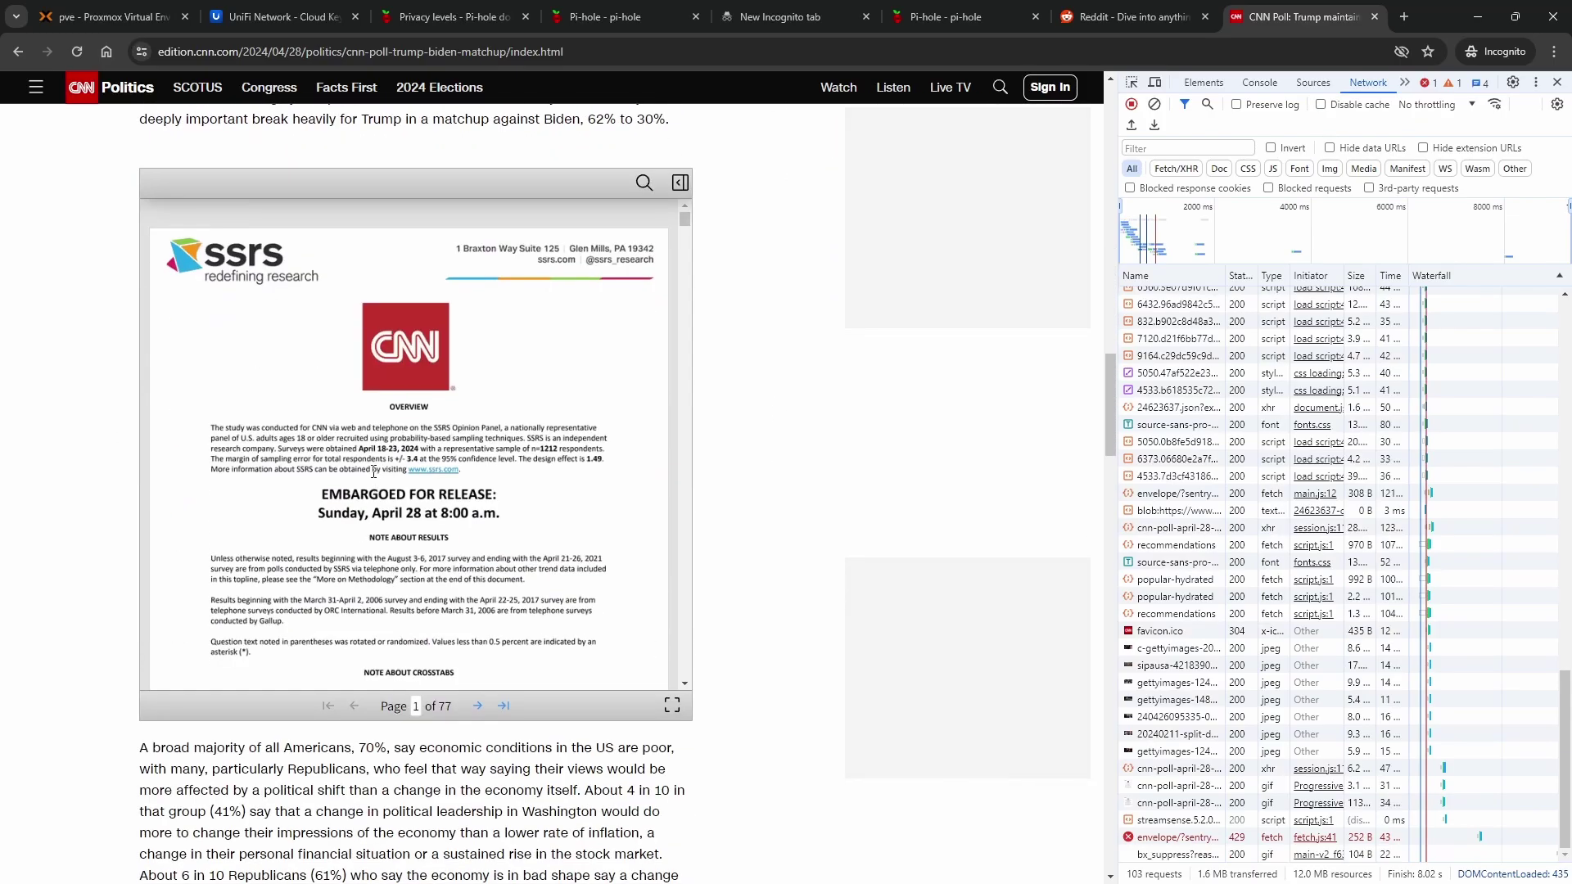
{"action": "scroll", "coordinate": [1000, 479], "scroll_direction": "up", "scroll_amount": 4}
{"action": "scroll", "coordinate": [969, 479], "scroll_direction": "down", "scroll_amount": 10}
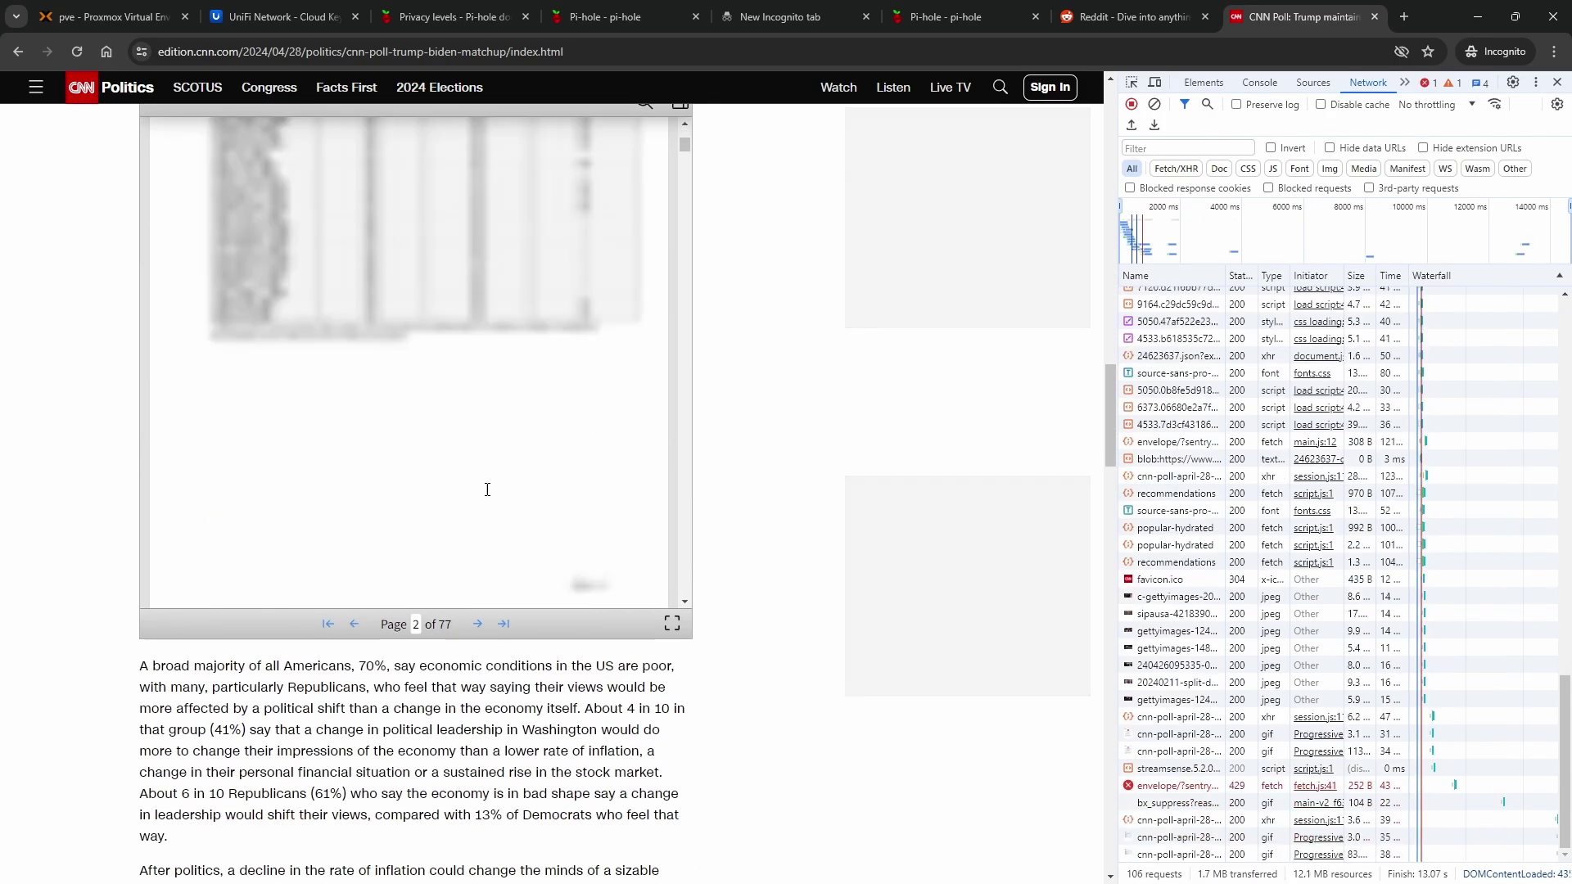
{"action": "scroll", "coordinate": [754, 695], "scroll_direction": "down", "scroll_amount": 18}
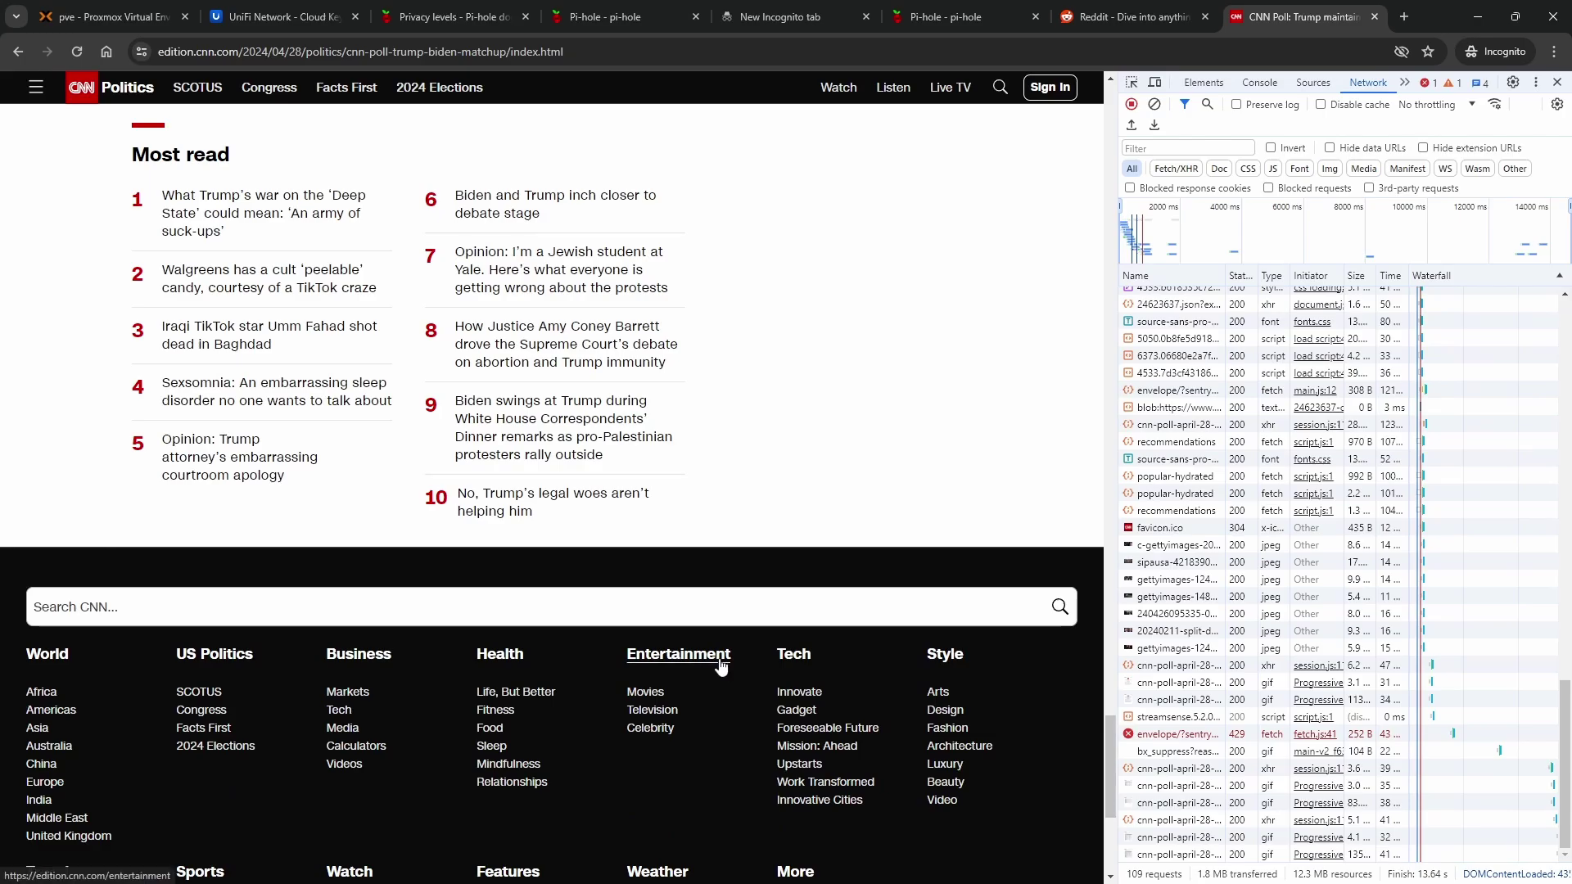
{"action": "scroll", "coordinate": [677, 554], "scroll_direction": "up", "scroll_amount": 10}
{"action": "scroll", "coordinate": [630, 571], "scroll_direction": "up", "scroll_amount": 20}
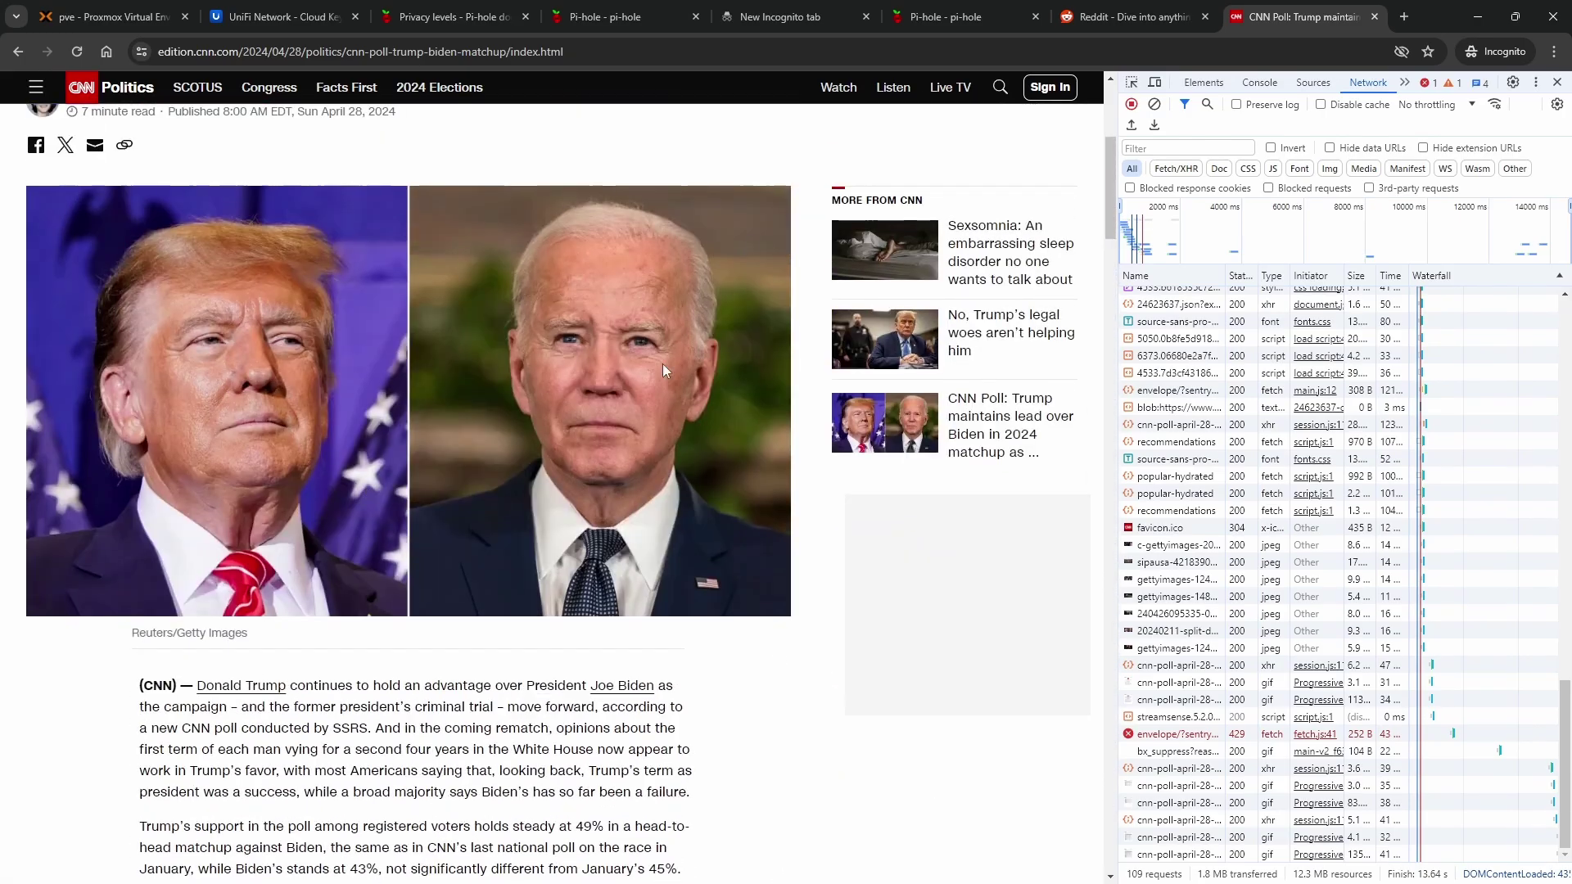
{"action": "left_click", "coordinate": [949, 16]}
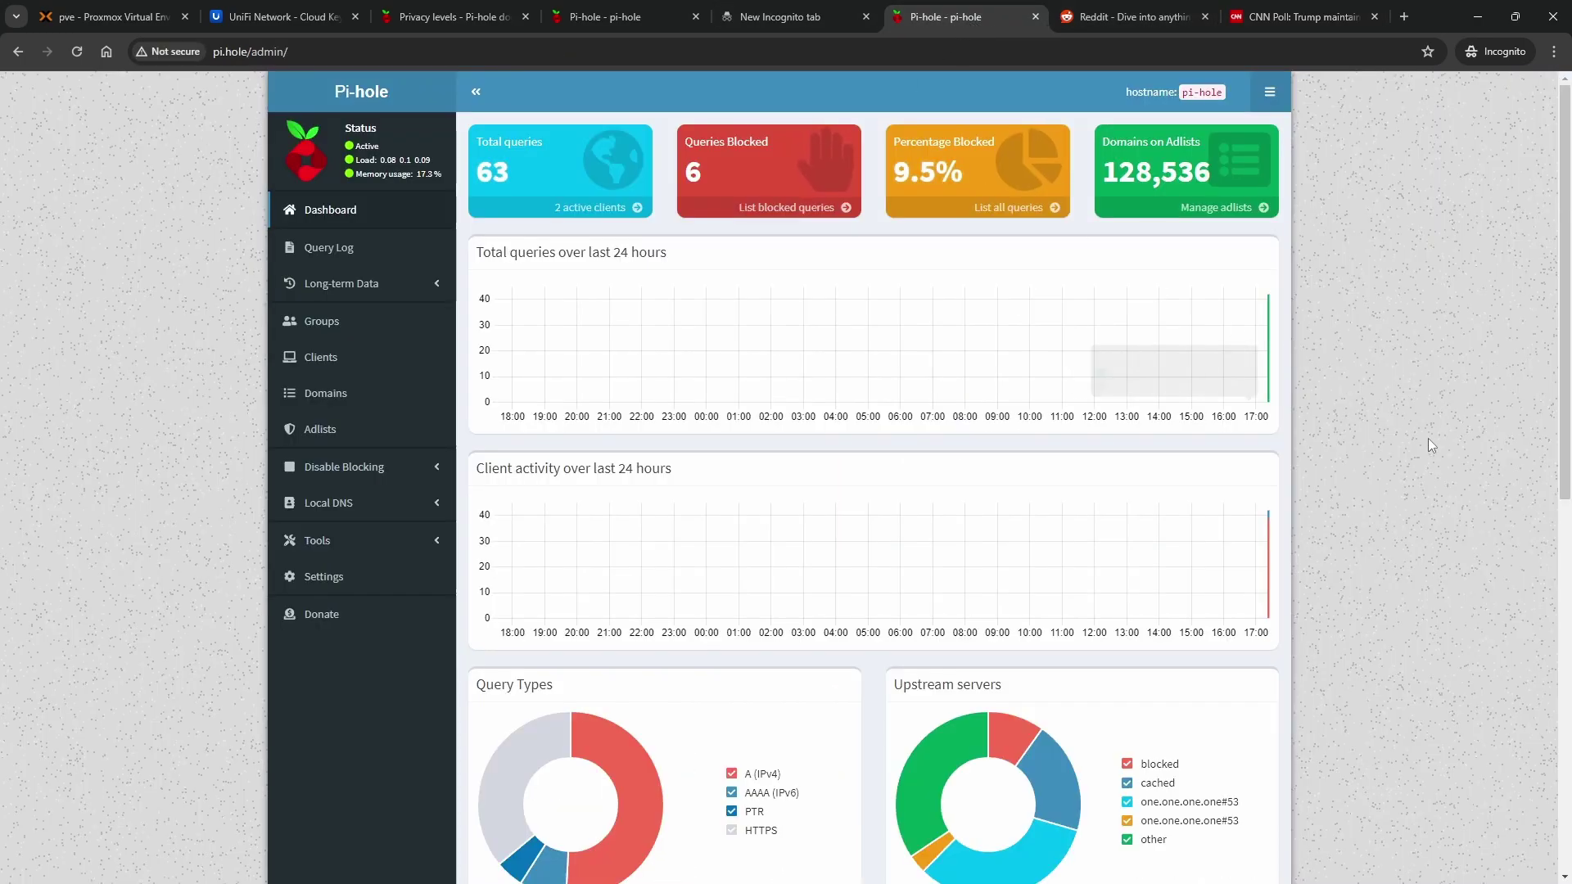
Scroll the Pi-hole dashboard to the top to view 65 total queries and 6 blocked (9.2%)
{"action": "left_click_drag", "start_coordinate": [1566, 205], "coordinate": [1569, 495]}
{"action": "scroll", "coordinate": [1007, 762], "scroll_direction": "down", "scroll_amount": 2}
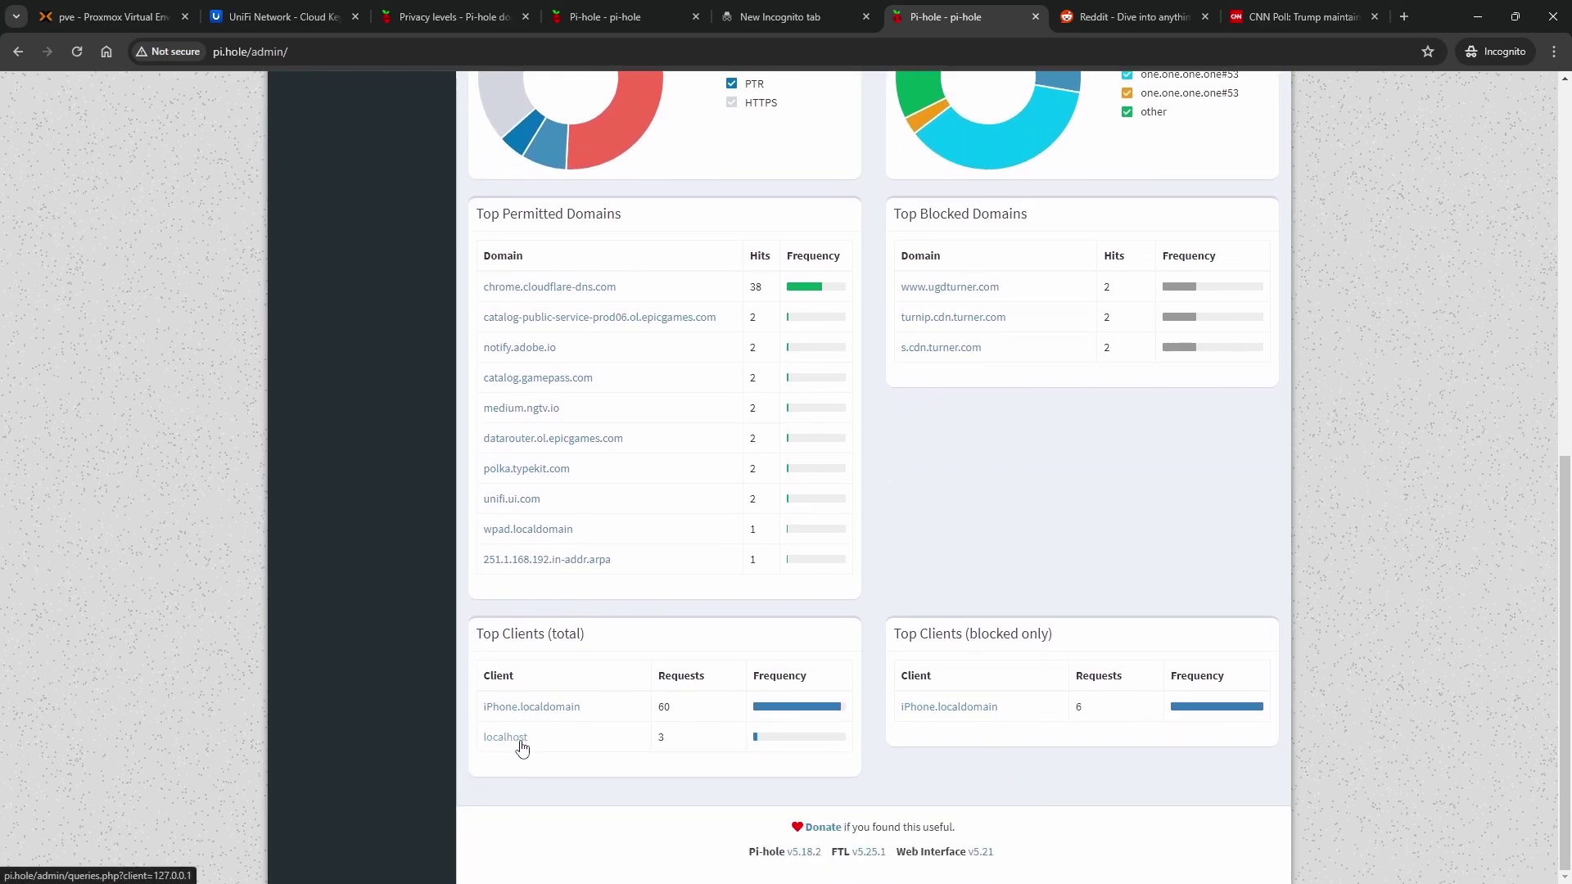
{"action": "scroll", "coordinate": [735, 726], "scroll_direction": "up", "scroll_amount": 1}
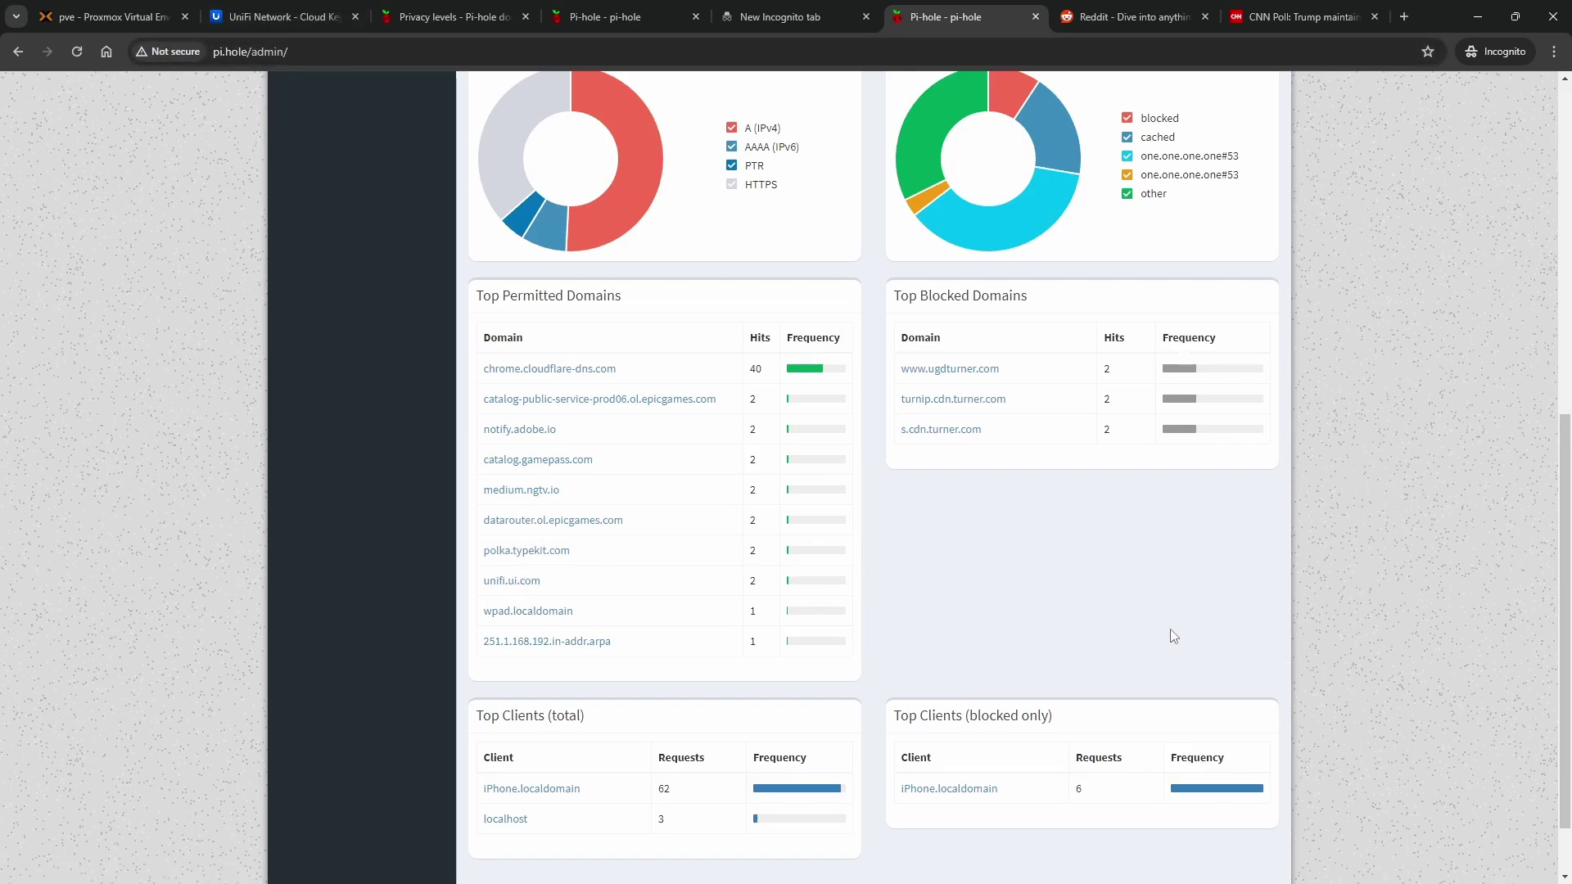
{"action": "scroll", "coordinate": [1274, 606], "scroll_direction": "up", "scroll_amount": 2}
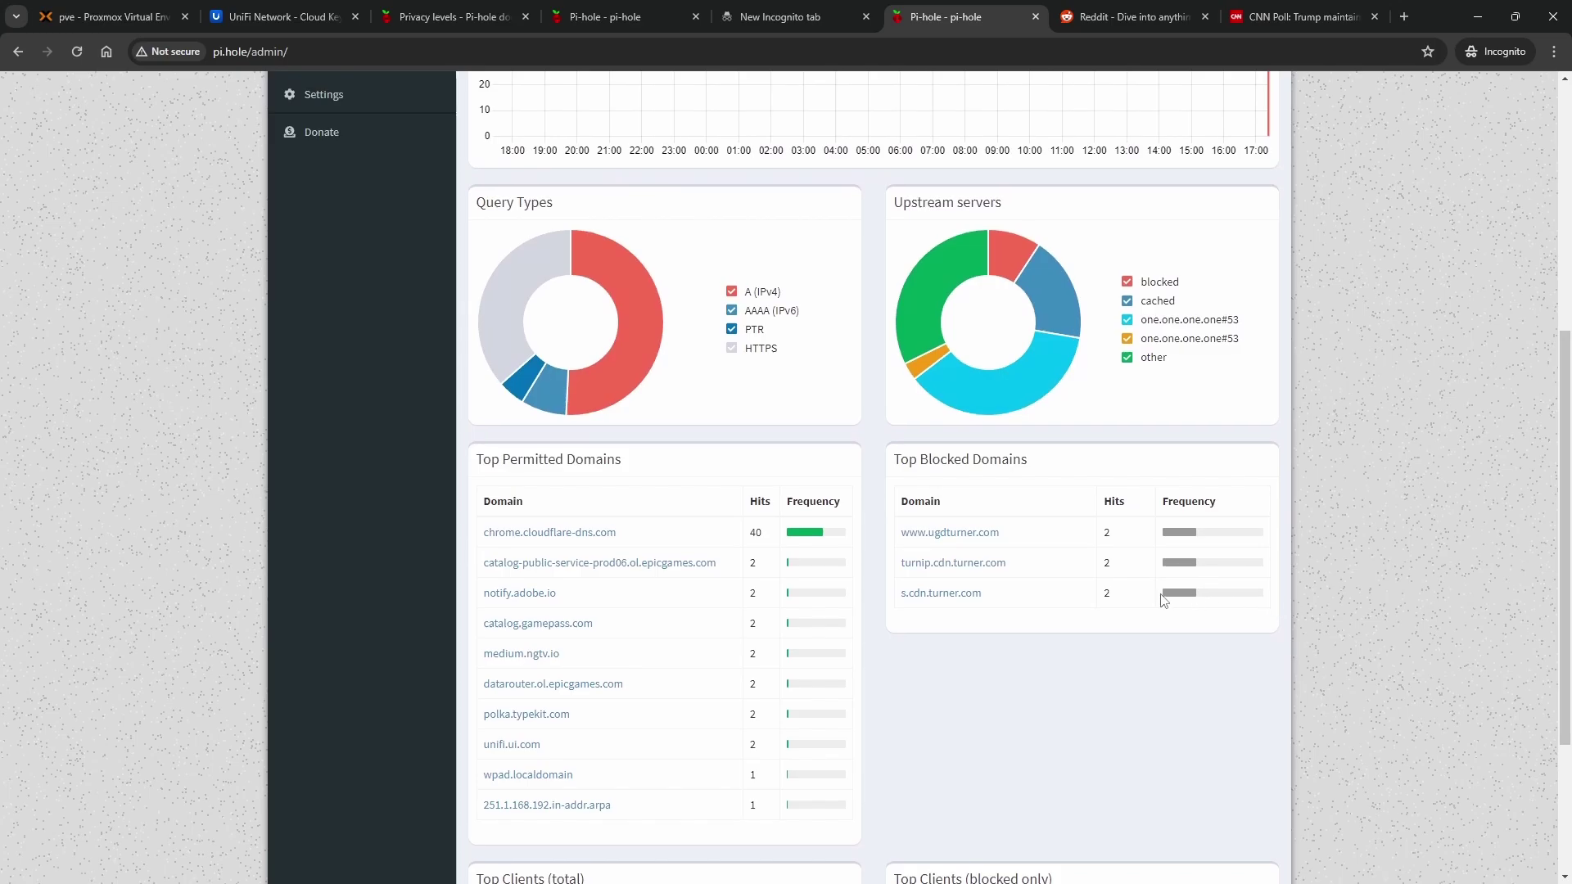
{"action": "scroll", "coordinate": [1154, 593], "scroll_direction": "up", "scroll_amount": 6}
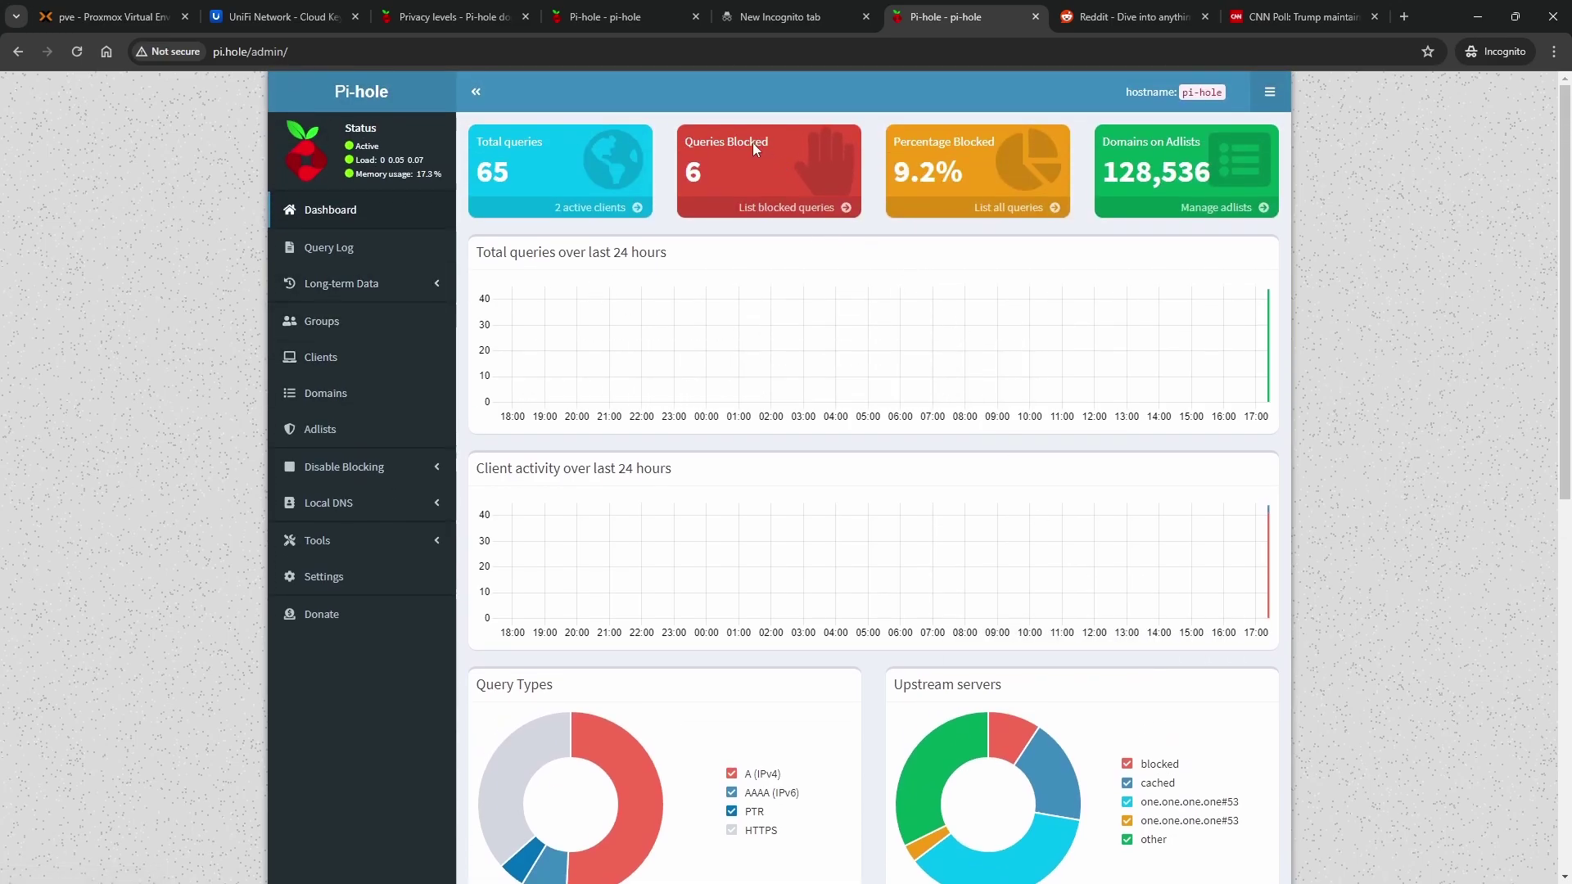
List only the blocked queries and filter the Query Log to s.cdn.turner.com
{"action": "left_click", "coordinate": [813, 212]}
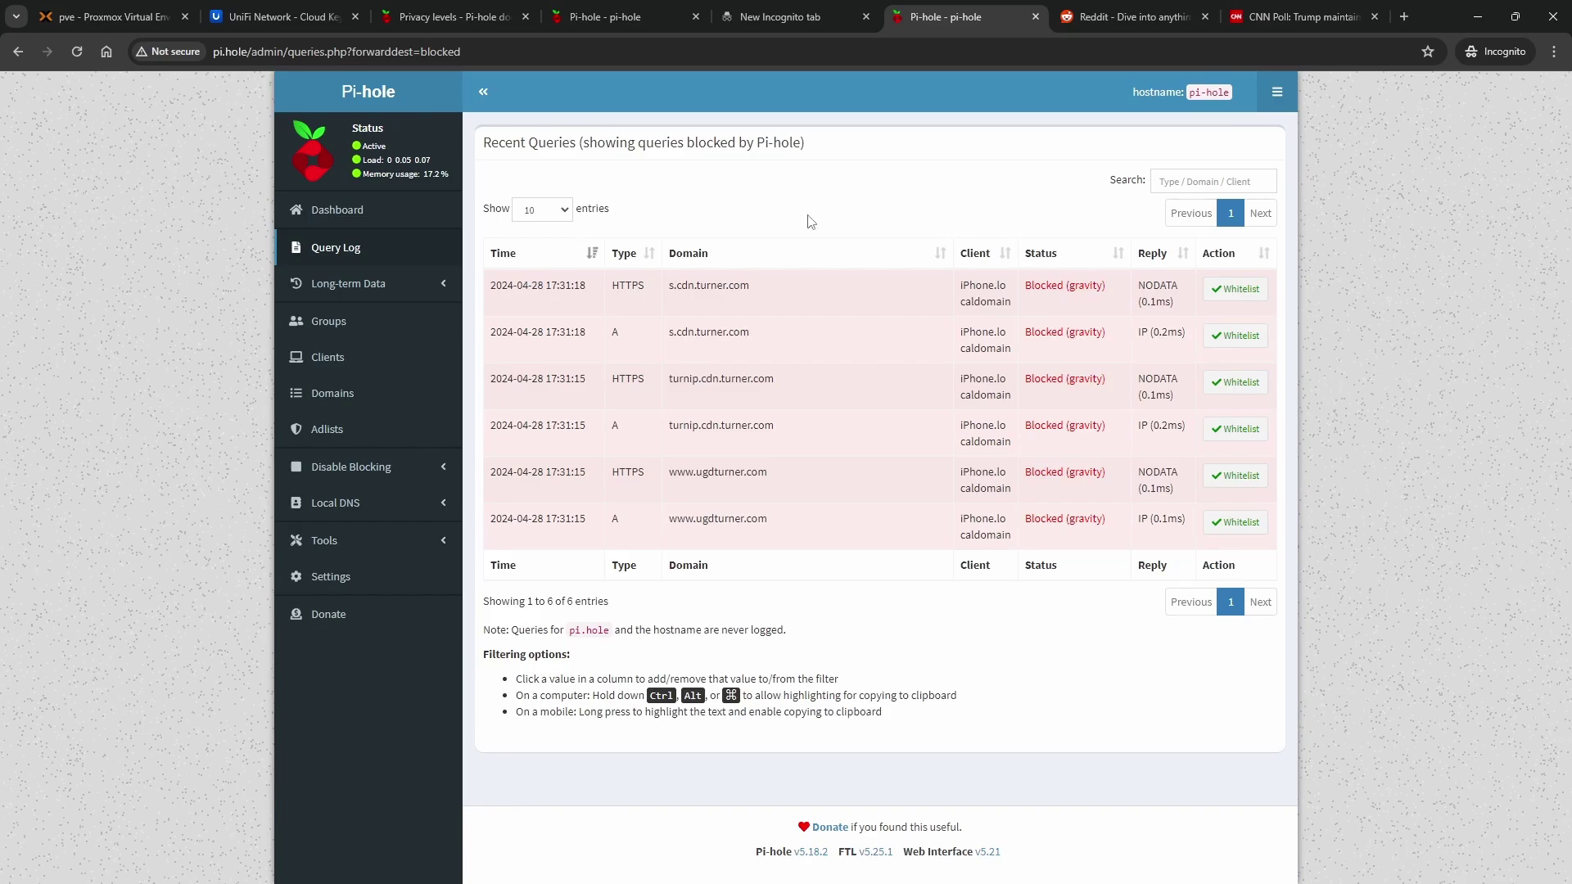
{"action": "left_click_drag", "start_coordinate": [758, 283], "coordinate": [639, 285]}
{"action": "left_click", "coordinate": [667, 307]}
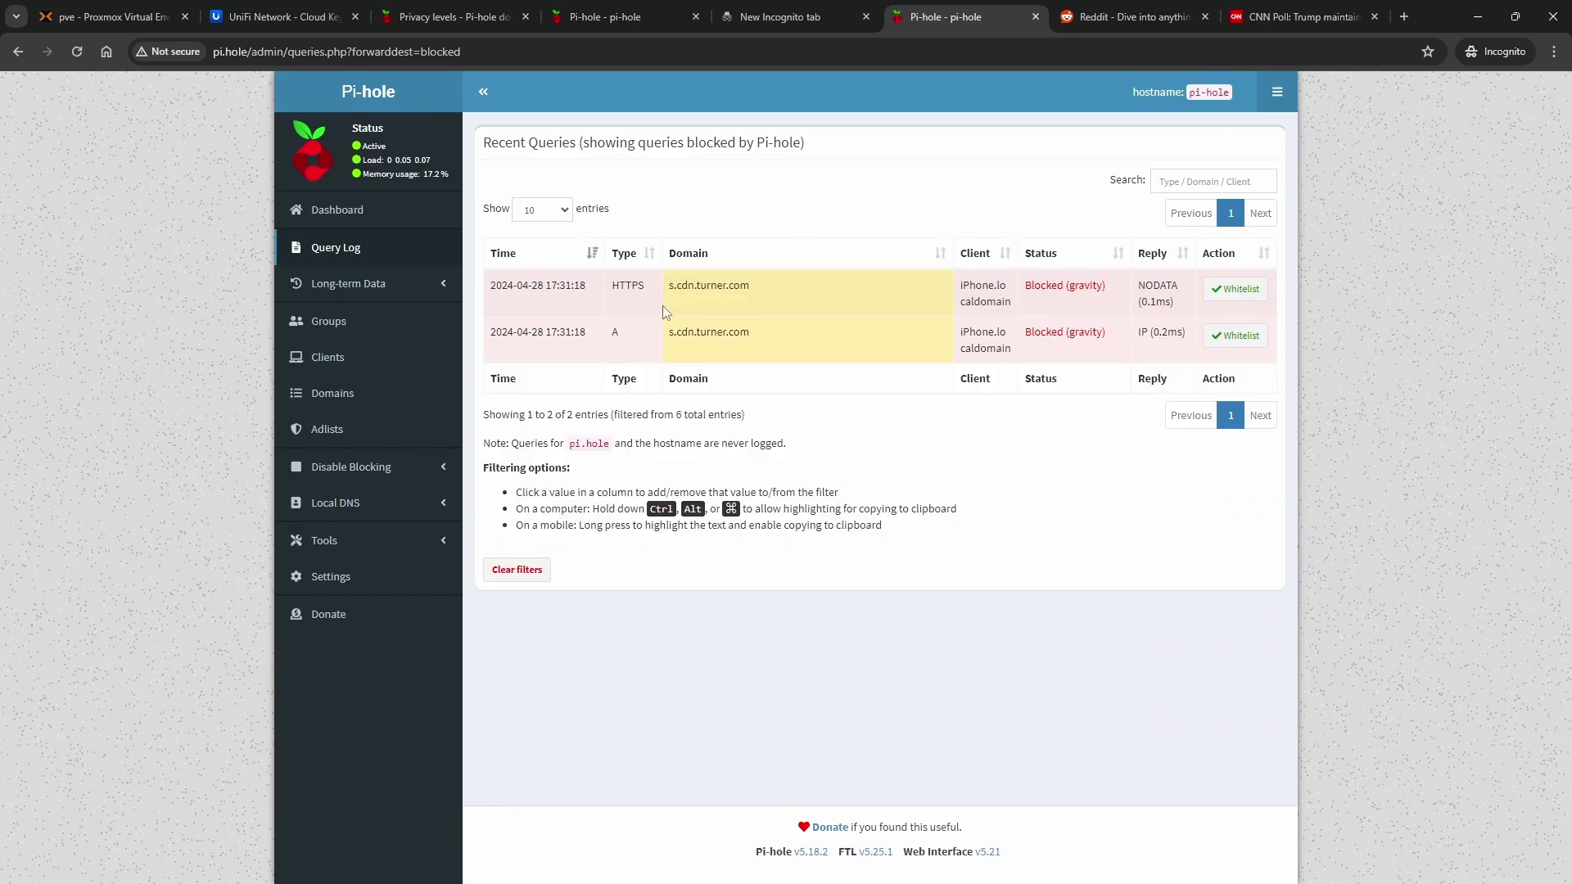
Open a new incognito tab with a blank address bar, then return to the Pi-hole query log
{"action": "left_click", "coordinate": [1403, 17]}
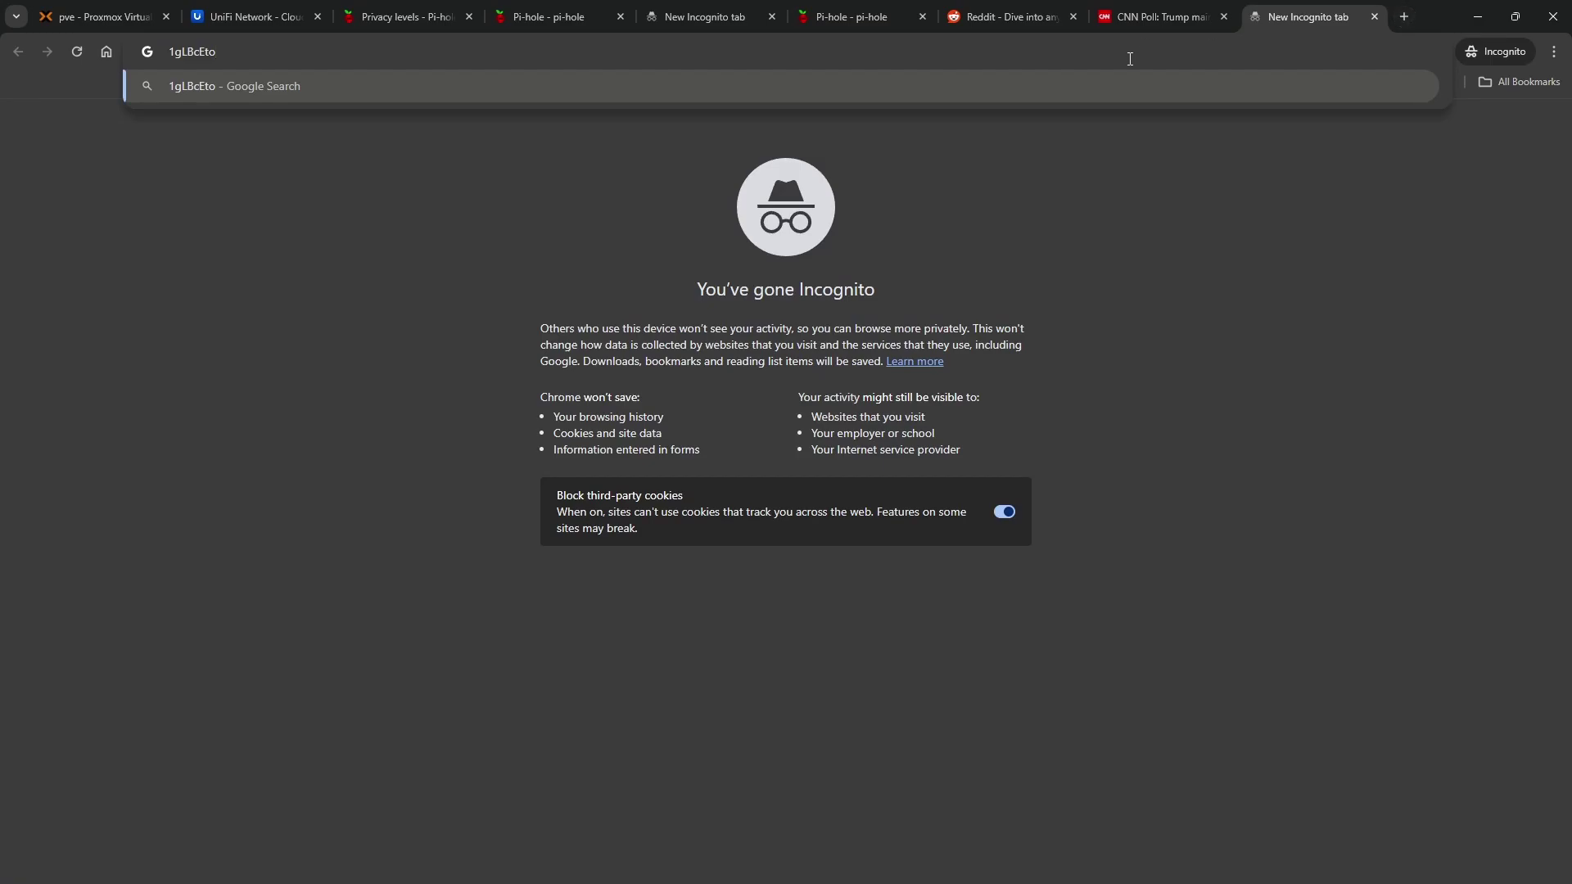
{"action": "key", "text": "Escape"}
{"action": "key", "text": "ctrl+a"}
{"action": "key", "text": "BackSpace"}
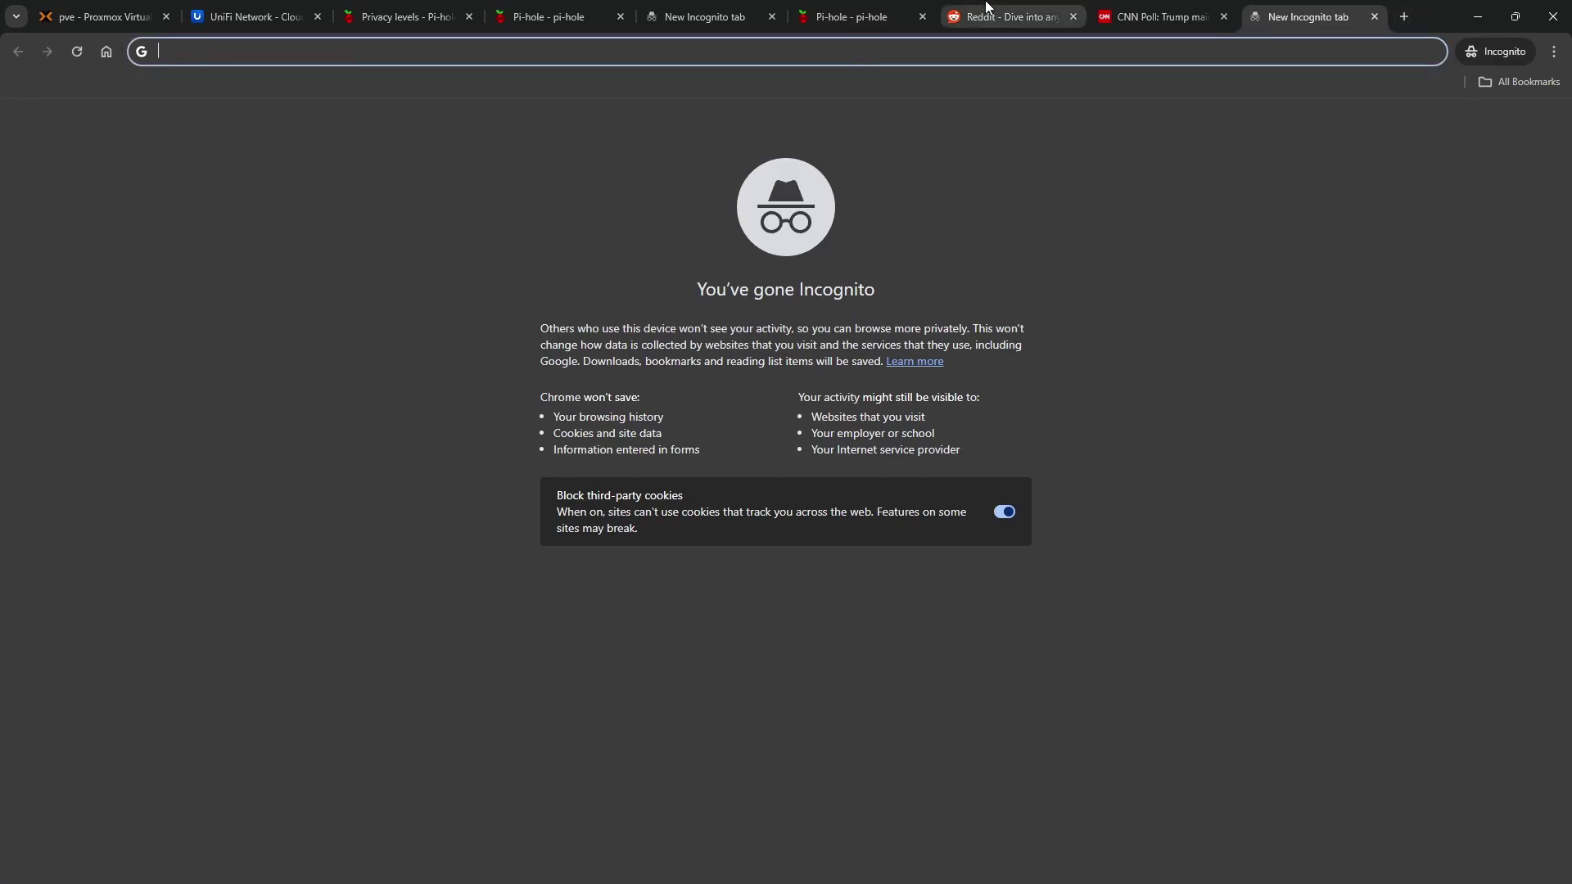
{"action": "left_click", "coordinate": [1170, 15]}
{"action": "left_click", "coordinate": [1008, 20]}
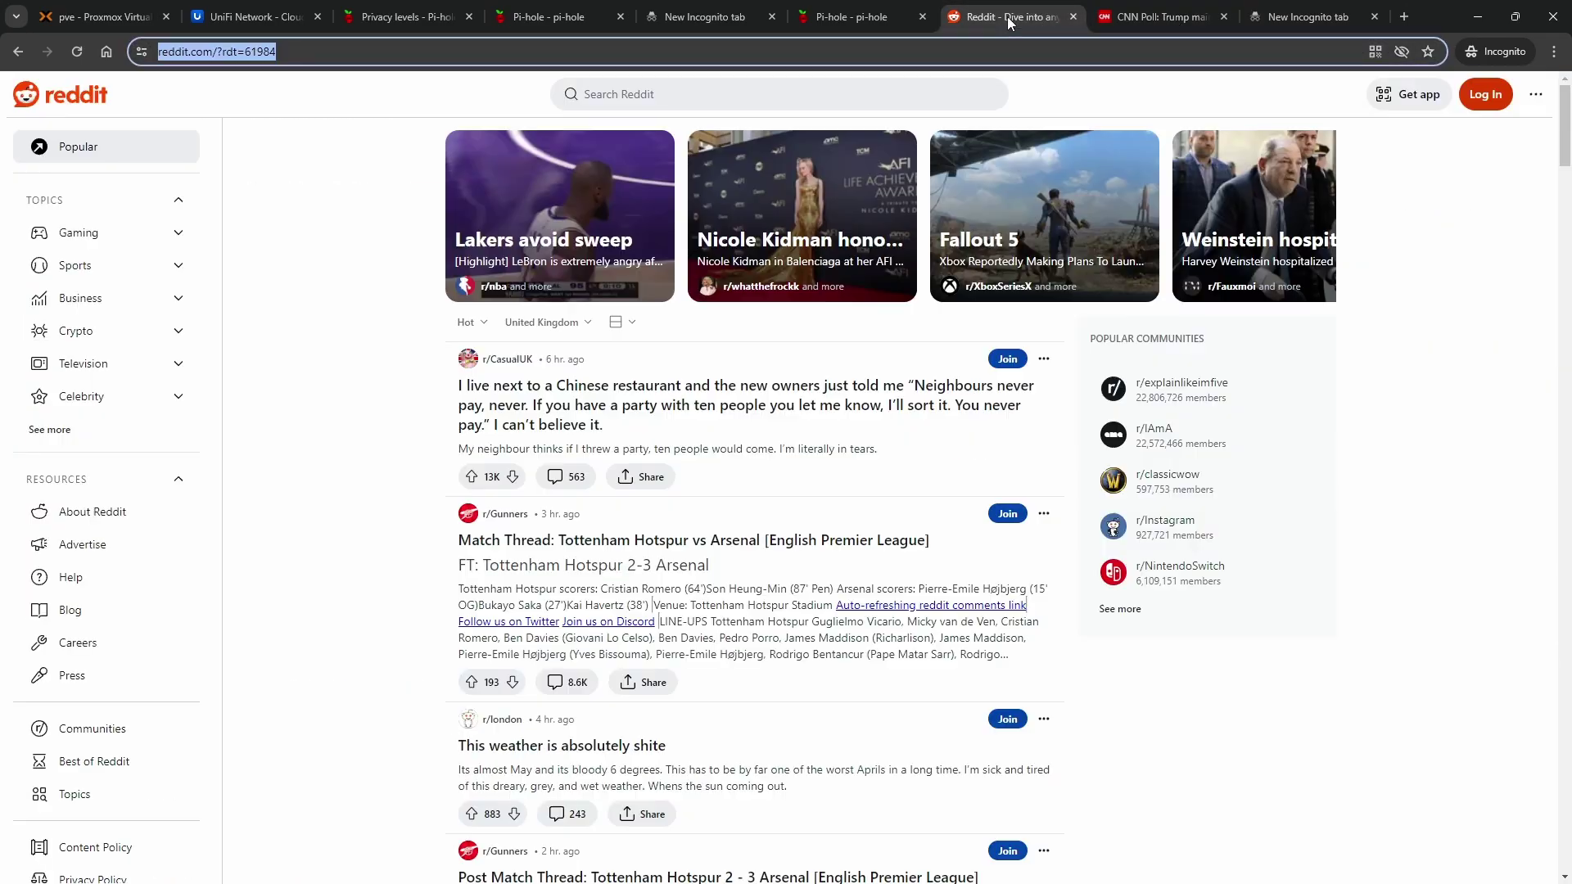
{"action": "left_click", "coordinate": [870, 19]}
{"action": "left_click_drag", "start_coordinate": [752, 286], "coordinate": [664, 303]}
{"action": "left_click_drag", "start_coordinate": [761, 292], "coordinate": [660, 285]}
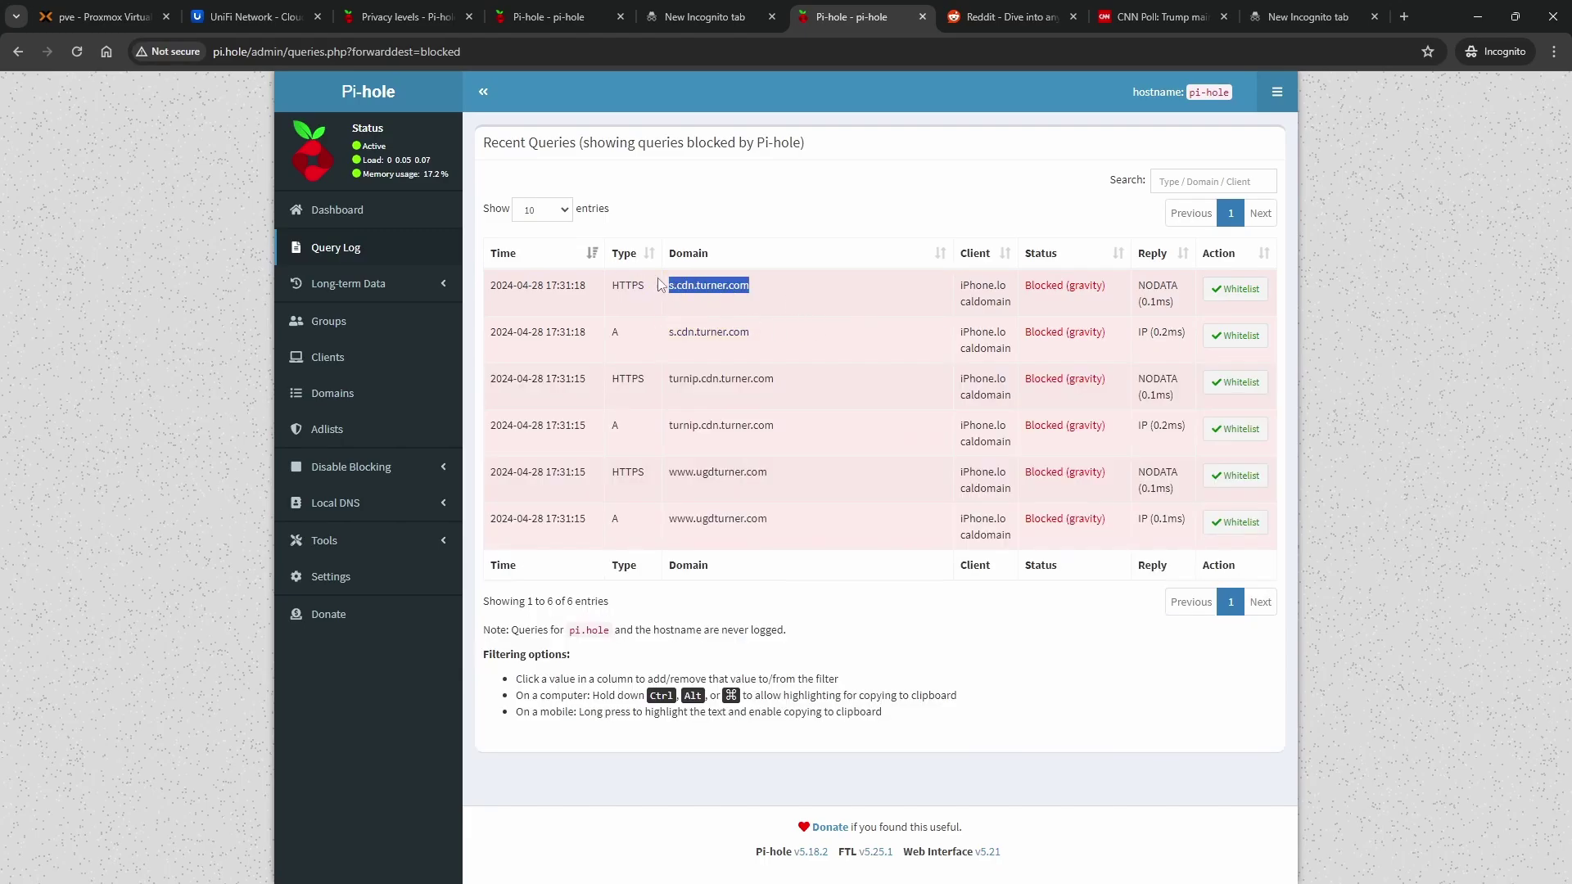
{"action": "left_click", "coordinate": [668, 291]}
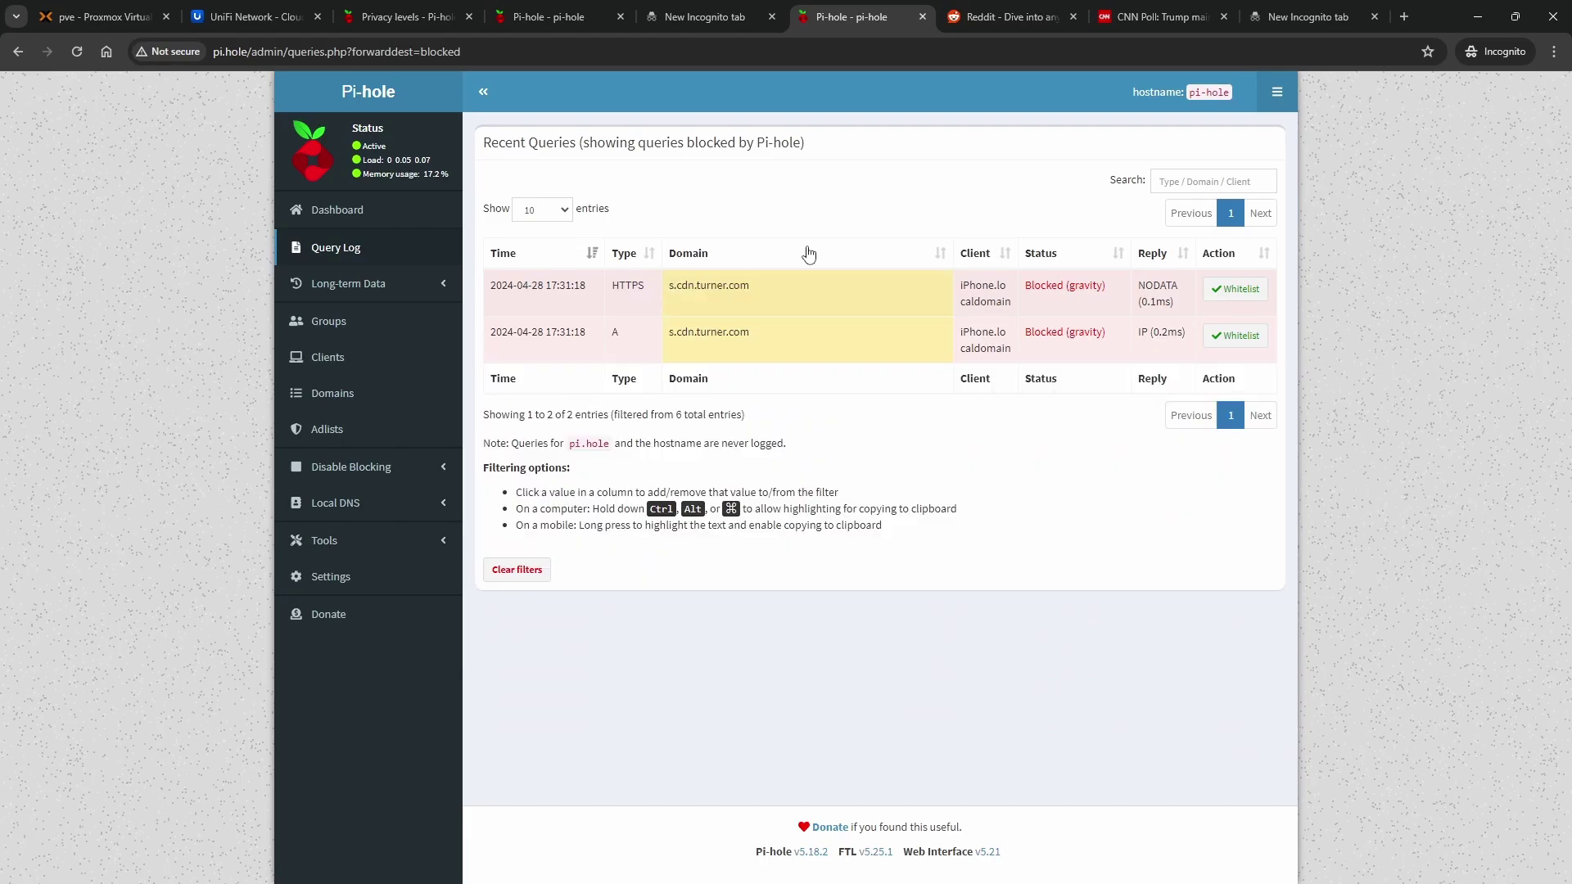
{"action": "mouse_move", "coordinate": [779, 293]}
{"action": "left_mouse_down"}
{"action": "mouse_move", "coordinate": [670, 292]}
{"action": "mouse_move", "coordinate": [764, 275]}
{"action": "left_mouse_up"}
{"action": "left_click", "coordinate": [673, 291]}
{"action": "left_click", "coordinate": [680, 291]}
{"action": "left_click", "coordinate": [681, 292]}
{"action": "left_click", "coordinate": [763, 275]}
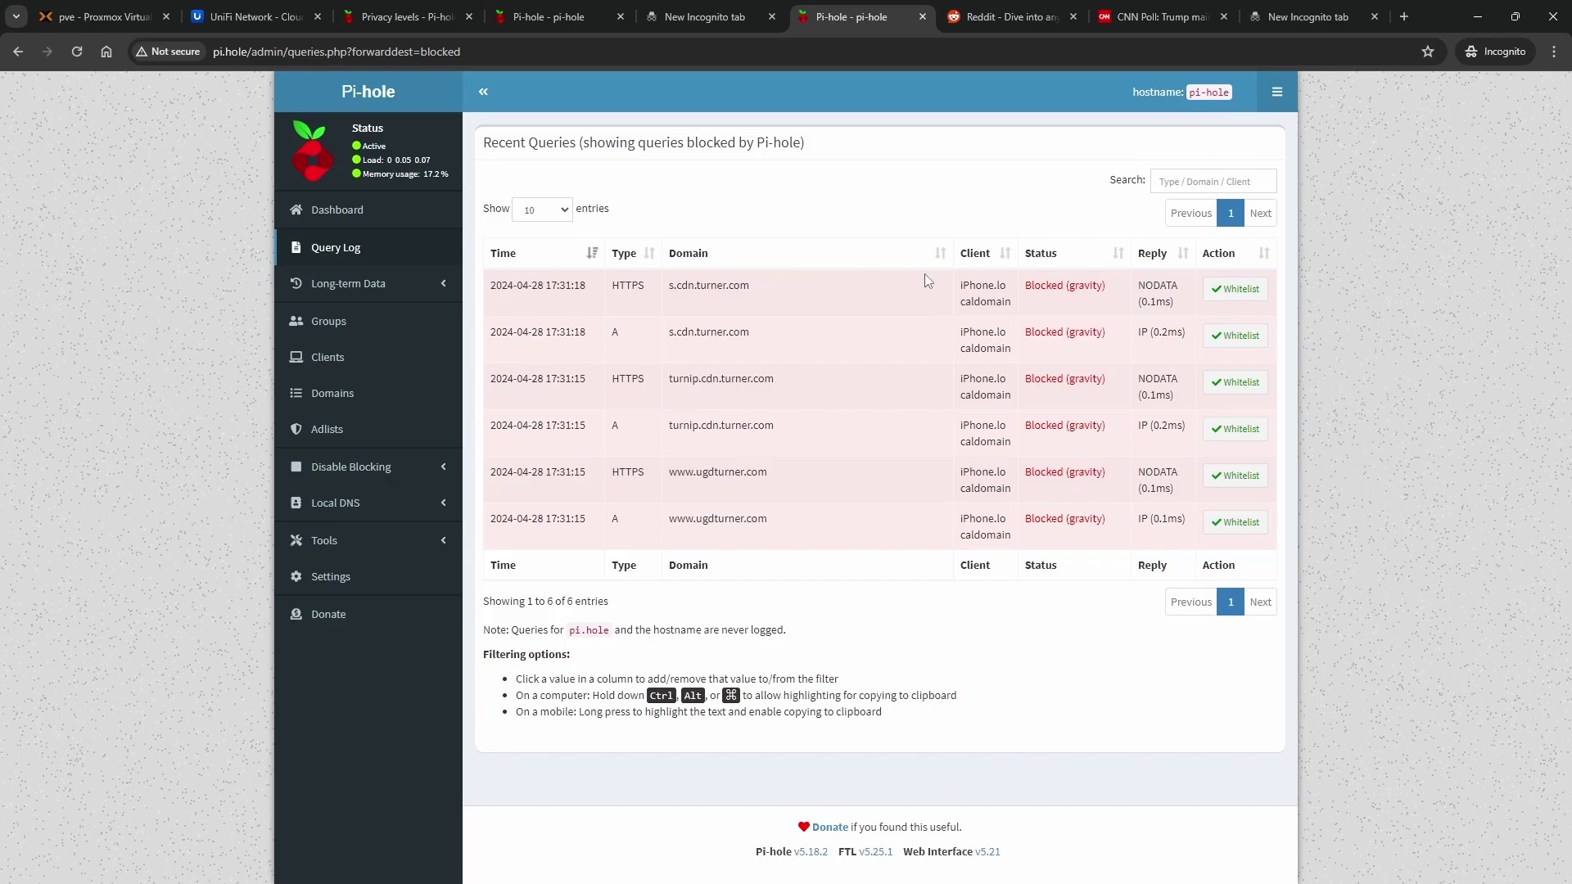
{"action": "left_click_drag", "start_coordinate": [782, 522], "coordinate": [685, 521]}
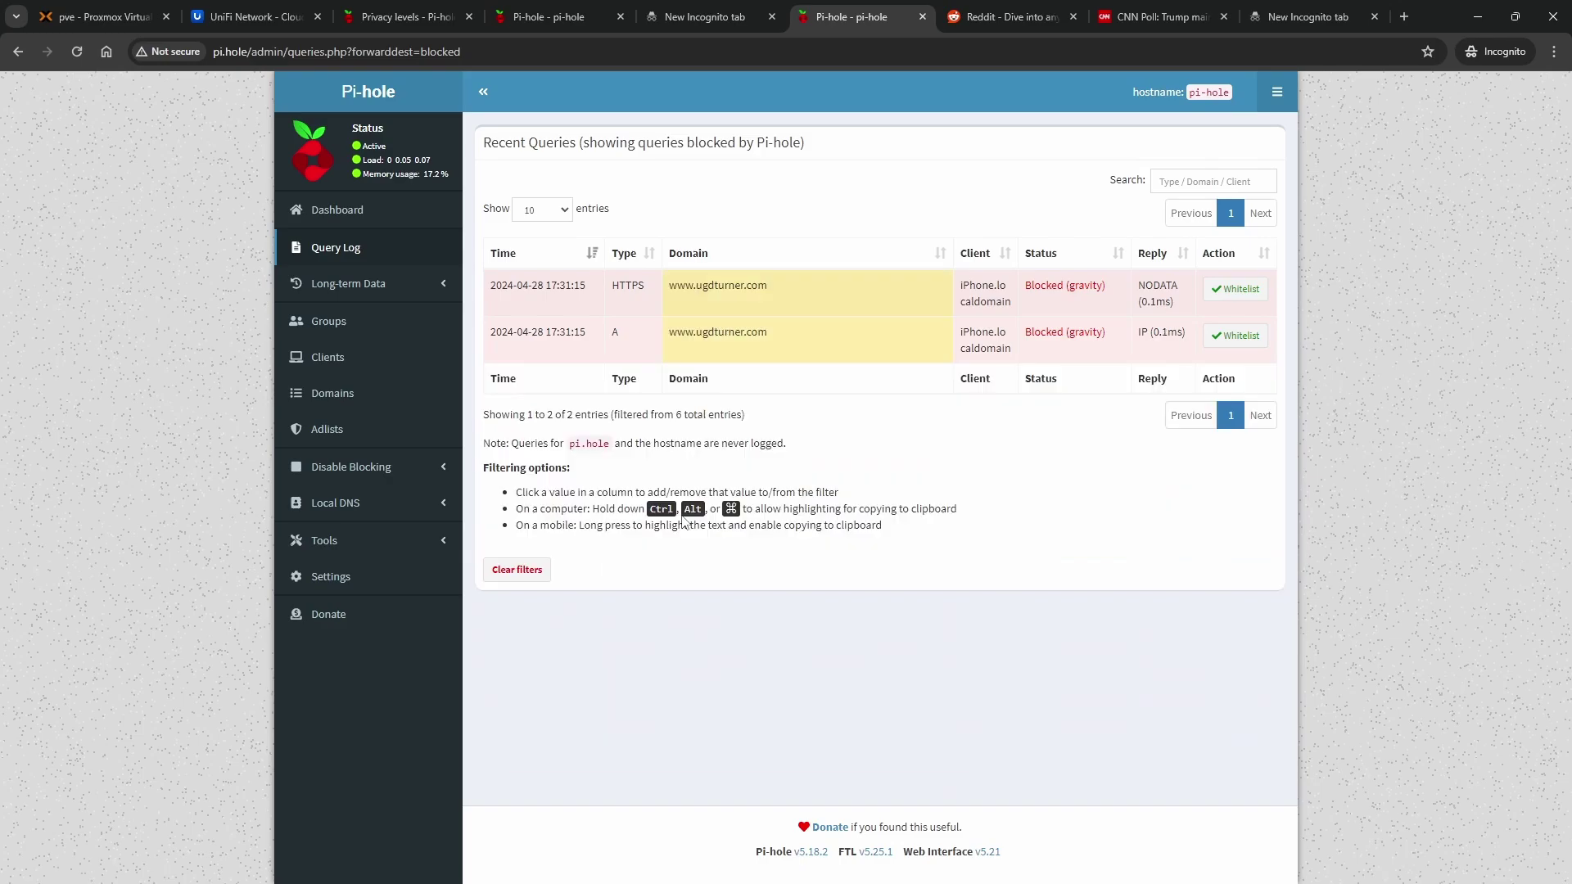
{"action": "left_click", "coordinate": [796, 355]}
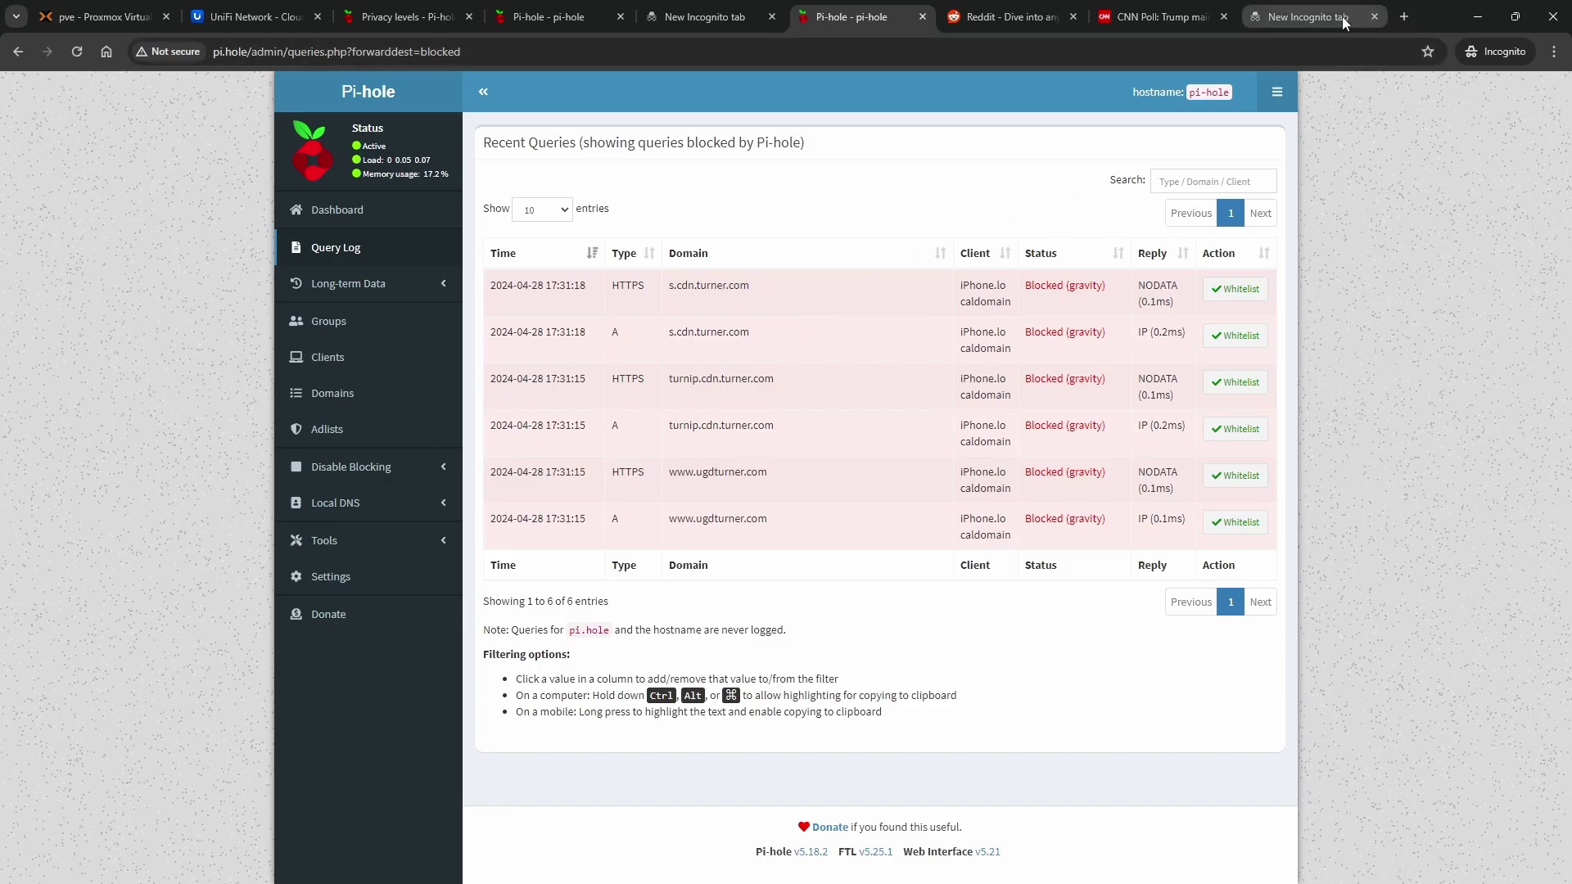
Load s.cdn.turner.com in the empty incognito tab and reveal its full https address
{"action": "left_click", "coordinate": [1291, 23]}
{"action": "type", "text": "s.cd"}
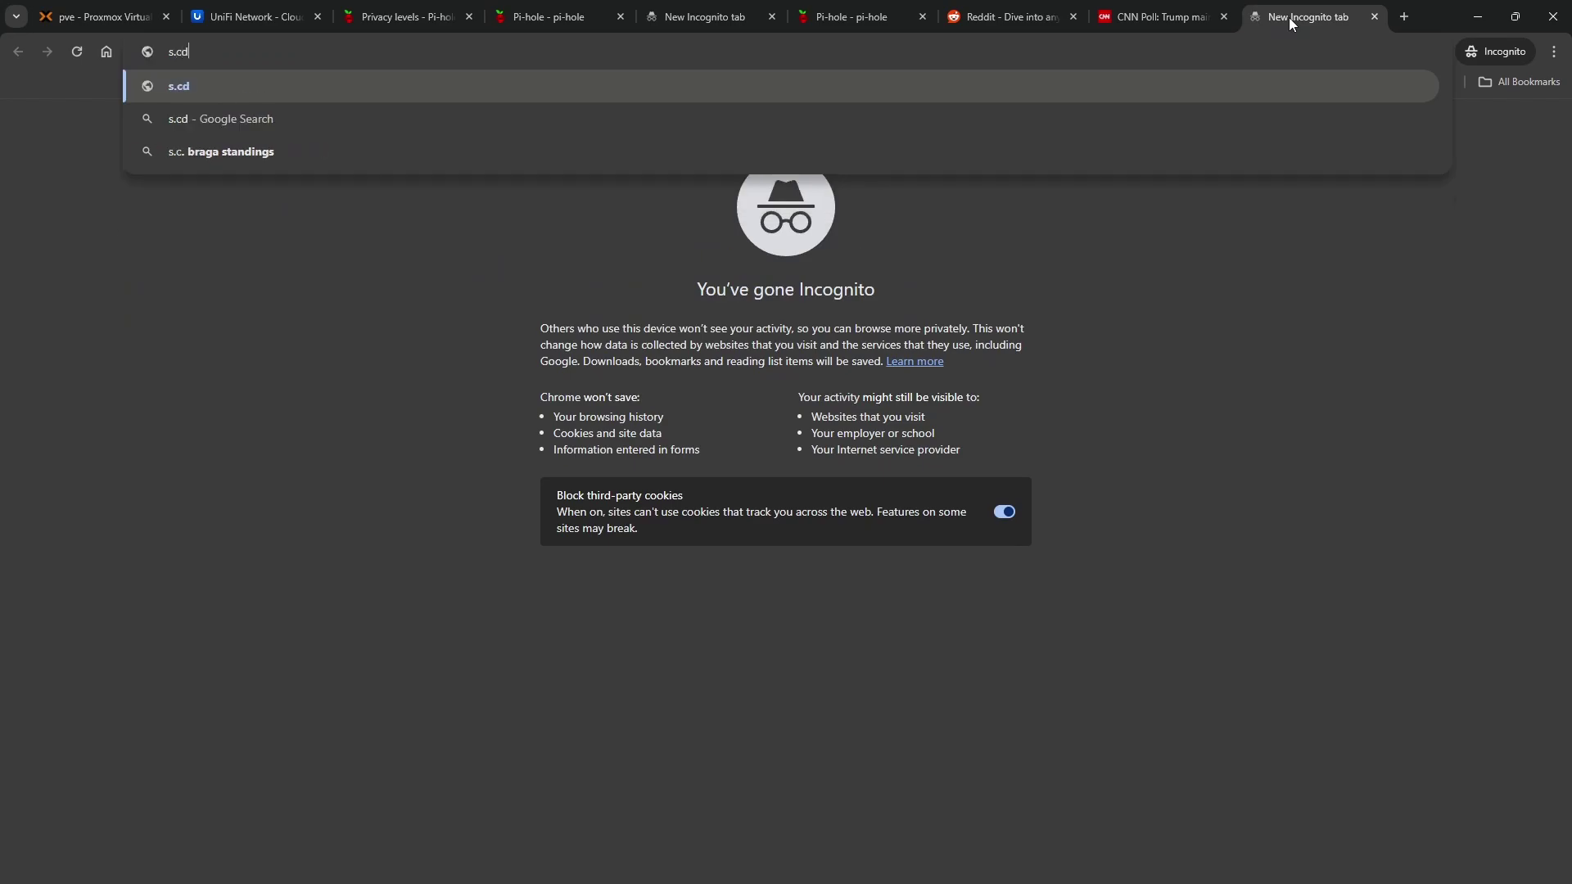
{"action": "type", "text": "n.turn"}
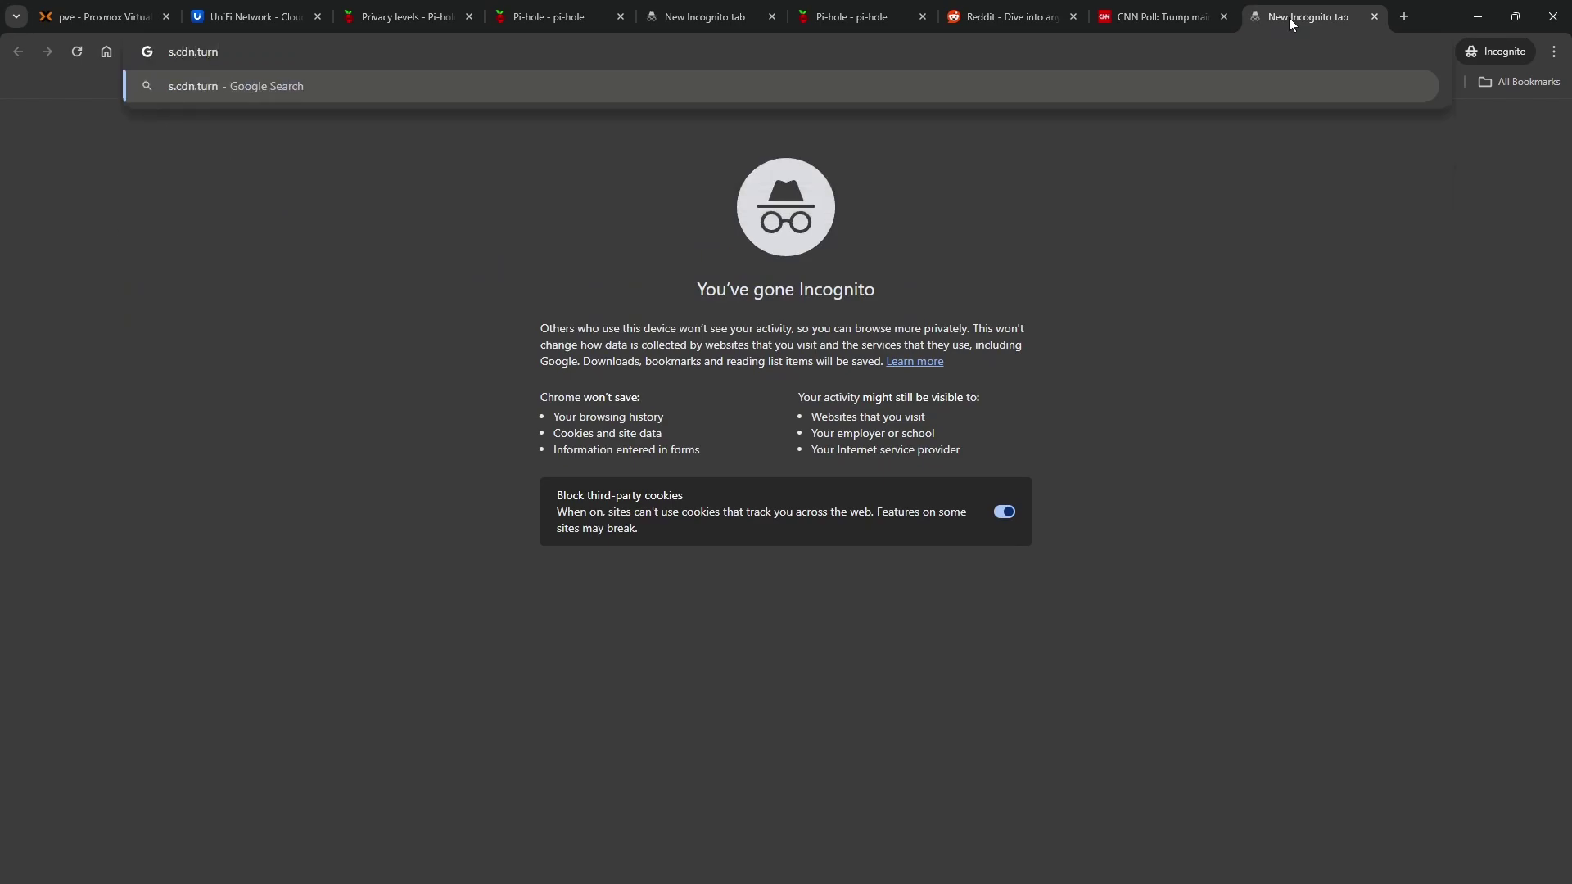
{"action": "type", "text": "er.com"}
{"action": "key", "text": "Return"}
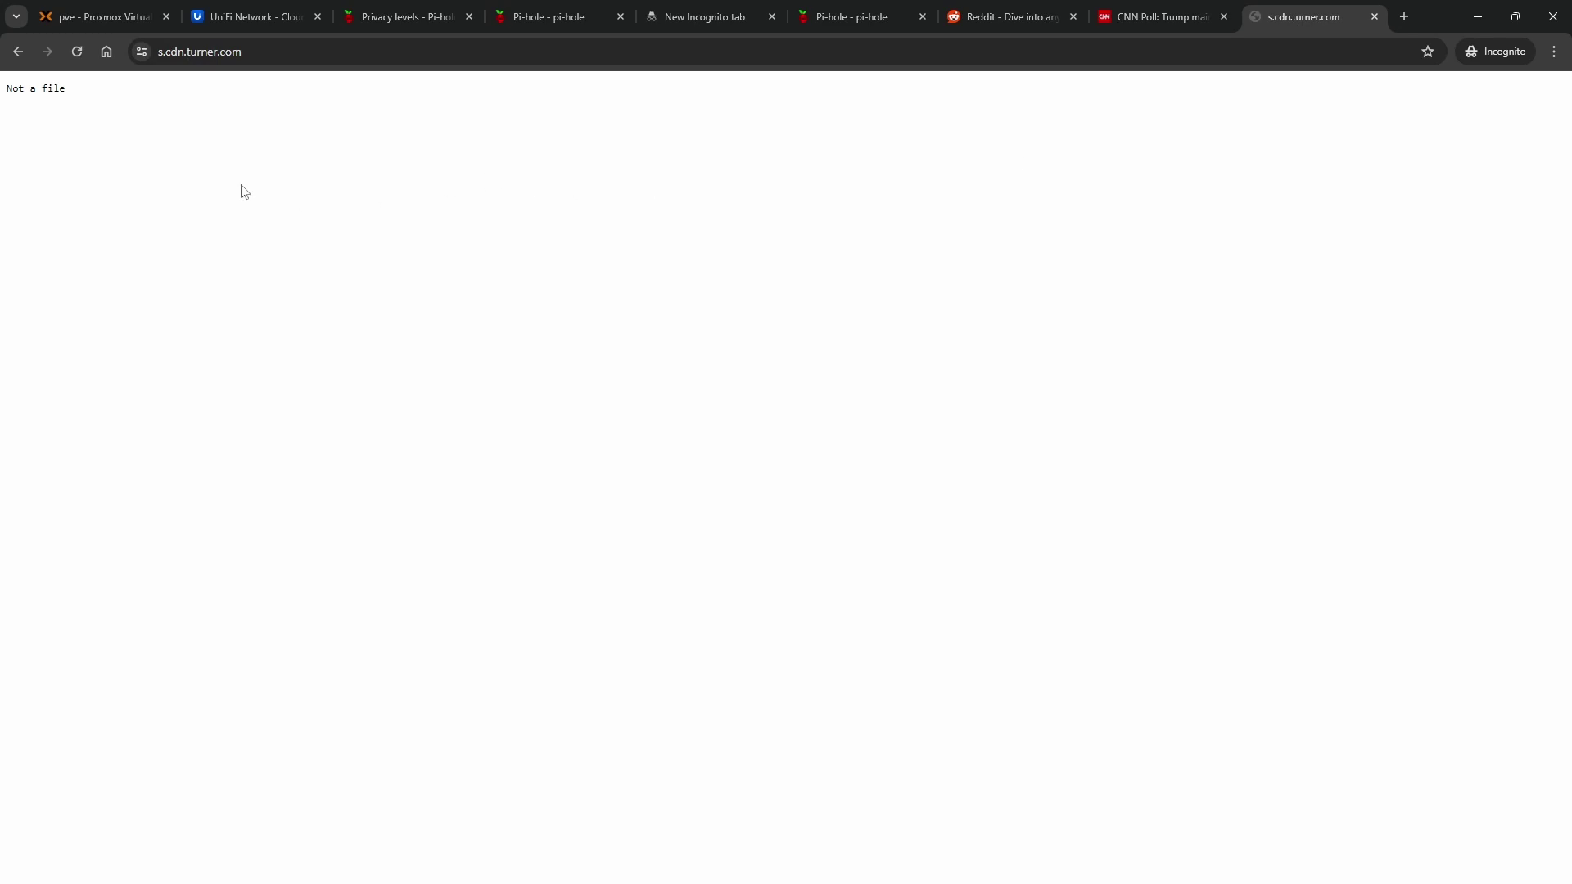
{"action": "left_click", "coordinate": [263, 51]}
{"action": "left_click", "coordinate": [317, 64]}
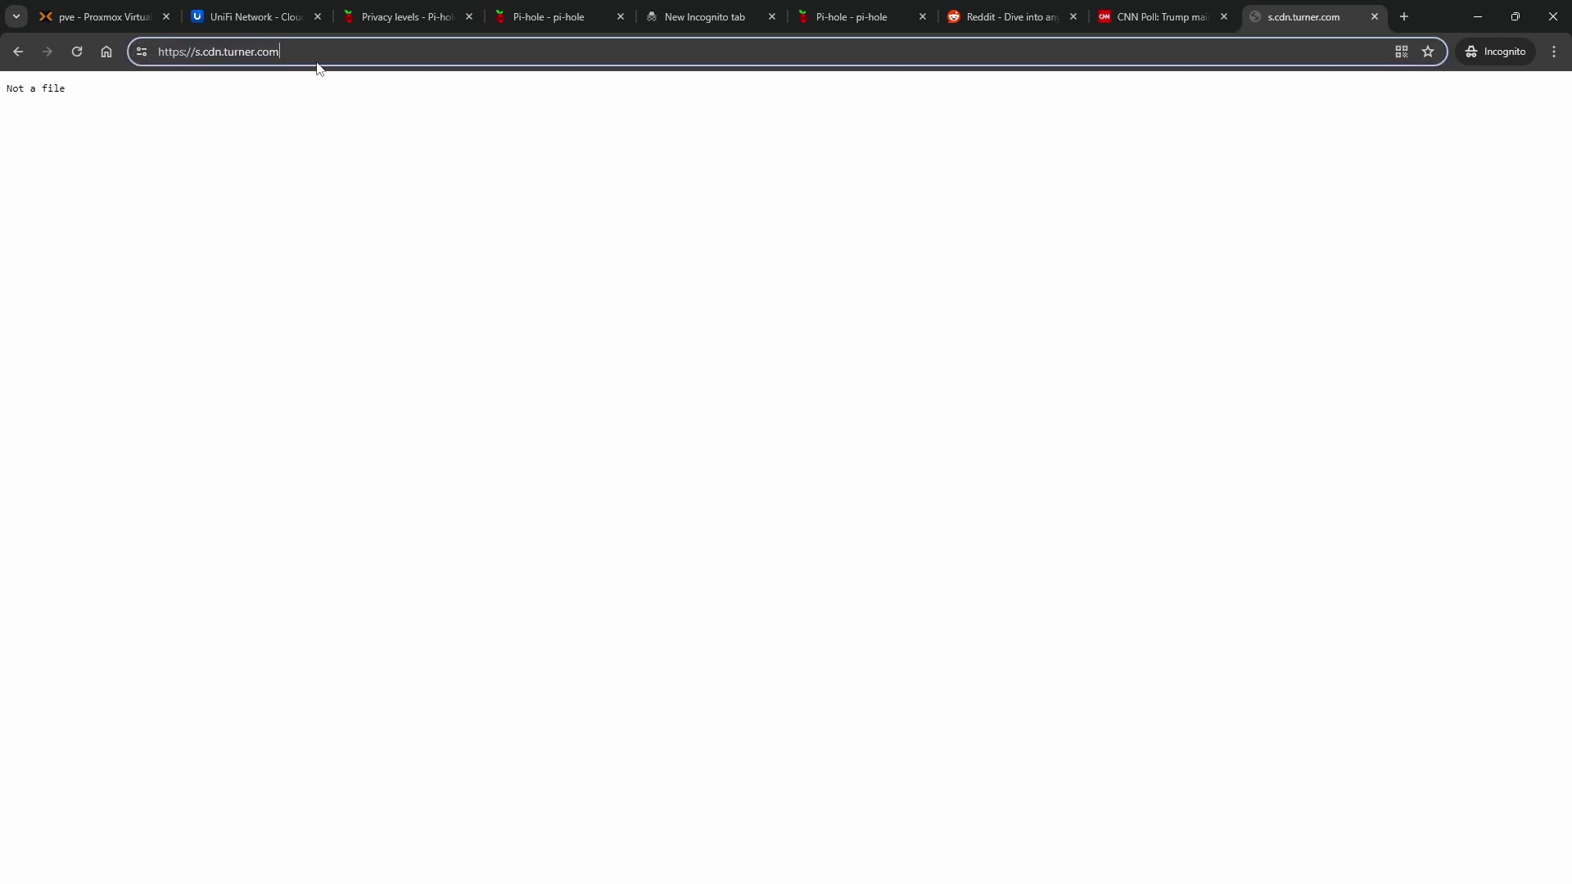
Open the DevTools Network log and filter requests to documents only
{"action": "key", "text": "ctrl+shift+i"}
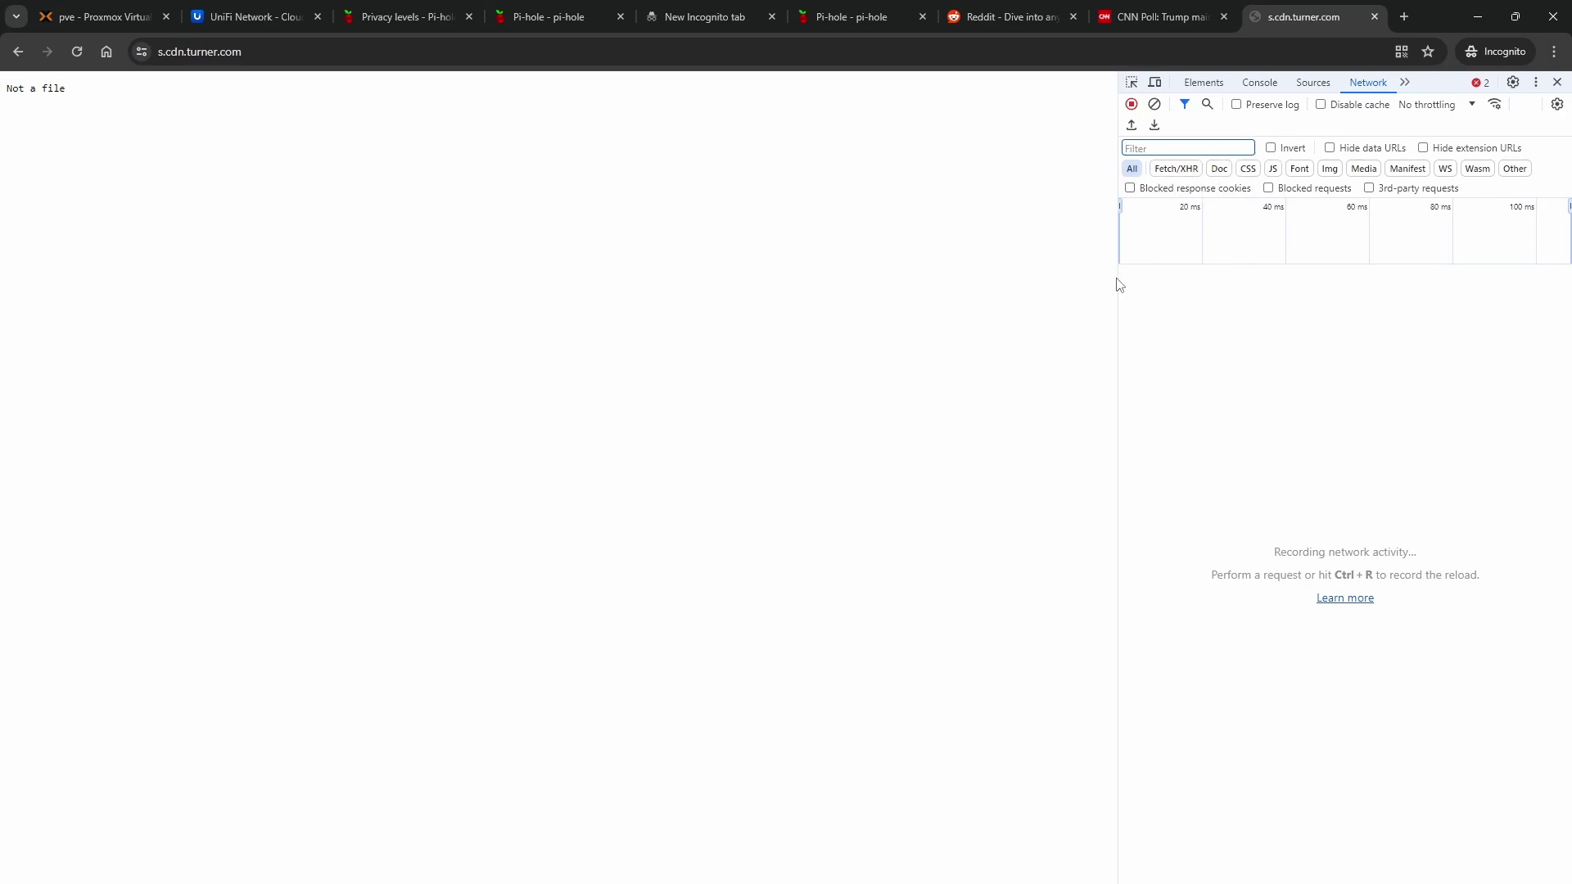
{"action": "left_click", "coordinate": [1175, 169]}
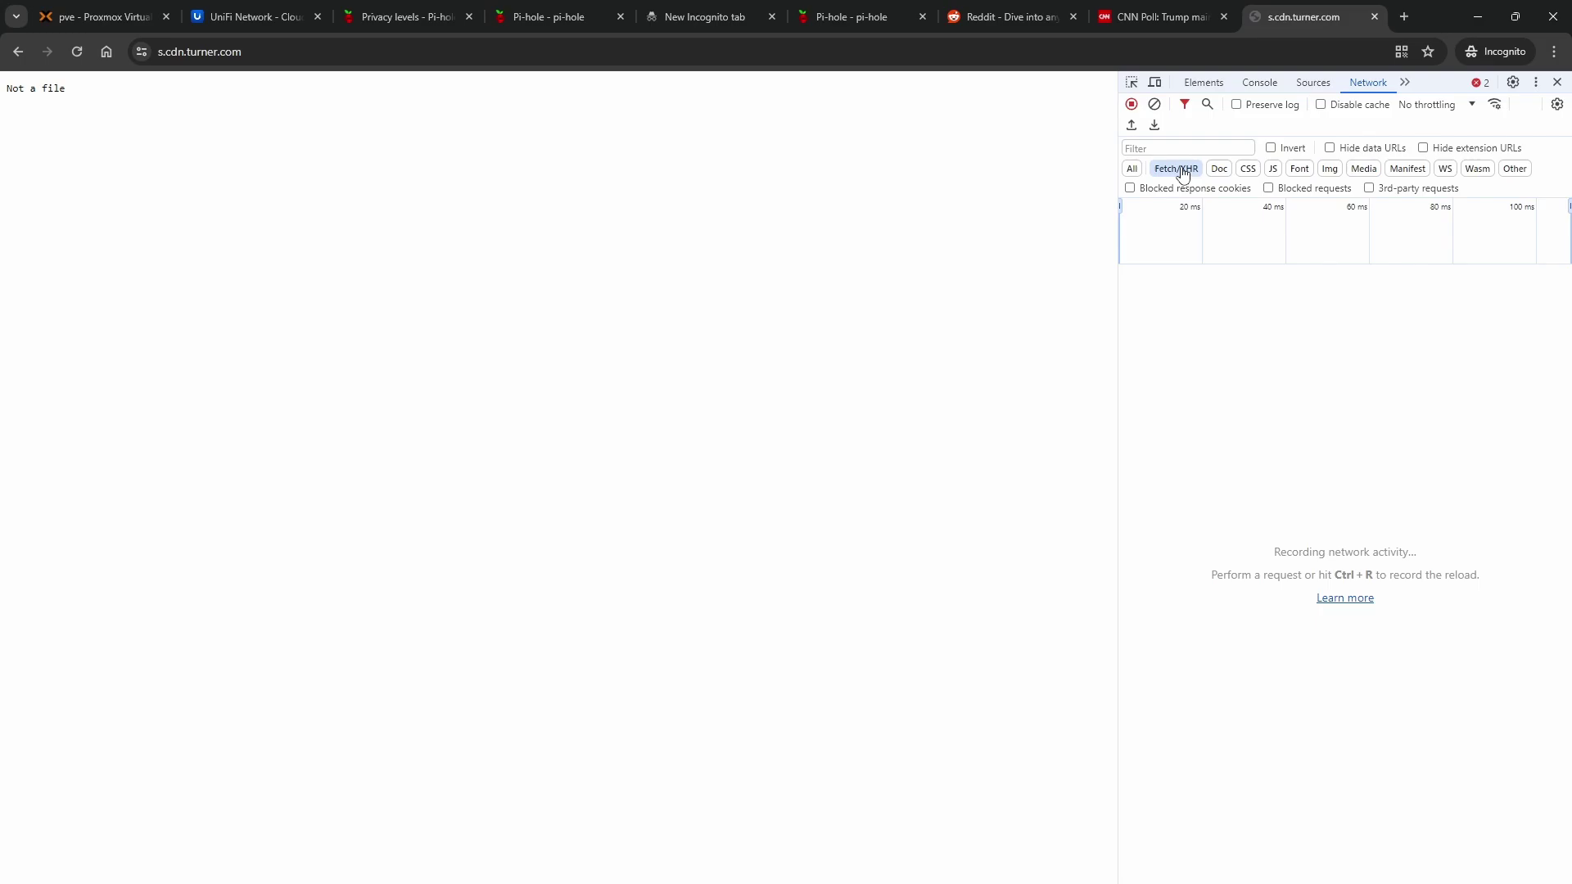
{"action": "left_click", "coordinate": [1132, 169]}
{"action": "left_click", "coordinate": [1219, 168]}
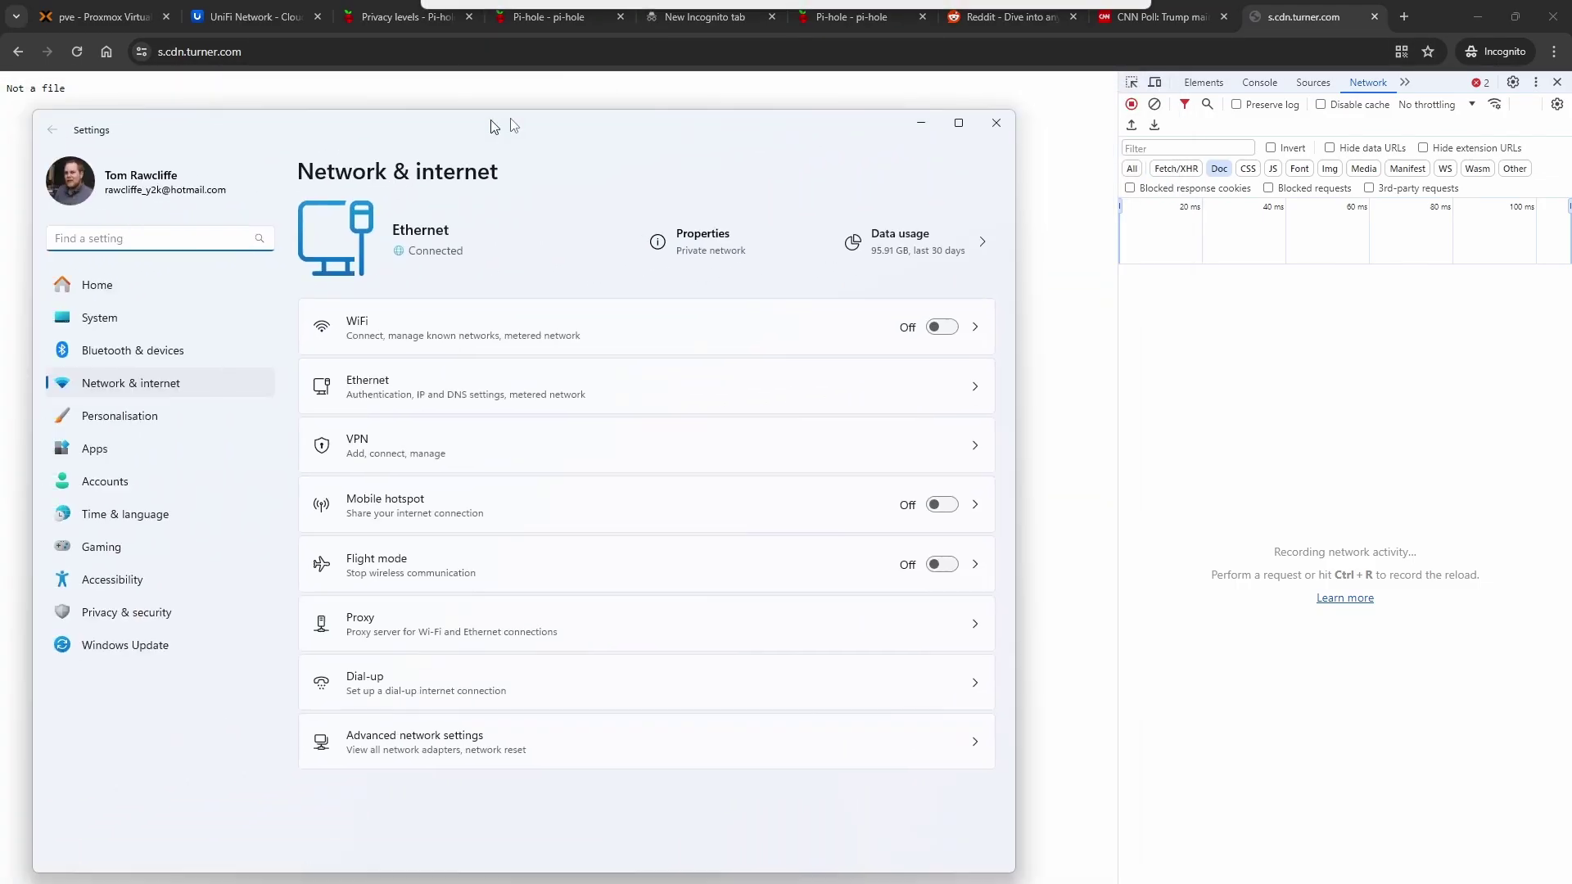
Check the Ethernet IPv4 DNS servers: 192.168.1.104 and 1.1.1.1
{"action": "left_click_drag", "start_coordinate": [719, 65], "coordinate": [750, 68]}
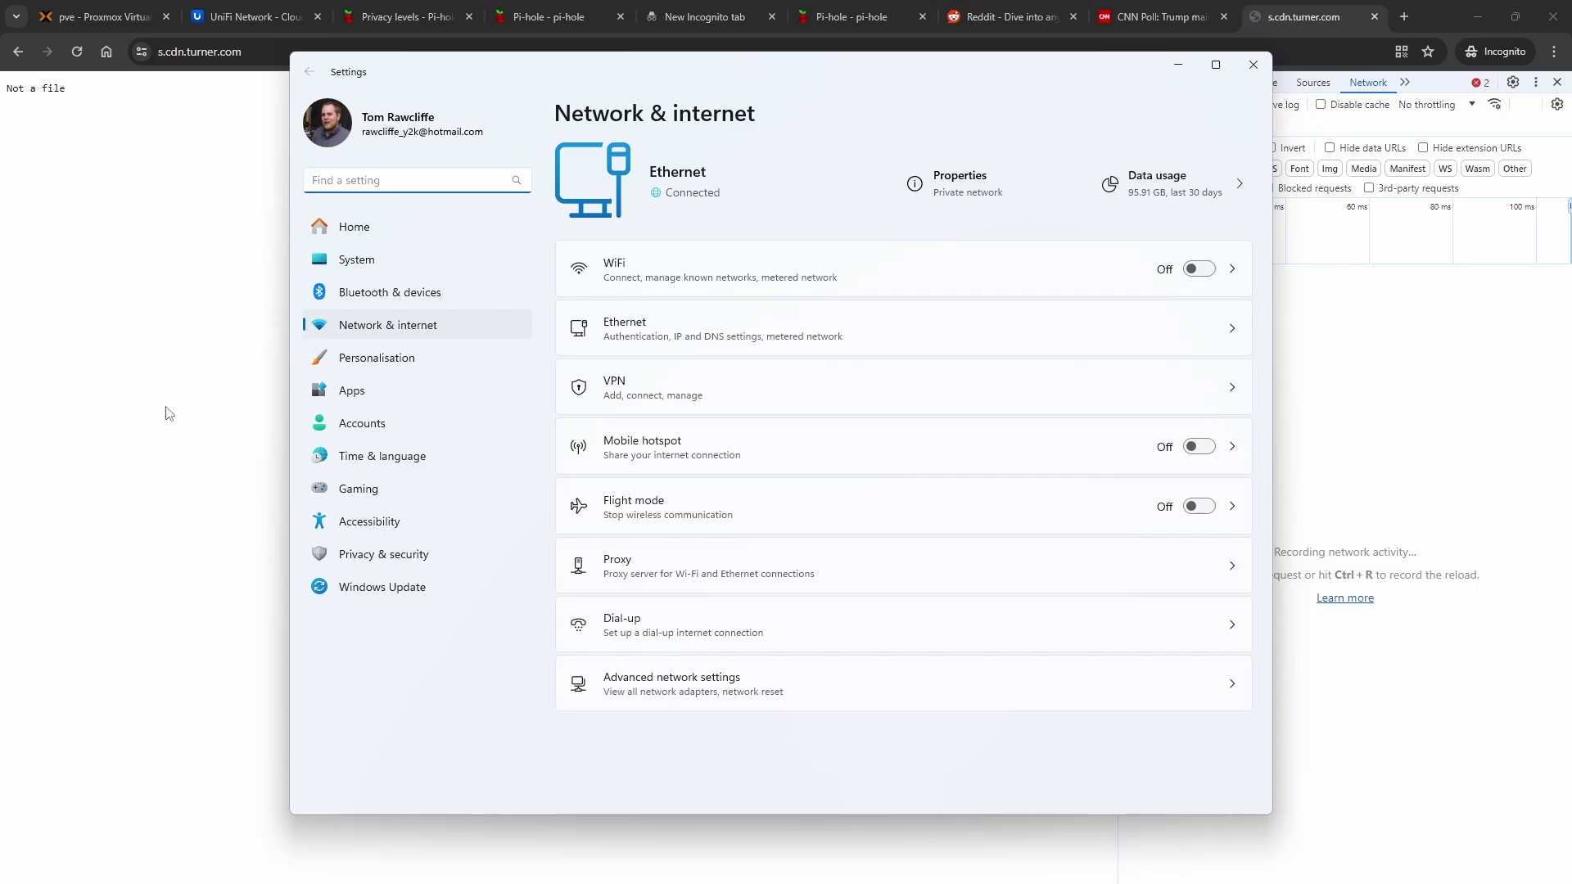
{"action": "left_click", "coordinate": [985, 337]}
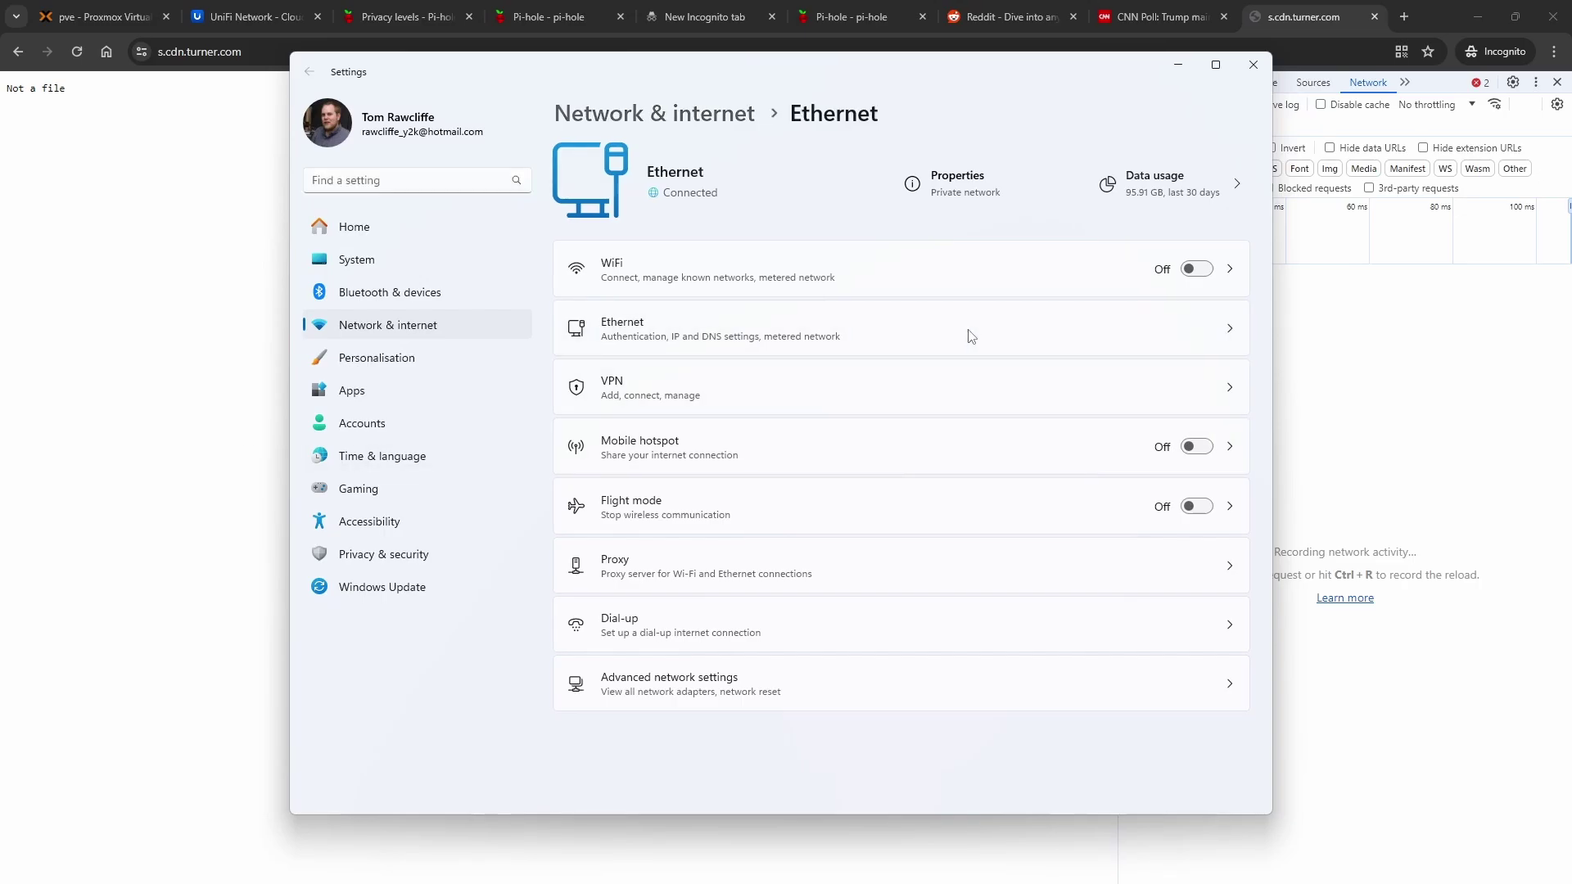
{"action": "scroll", "coordinate": [776, 466], "scroll_direction": "down", "scroll_amount": 2}
{"action": "scroll", "coordinate": [776, 466], "scroll_direction": "down", "scroll_amount": 2}
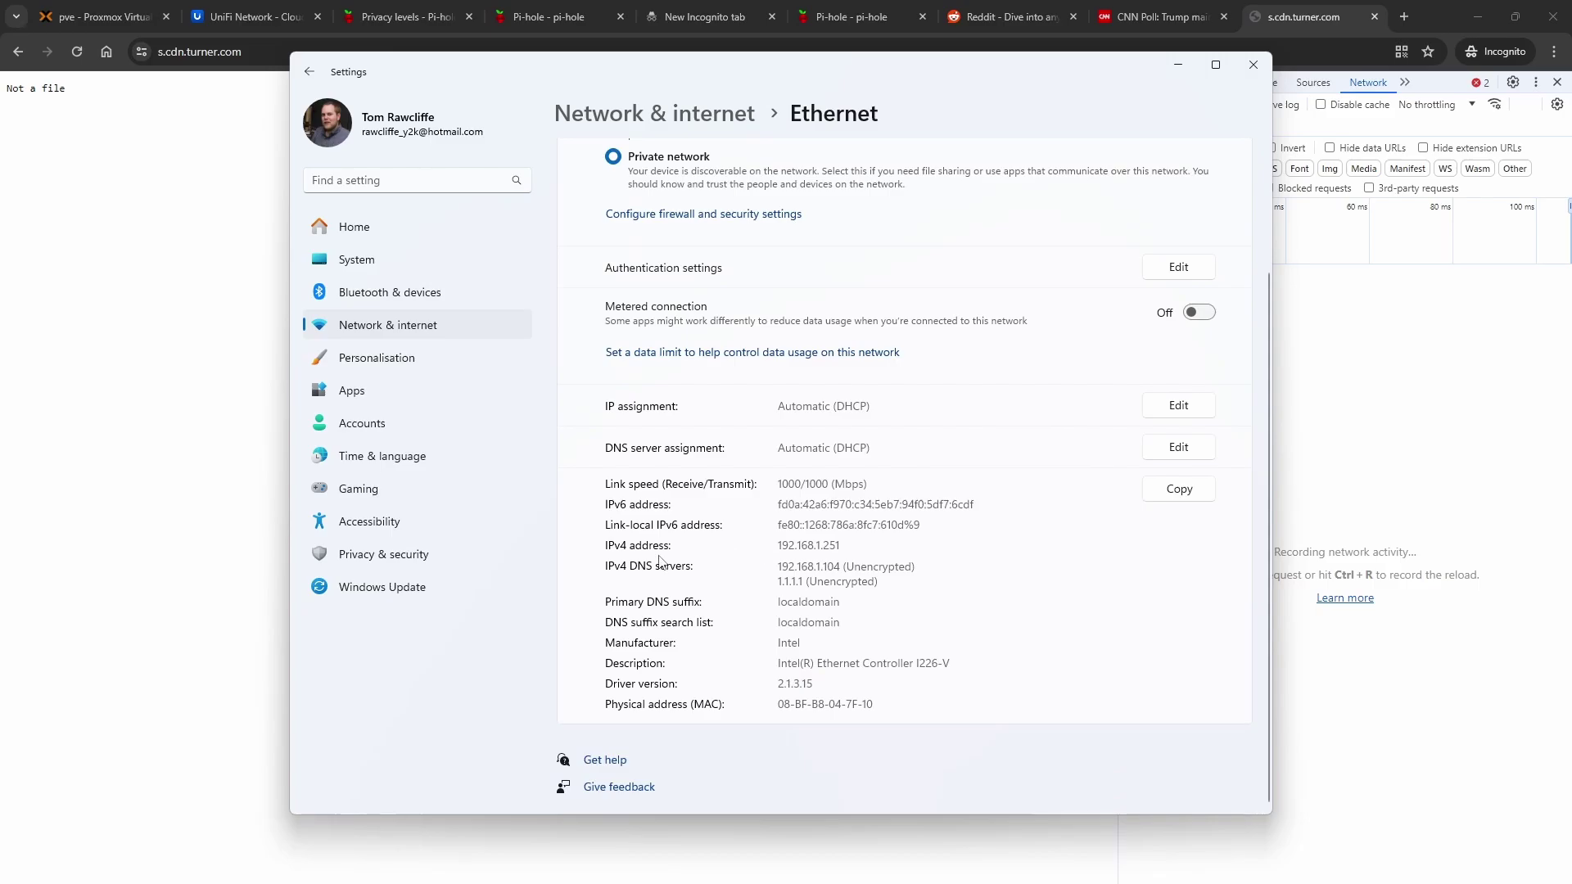
{"action": "left_click_drag", "start_coordinate": [777, 565], "coordinate": [880, 583]}
{"action": "left_click", "coordinate": [792, 559]}
Close Windows Settings and the s.cdn.turner.com tab, leaving the CNN article
{"action": "double_click", "coordinate": [865, 588]}
{"action": "left_click", "coordinate": [865, 587]}
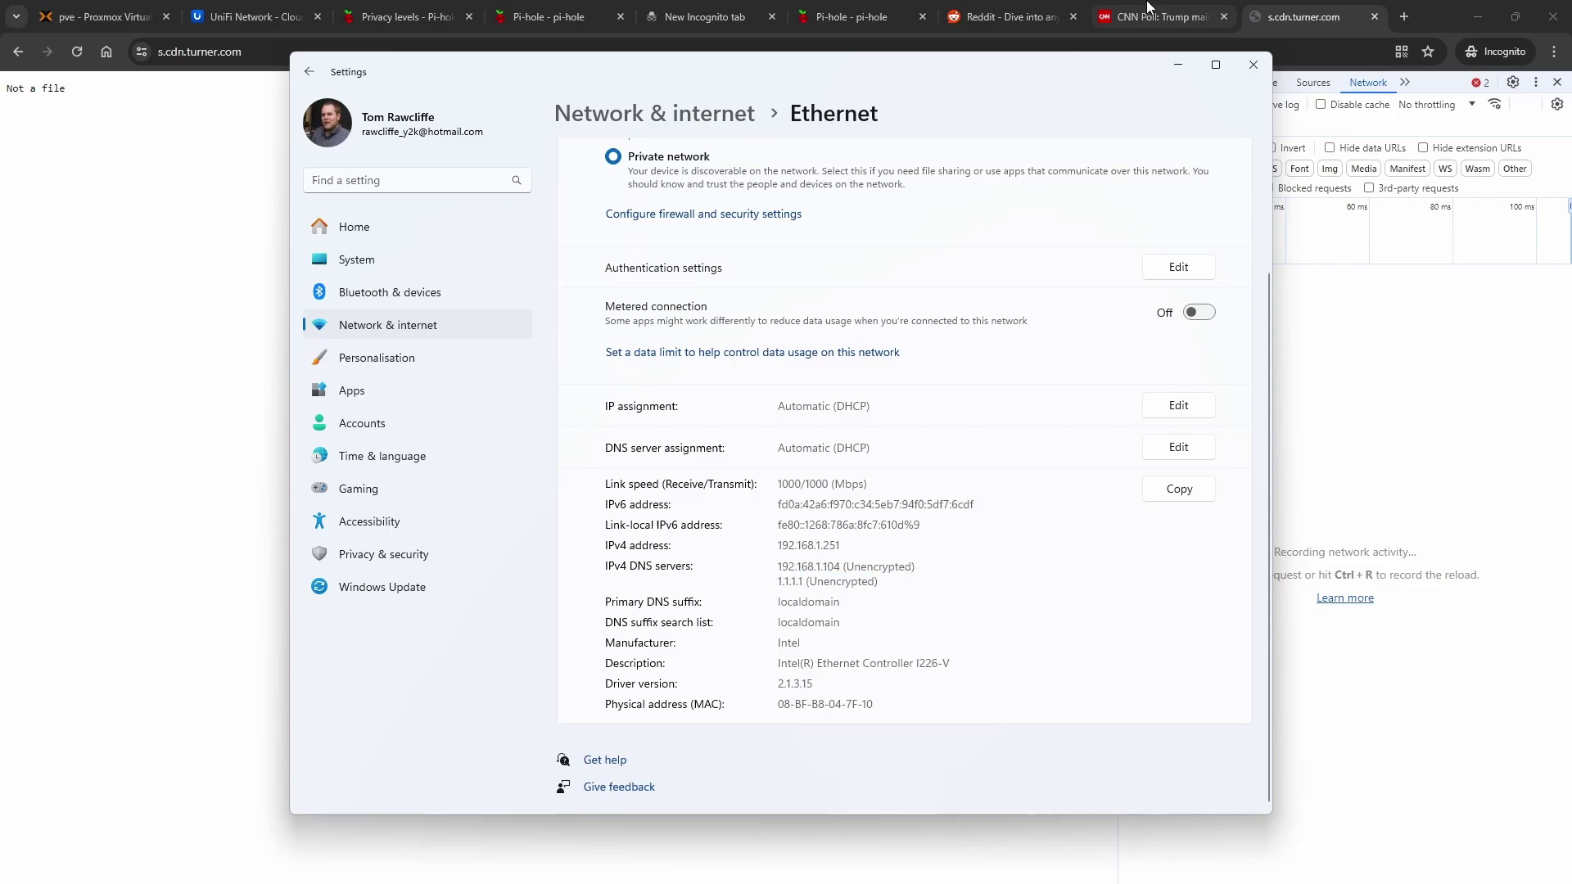
{"action": "left_click", "coordinate": [1252, 64]}
{"action": "middle_click", "coordinate": [1297, 12]}
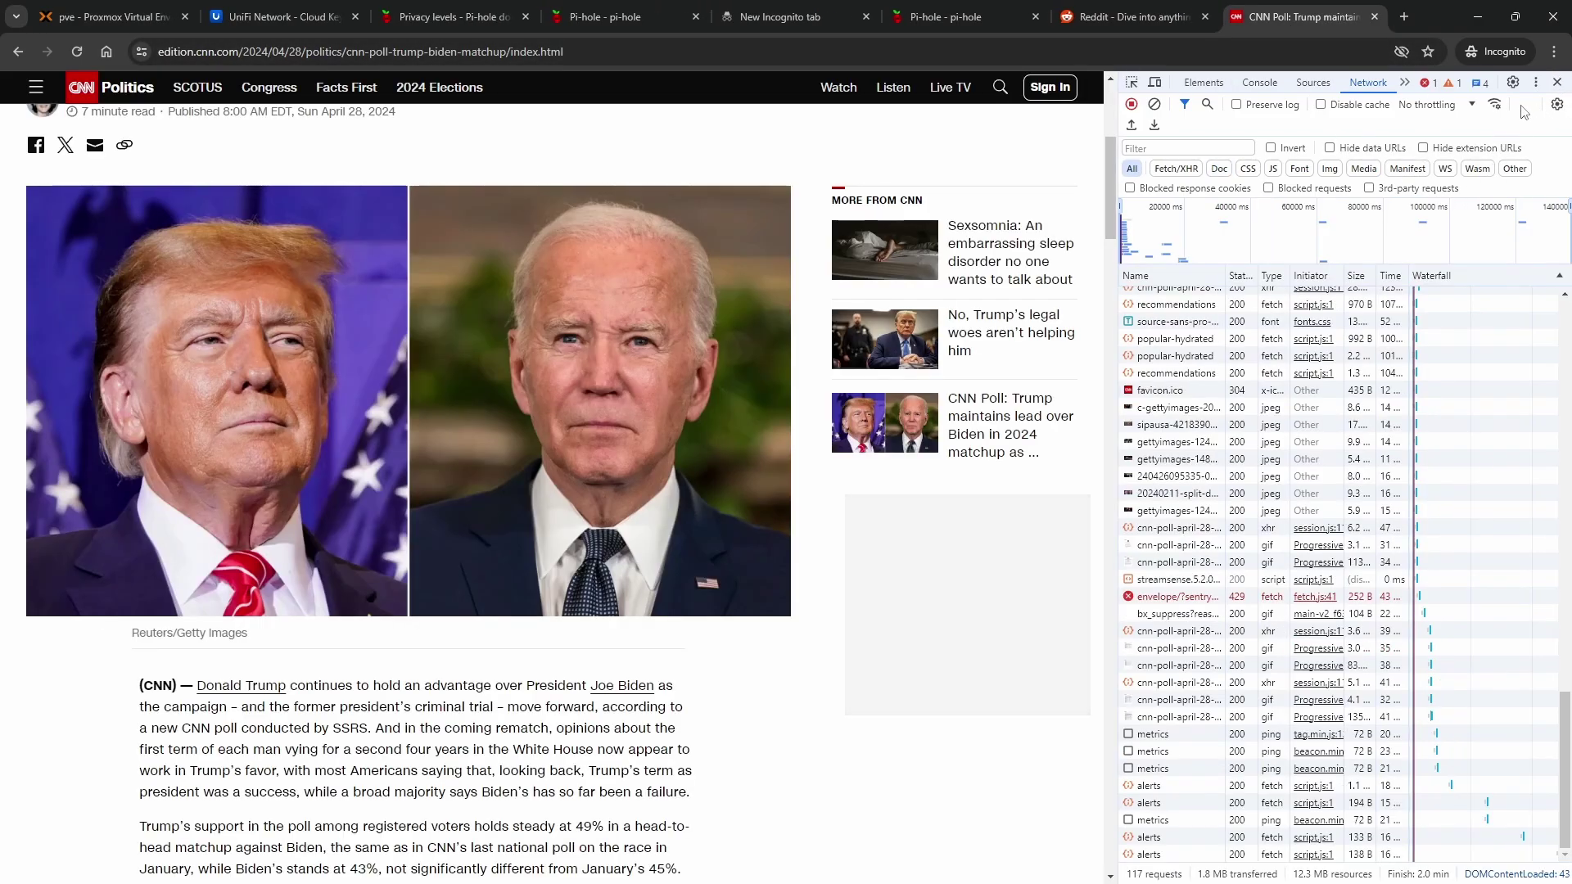
Close DevTools and the CNN and Reddit tabs, then view the Pi-hole dashboard: 73 queries, 6 blocked (8.2%)
{"action": "left_click", "coordinate": [1557, 81]}
{"action": "scroll", "coordinate": [598, 286], "scroll_direction": "up", "scroll_amount": 2}
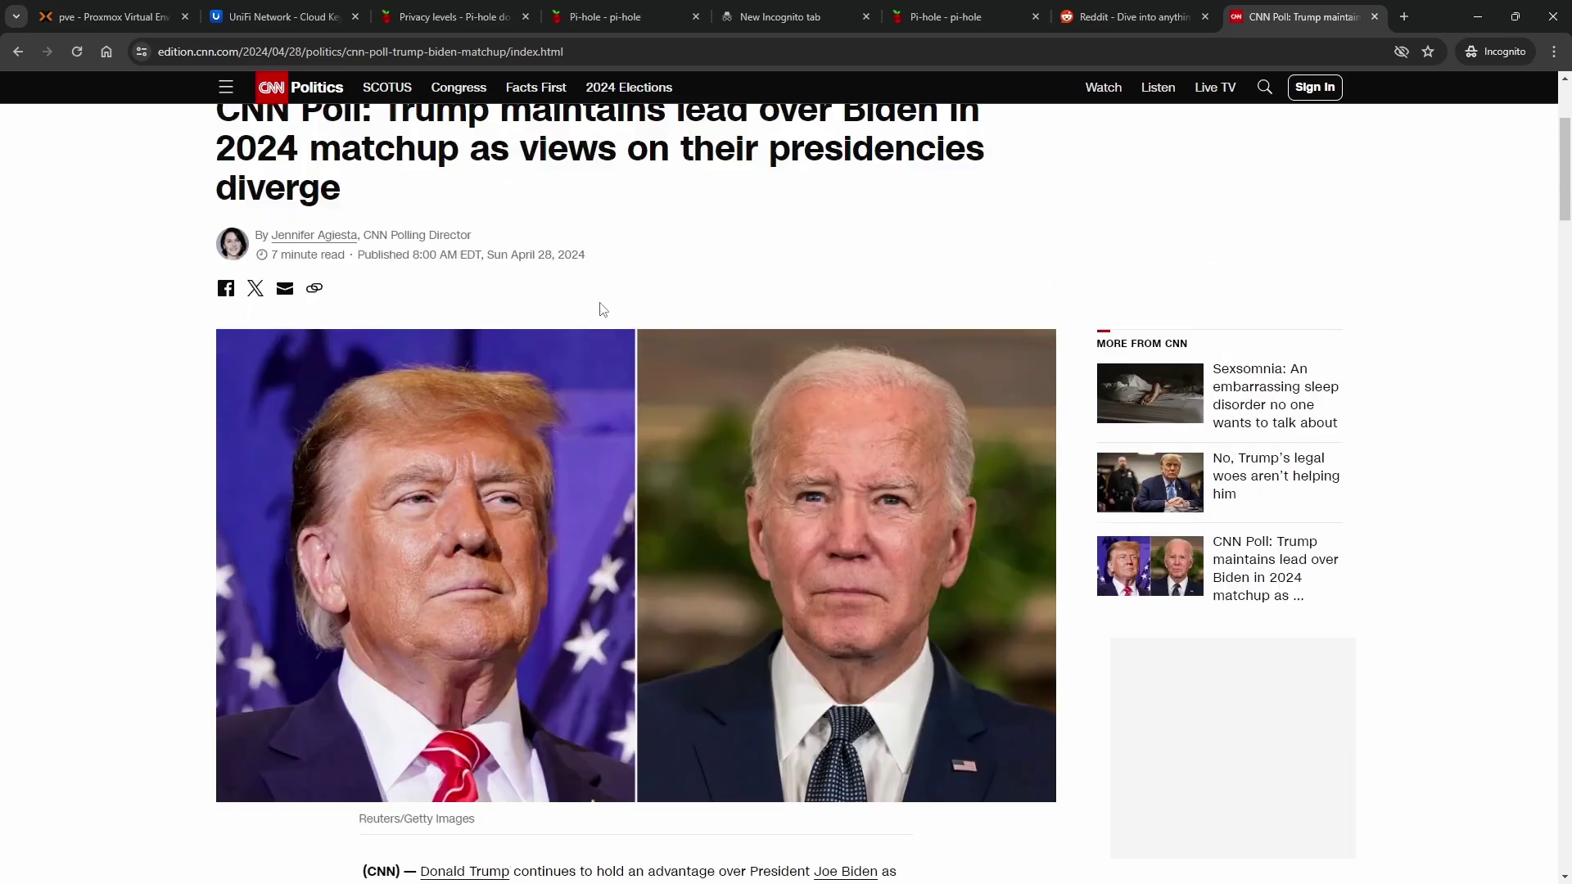
{"action": "scroll", "coordinate": [603, 309], "scroll_direction": "up", "scroll_amount": 3}
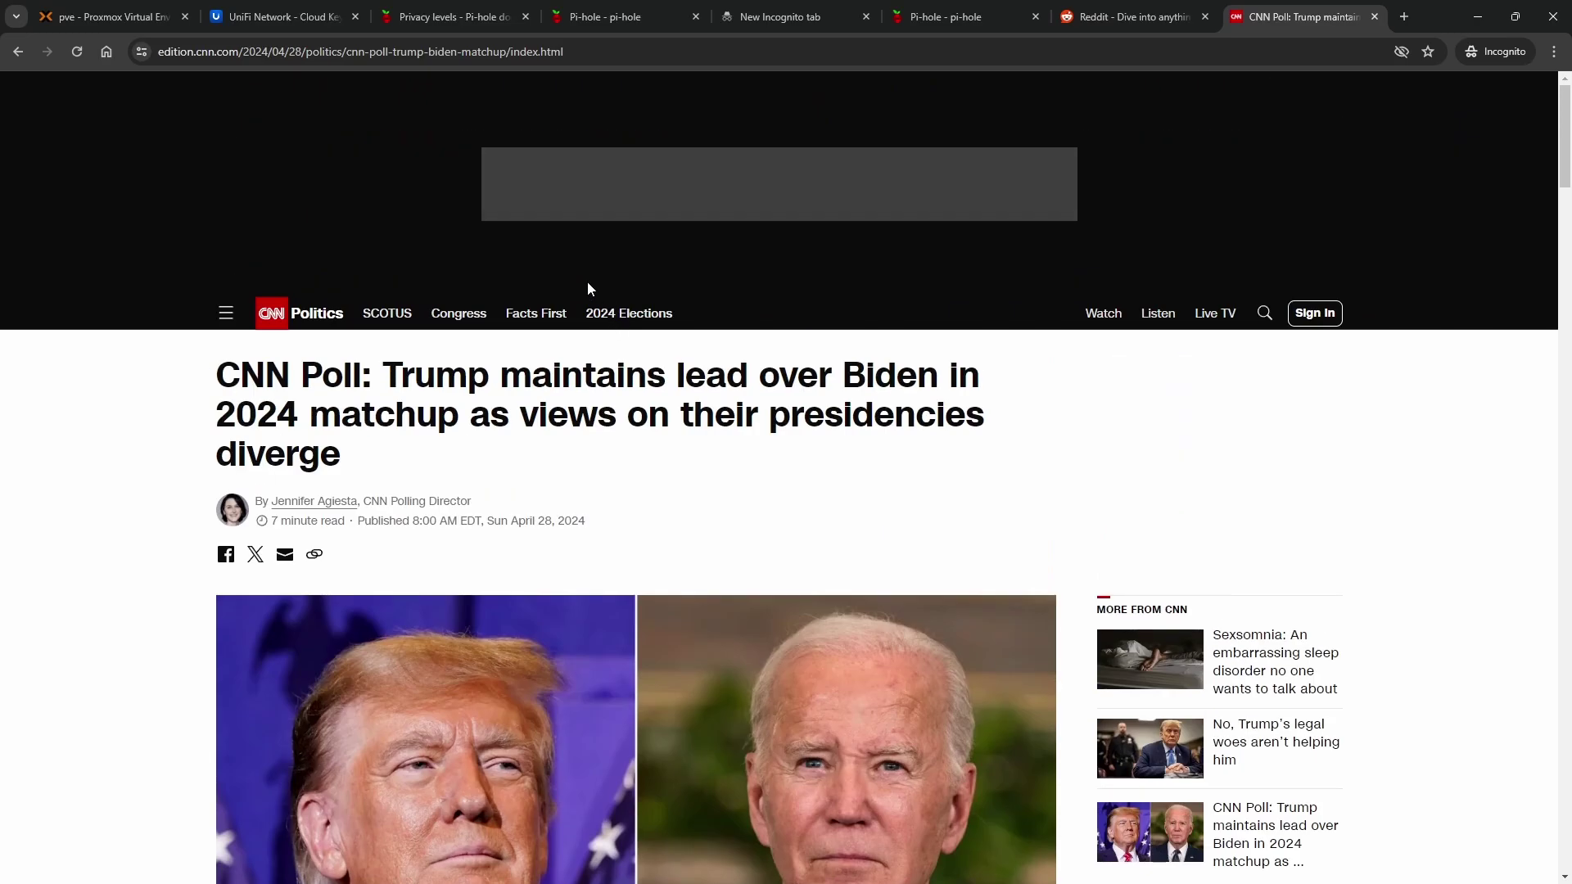
{"action": "middle_click", "coordinate": [1274, 16]}
{"action": "middle_click", "coordinate": [1139, 10]}
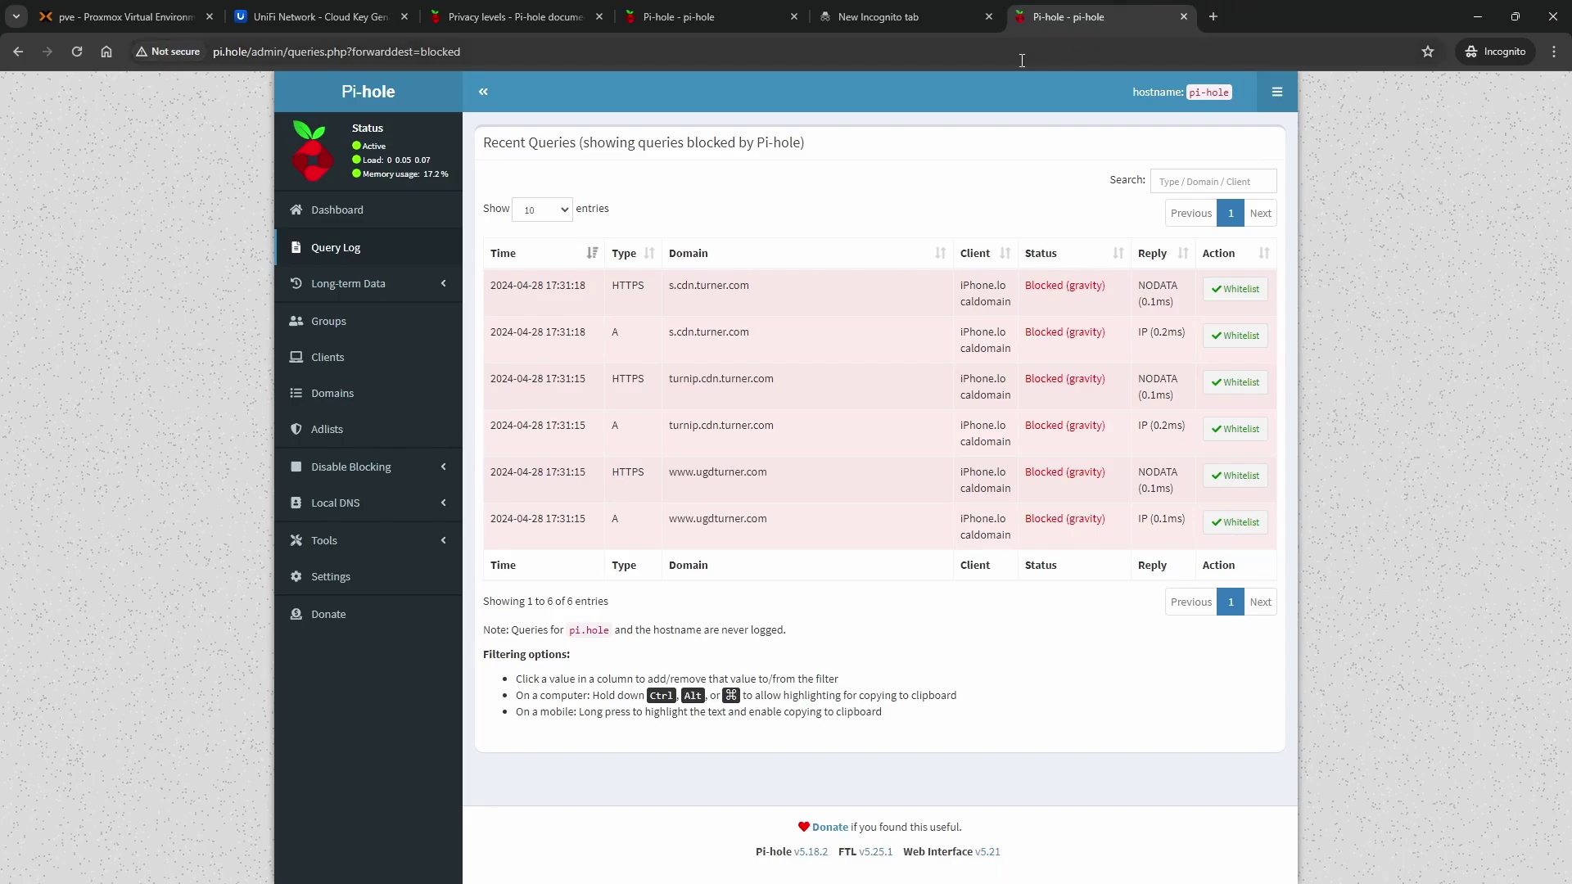
{"action": "left_click", "coordinate": [336, 209]}
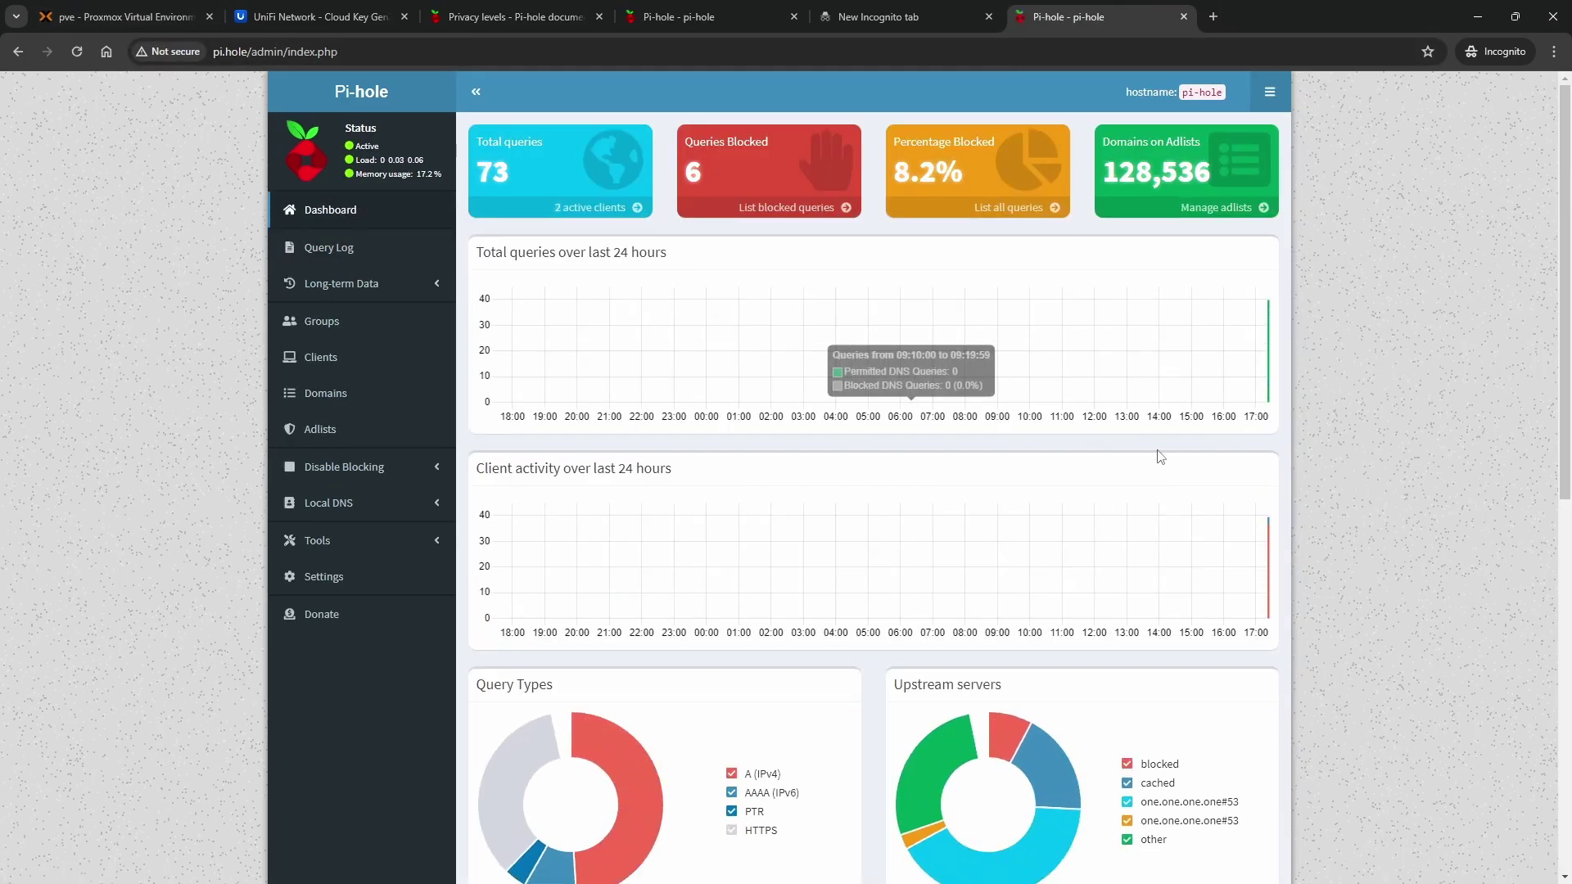